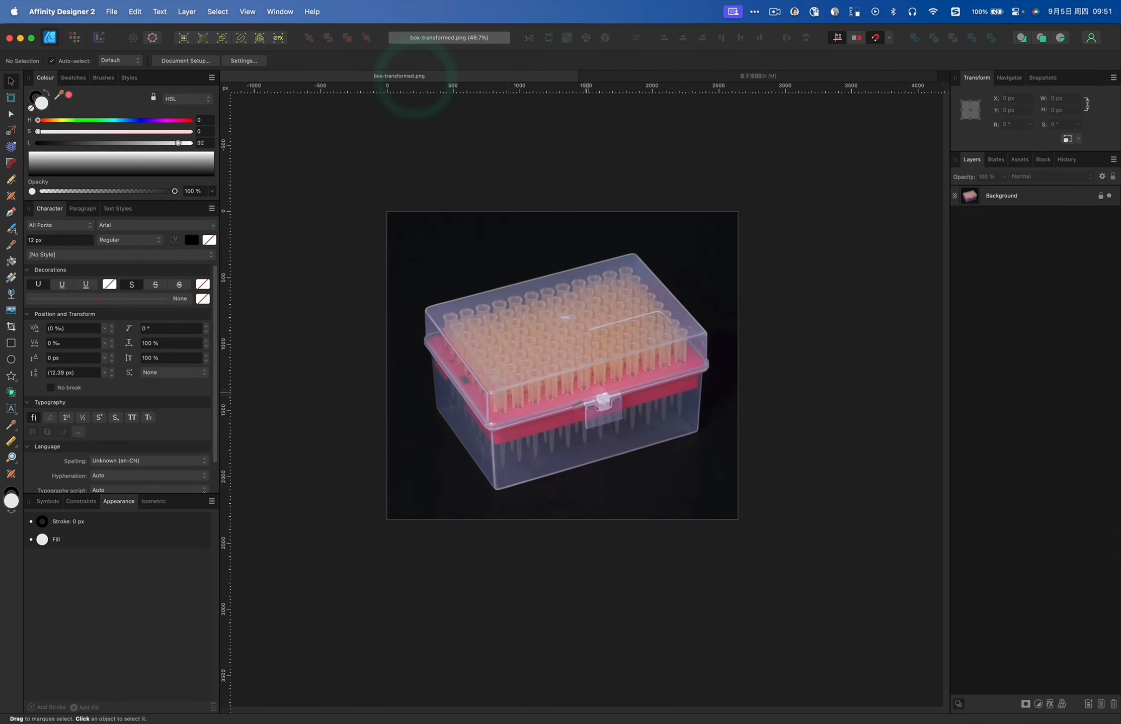
- Switch to the remove.bg page in Safari and download the standard 533 × 468 px cutout of the box
{"action": "left_click", "coordinate": [587, 243]}
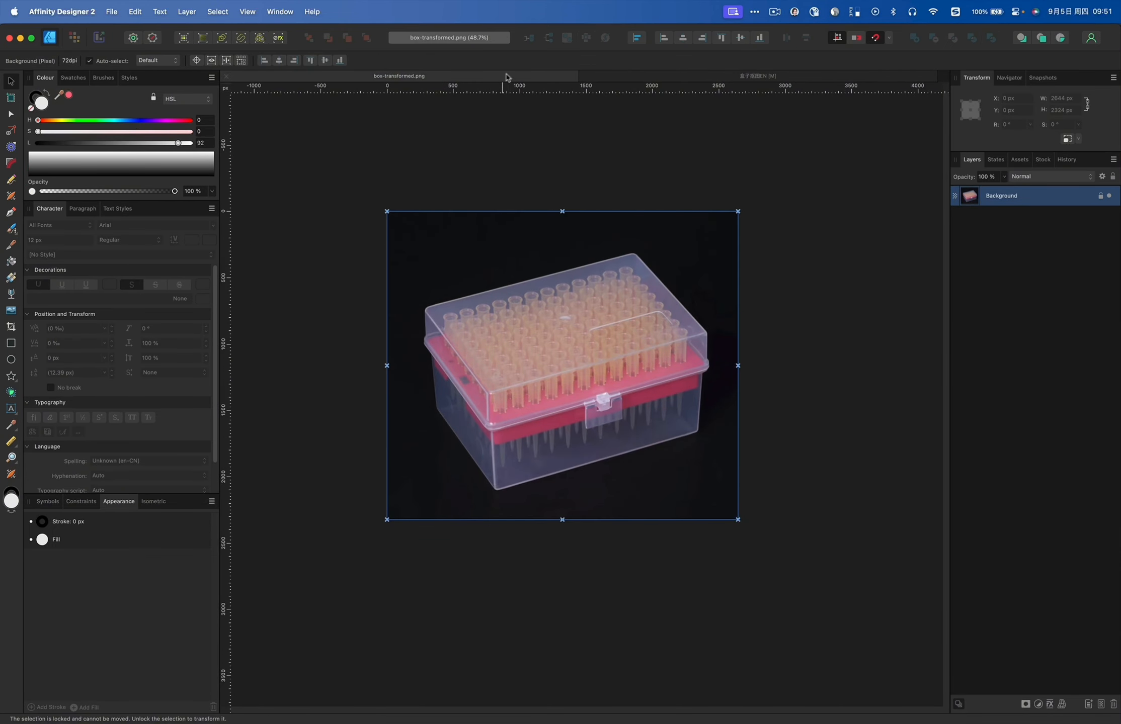
{"action": "left_click_drag", "start_coordinate": [508, 77], "coordinate": [750, 61]}
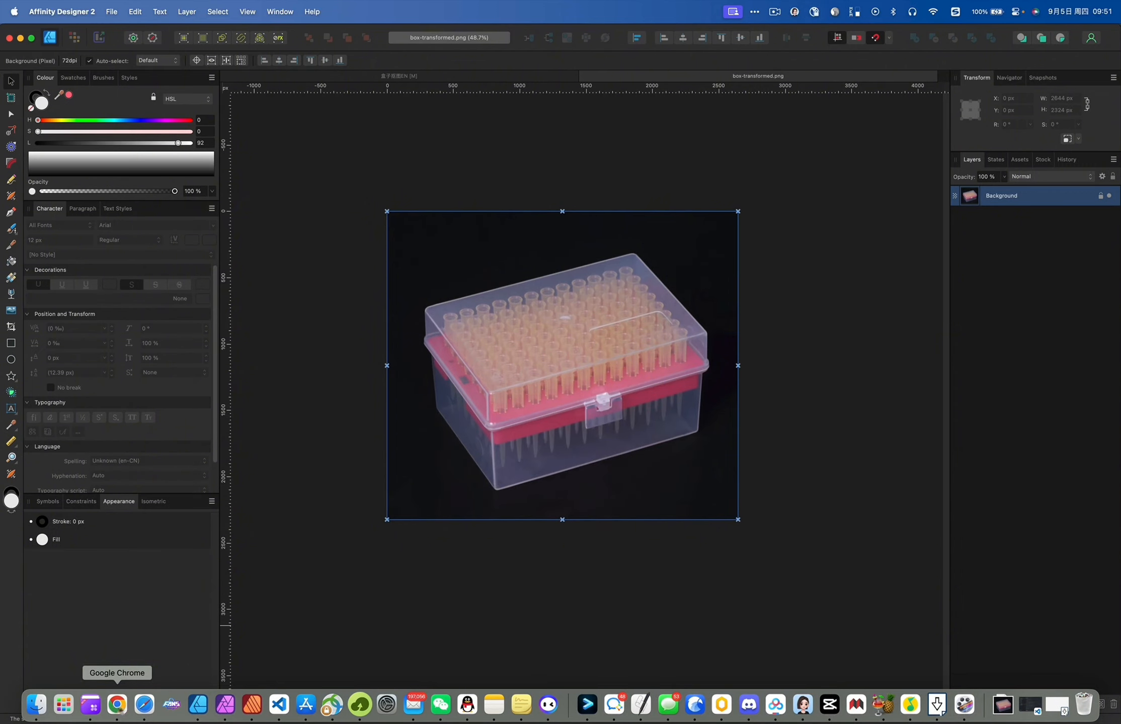
{"action": "left_click", "coordinate": [144, 705]}
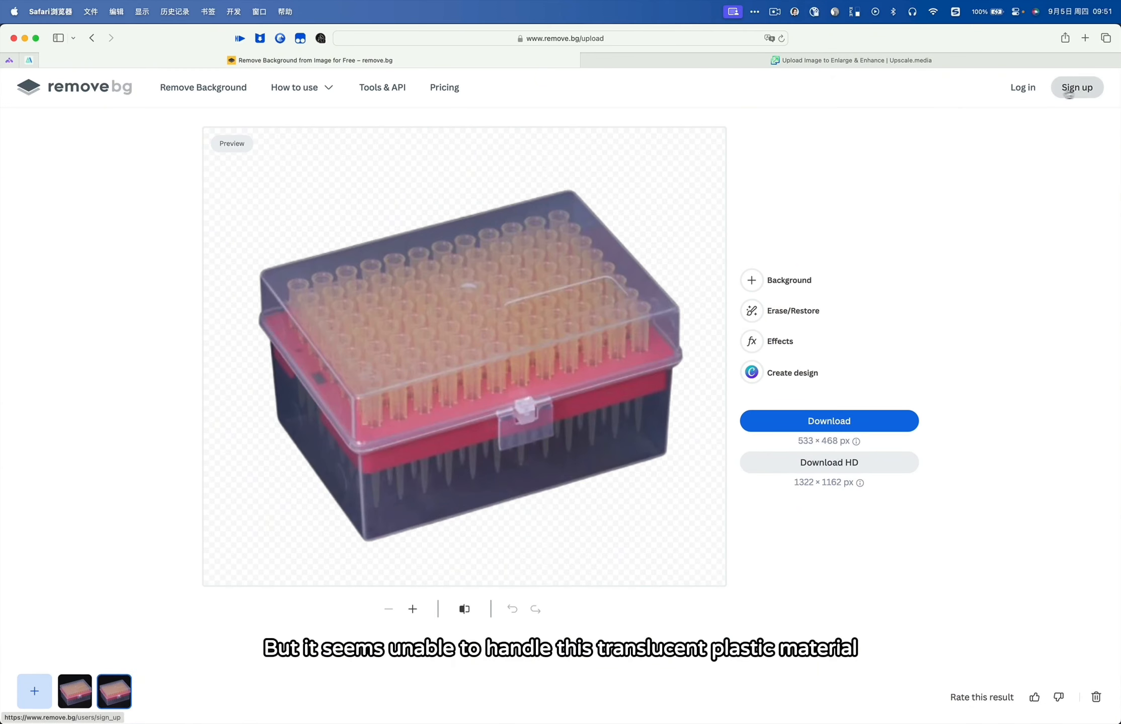
{"action": "left_click", "coordinate": [842, 469]}
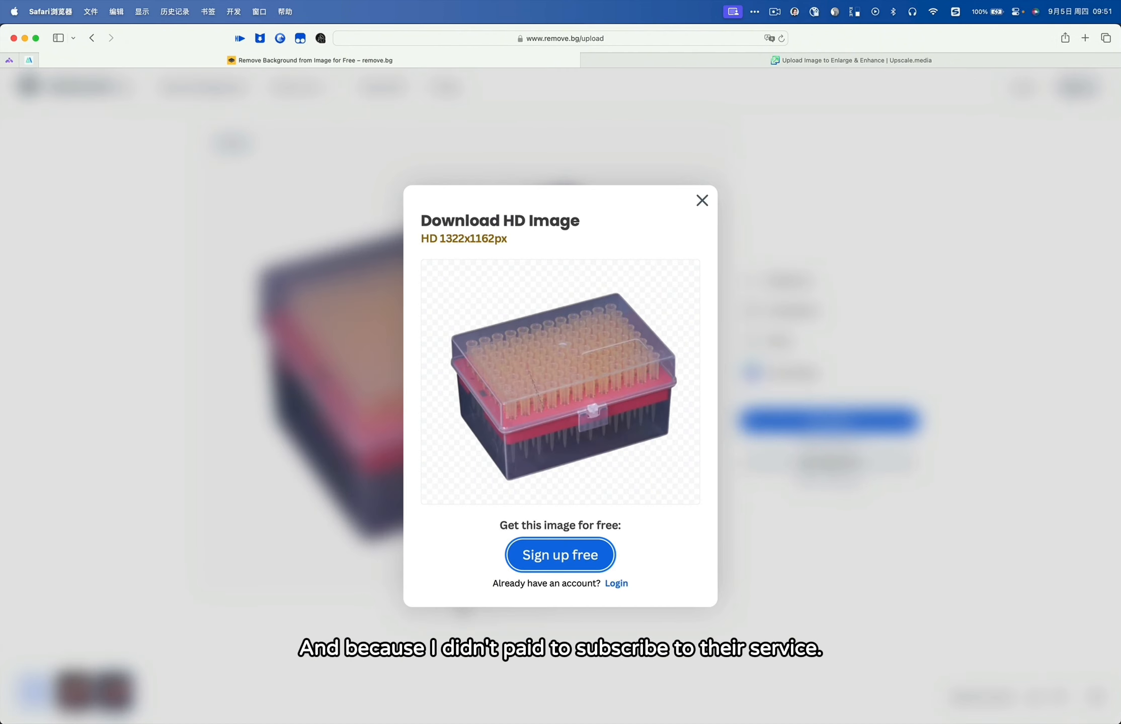
{"action": "left_click", "coordinate": [703, 201]}
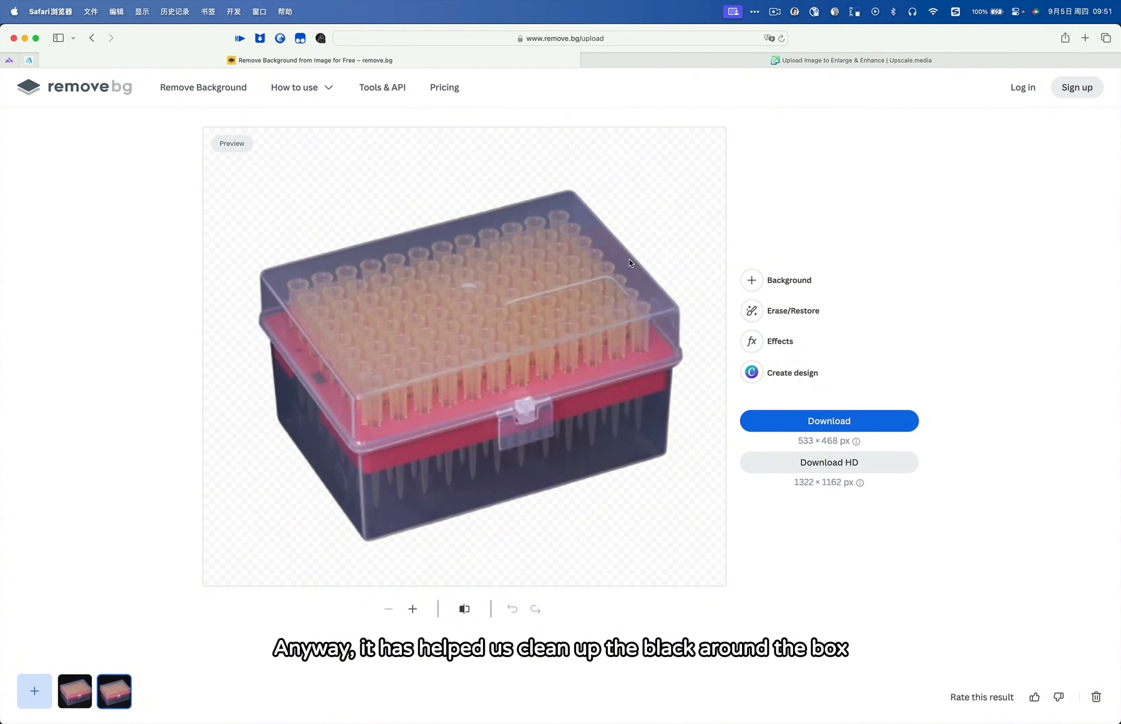
{"action": "left_click", "coordinate": [867, 423]}
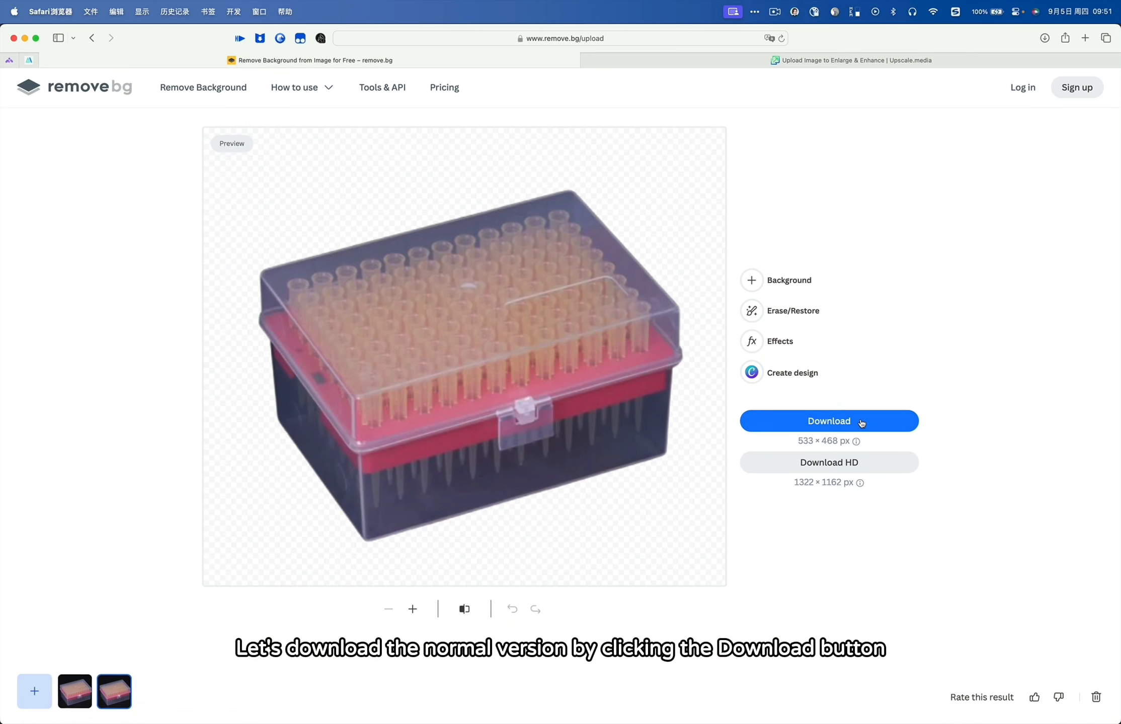
- Place the downloaded box-removebg-preview.png into the box-transformed.png document in Affinity Designer
{"action": "mouse_move", "coordinate": [965, 715]}
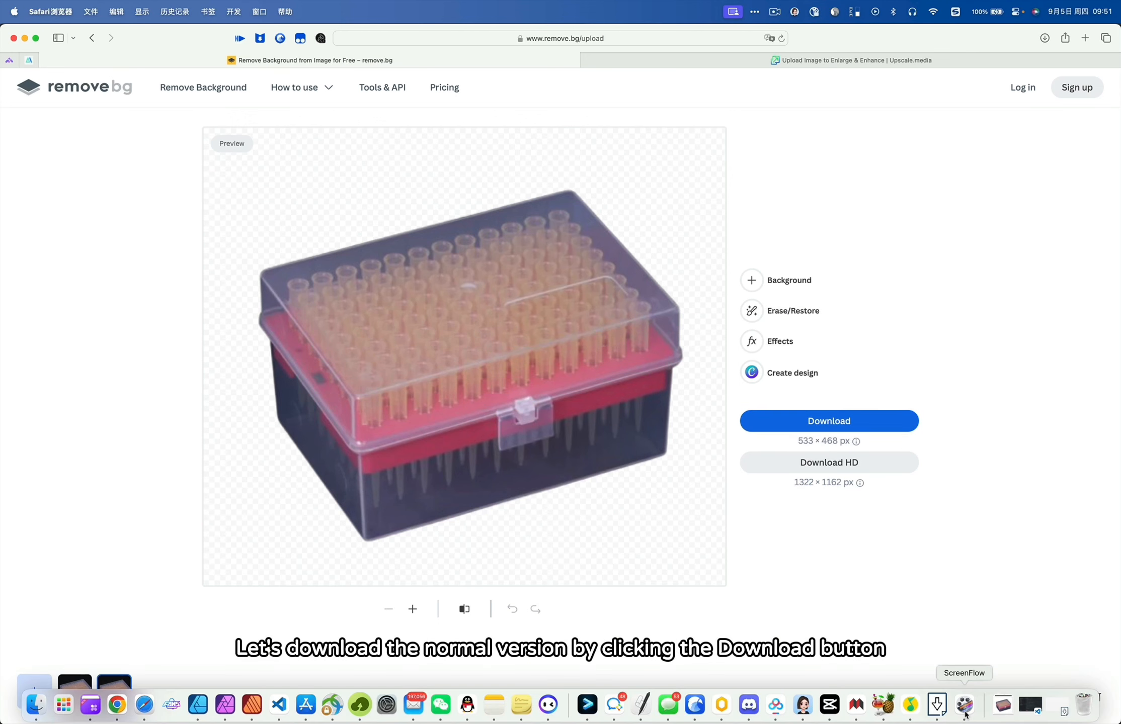
{"action": "left_click", "coordinate": [1005, 707]}
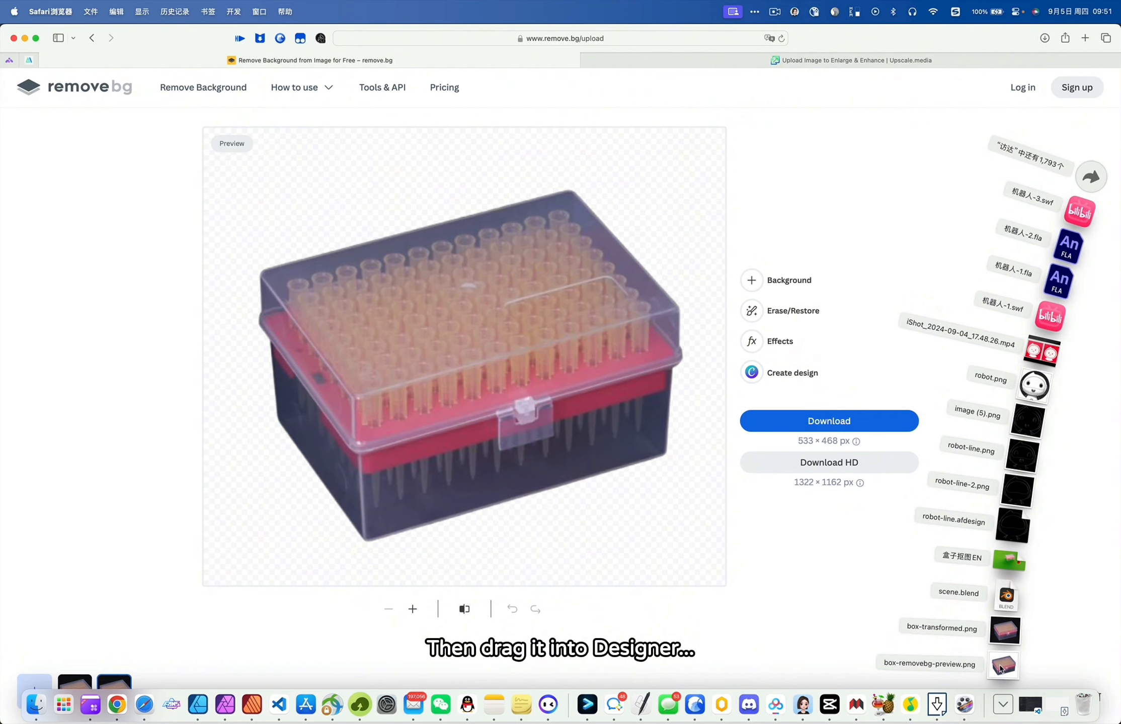
{"action": "key", "text": "super+Tab"}
{"action": "left_click_drag", "start_coordinate": [1003, 666], "coordinate": [426, 250]}
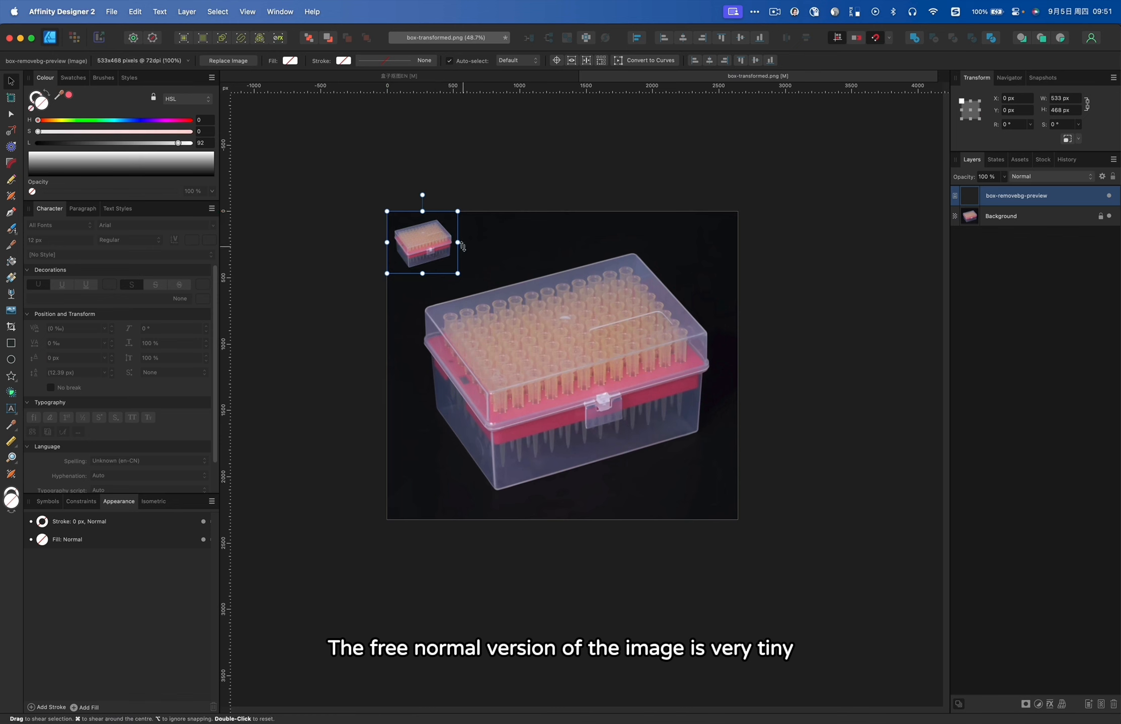
- Duplicate the placed cutout, convert the lower copy to curves and fill it with white
{"action": "scroll", "coordinate": [452, 255], "scroll_direction": "up", "scroll_amount": 8}
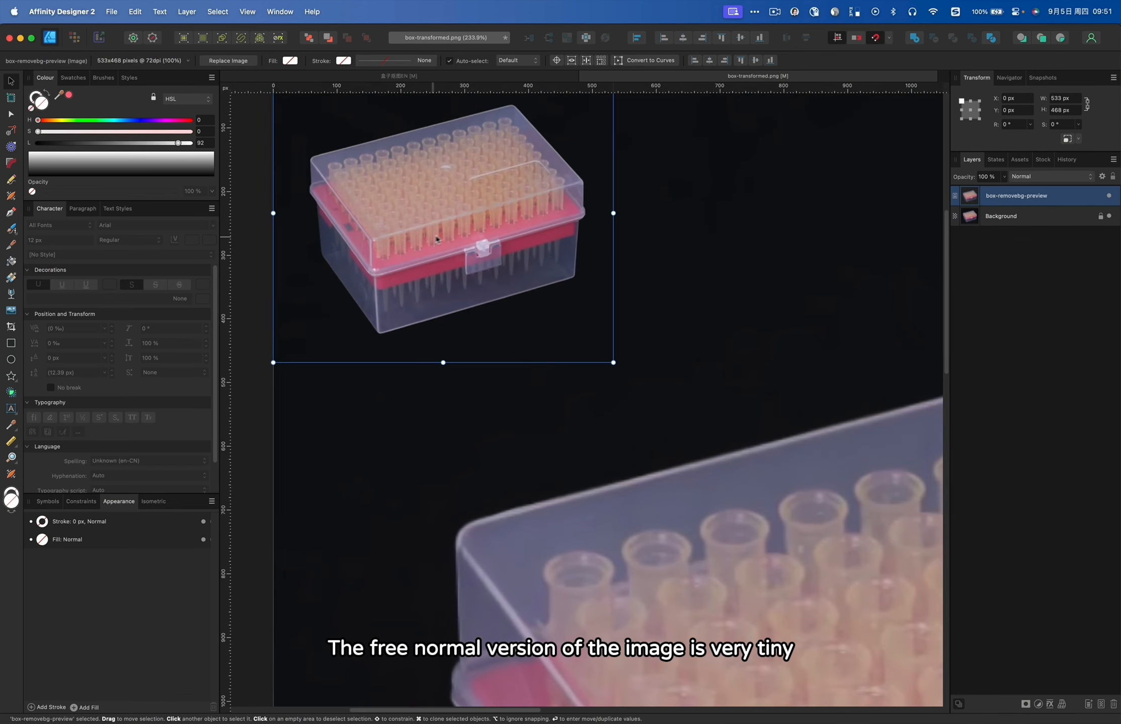
{"action": "scroll", "coordinate": [429, 221], "scroll_direction": "down", "scroll_amount": 2}
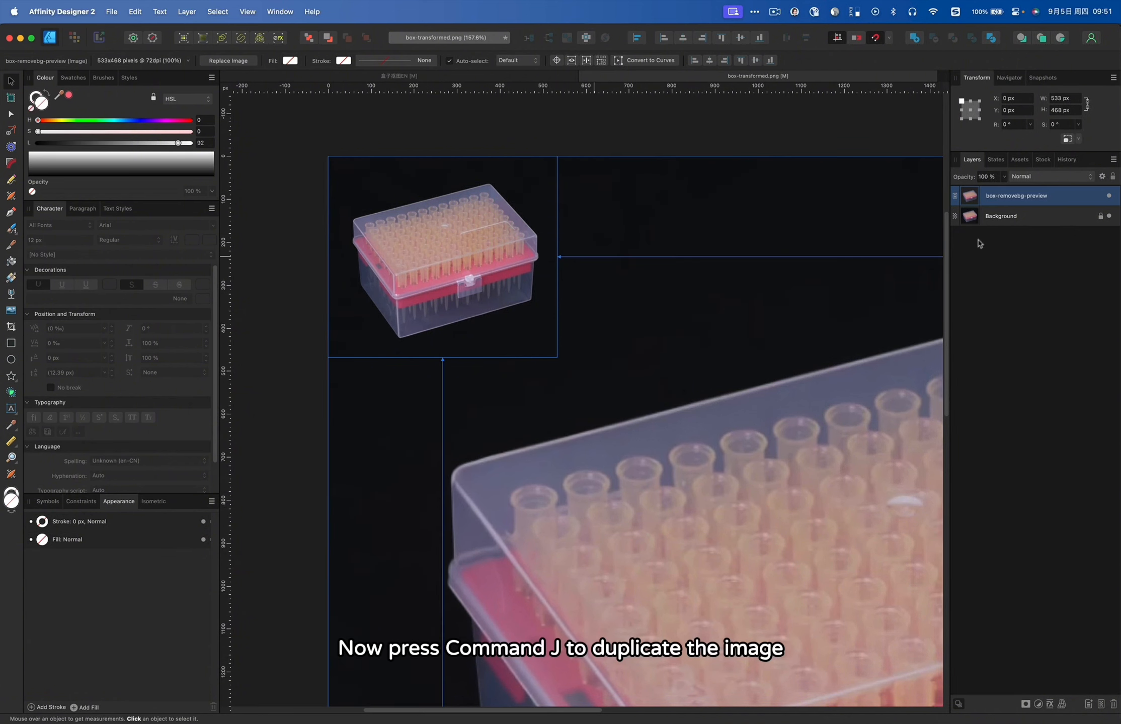
{"action": "key", "text": "super+j"}
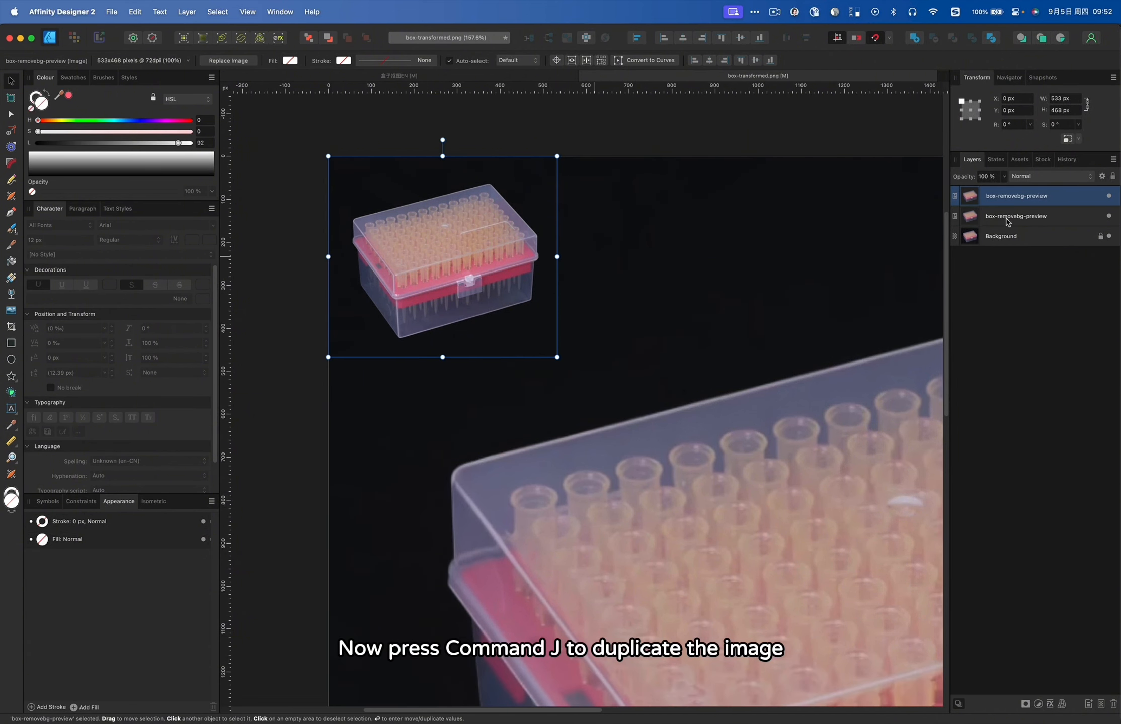
{"action": "left_click", "coordinate": [1001, 216]}
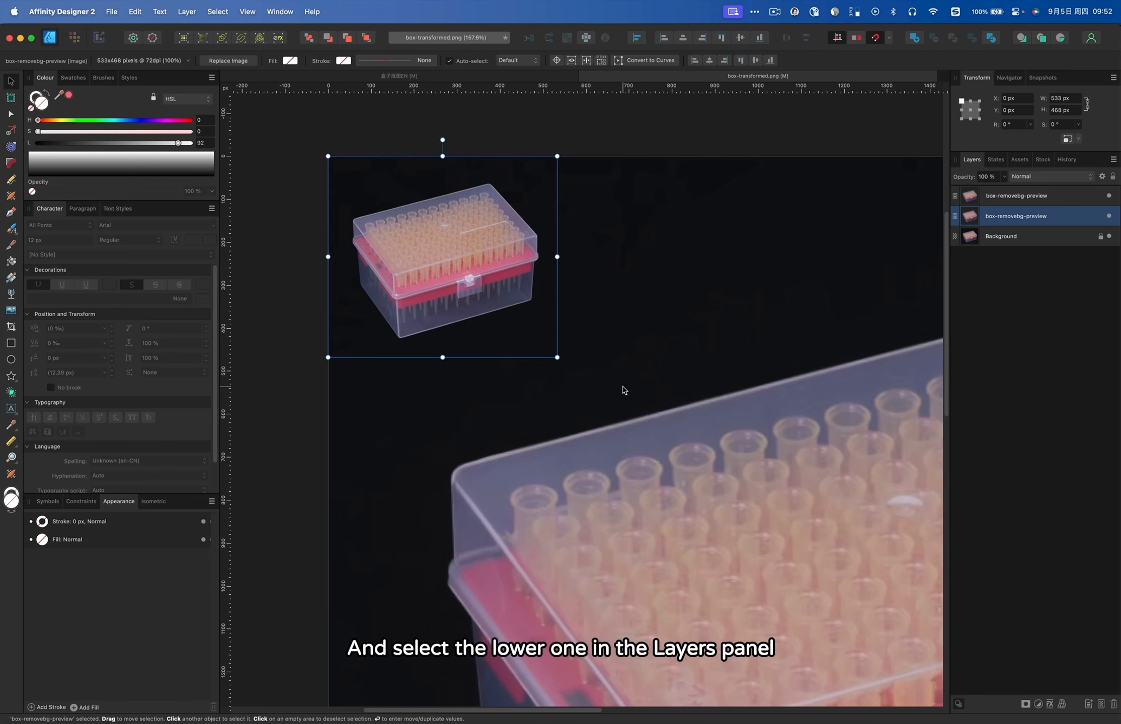
{"action": "left_click", "coordinate": [654, 61]}
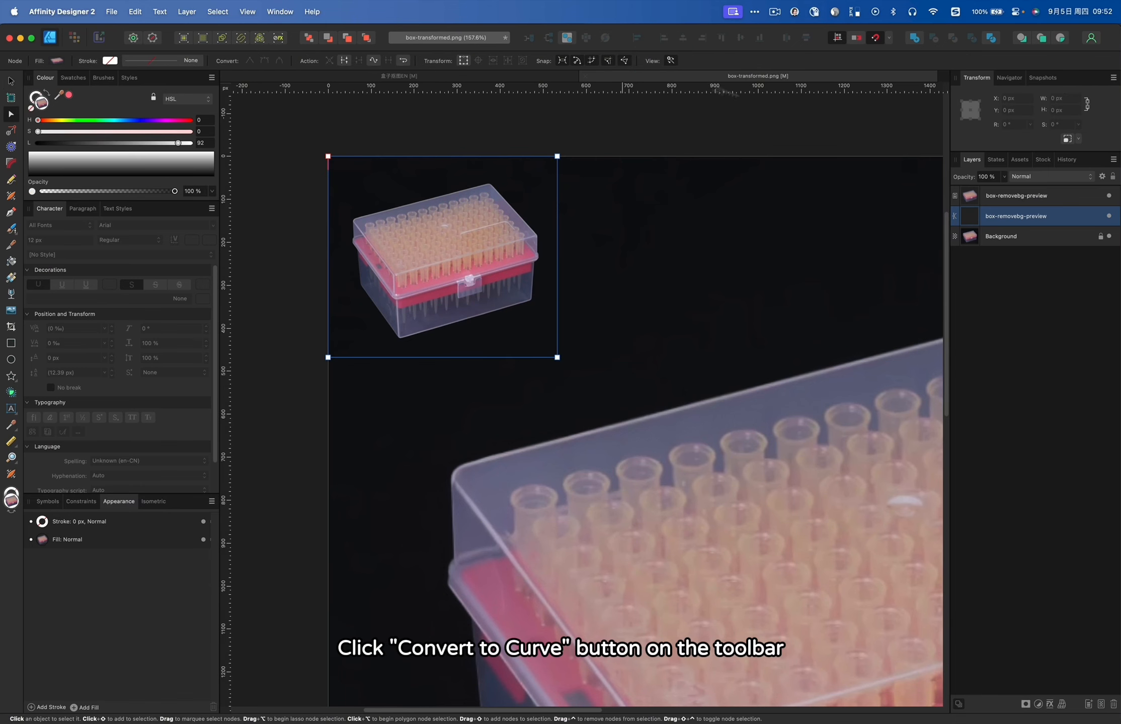
{"action": "left_click_drag", "start_coordinate": [105, 143], "coordinate": [262, 156]}
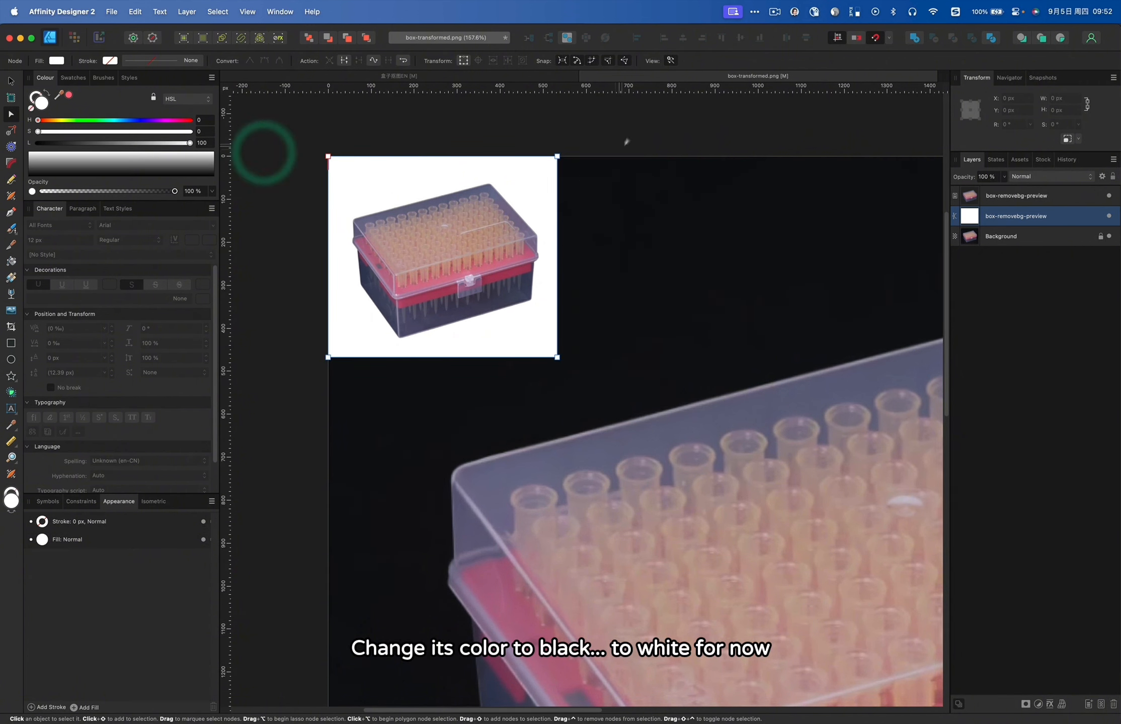
- Apply a black Colour Overlay layer effect to the upper cutout image
{"action": "left_click", "coordinate": [631, 125]}
{"action": "key", "text": "v"}
{"action": "left_click", "coordinate": [496, 266]}
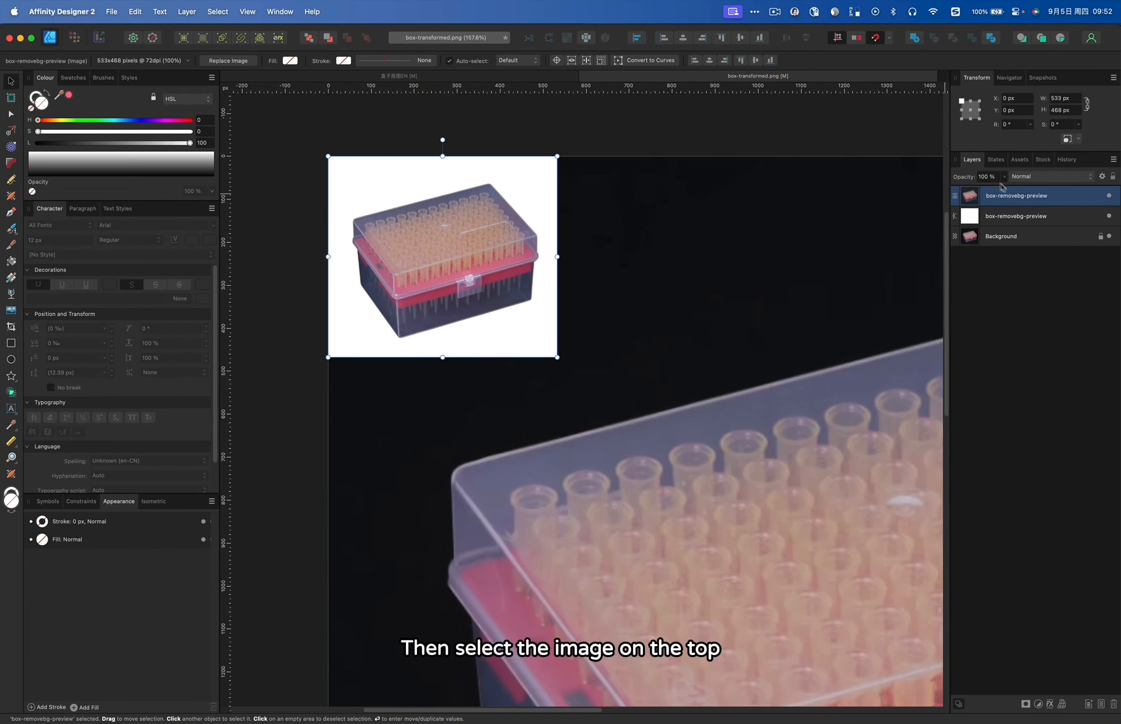
{"action": "left_click", "coordinate": [1050, 705]}
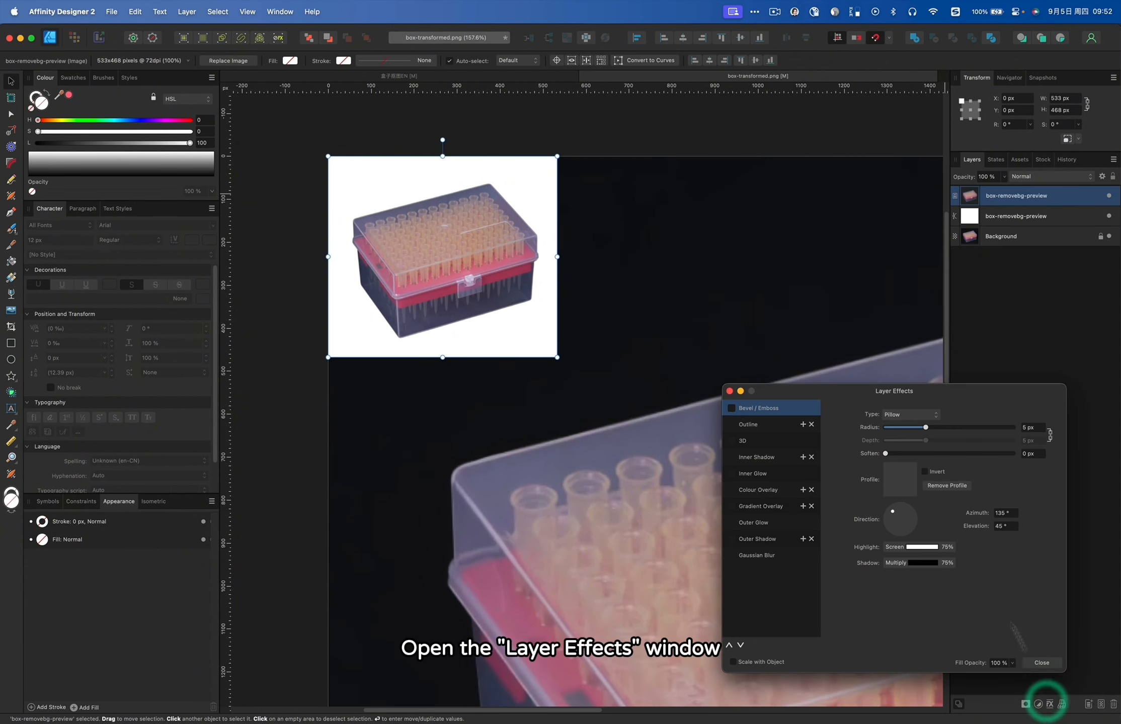
{"action": "left_click", "coordinate": [732, 490]}
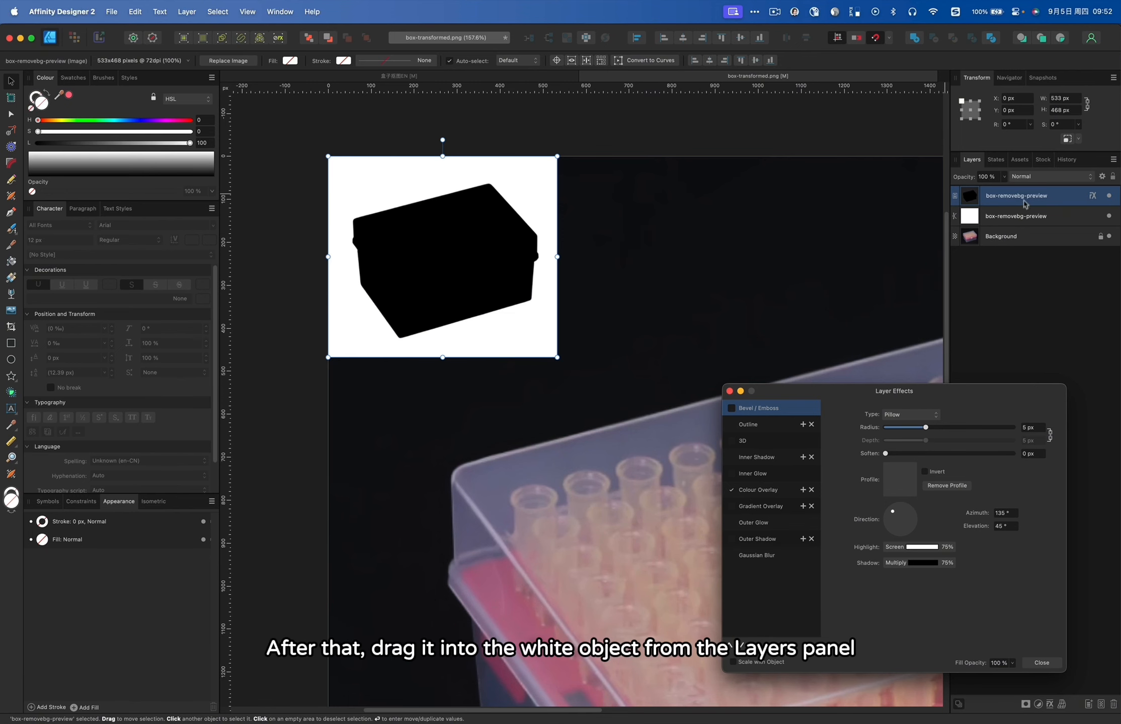
- Nest the black box silhouette inside the white shape, add an Invert adjustment to that shape, and select the whole shape
{"action": "left_click_drag", "start_coordinate": [1022, 196], "coordinate": [1026, 217]}
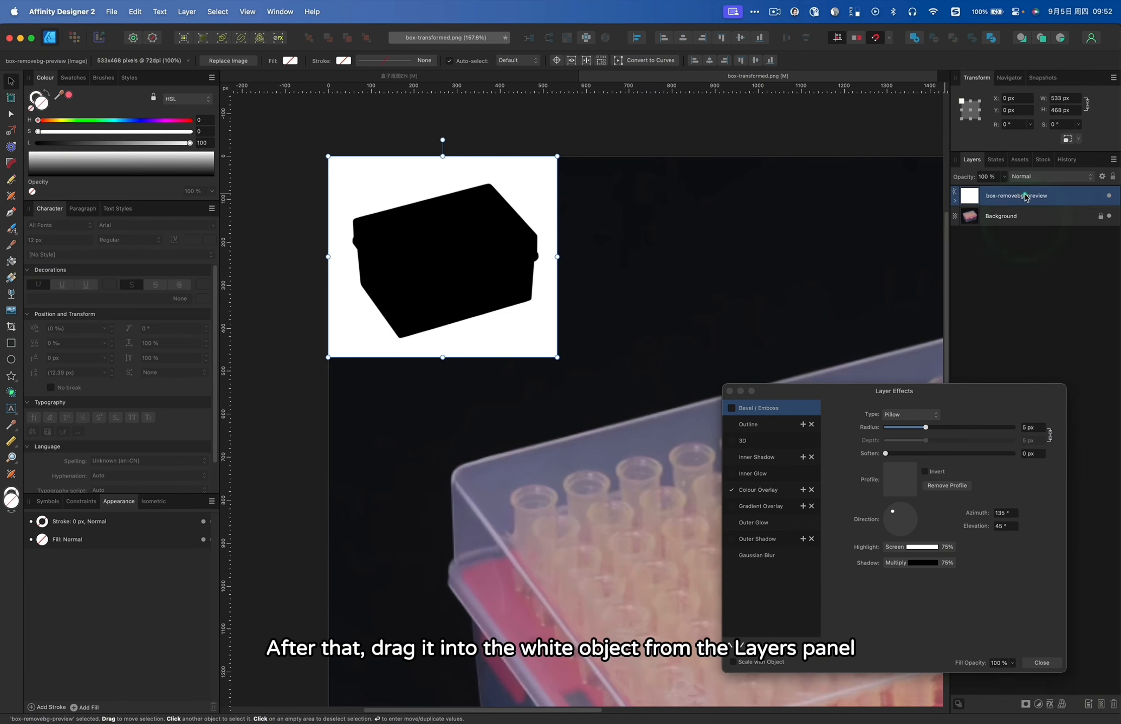
{"action": "left_click", "coordinate": [1039, 706]}
{"action": "left_click", "coordinate": [1034, 619]}
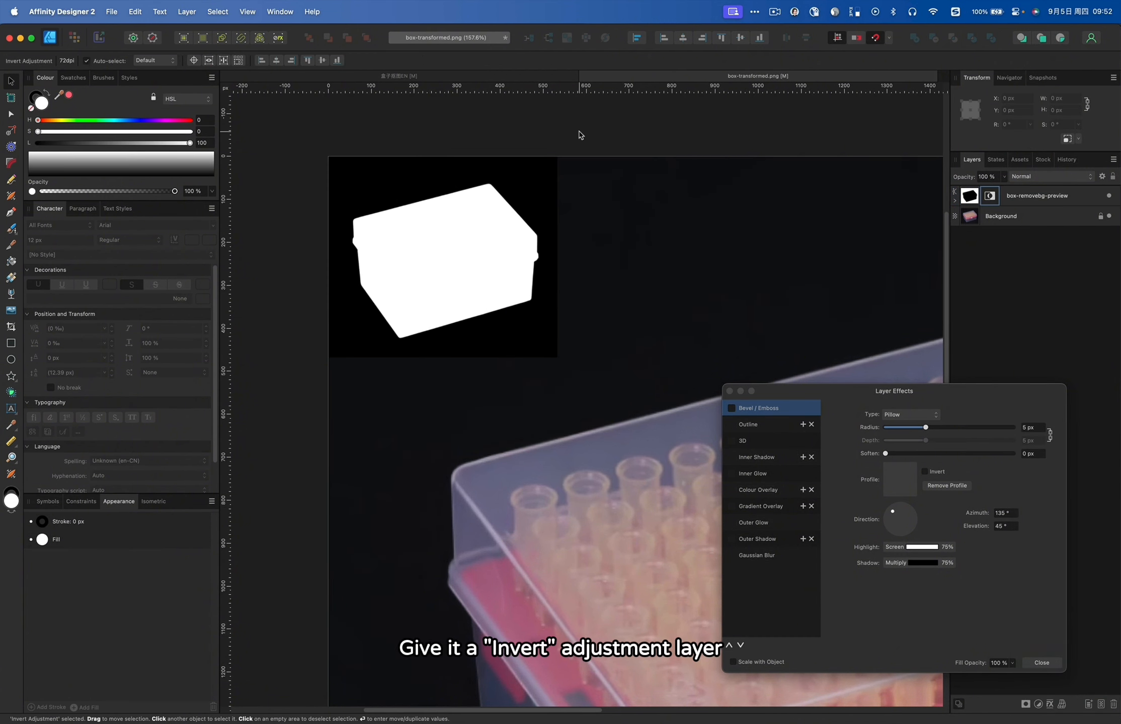
{"action": "left_click", "coordinate": [503, 243]}
{"action": "key", "text": "super+c"}
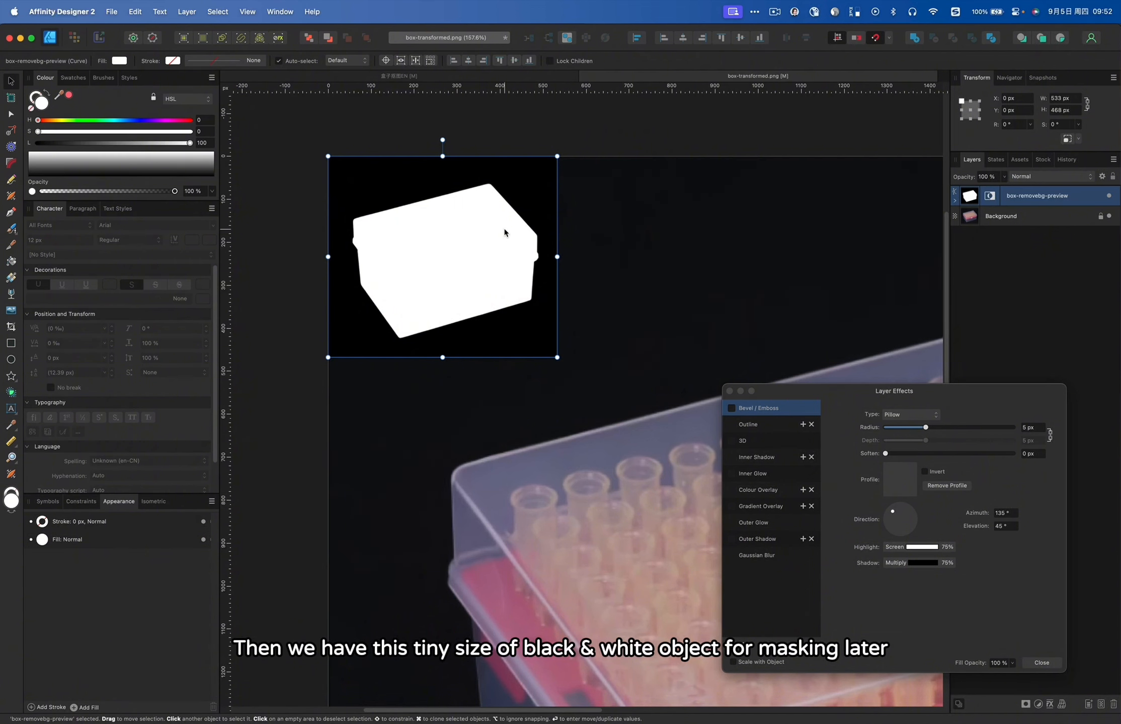
{"action": "right_click", "coordinate": [493, 230]}
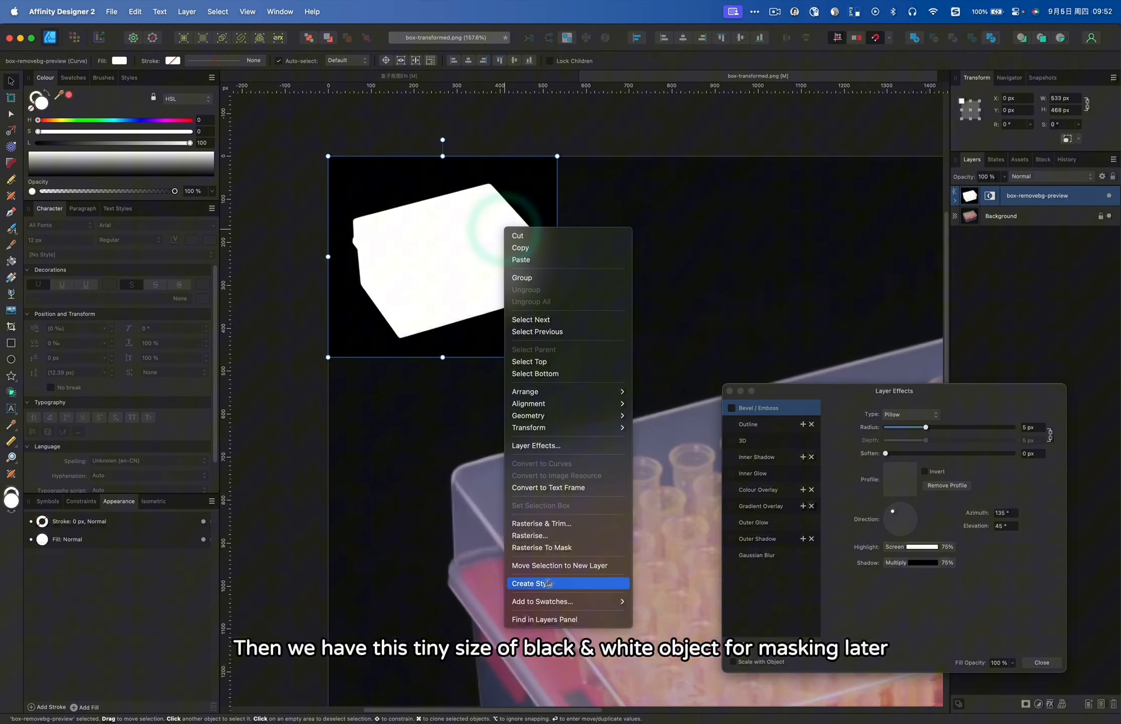
{"action": "left_click", "coordinate": [572, 533]}
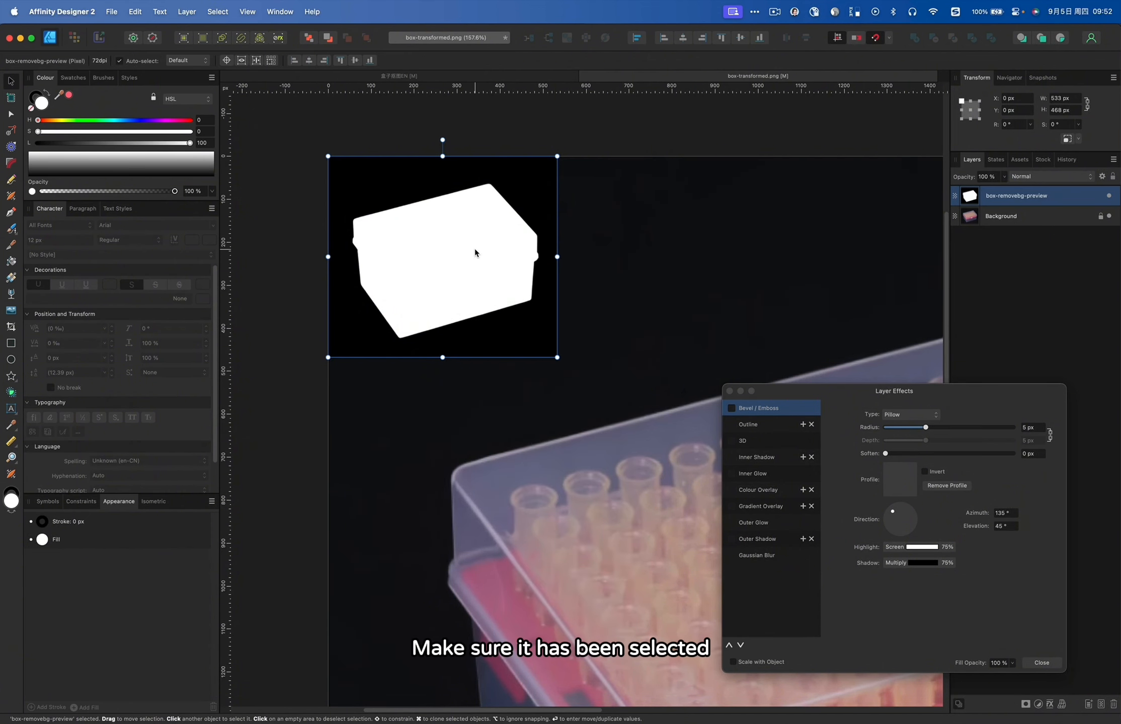
{"action": "key", "text": "super+z"}
- Export the inverted silhouette as a PNG with the area set to Selection Only, saved as box-mask in the Downloads folder
{"action": "left_click", "coordinate": [121, 11]}
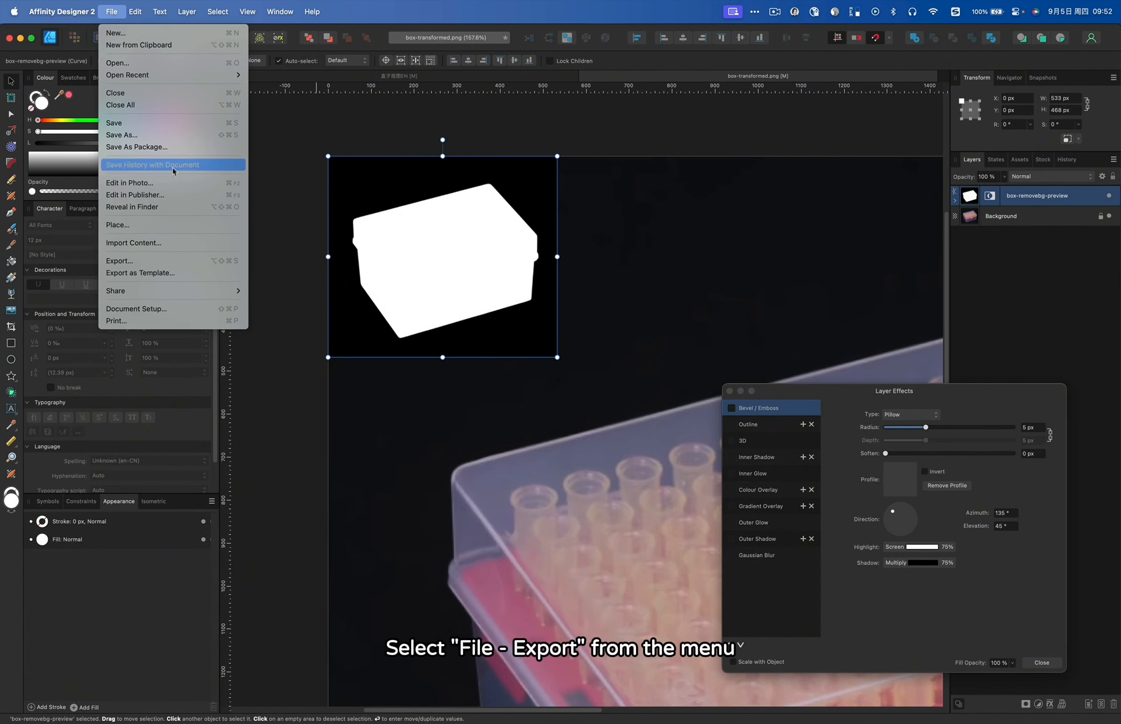
{"action": "left_click", "coordinate": [154, 260]}
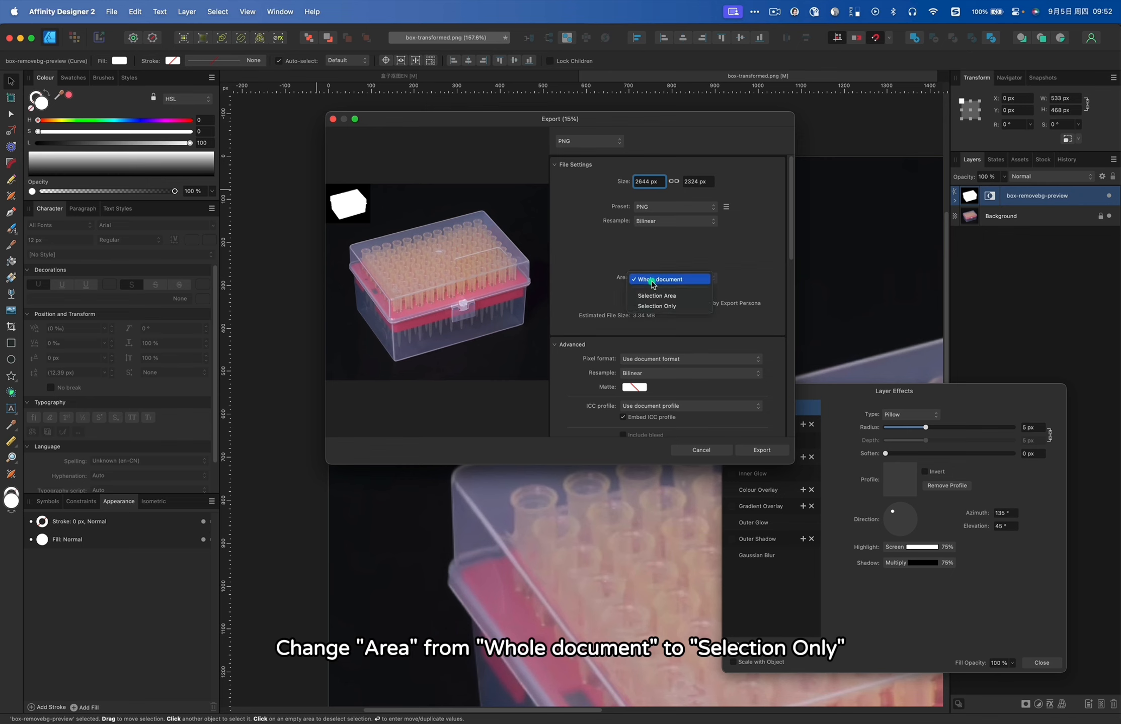
{"action": "left_click", "coordinate": [657, 306]}
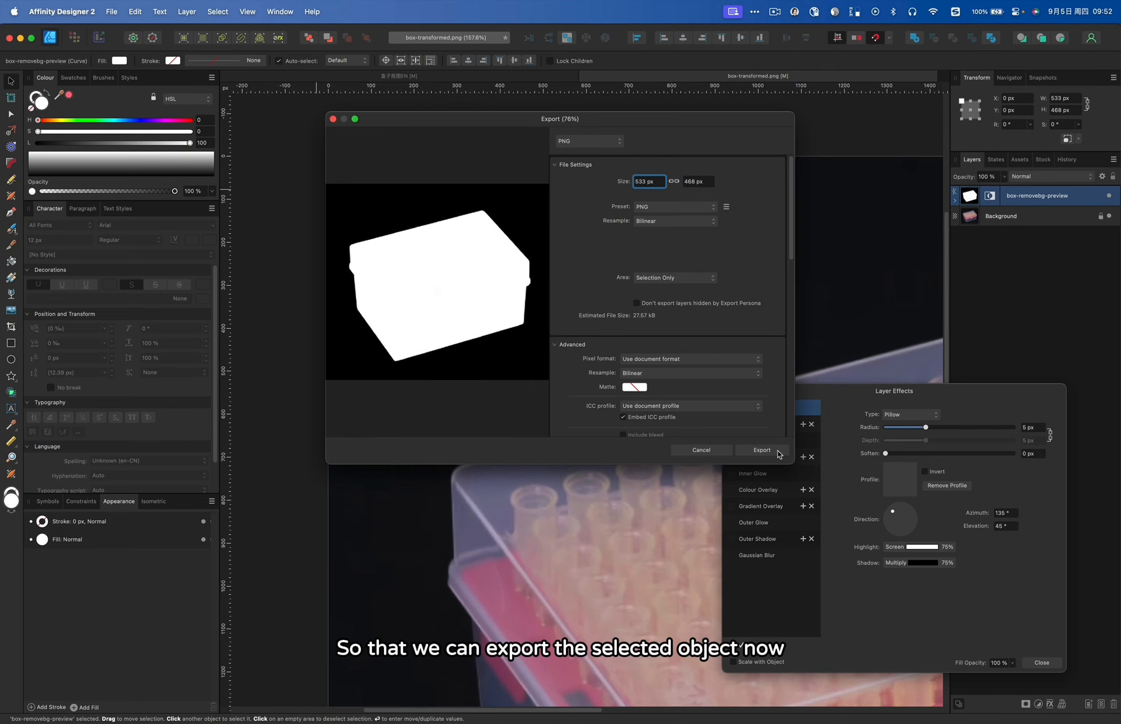
{"action": "left_click", "coordinate": [778, 454]}
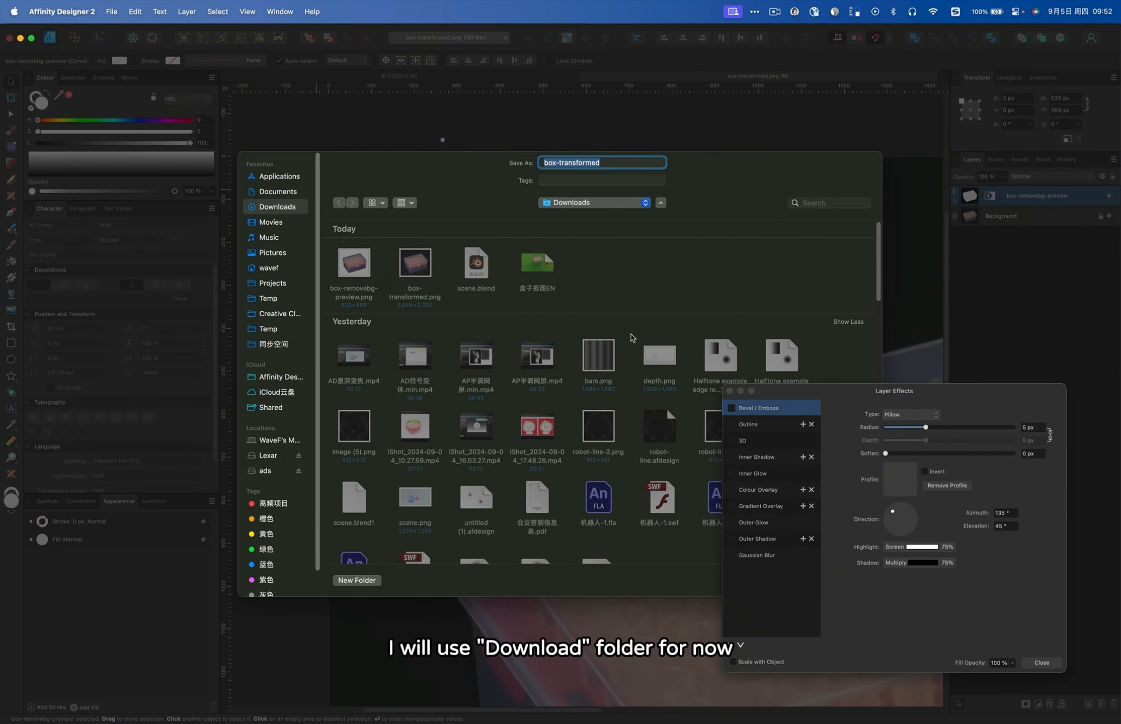
{"action": "type", "text": "box"}
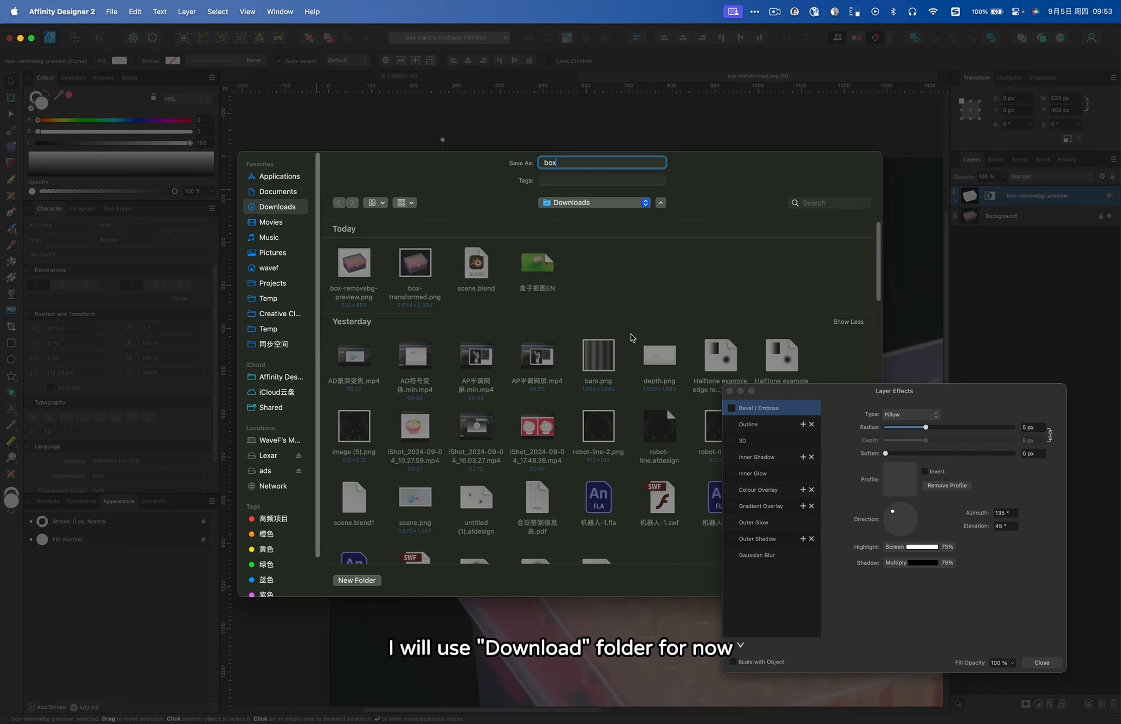
{"action": "type", "text": "-mask"}
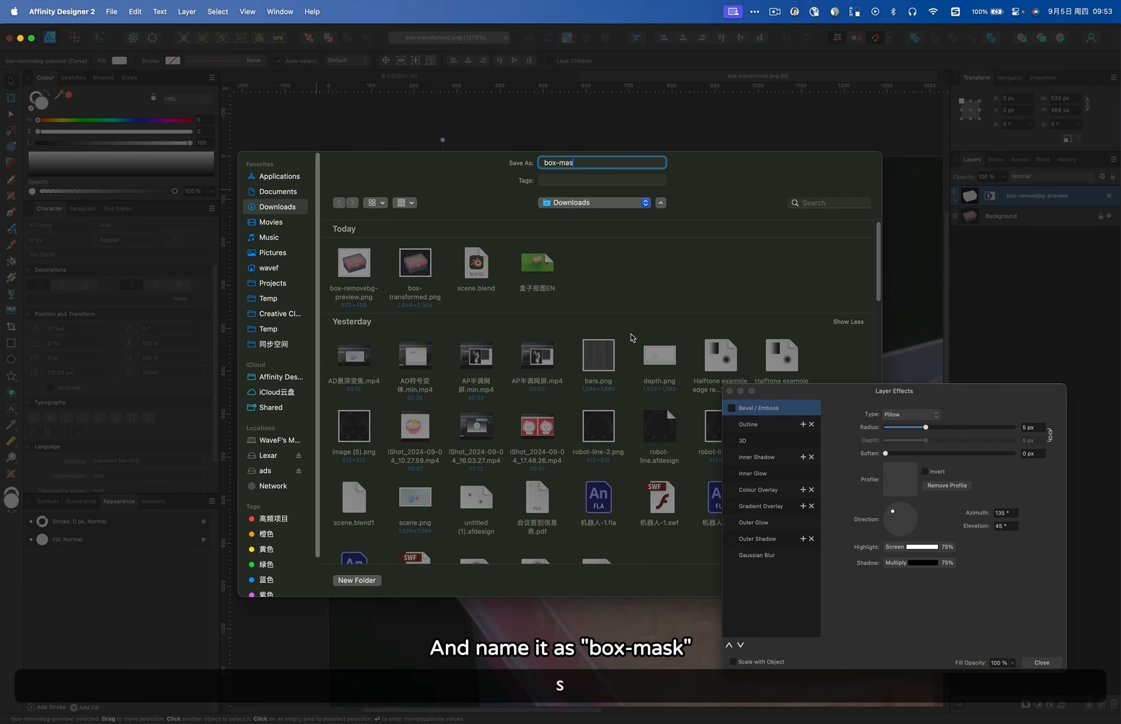
{"action": "key", "text": "Return"}
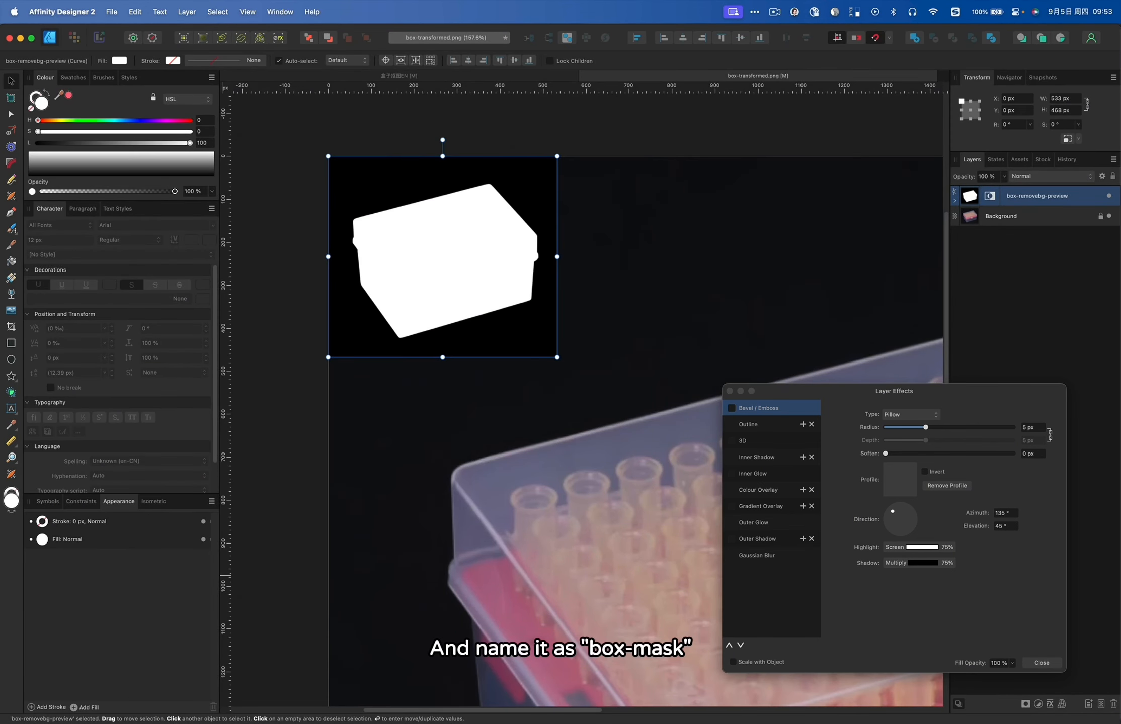
- Switch to the Upscale.media page in Safari and upload the exported box-mask PNG from the Downloads folder
{"action": "left_click", "coordinate": [108, 707]}
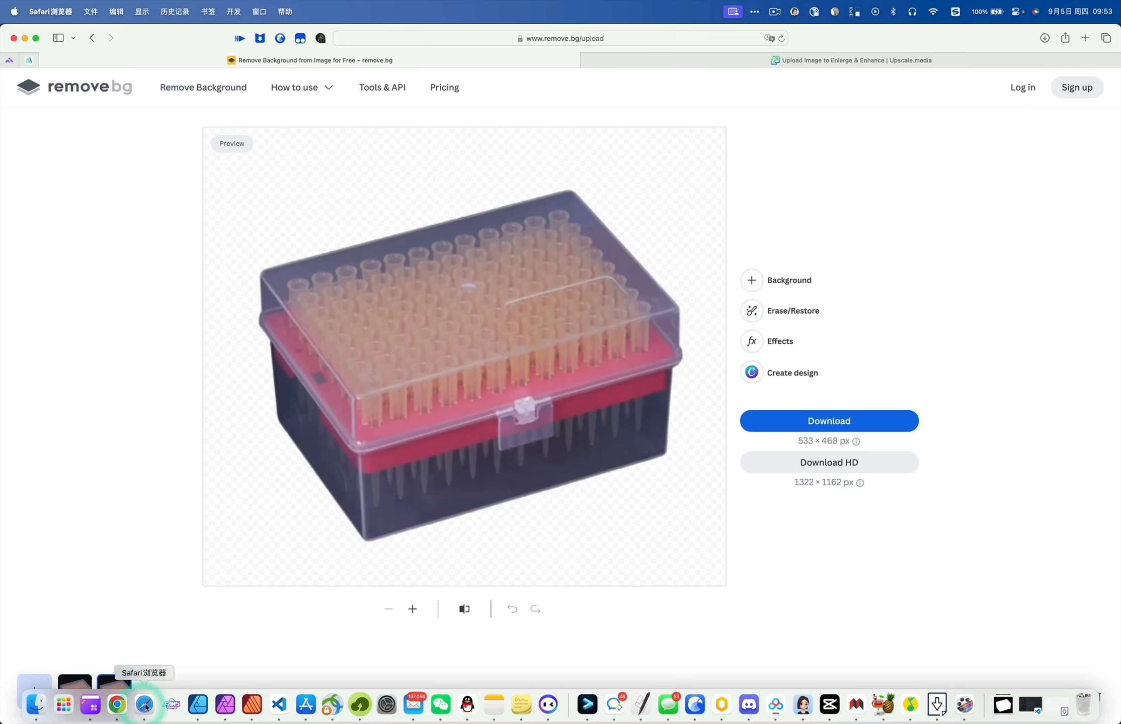
{"action": "left_click", "coordinate": [723, 60]}
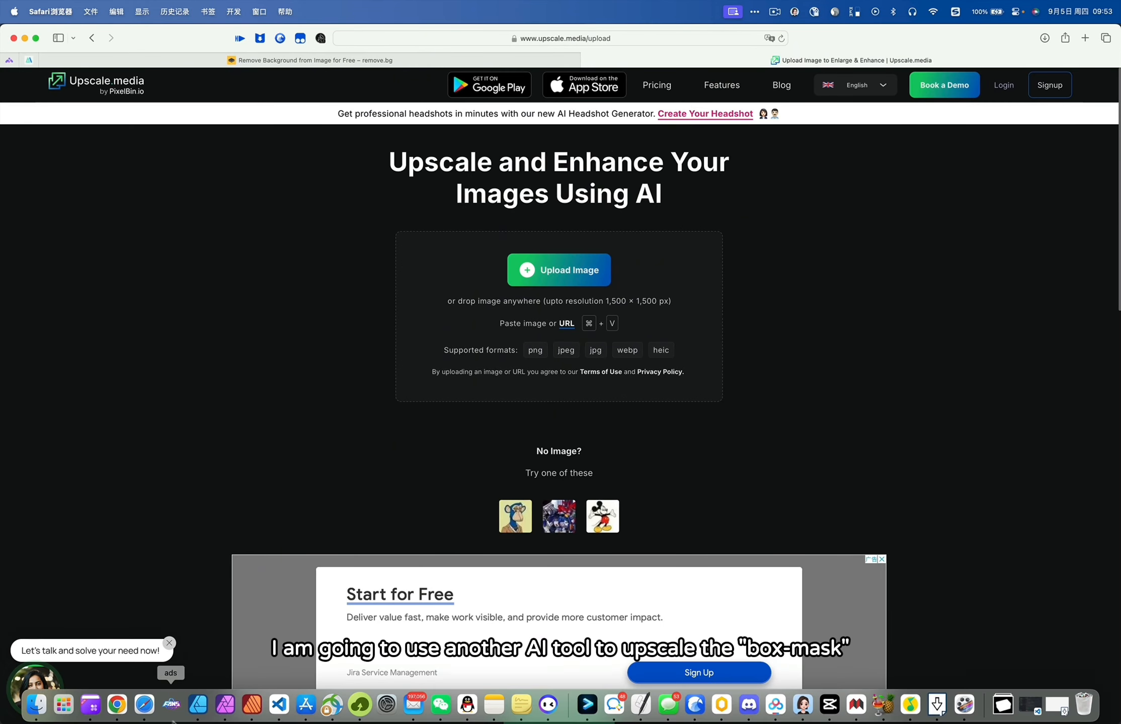
{"action": "left_click", "coordinate": [98, 707]}
{"action": "left_click_drag", "start_coordinate": [710, 414], "coordinate": [575, 282]}
{"action": "key", "text": "super+Tab"}
- Complete the image verification by selecting all the tiles that contain traffic lights and submitting them
{"action": "left_click", "coordinate": [489, 171]}
{"action": "left_click", "coordinate": [631, 243]}
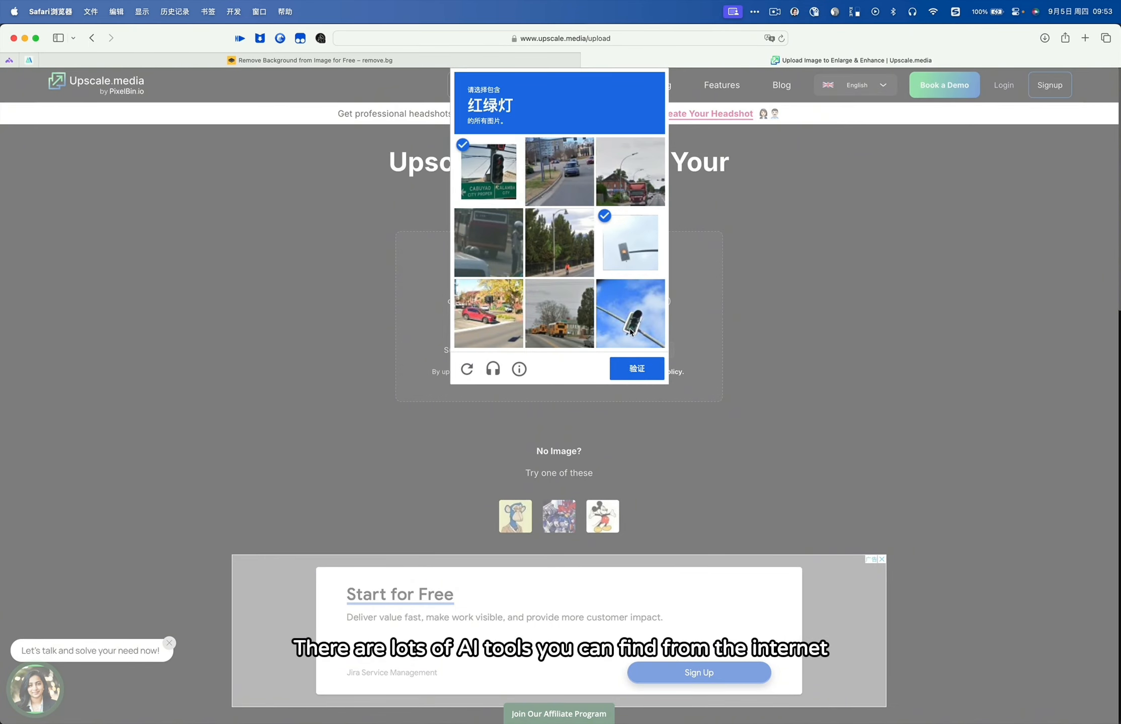
{"action": "left_click", "coordinate": [631, 313]}
{"action": "left_click", "coordinate": [640, 367]}
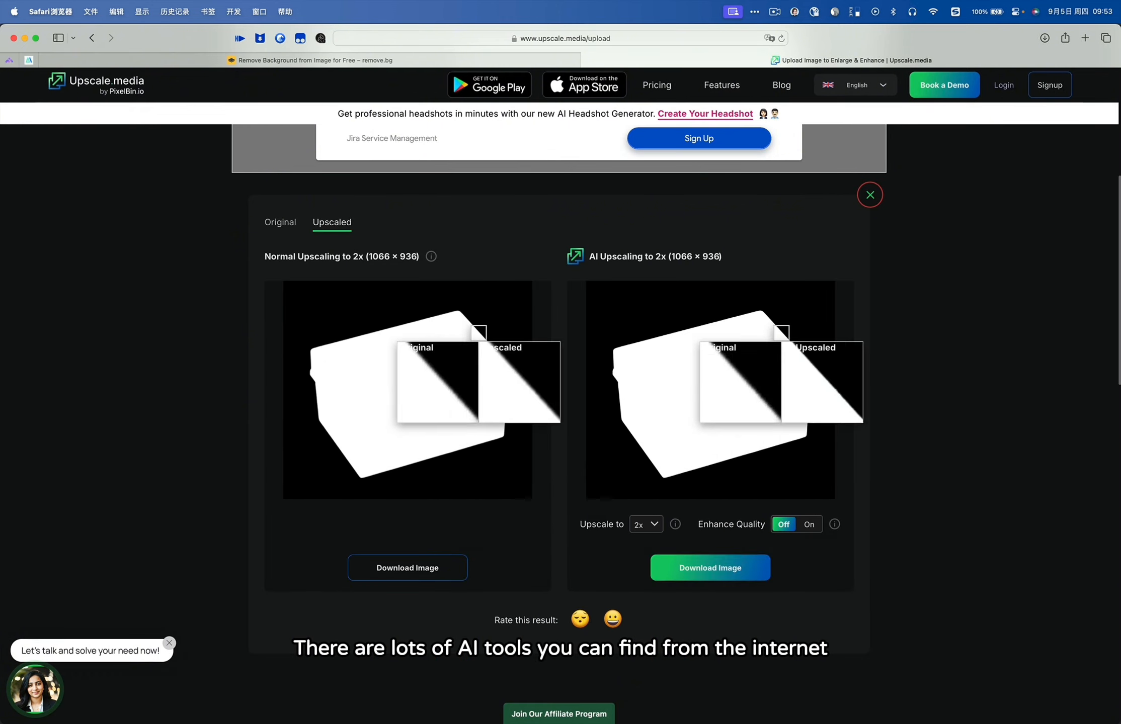
- Set the AI upscaling of the mask to 2x and turn on Enhance Quality
{"action": "left_click", "coordinate": [649, 524]}
{"action": "left_click", "coordinate": [640, 534]}
{"action": "left_click", "coordinate": [808, 524]}
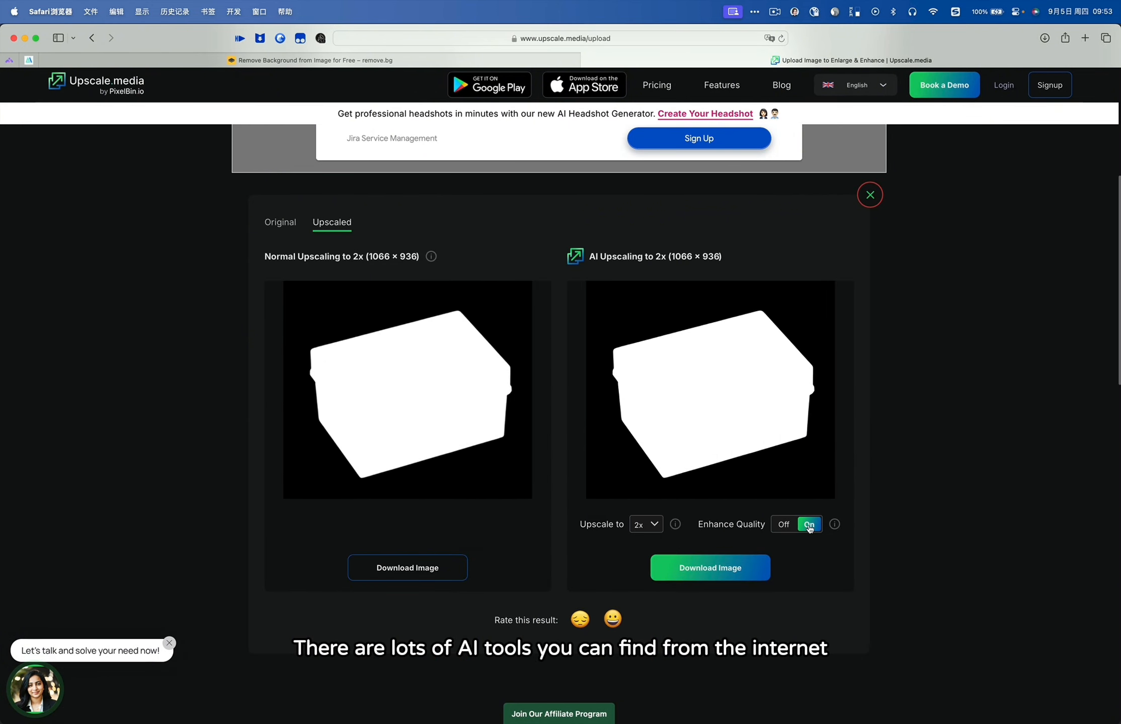
{"action": "left_click", "coordinate": [722, 569]}
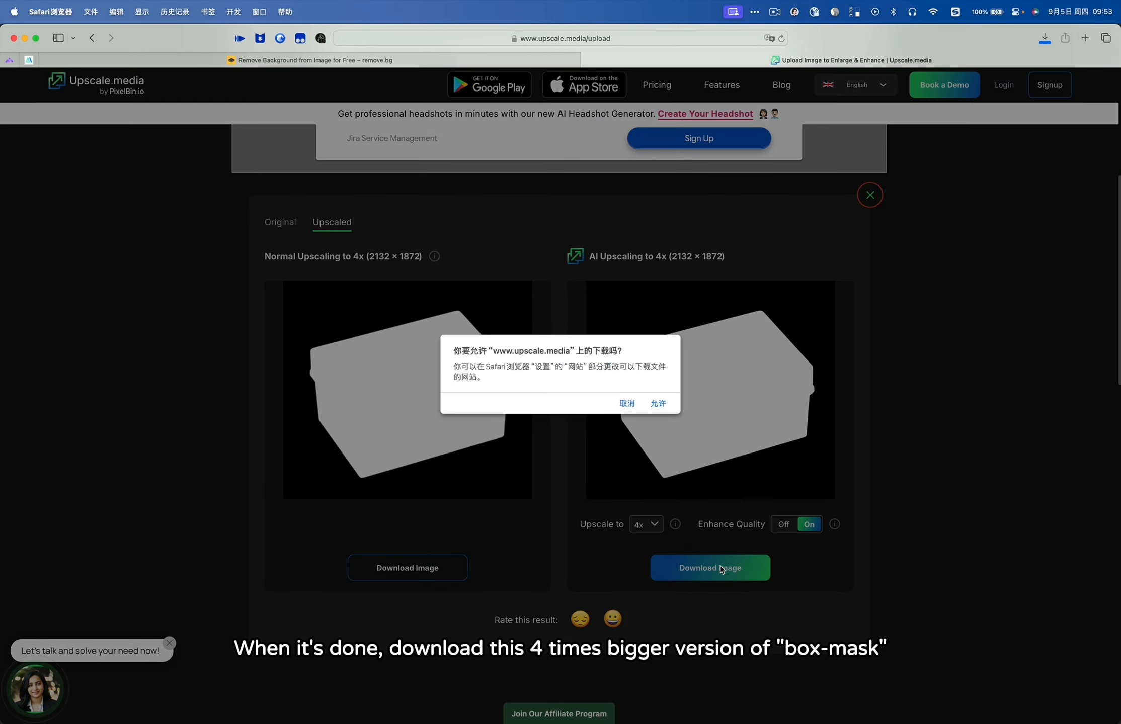
{"action": "left_click", "coordinate": [658, 404]}
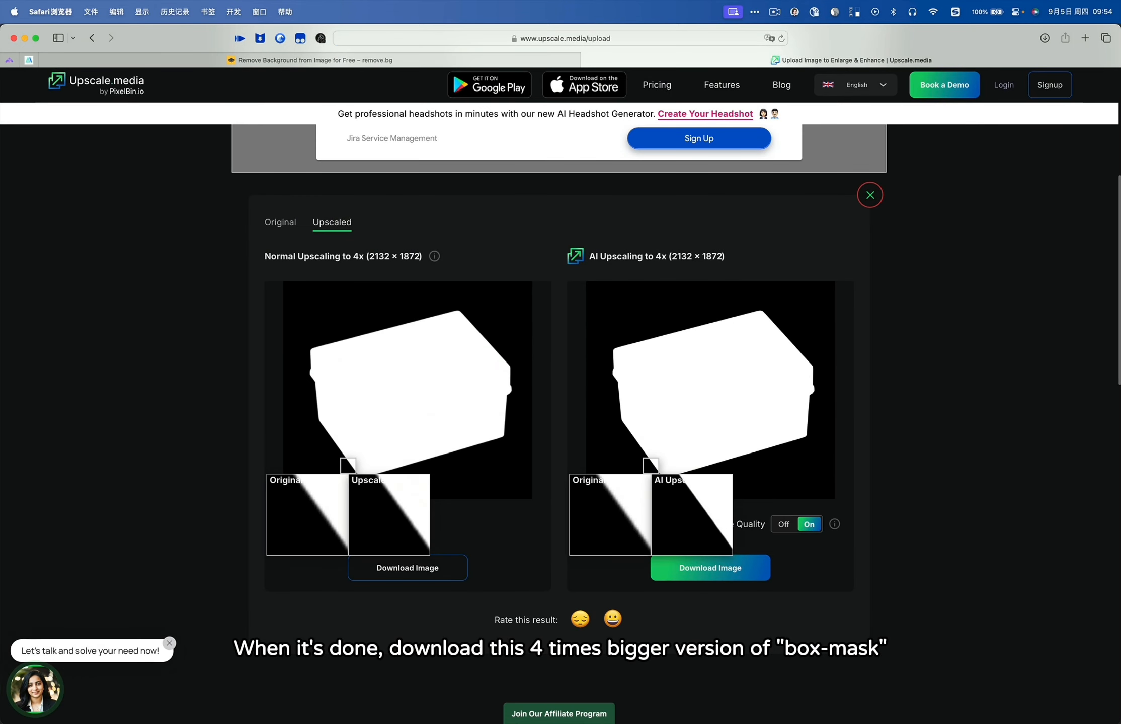
- Switch to Affinity Designer and add the downloaded box-mask-transformed.png above the Background in the box-transformed.png document
{"action": "left_click", "coordinate": [1003, 706]}
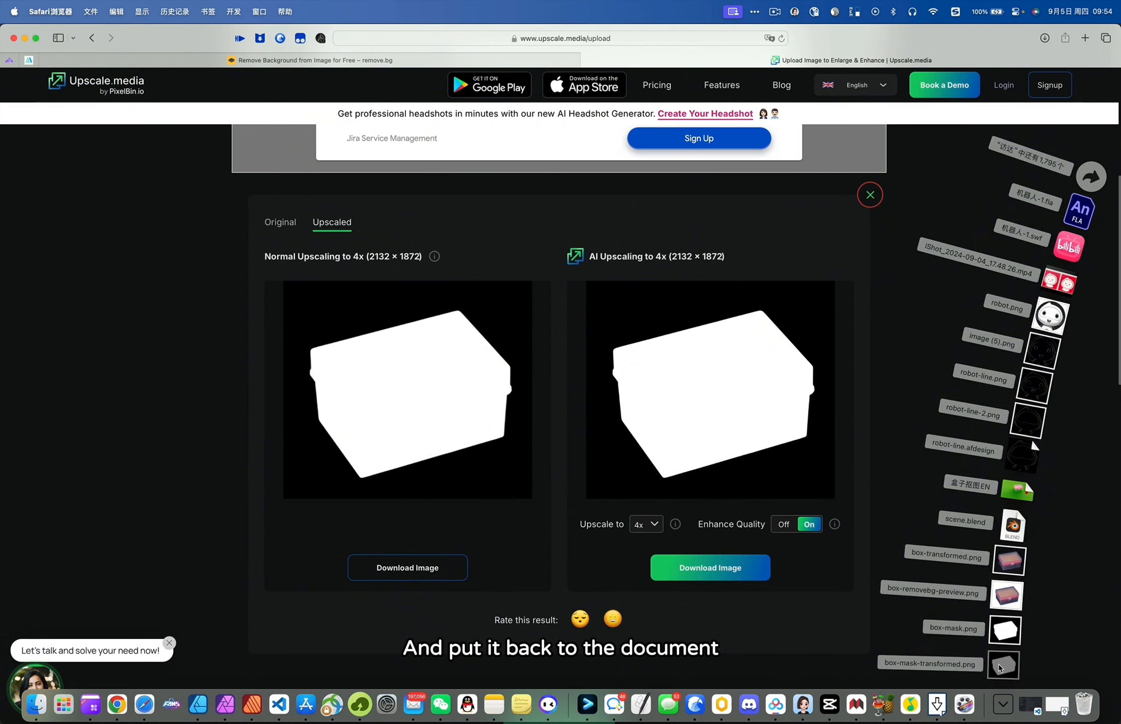
{"action": "left_click_drag", "start_coordinate": [1002, 663], "coordinate": [553, 433]}
{"action": "key", "text": "super+Tab"}
{"action": "key", "text": "super+Tab"}
{"action": "left_click_drag", "start_coordinate": [439, 407], "coordinate": [543, 415]}
{"action": "left_click", "coordinate": [441, 366]}
{"action": "key", "text": "super+x"}
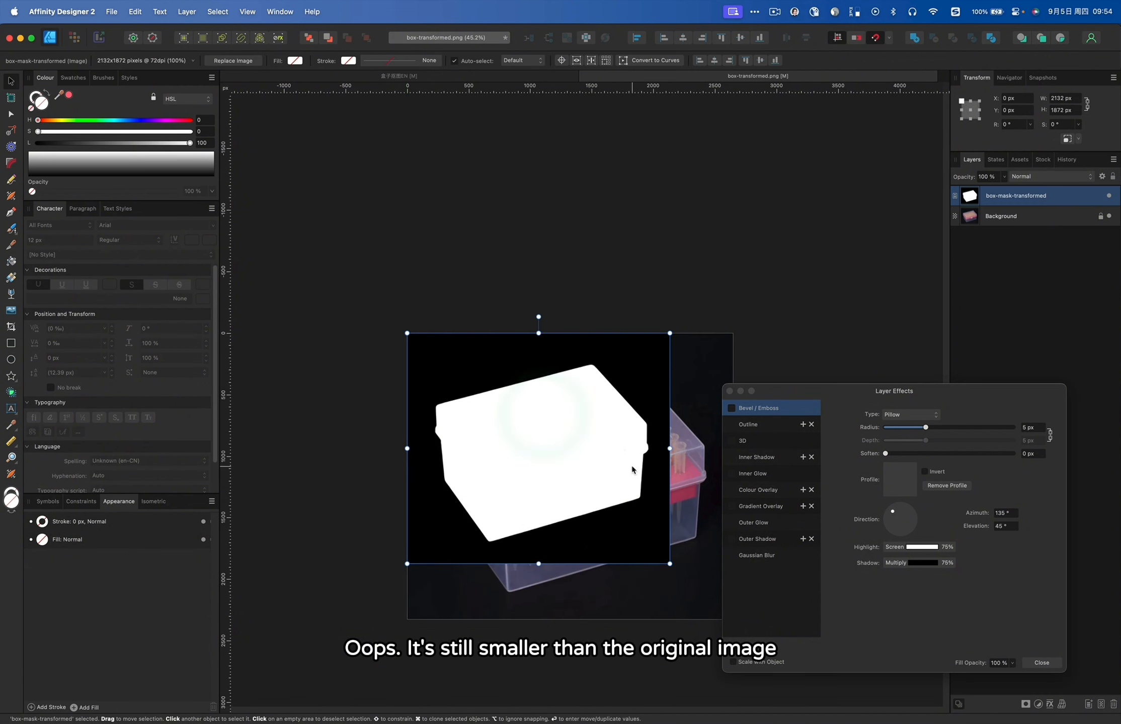
- Unlock the Background image and scale it down to about 2130 × 1872 px to match the mask's size
{"action": "left_click_drag", "start_coordinate": [632, 465], "coordinate": [509, 291]}
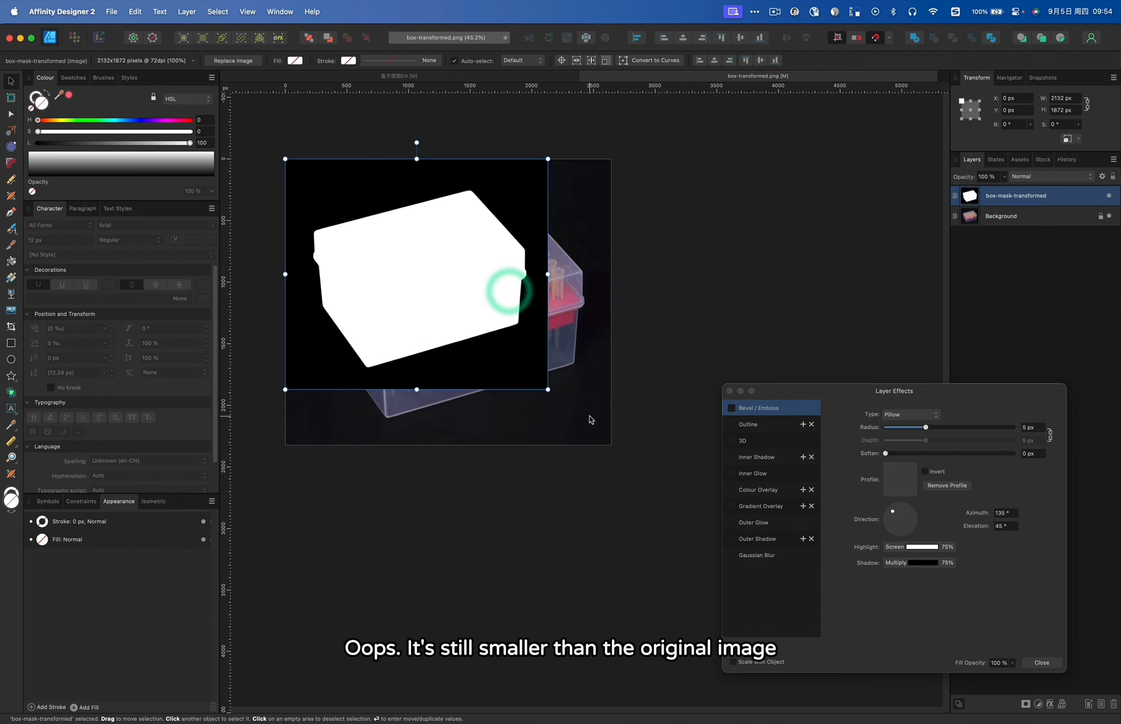
{"action": "left_click", "coordinate": [1105, 218]}
{"action": "left_click", "coordinate": [589, 321]}
{"action": "left_click_drag", "start_coordinate": [611, 445], "coordinate": [550, 381]}
{"action": "left_click", "coordinate": [633, 275]}
{"action": "left_click_drag", "start_coordinate": [500, 280], "coordinate": [607, 260]}
- Convert the box-mask-transformed image into a mask with Rasterise To Mask
{"action": "left_click", "coordinate": [585, 250]}
{"action": "right_click", "coordinate": [567, 251]}
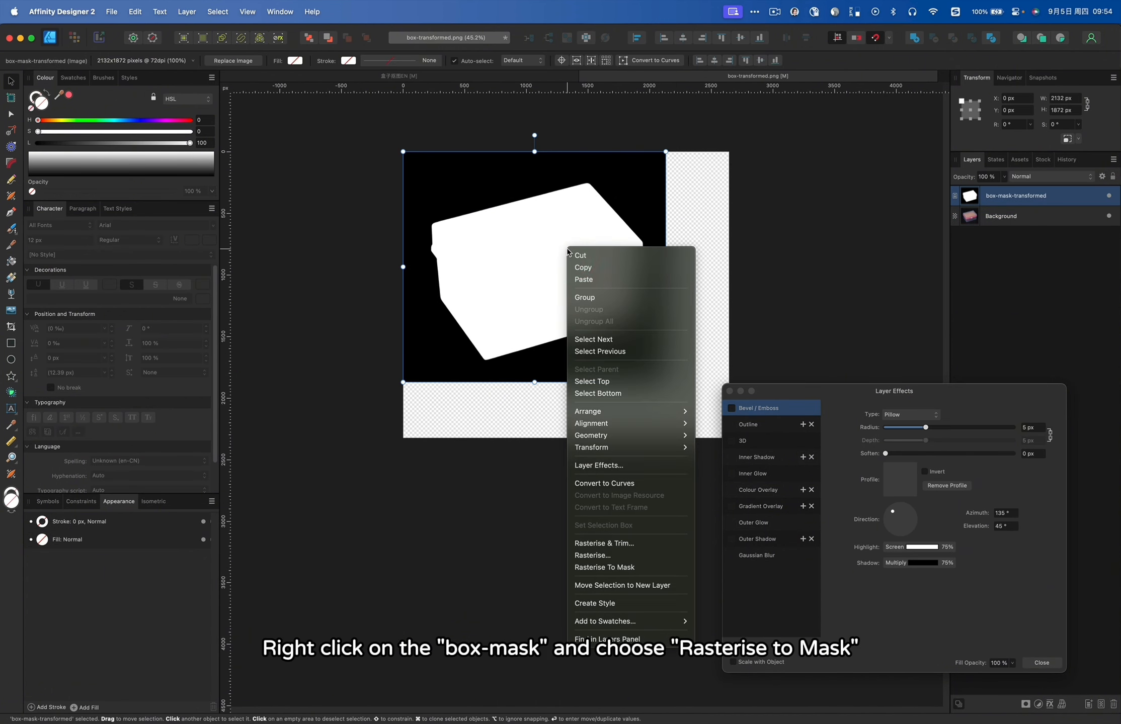
{"action": "left_click", "coordinate": [529, 236]}
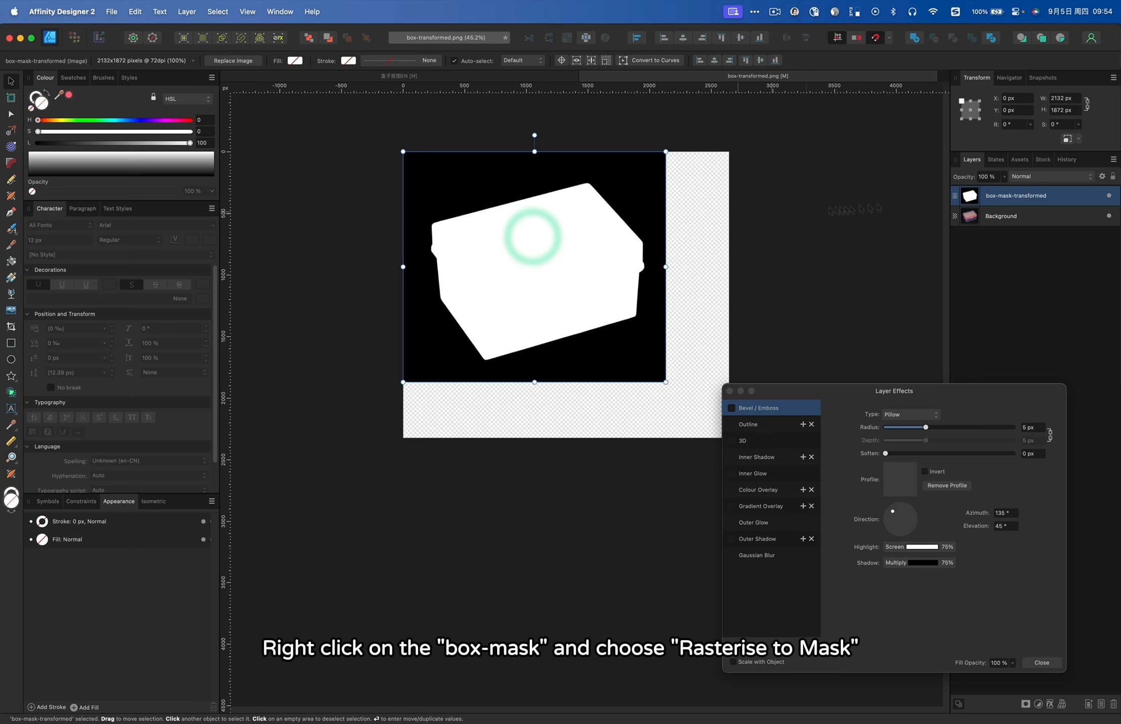
{"action": "right_click", "coordinate": [535, 251]}
{"action": "left_click", "coordinate": [584, 573]}
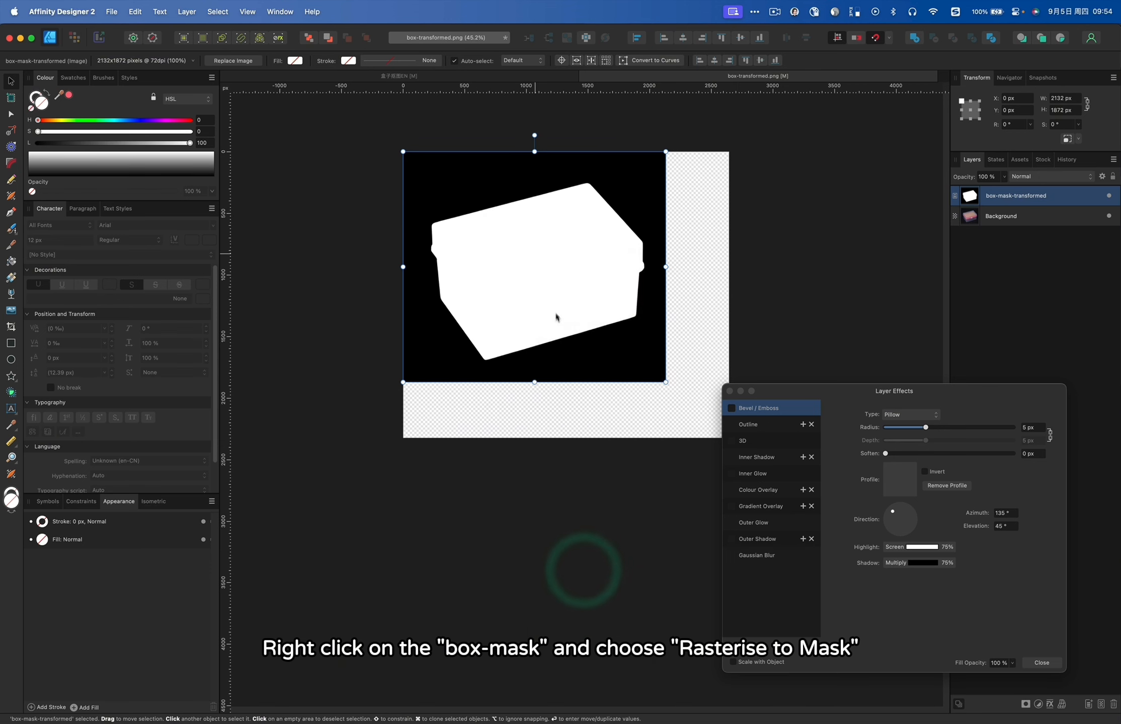
{"action": "left_click", "coordinate": [680, 225]}
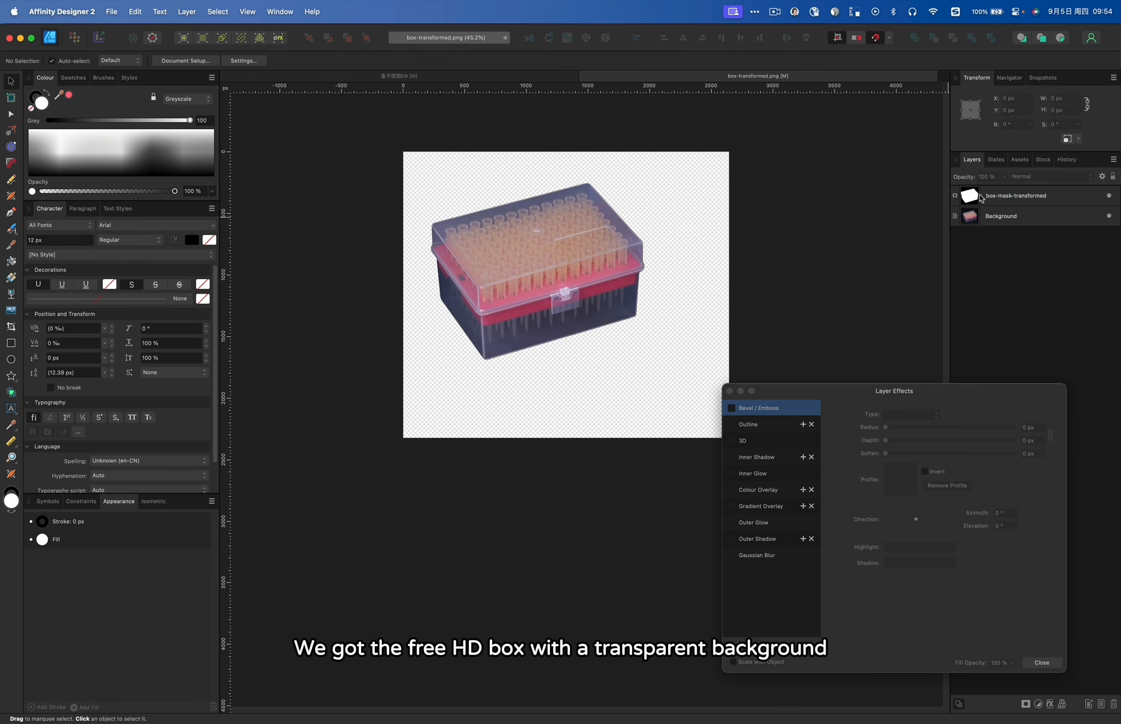
- Nest the mask inside the Background layer and move the masked box to the centre of the canvas
{"action": "left_click_drag", "start_coordinate": [1014, 195], "coordinate": [1009, 213]}
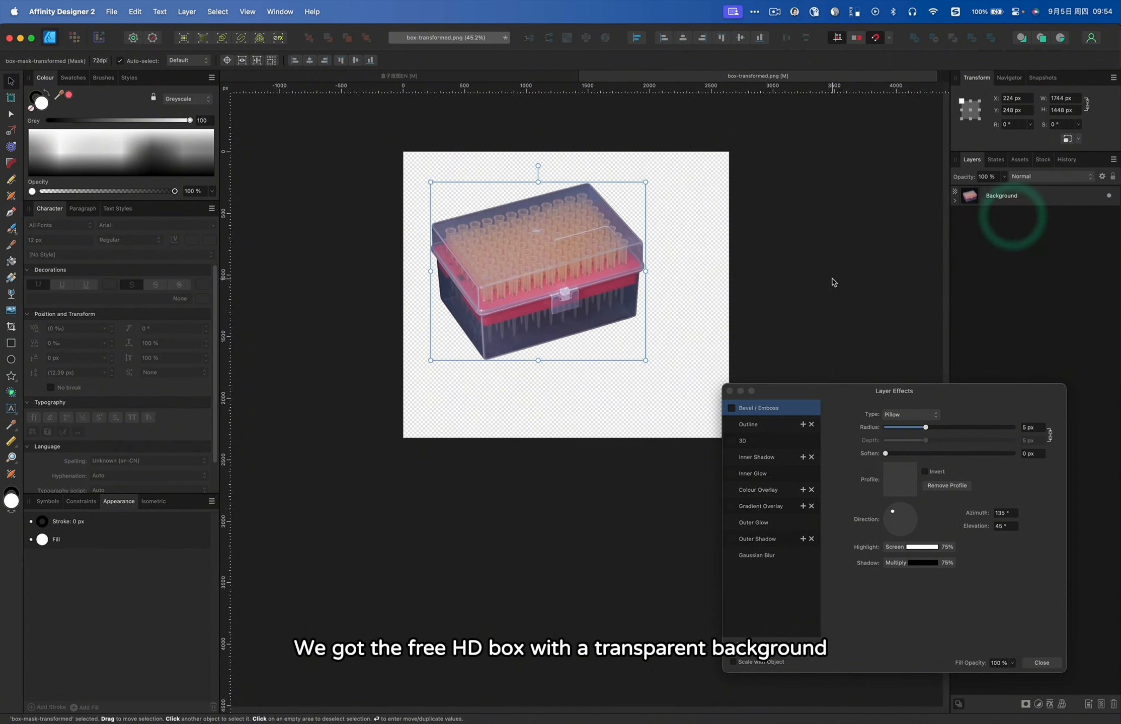
{"action": "left_click", "coordinate": [788, 292]}
{"action": "left_click", "coordinate": [538, 270]}
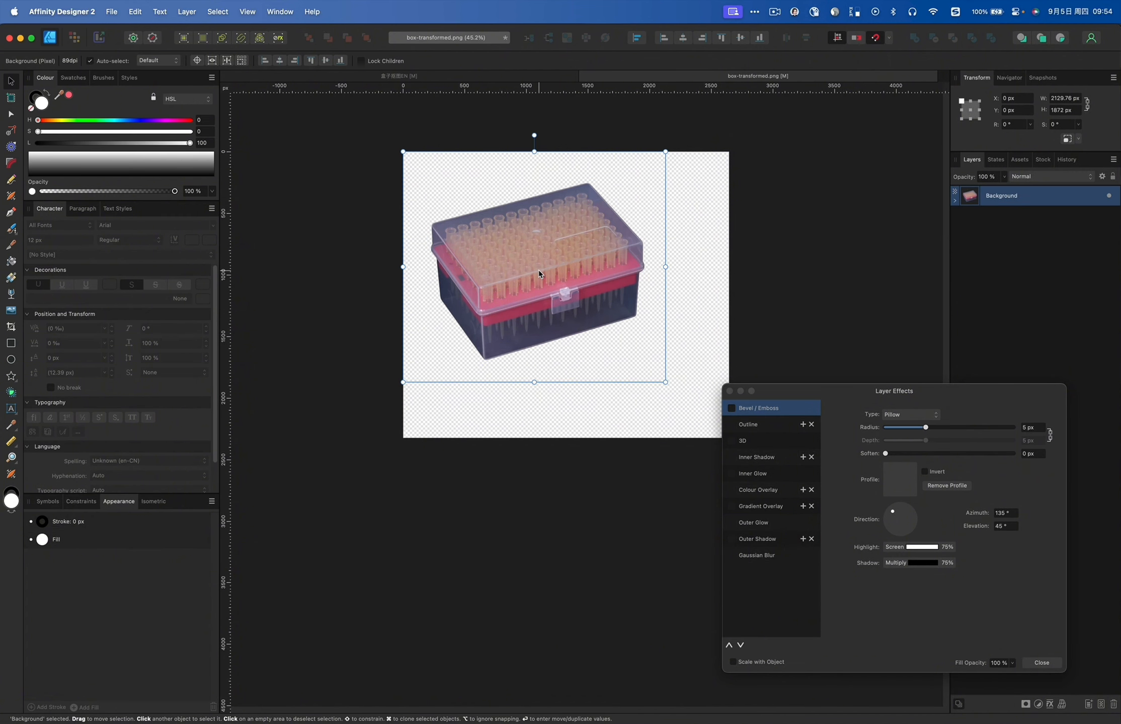
{"action": "left_click_drag", "start_coordinate": [538, 270], "coordinate": [585, 304]}
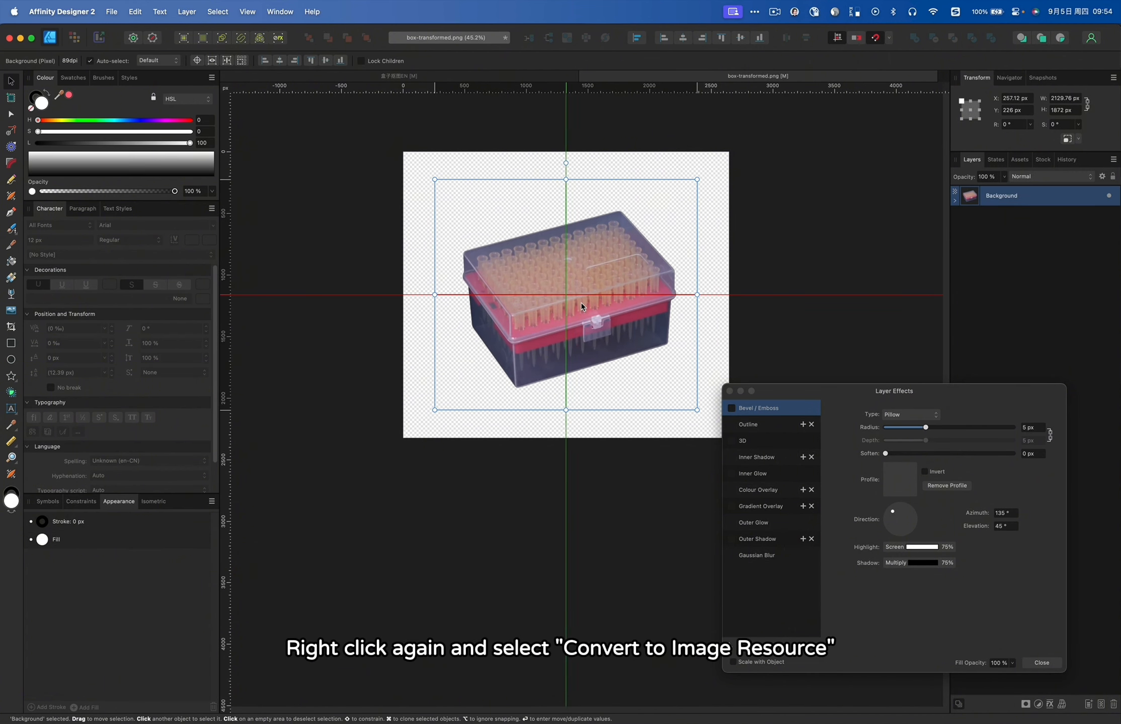
- Convert the masked Background layer with Convert to Image Resource
{"action": "right_click", "coordinate": [565, 262]}
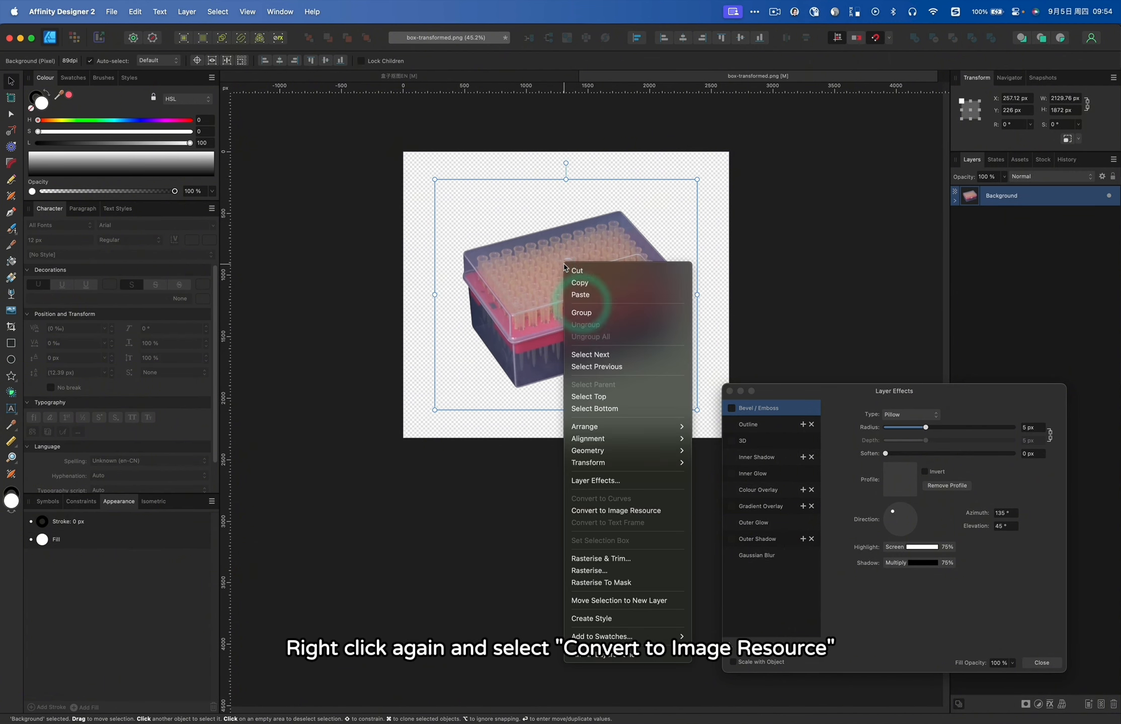
{"action": "left_click", "coordinate": [657, 516]}
{"action": "scroll", "coordinate": [513, 312], "scroll_direction": "right", "scroll_amount": 3}
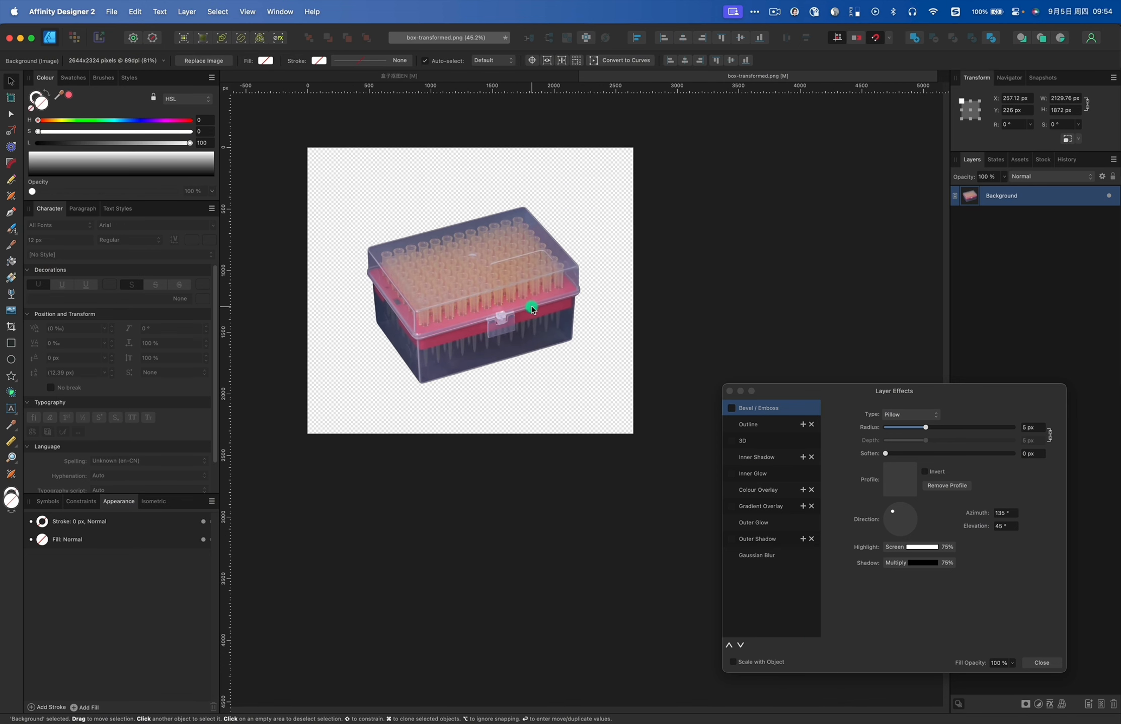
{"action": "scroll", "coordinate": [603, 291], "scroll_direction": "down", "scroll_amount": 3}
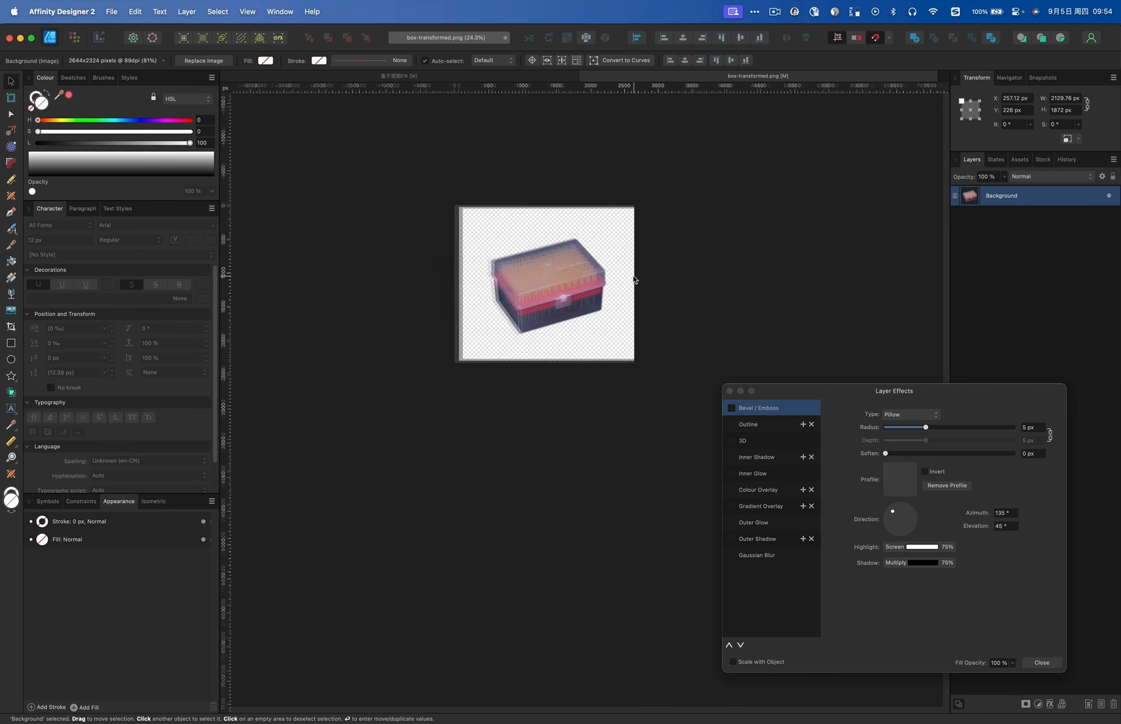
- Rename the Background layer to Box and close the Layer Effects window
{"action": "double_click", "coordinate": [1002, 197]}
{"action": "key", "text": "BackSpace"}
{"action": "type", "text": "Box"}
{"action": "key", "text": "Return"}
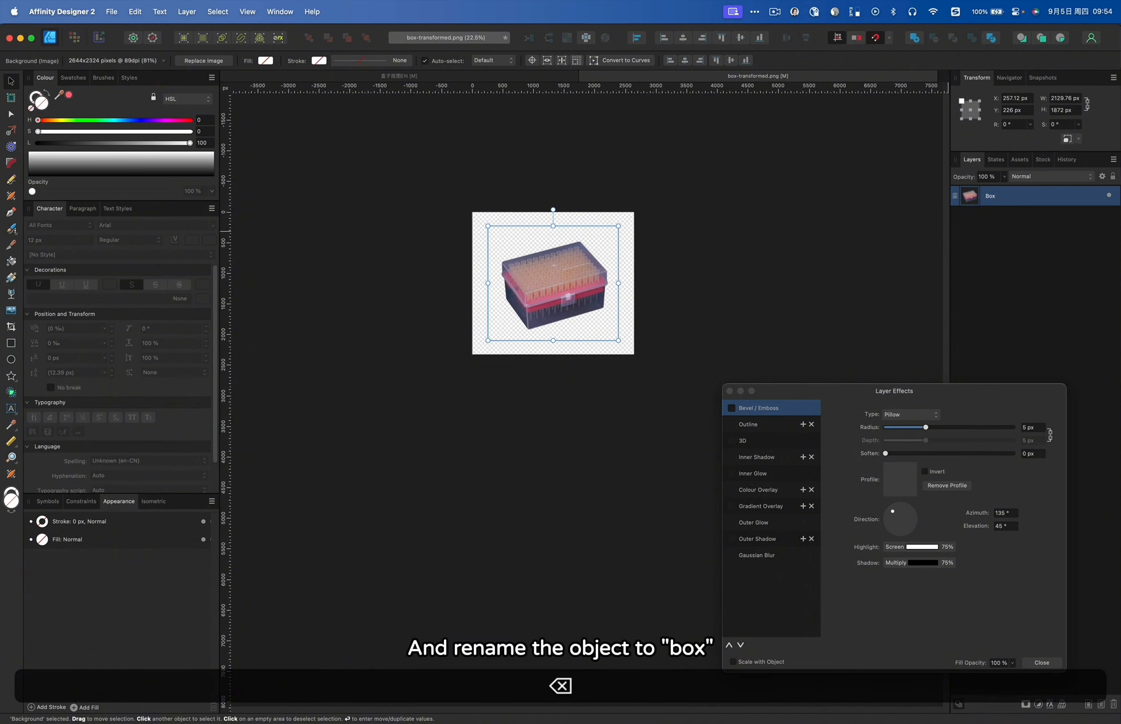
{"action": "left_click", "coordinate": [729, 391]}
- Draw an artboard about 5980 × 3623 px around the box
{"action": "left_click", "coordinate": [359, 229]}
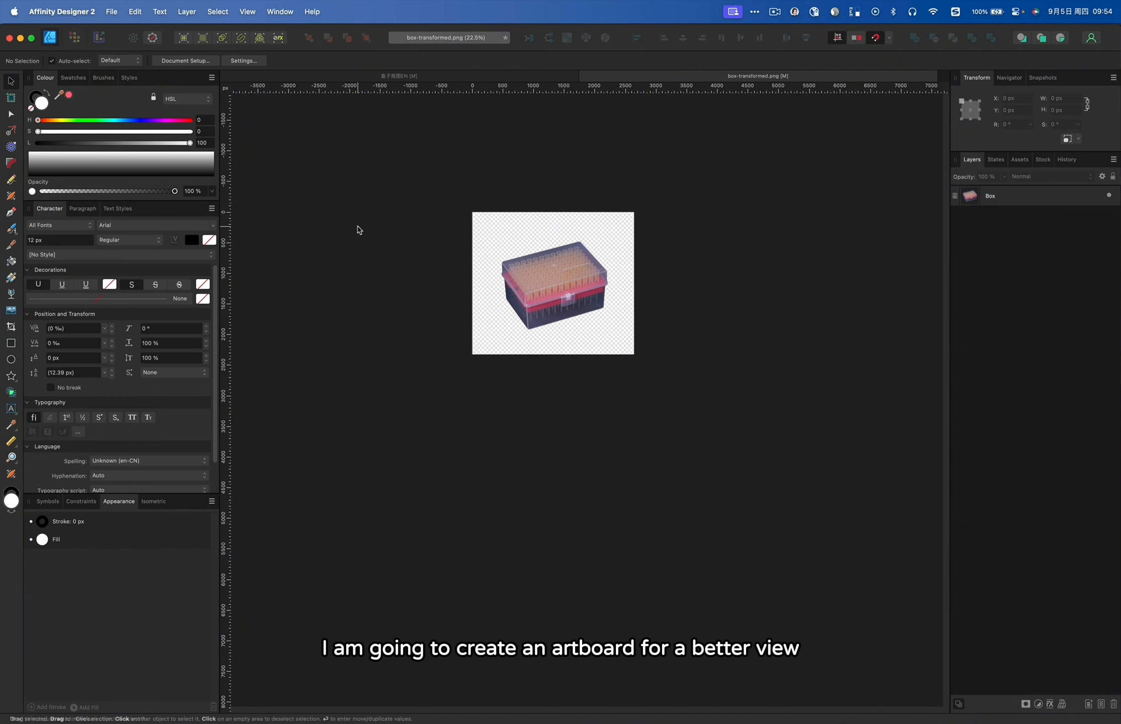
{"action": "key", "text": "q"}
{"action": "left_click_drag", "start_coordinate": [373, 176], "coordinate": [739, 398]}
{"action": "key", "text": "v"}
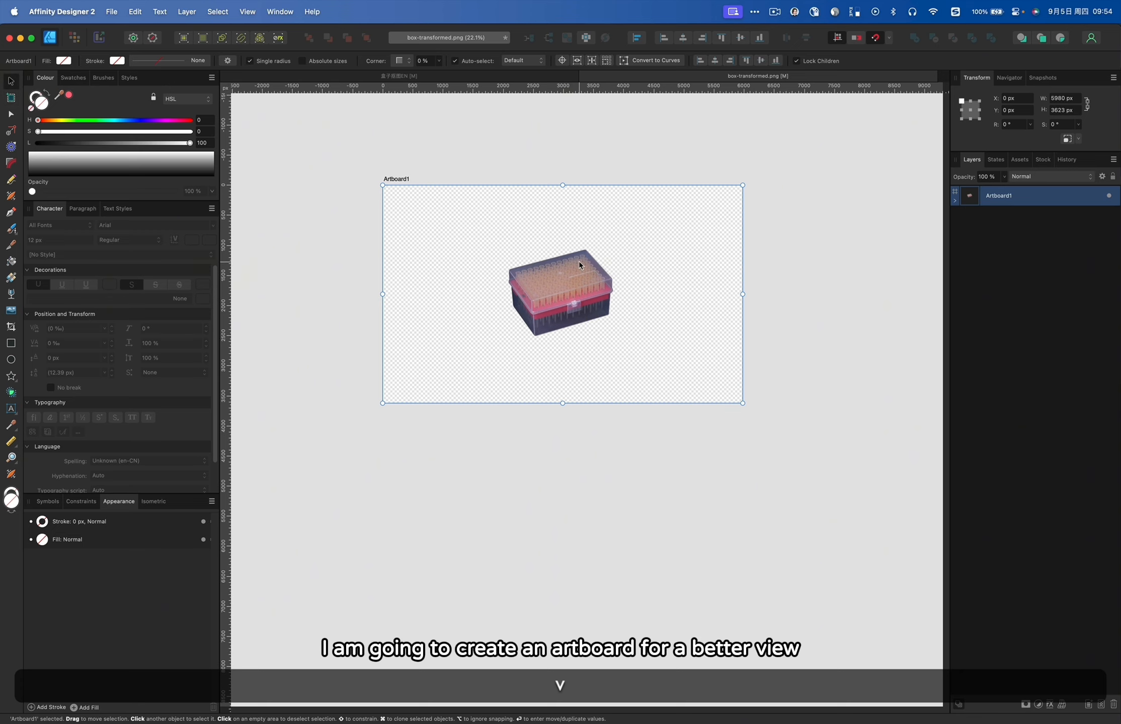
- Set the artboard's width to 1920 px and its height to 1080 px
{"action": "left_click", "coordinate": [1076, 100]}
{"action": "type", "text": "1920"}
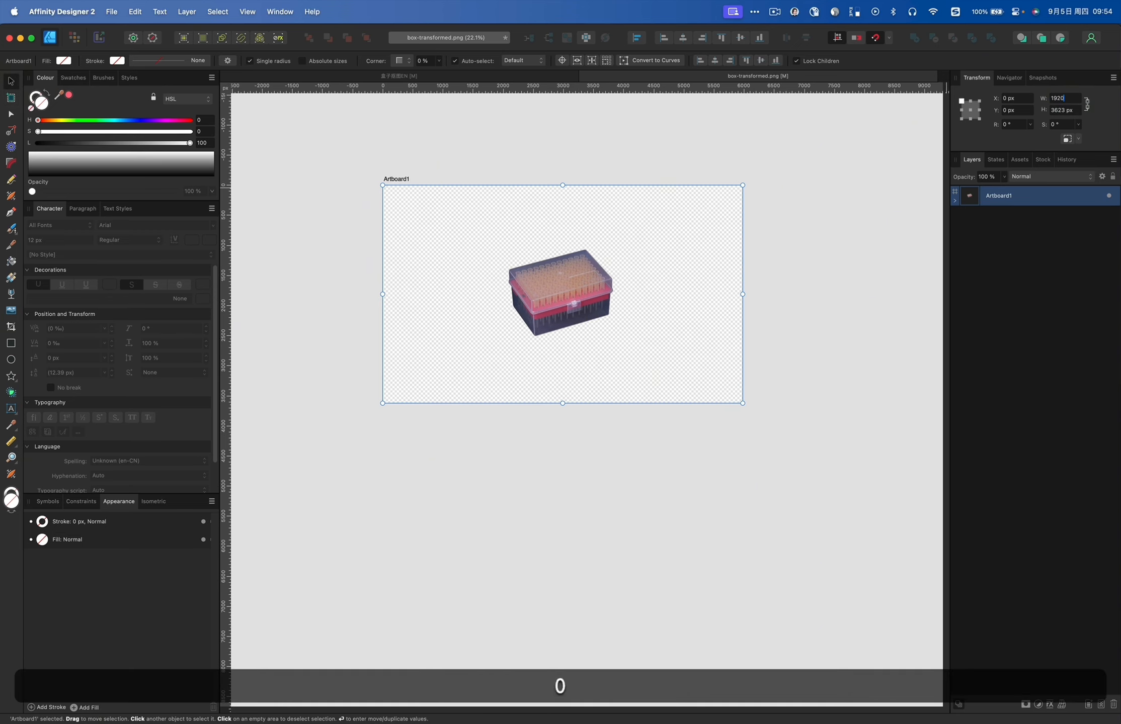
{"action": "key", "text": "Return"}
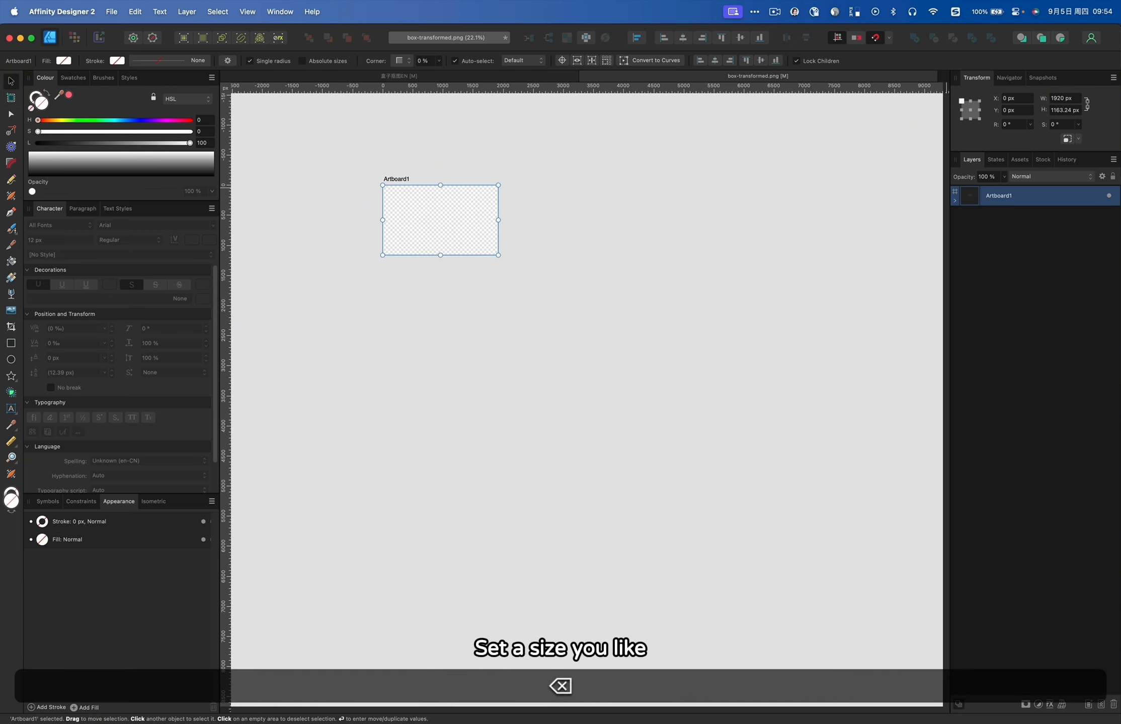
{"action": "left_click", "coordinate": [1077, 110]}
{"action": "type", "text": "1080"}
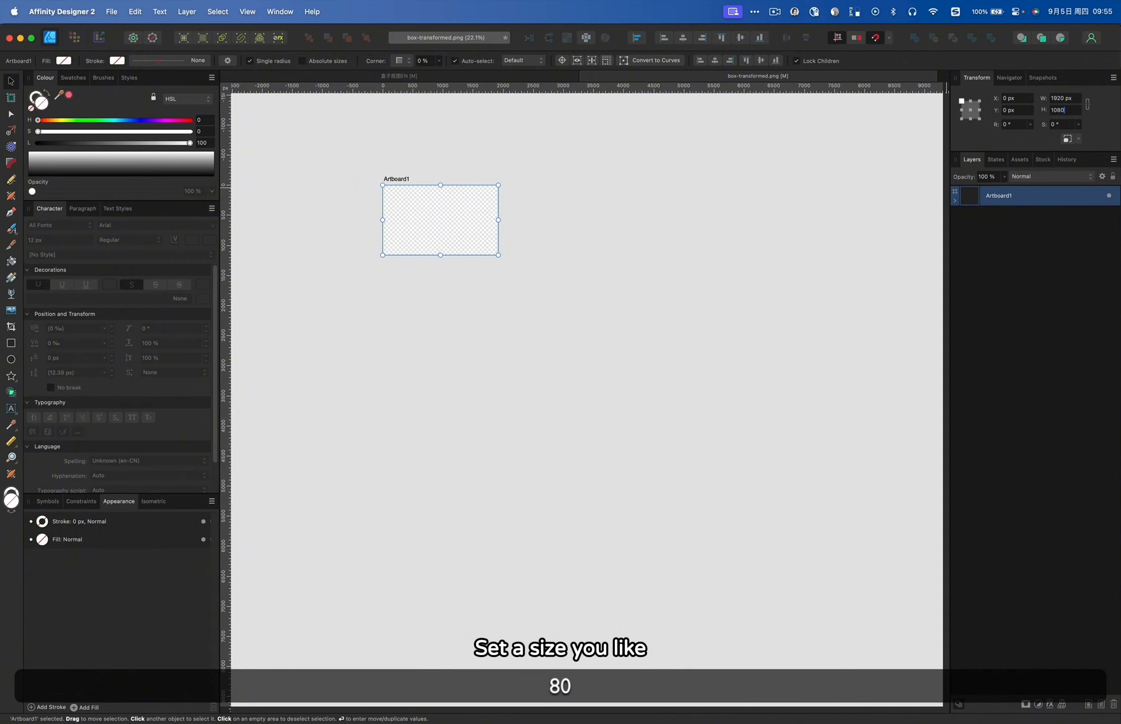
- Select the Box image inside Artboard1 and move it to the centre of the artboard
{"action": "left_click", "coordinate": [955, 200]}
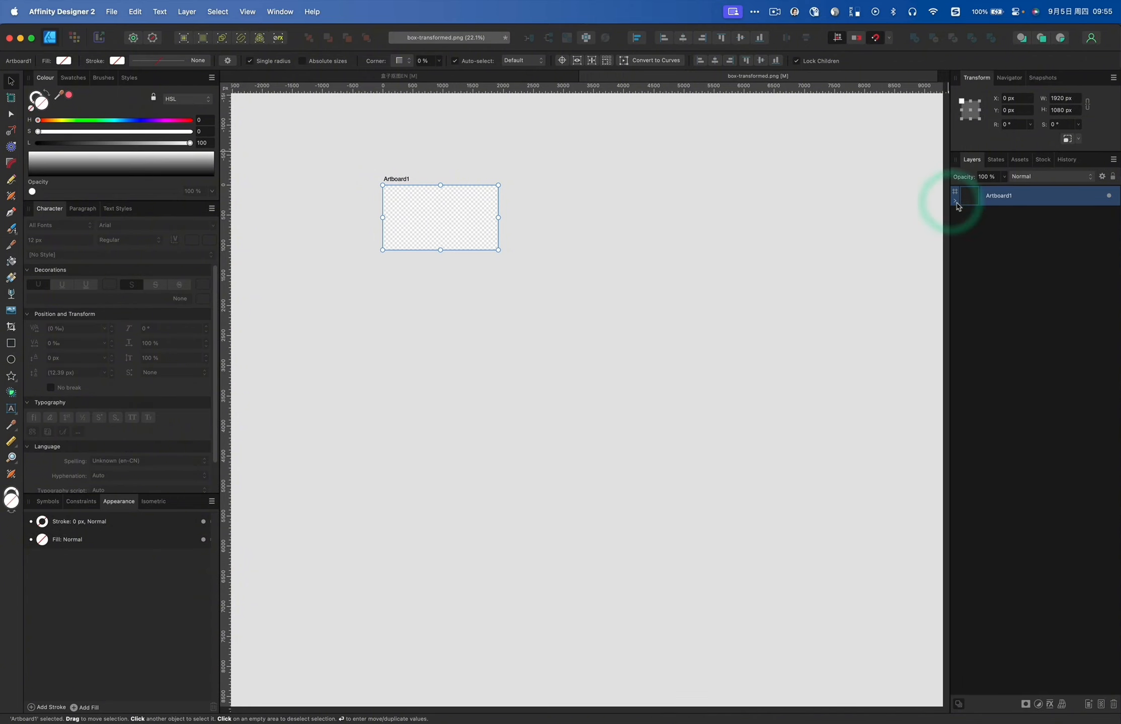
{"action": "left_click", "coordinate": [995, 216]}
{"action": "left_click_drag", "start_coordinate": [573, 281], "coordinate": [457, 211]}
{"action": "scroll", "coordinate": [440, 175], "scroll_direction": "up", "scroll_amount": 5}
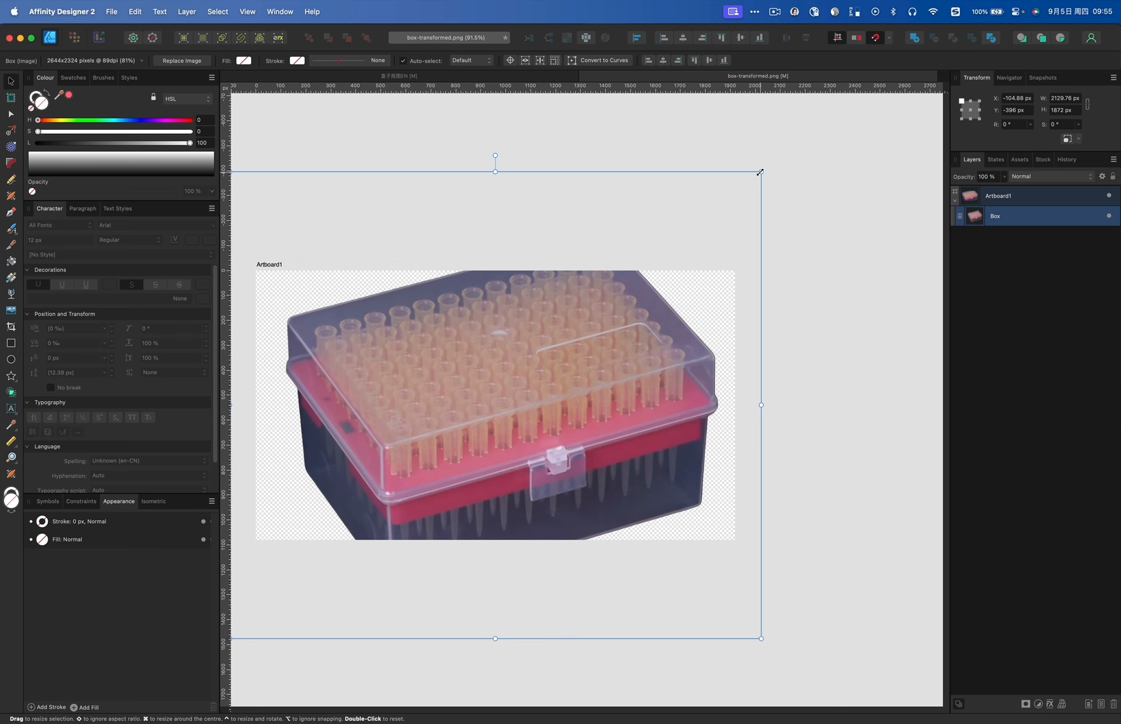
- Scale the Box image down around its centre and set its image scale to 40%
{"action": "left_click_drag", "start_coordinate": [762, 170], "coordinate": [635, 310]}
{"action": "left_click", "coordinate": [123, 60]}
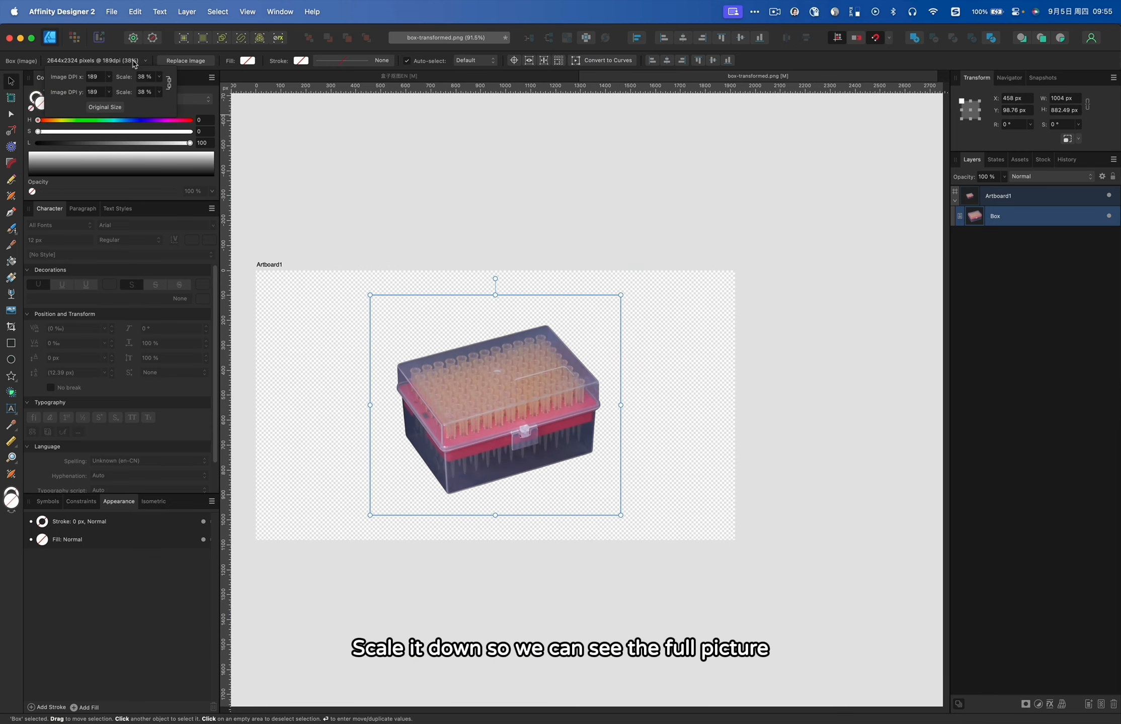
{"action": "scroll", "coordinate": [148, 78], "scroll_direction": "down", "scroll_amount": 2}
{"action": "scroll", "coordinate": [148, 78], "scroll_direction": "up", "scroll_amount": 3}
{"action": "scroll", "coordinate": [148, 78], "scroll_direction": "down", "scroll_amount": 1}
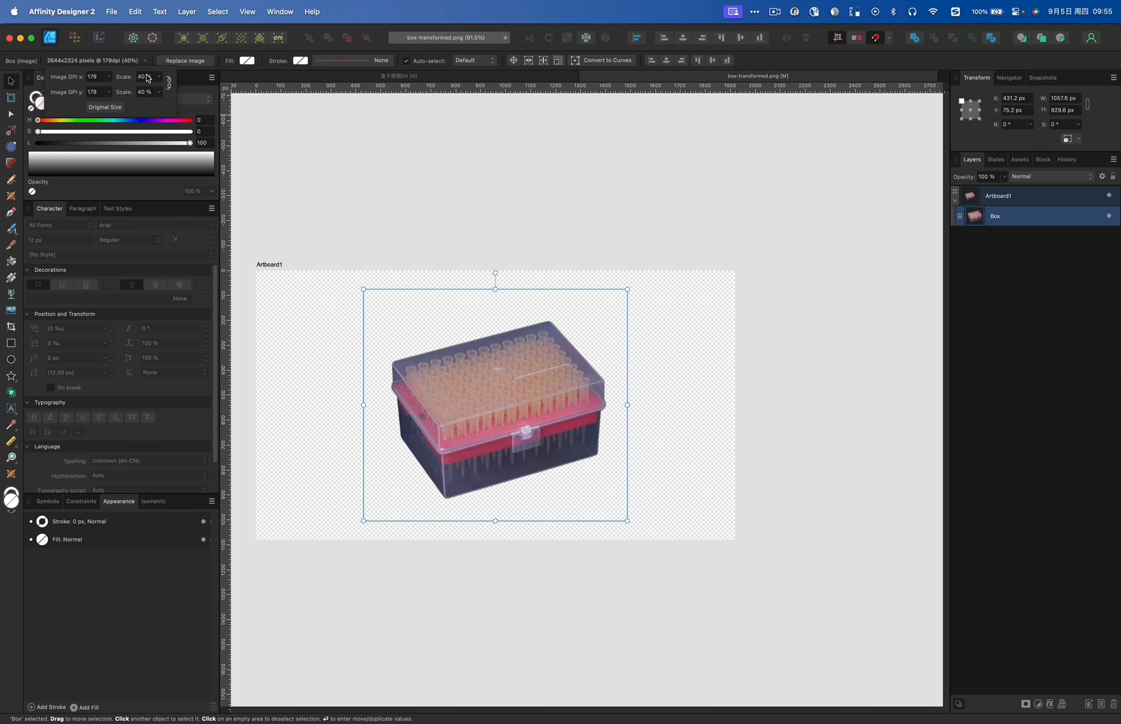
{"action": "left_click", "coordinate": [698, 415]}
- In the Box layer's blend options, lower the shadow end of the source layer range to 0% output
{"action": "scroll", "coordinate": [705, 362], "scroll_direction": "up", "scroll_amount": 3}
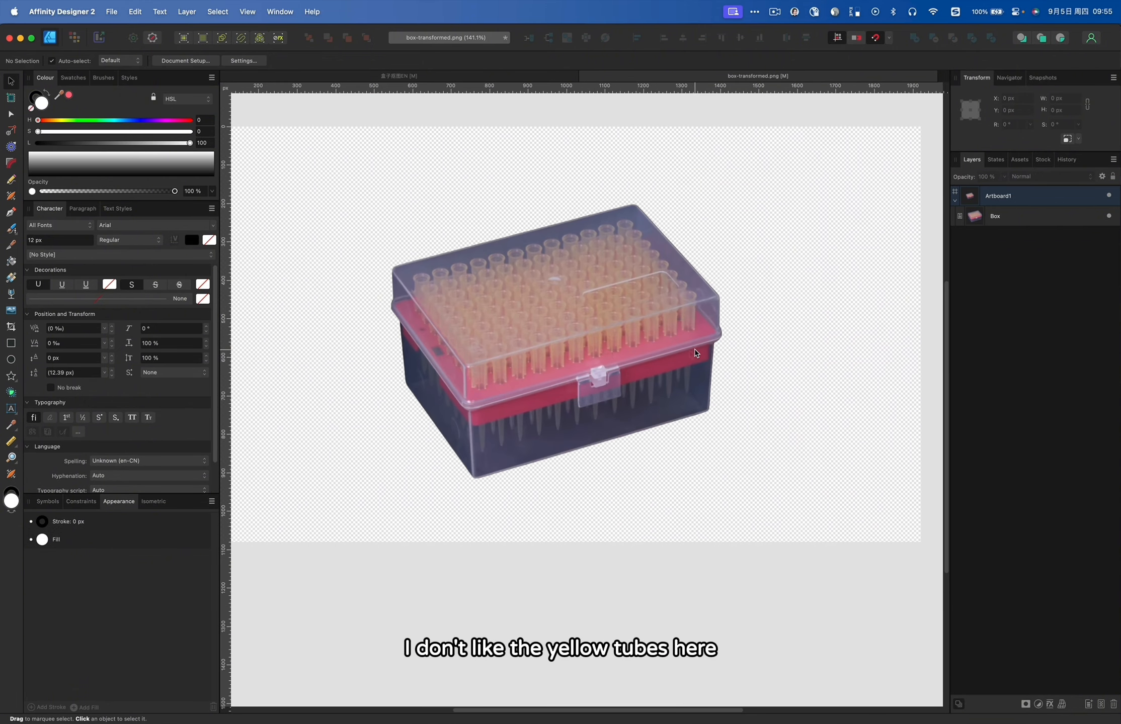
{"action": "left_click", "coordinate": [580, 346]}
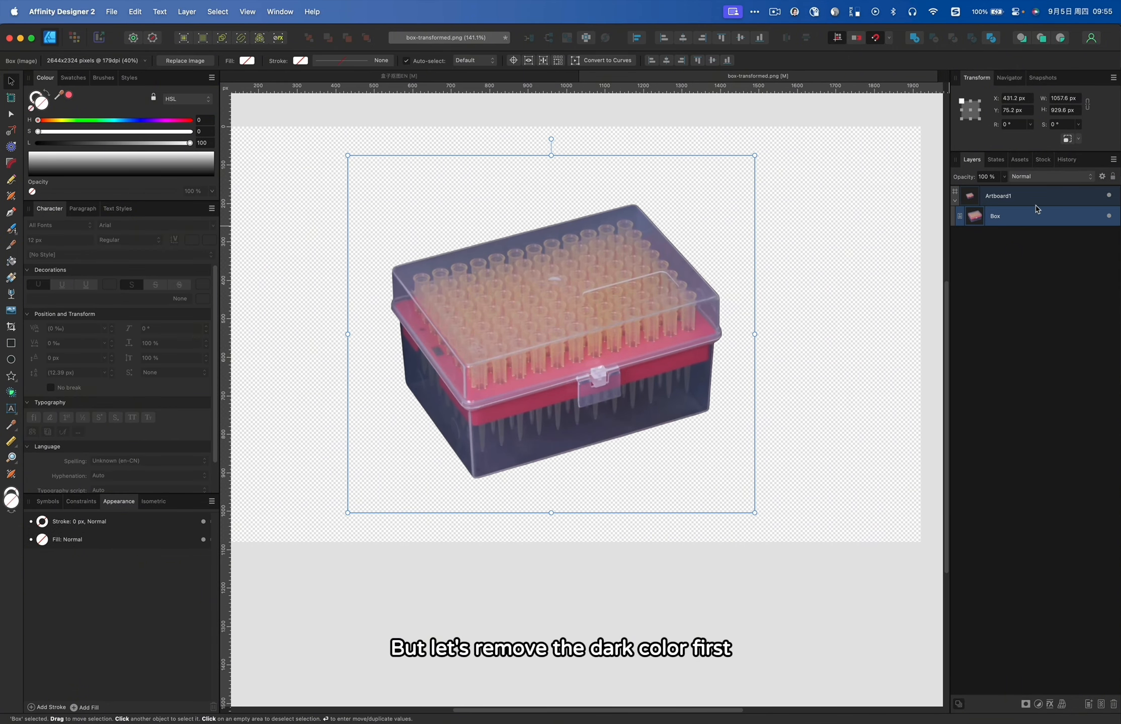
{"action": "left_click", "coordinate": [1101, 176]}
{"action": "left_click_drag", "start_coordinate": [509, 380], "coordinate": [501, 526]}
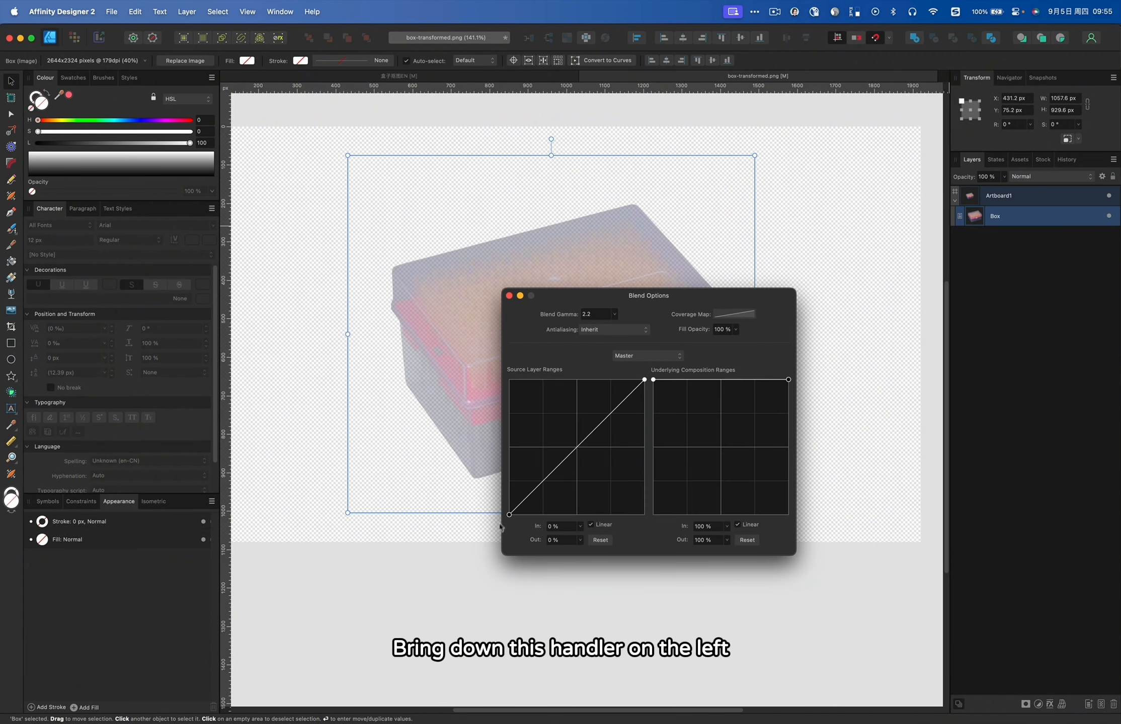
{"action": "left_click_drag", "start_coordinate": [580, 295], "coordinate": [888, 227]}
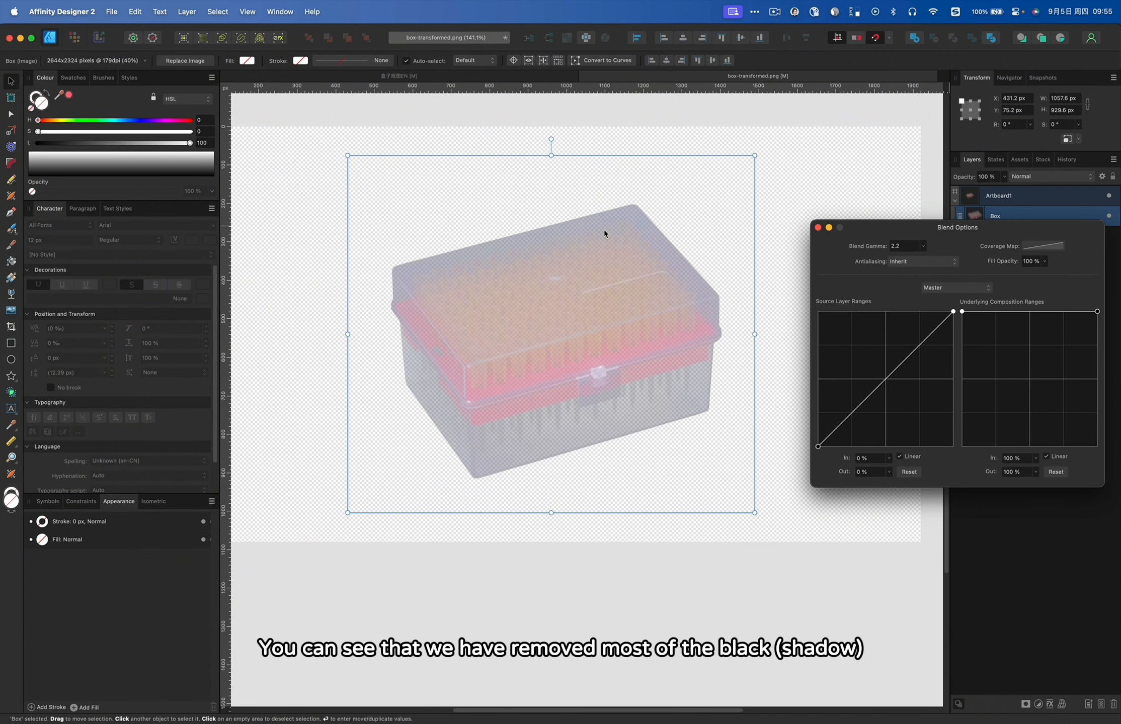
{"action": "scroll", "coordinate": [568, 273], "scroll_direction": "up", "scroll_amount": 3}
{"action": "scroll", "coordinate": [600, 223], "scroll_direction": "down", "scroll_amount": 5}
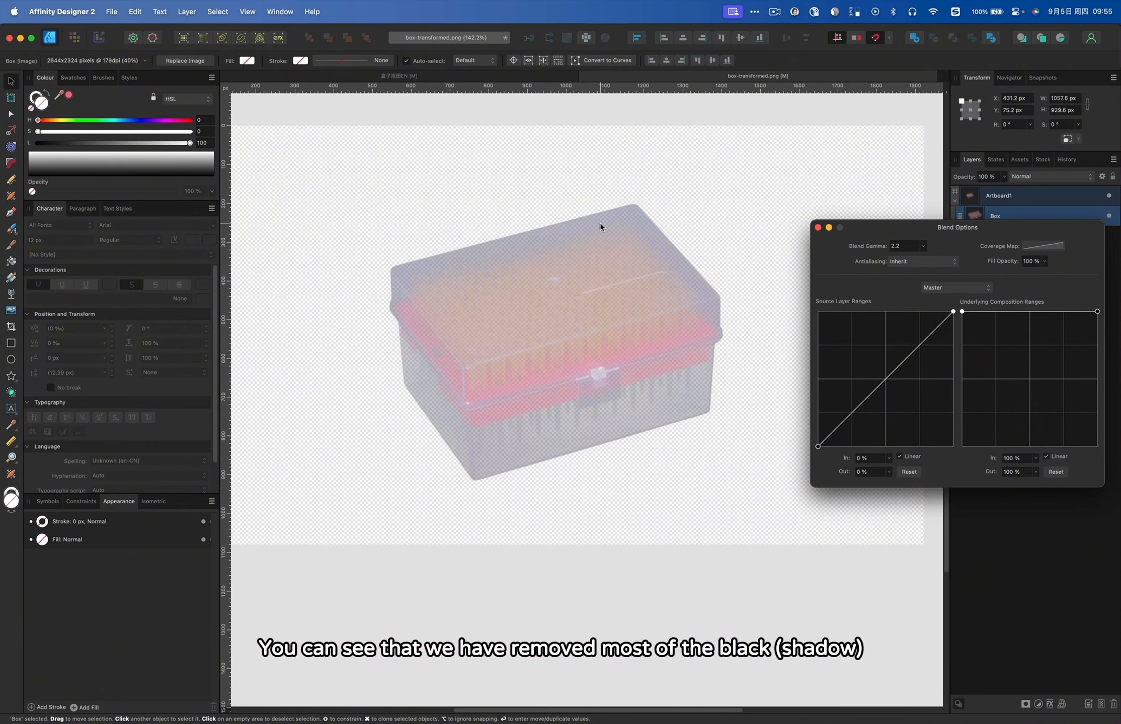
- Fill the artboard with a green background using hue 90, saturation 65 and lightness 45
{"action": "left_click", "coordinate": [75, 120]}
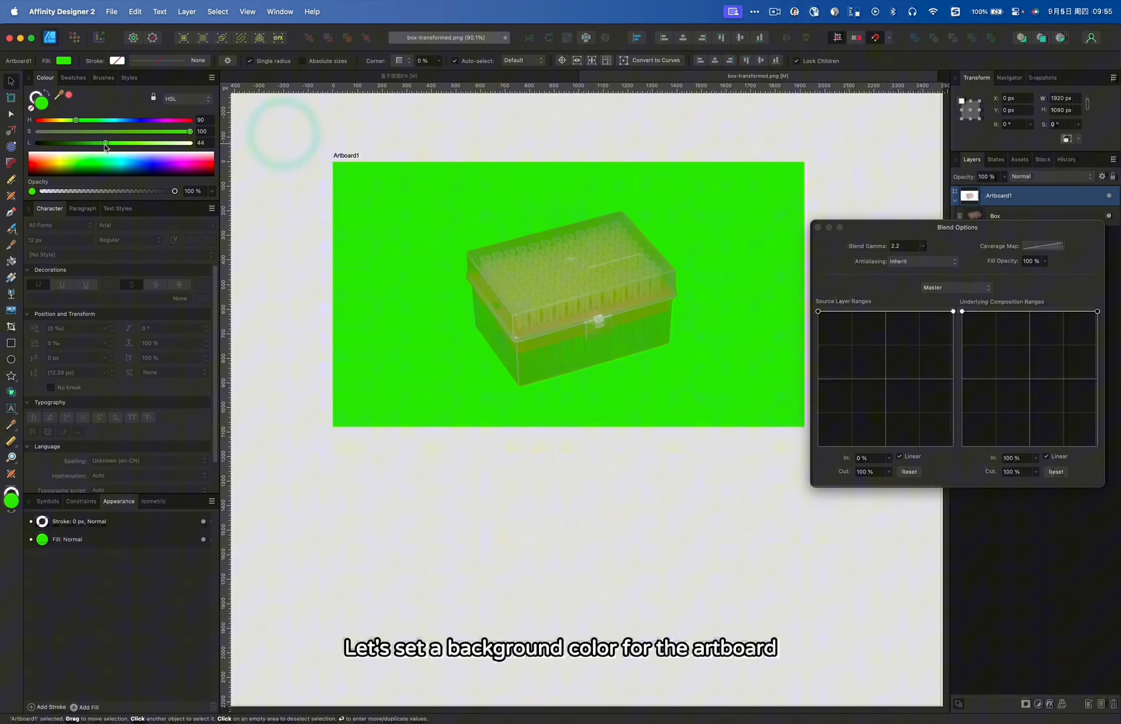
{"action": "left_click_drag", "start_coordinate": [105, 145], "coordinate": [102, 144]}
{"action": "left_click_drag", "start_coordinate": [189, 132], "coordinate": [110, 145]}
- Set the Box layer's source range shadow point to 8% input and its highlight point to 37% input with 100% output
{"action": "left_click", "coordinate": [589, 285]}
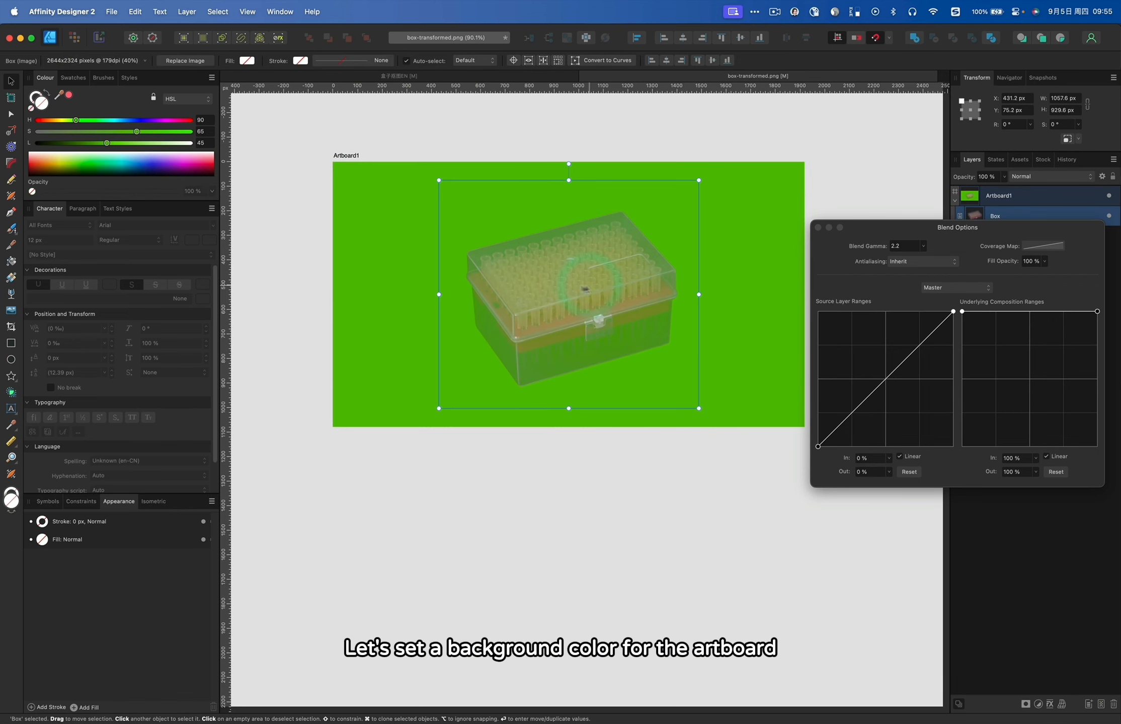
{"action": "scroll", "coordinate": [562, 239], "scroll_direction": "up", "scroll_amount": 1}
{"action": "left_click", "coordinate": [819, 447]}
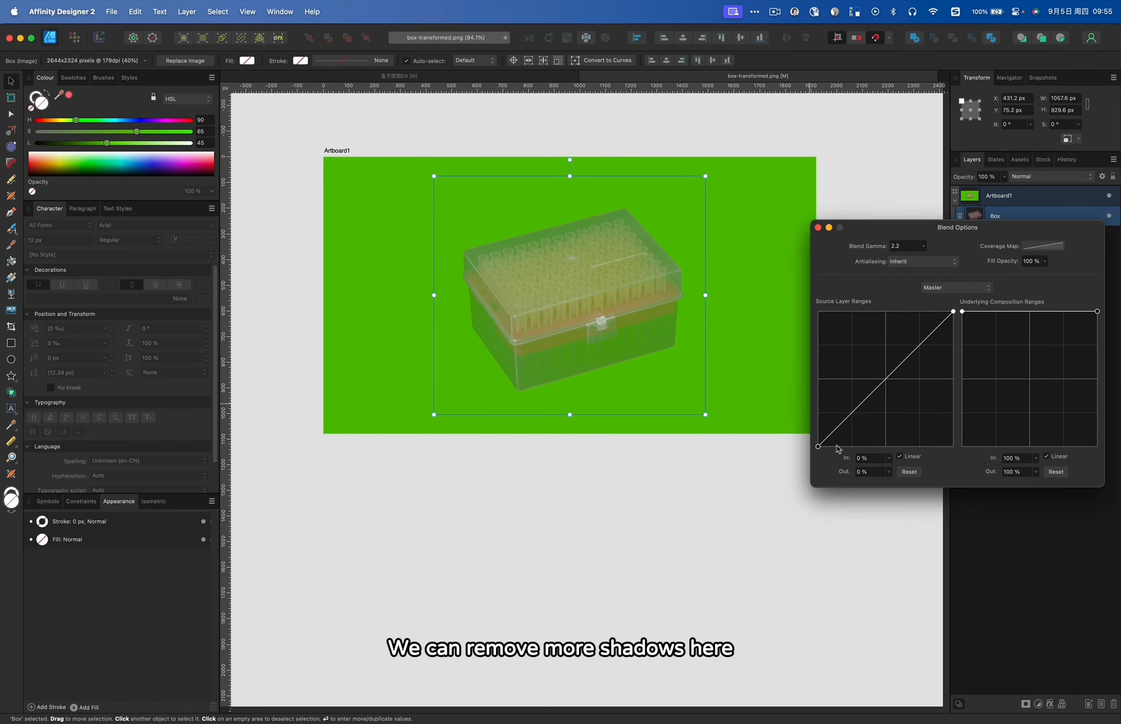
{"action": "left_click_drag", "start_coordinate": [832, 447], "coordinate": [829, 447]}
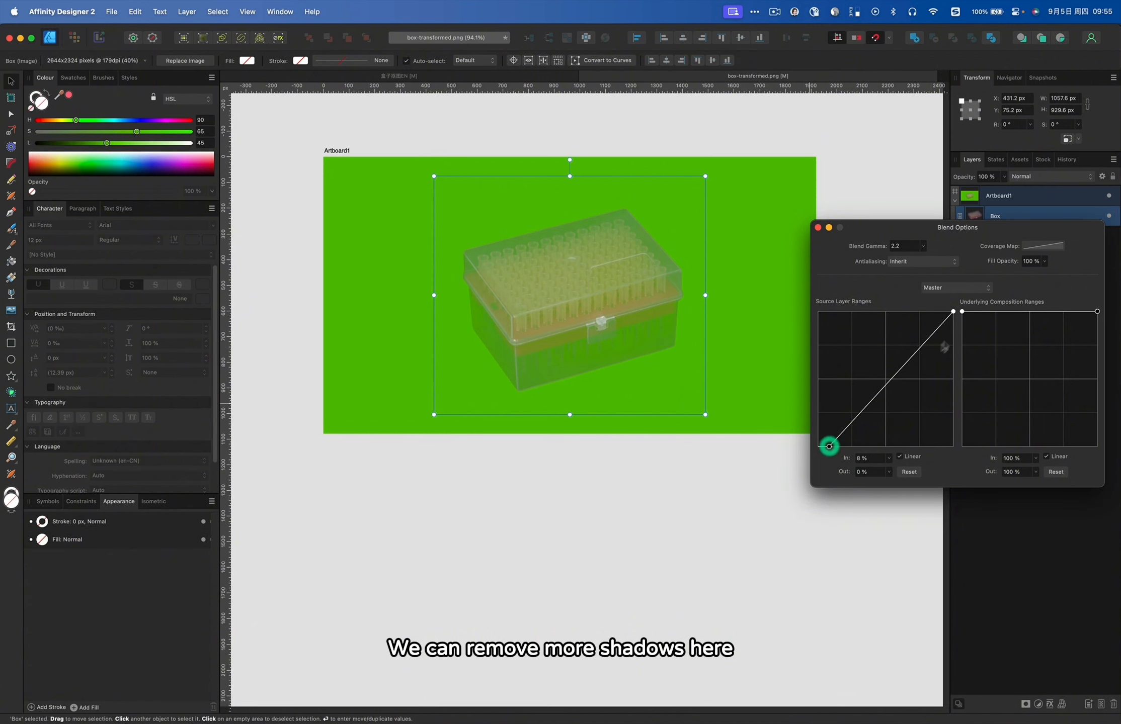
{"action": "left_click_drag", "start_coordinate": [953, 312], "coordinate": [870, 313]}
{"action": "scroll", "coordinate": [627, 269], "scroll_direction": "up", "scroll_amount": 5}
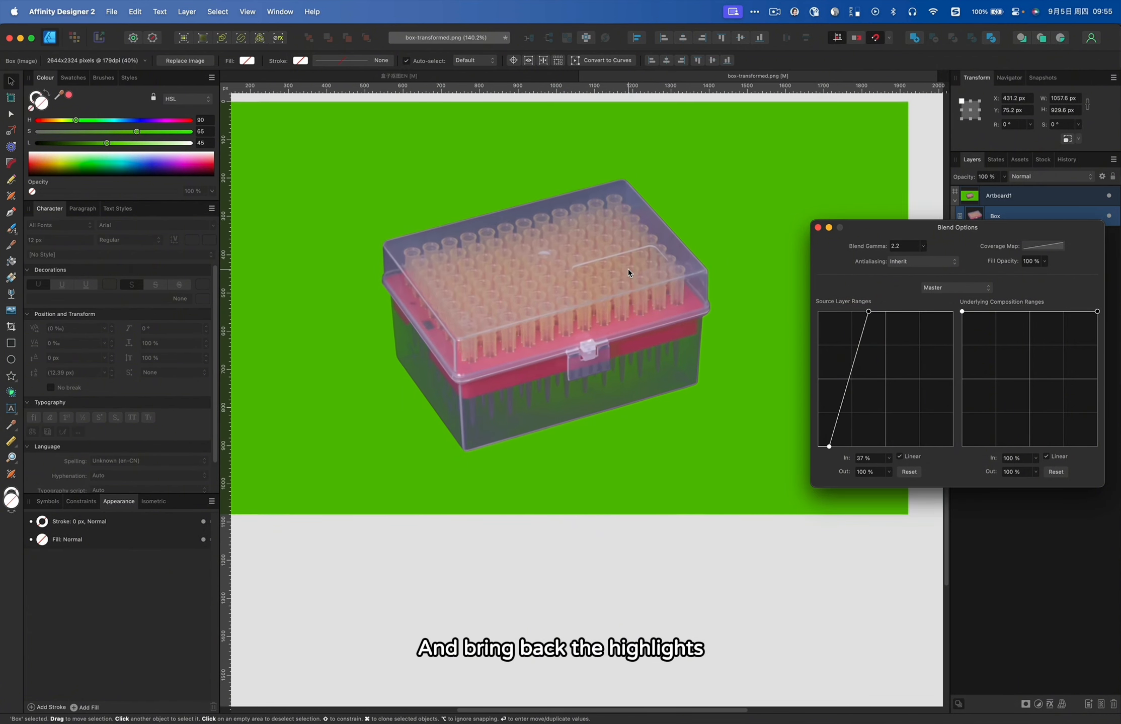
- Raise the shadow input point of the Box layer's source range and set its highlight point to 54% input
{"action": "left_click_drag", "start_coordinate": [830, 447], "coordinate": [846, 447]}
{"action": "left_click_drag", "start_coordinate": [868, 312], "coordinate": [899, 313]}
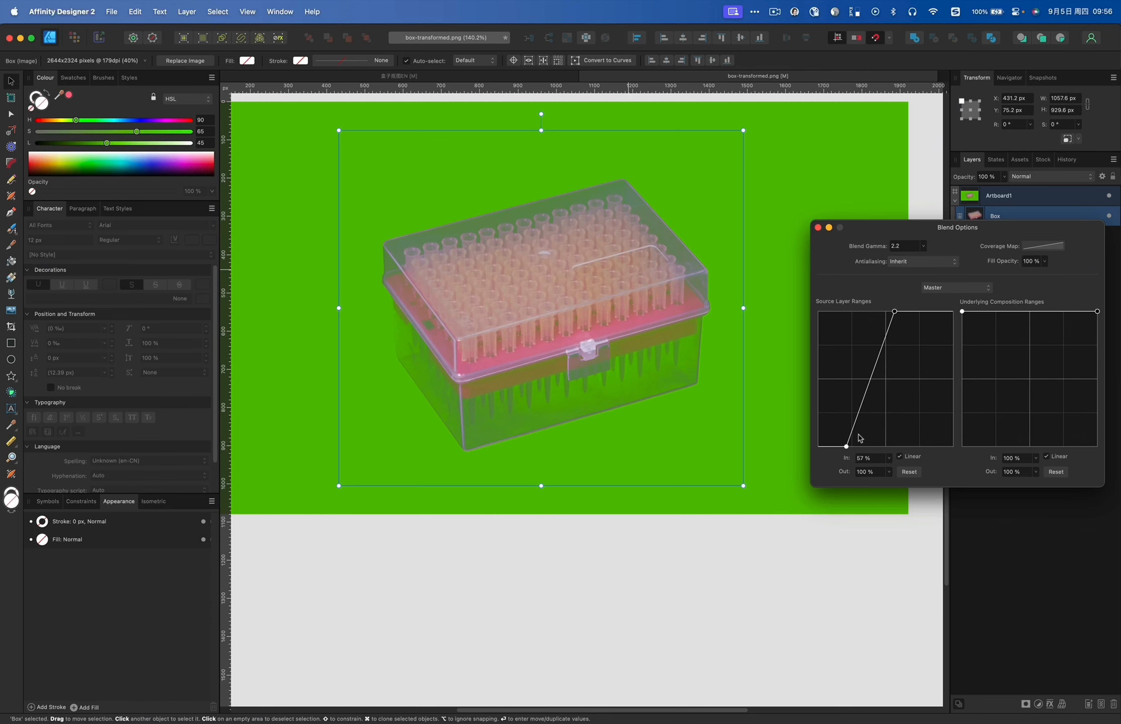
{"action": "left_click_drag", "start_coordinate": [894, 313], "coordinate": [888, 313]}
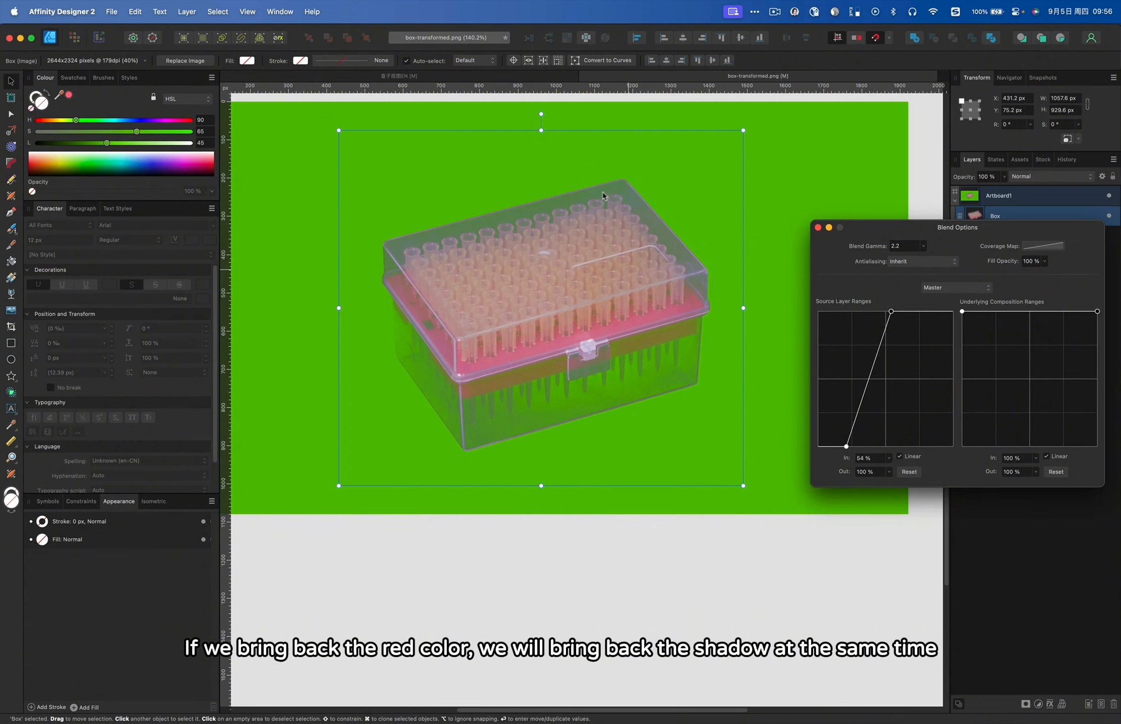
{"action": "left_click", "coordinate": [819, 229]}
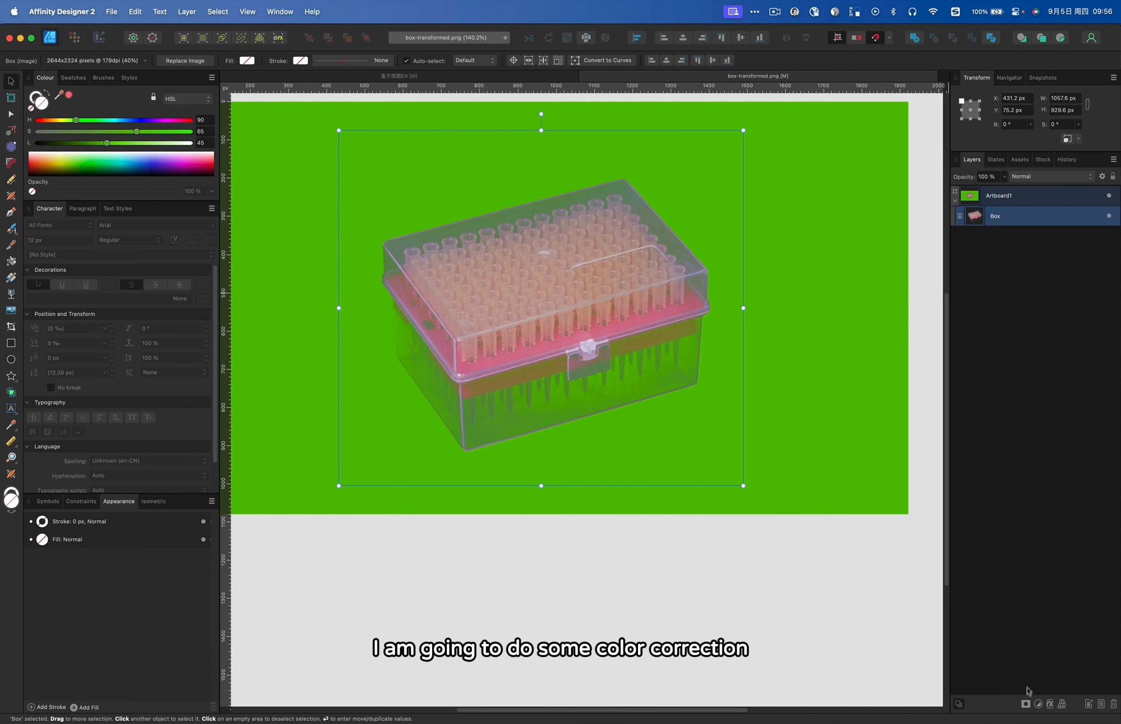
{"action": "left_click", "coordinate": [1038, 704]}
{"action": "left_click", "coordinate": [1057, 598]}
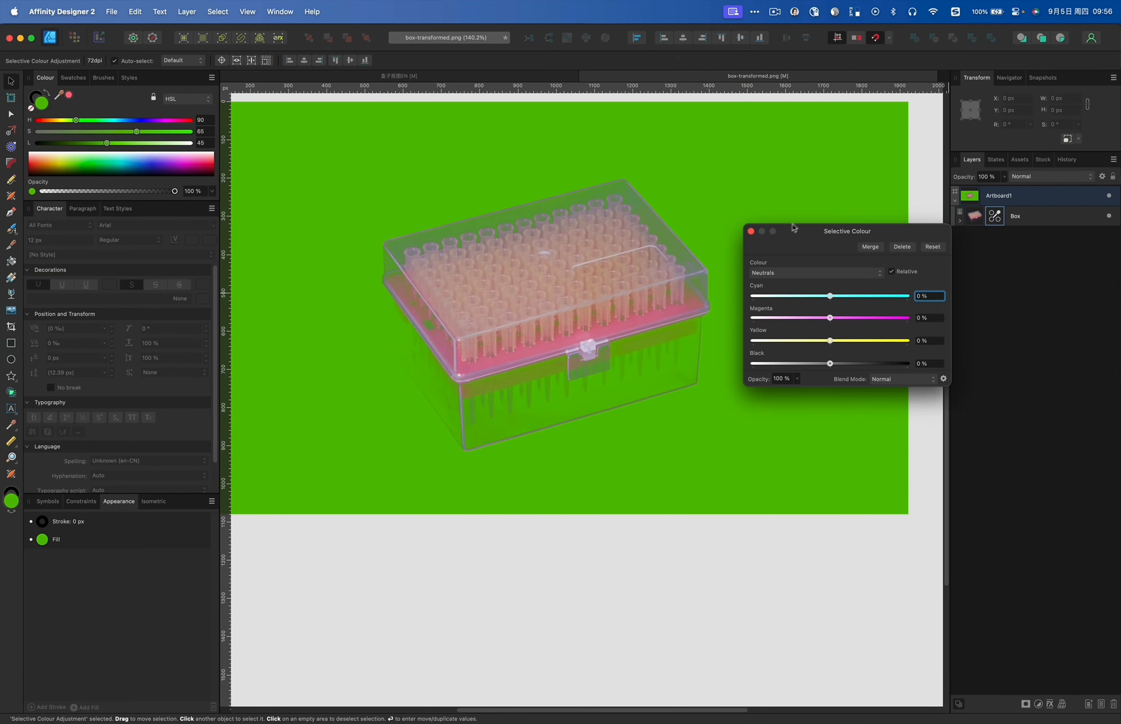
{"action": "left_click", "coordinate": [803, 275]}
{"action": "left_click", "coordinate": [803, 276]}
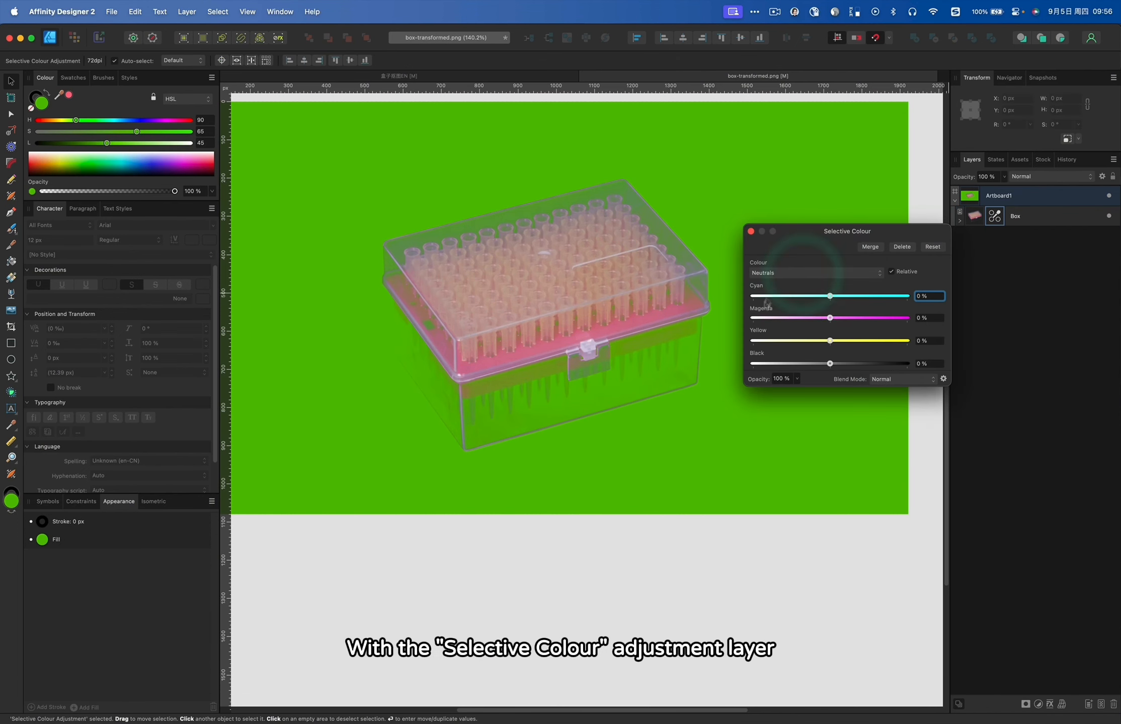
{"action": "left_click", "coordinate": [902, 247]}
- Group the Box layer by itself and add a Selective Colour adjustment inside that group
{"action": "right_click", "coordinate": [655, 232]}
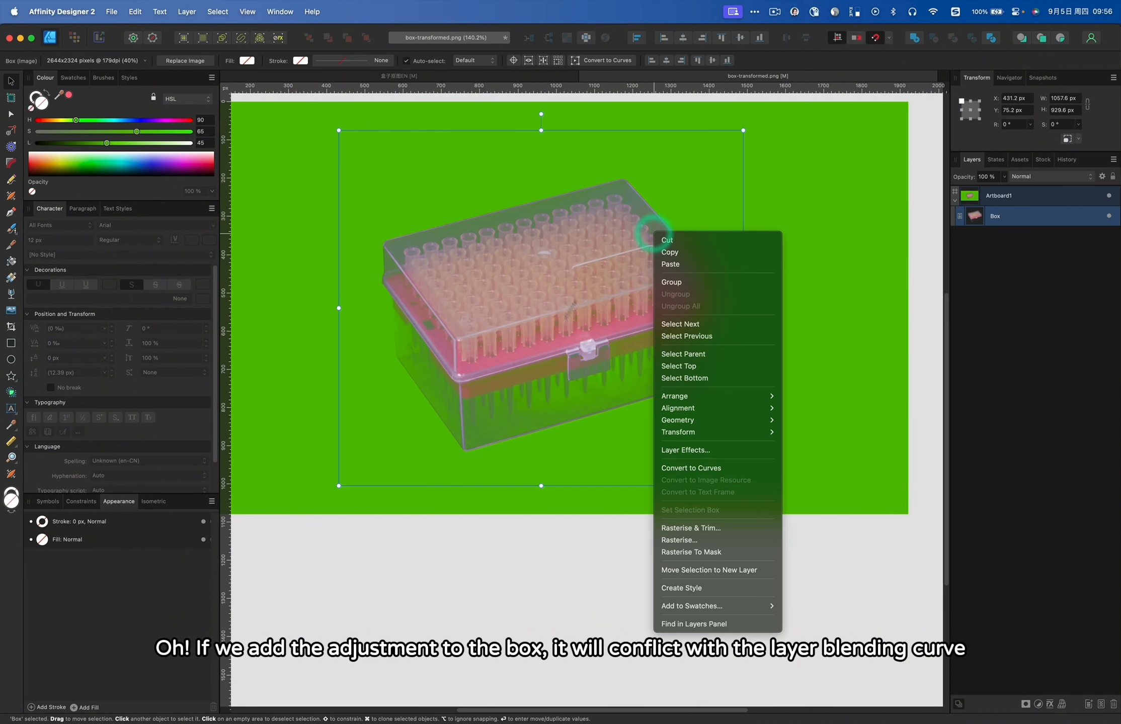
{"action": "left_click", "coordinate": [691, 283]}
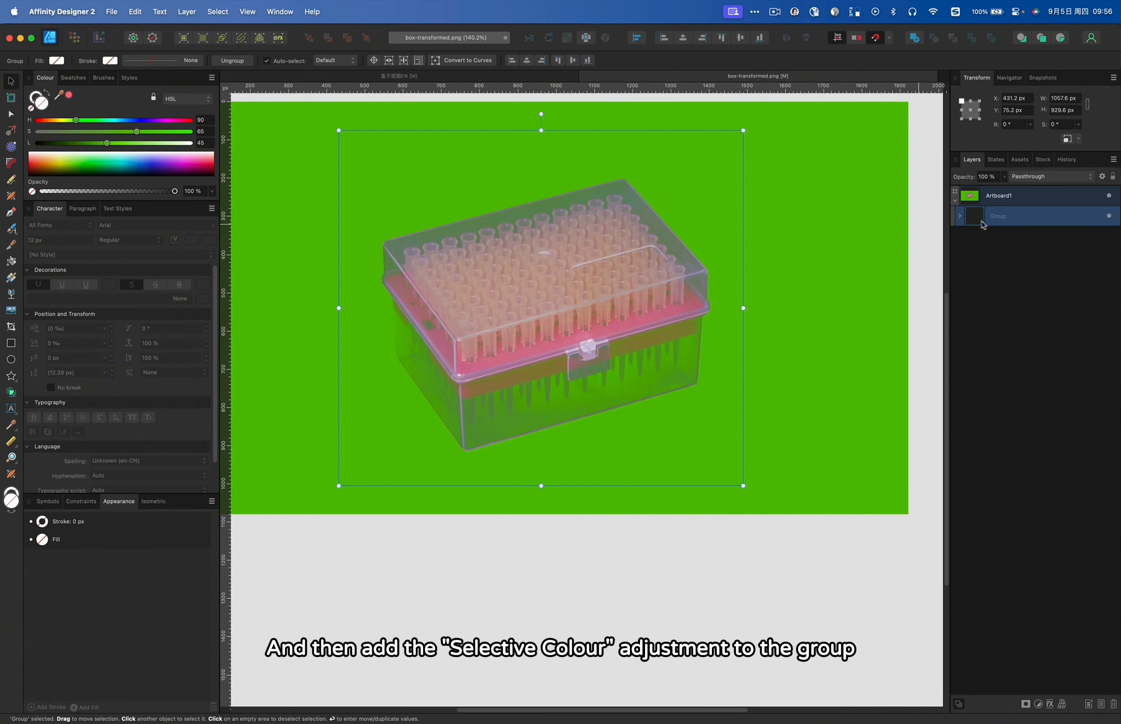
{"action": "left_click", "coordinate": [1038, 704]}
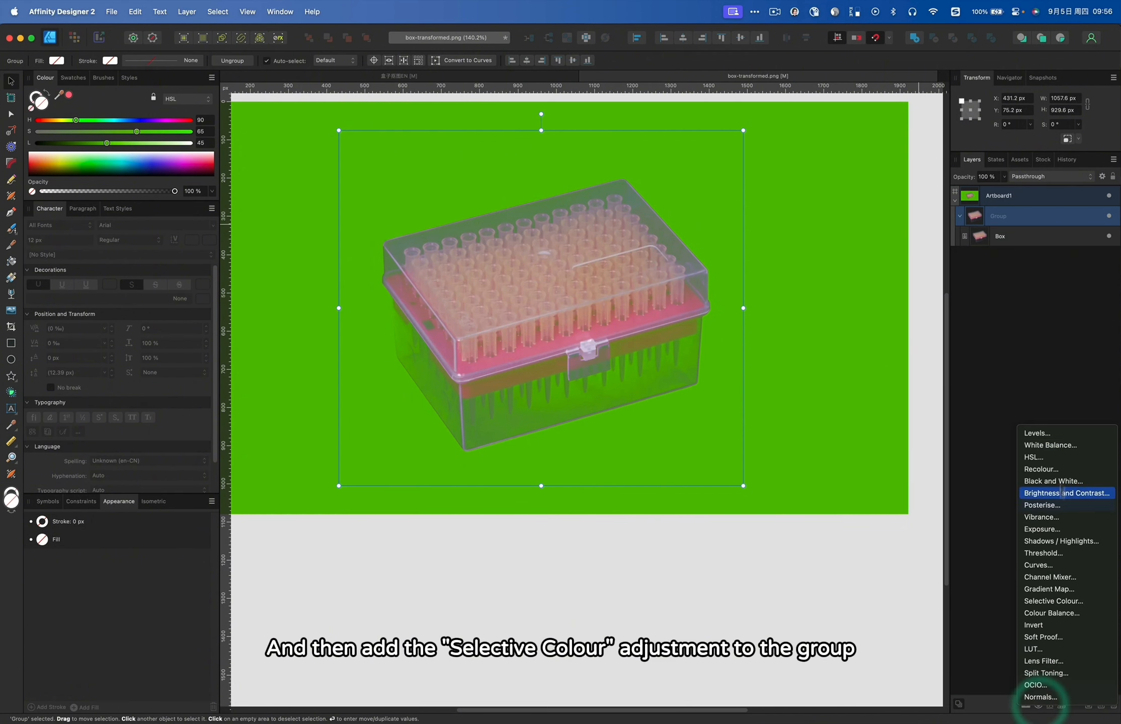
{"action": "left_click", "coordinate": [1052, 602]}
- In the Selective Colour adjustment, set Black to -100% for the Whites, Neutrals and Blacks
{"action": "left_click", "coordinate": [808, 274]}
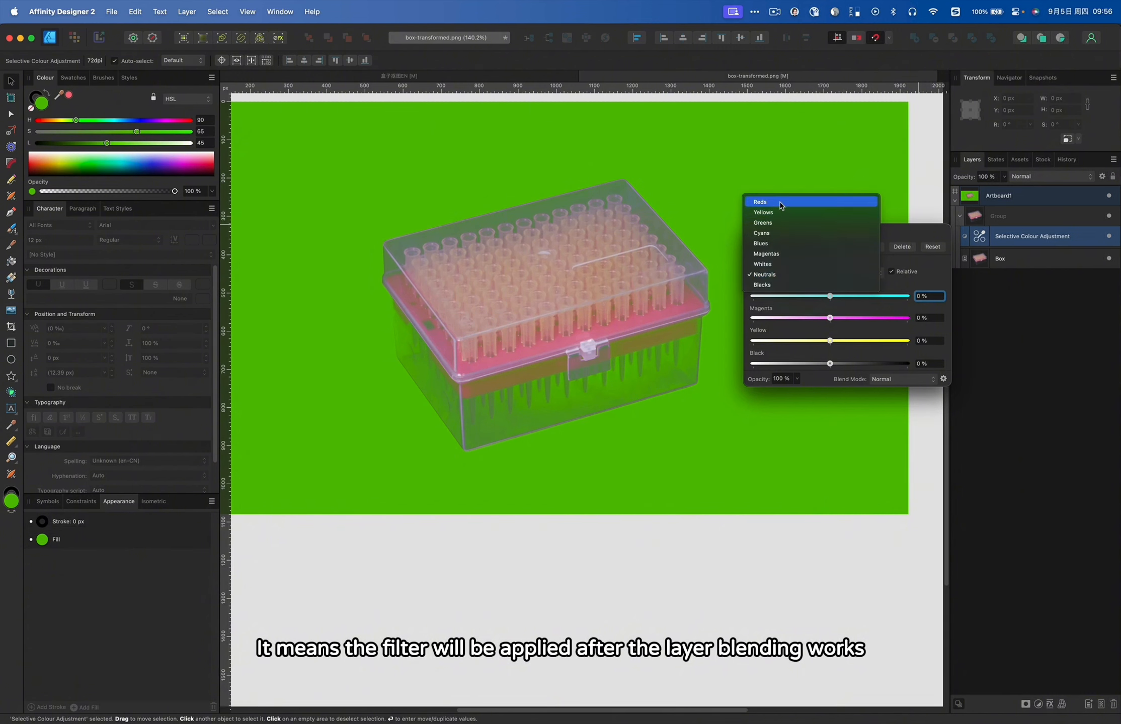
{"action": "left_click", "coordinate": [771, 266]}
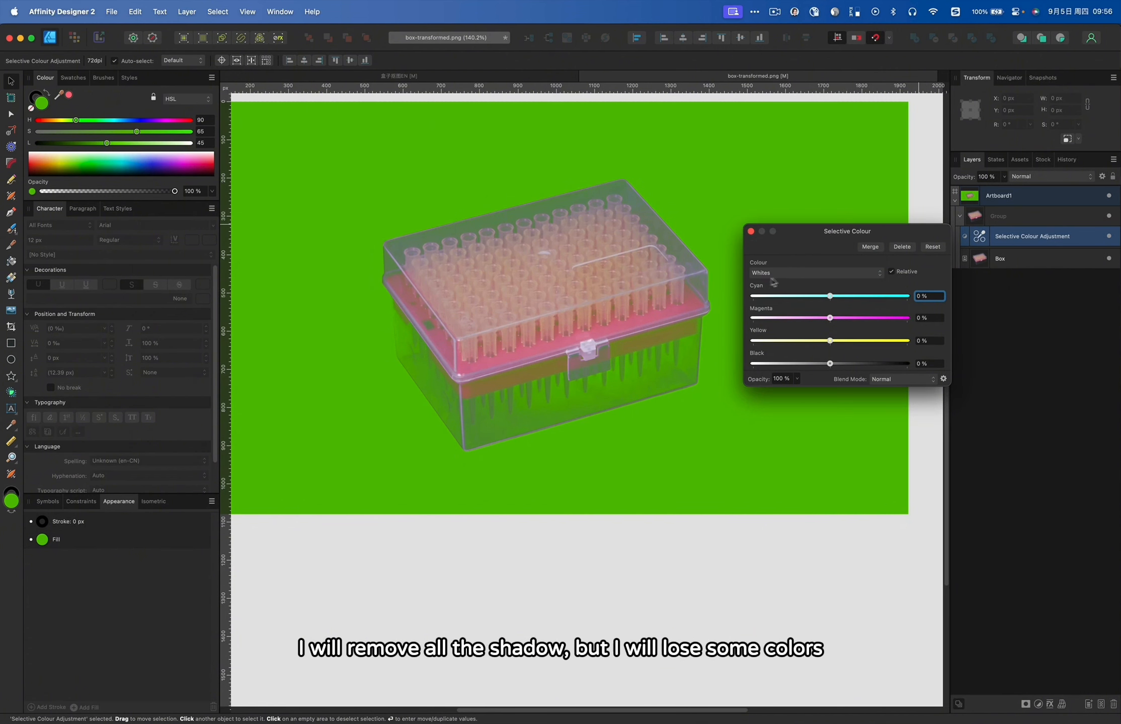
{"action": "left_click_drag", "start_coordinate": [830, 364], "coordinate": [709, 365]}
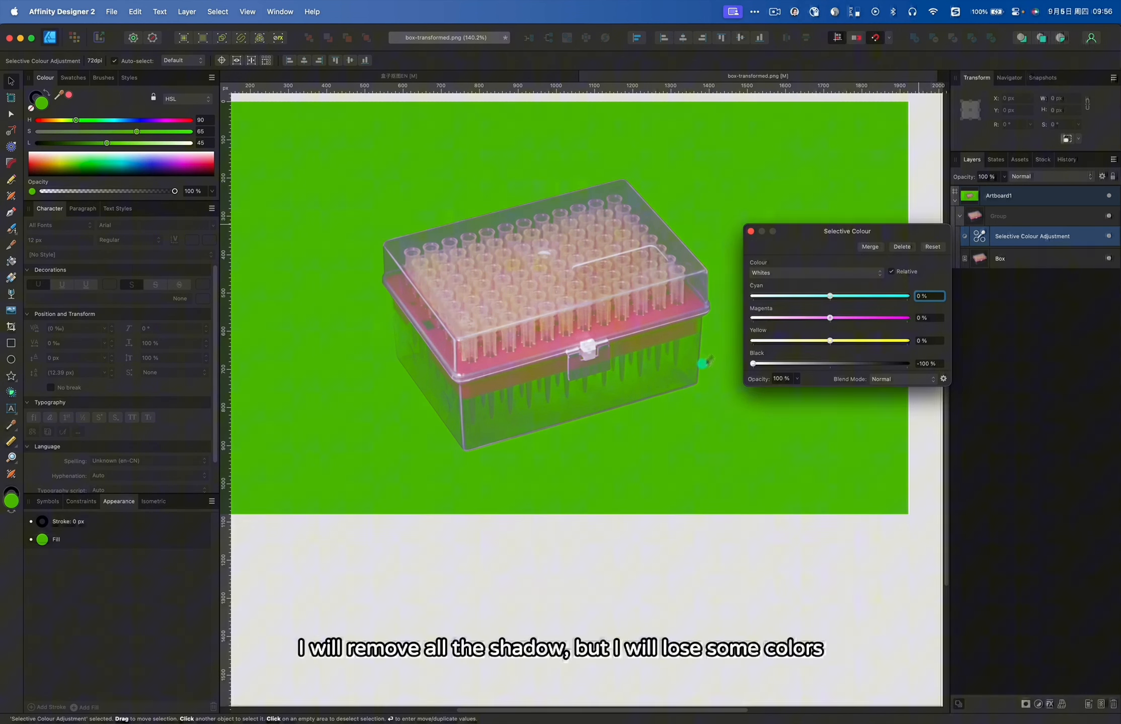
{"action": "left_click", "coordinate": [793, 274]}
{"action": "left_click", "coordinate": [783, 285]}
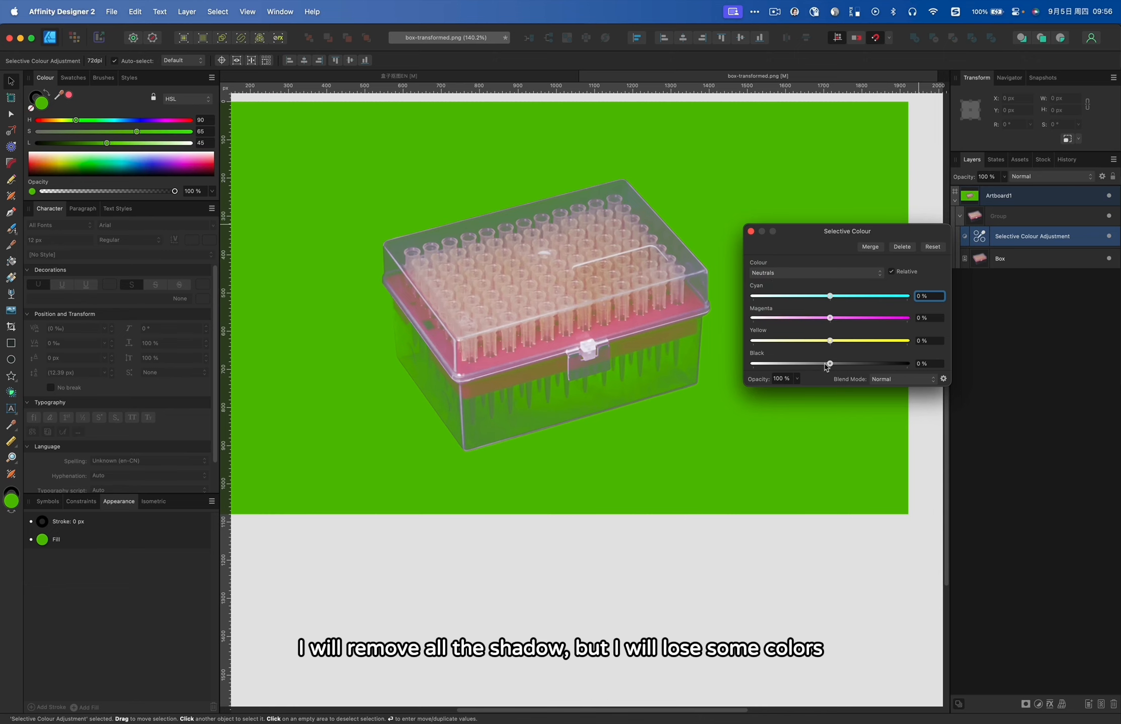
{"action": "left_click_drag", "start_coordinate": [829, 363], "coordinate": [741, 370]}
{"action": "left_click", "coordinate": [810, 279]}
{"action": "left_click", "coordinate": [783, 287]}
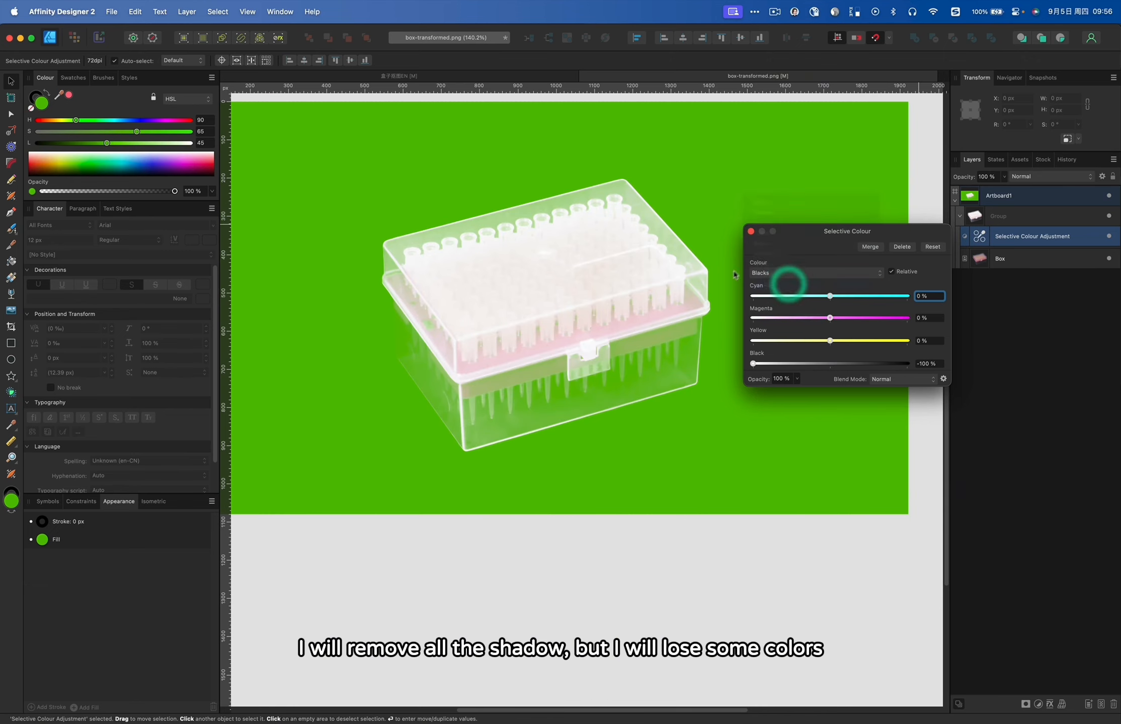
{"action": "left_click_drag", "start_coordinate": [829, 364], "coordinate": [665, 375]}
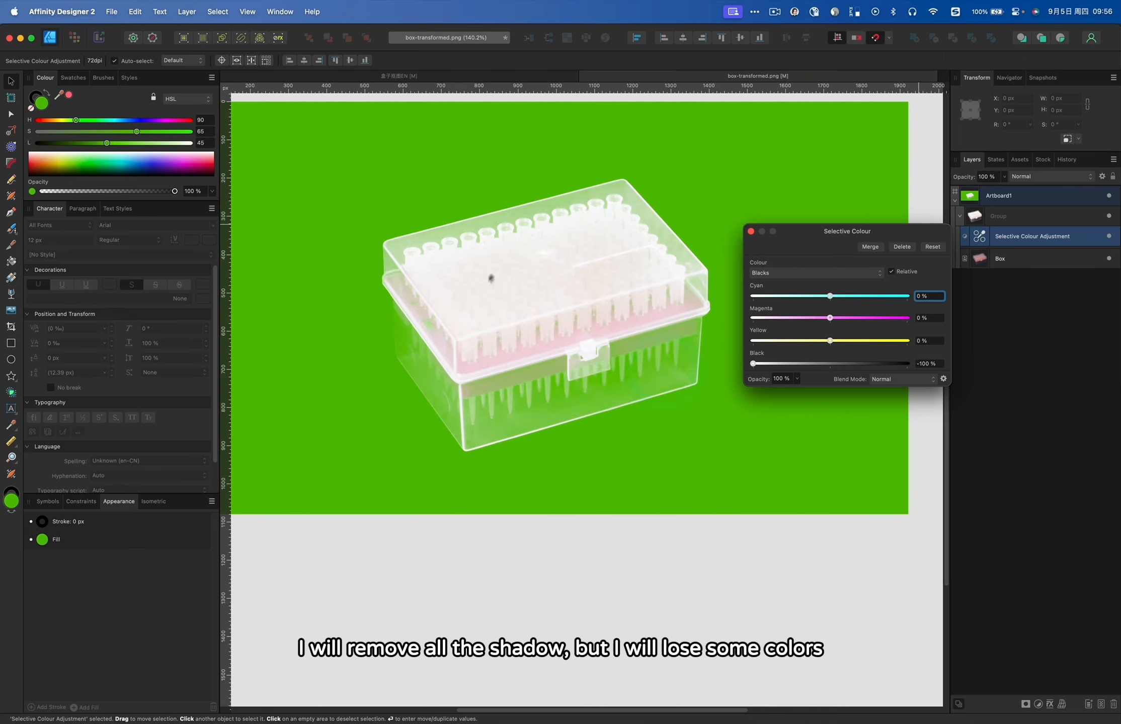
- Set the Black value of the Neutrals to -68% in the Selective Colour adjustment
{"action": "left_click", "coordinate": [781, 273]}
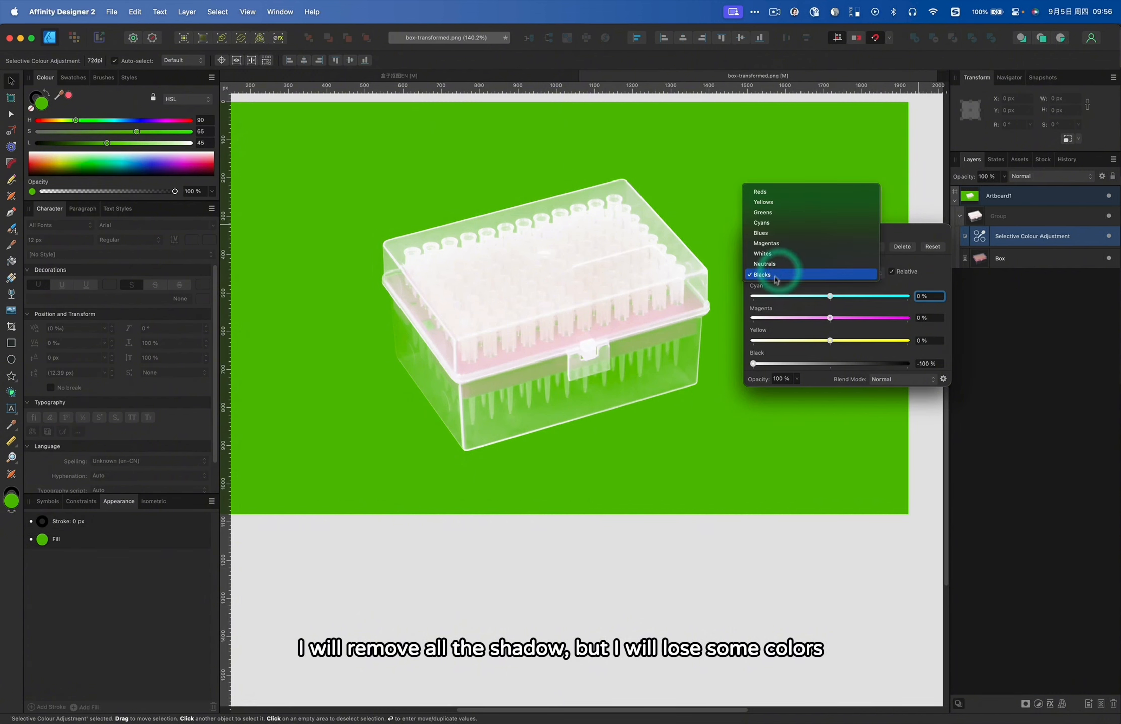
{"action": "left_click", "coordinate": [777, 262]}
{"action": "left_click_drag", "start_coordinate": [757, 367], "coordinate": [787, 369]}
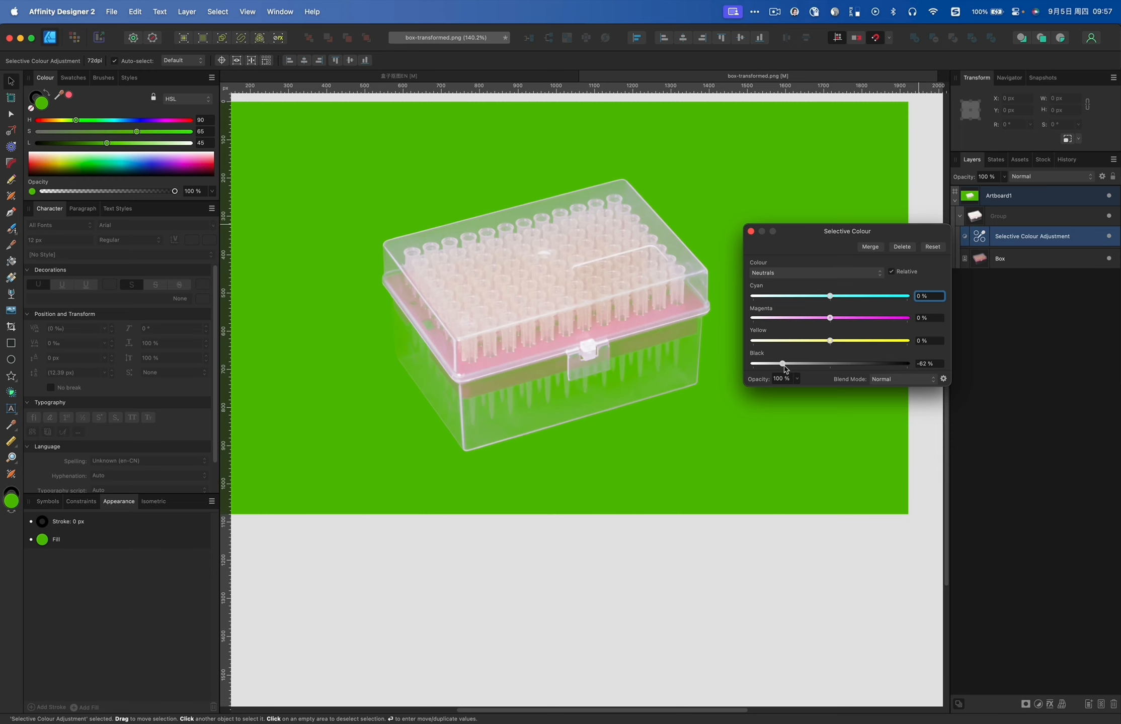
{"action": "mouse_move", "coordinate": [782, 364]}
{"action": "left_mouse_down"}
{"action": "mouse_move", "coordinate": [823, 366]}
{"action": "mouse_move", "coordinate": [777, 369]}
{"action": "left_mouse_up"}
{"action": "left_click", "coordinate": [780, 366]}
- For the Reds in the Selective Colour adjustment, set Cyan to -100% and Yellow to -73%
{"action": "left_click", "coordinate": [781, 273]}
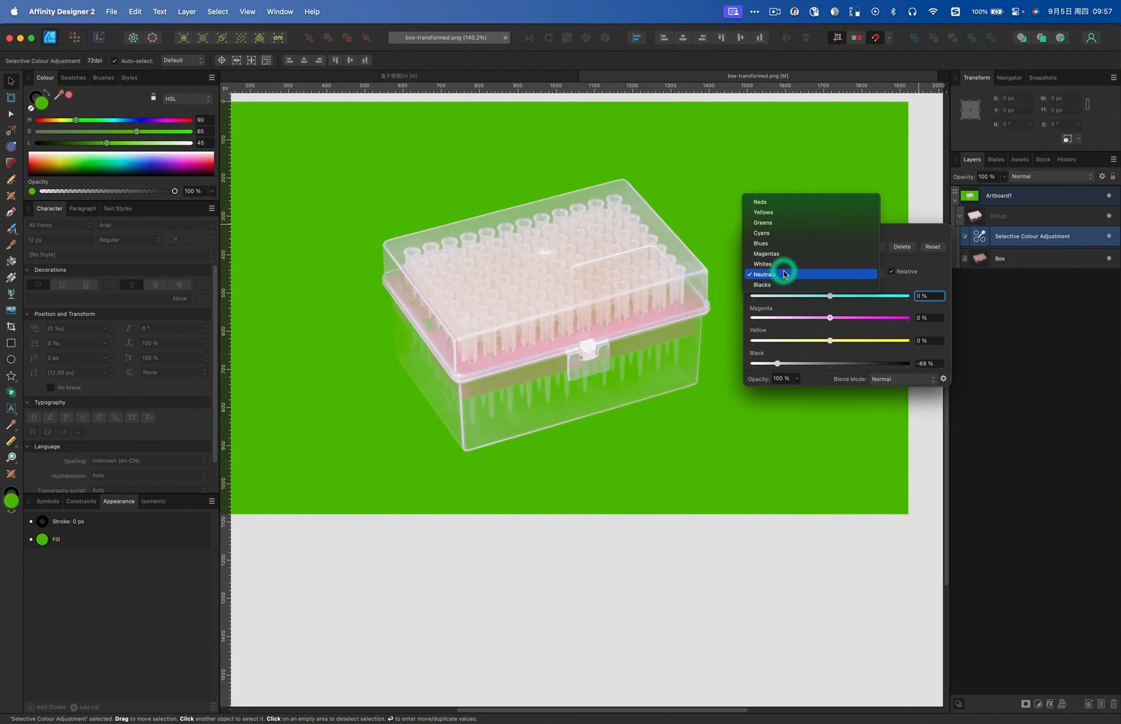
{"action": "left_click", "coordinate": [775, 198]}
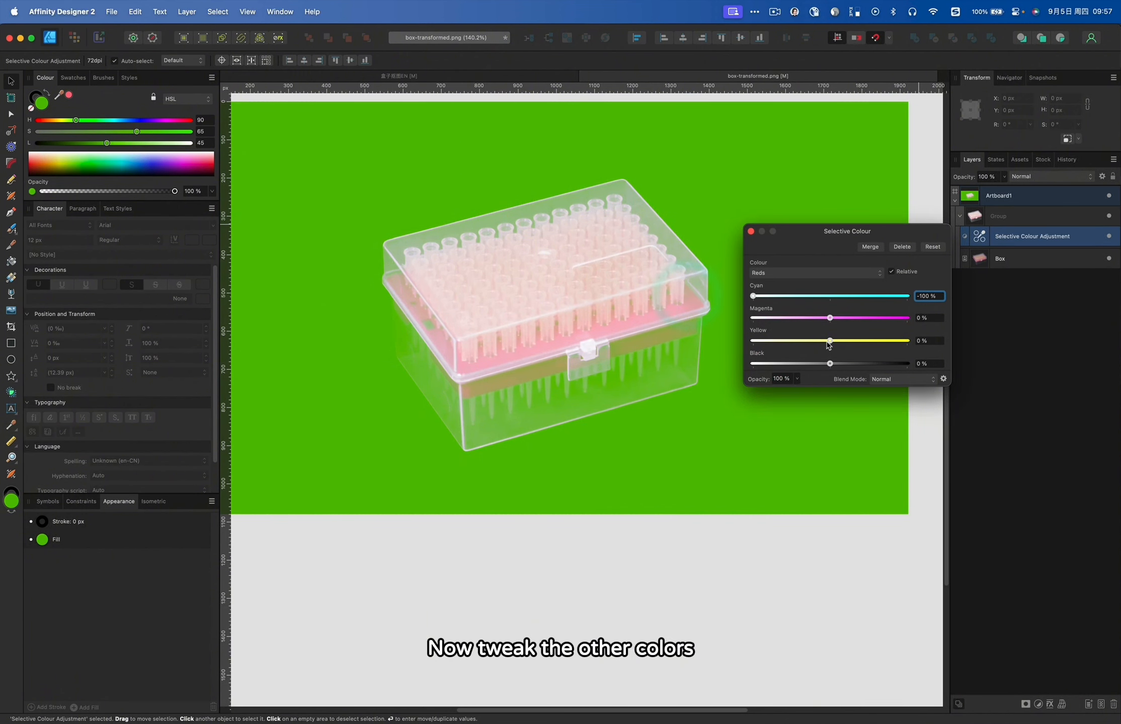
{"action": "left_click_drag", "start_coordinate": [829, 341], "coordinate": [664, 336]}
{"action": "left_click_drag", "start_coordinate": [753, 341], "coordinate": [767, 341]}
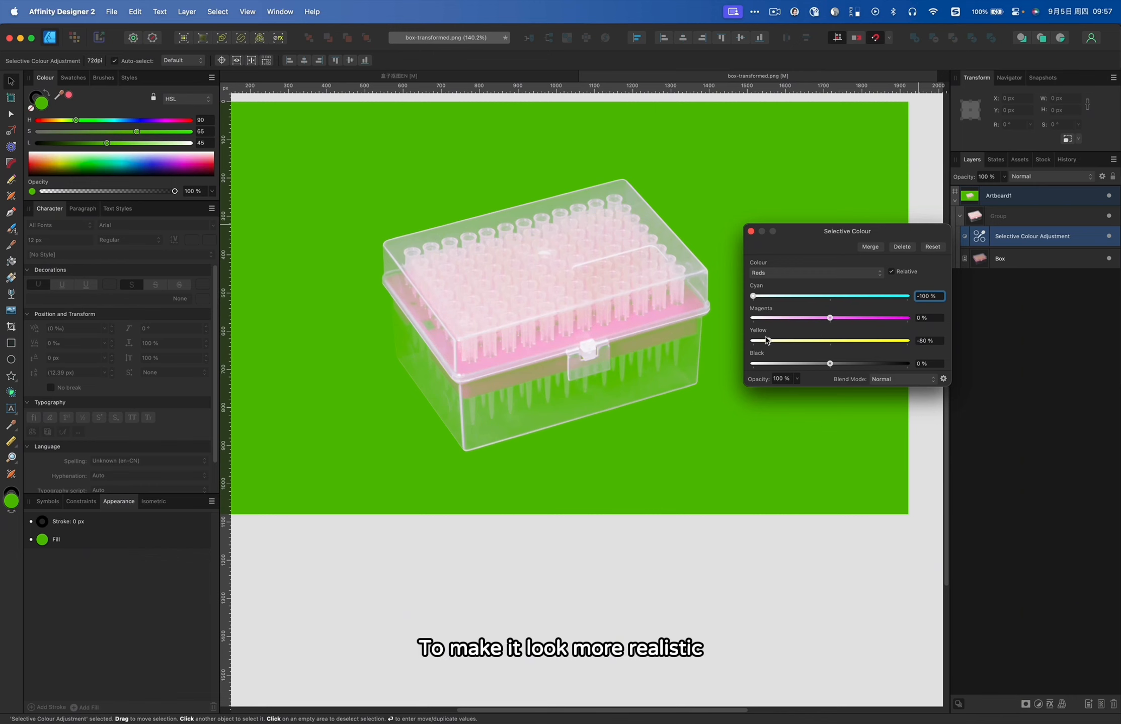
- Set Black to -100% for both the Yellows and the Blues, and close the Selective Colour adjustment
{"action": "left_click", "coordinate": [808, 273]}
{"action": "left_click", "coordinate": [788, 283]}
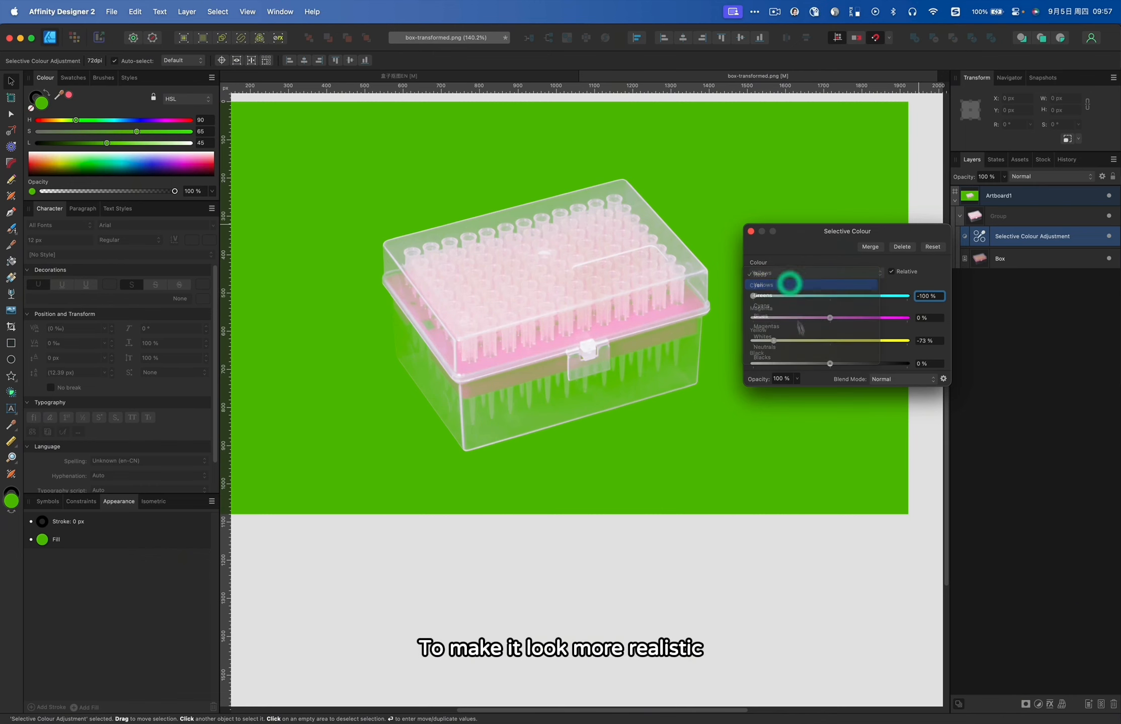
{"action": "left_click_drag", "start_coordinate": [707, 342], "coordinate": [829, 341]}
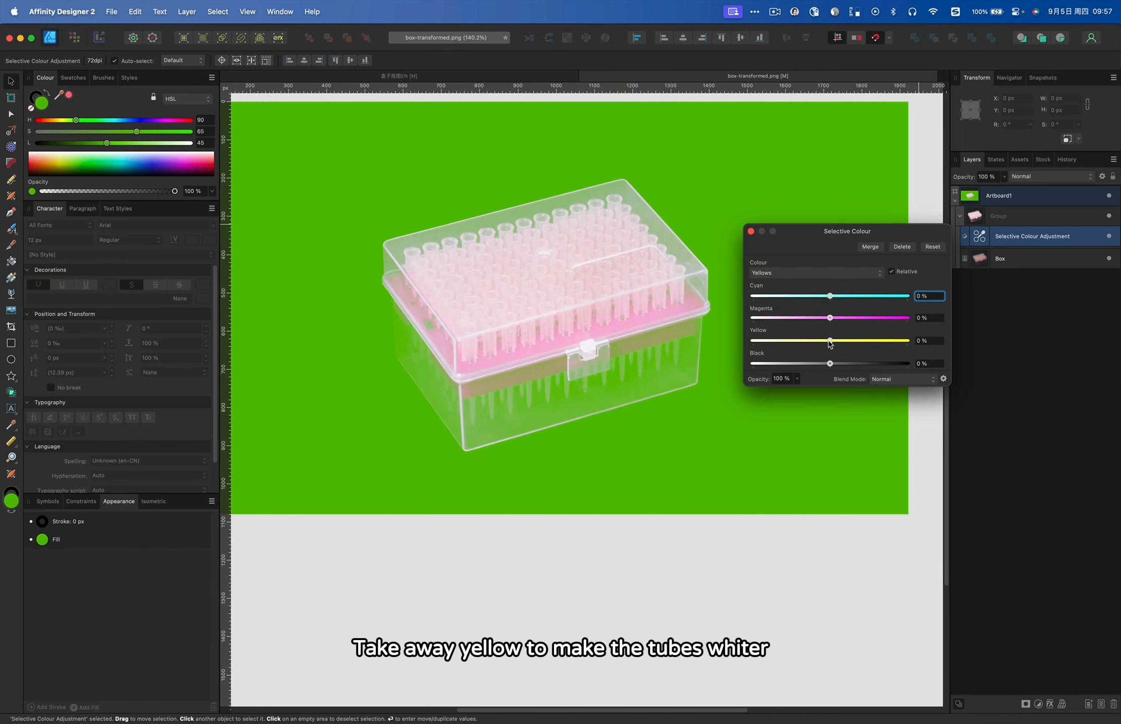
{"action": "left_click", "coordinate": [808, 273]}
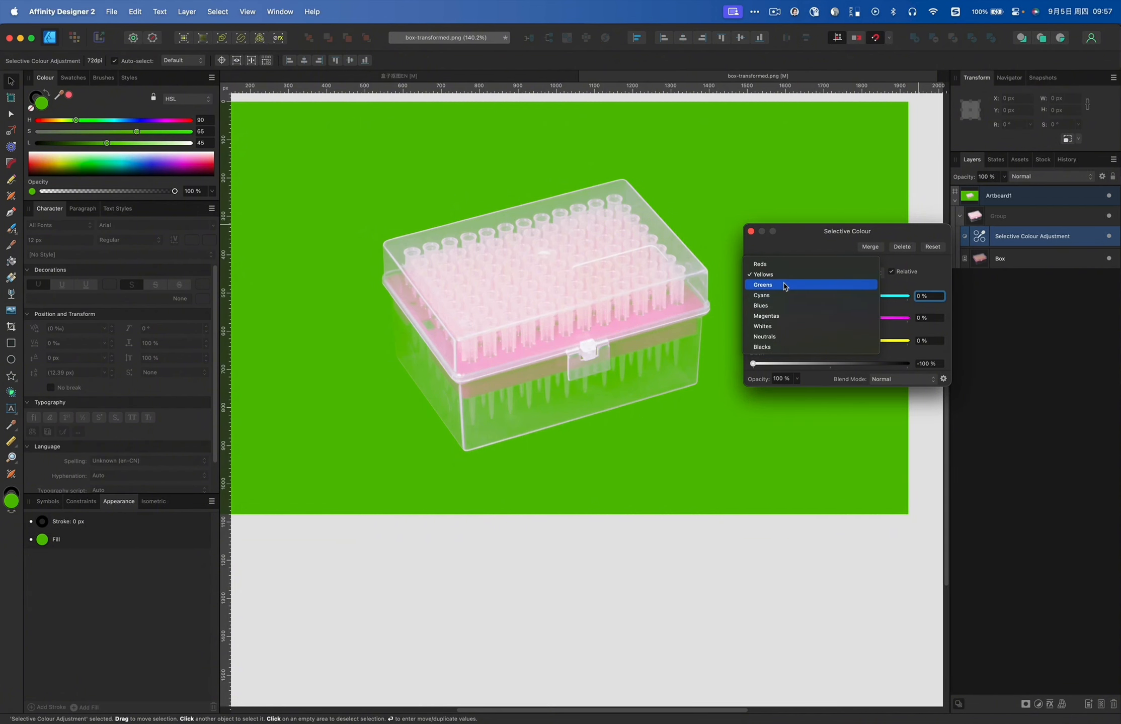
{"action": "left_click", "coordinate": [782, 306]}
{"action": "left_click_drag", "start_coordinate": [830, 362], "coordinate": [770, 383]}
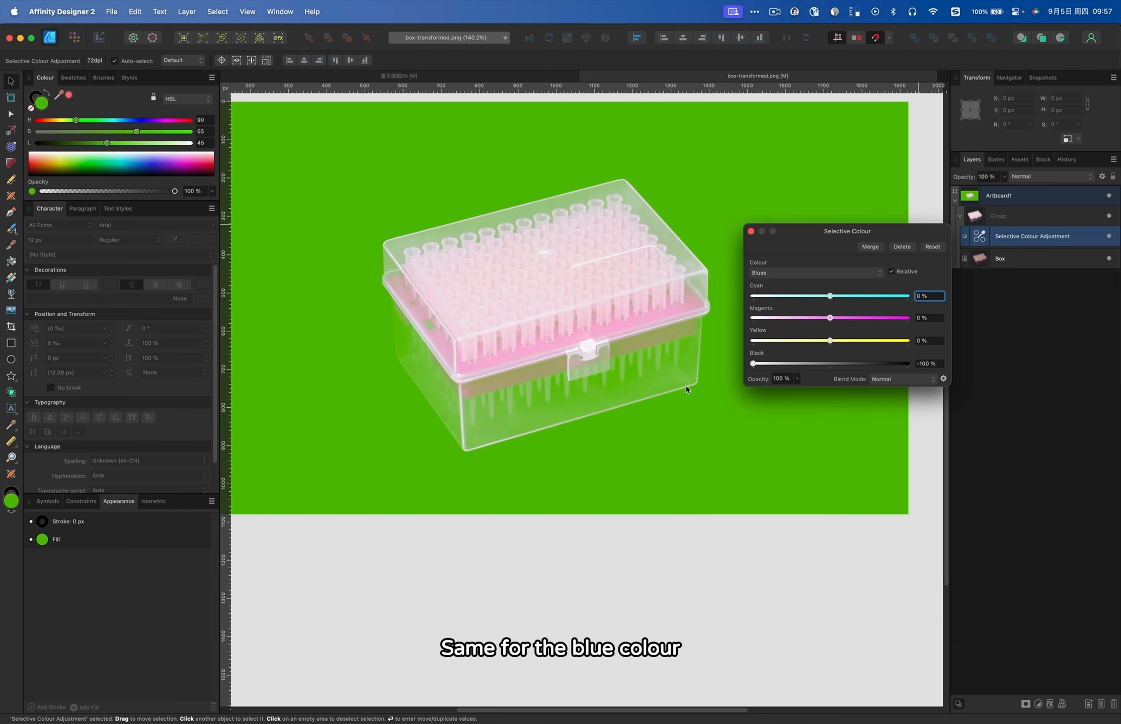
{"action": "left_click", "coordinate": [751, 231]}
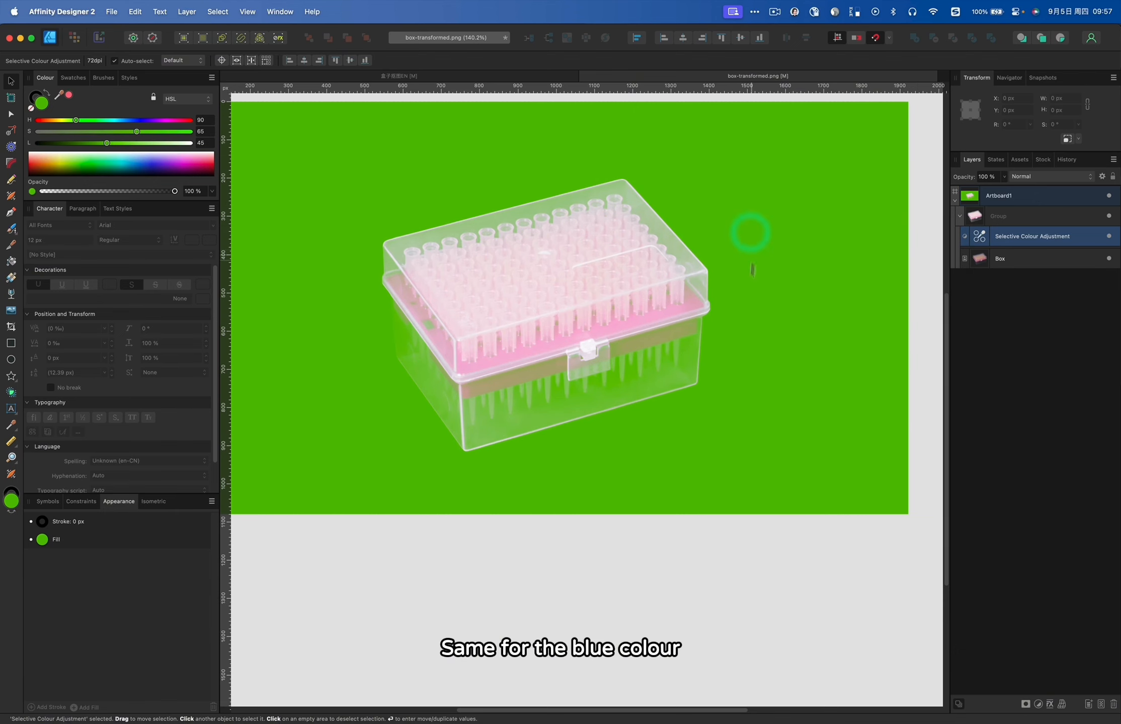
- Add an HSL adjustment to the box group and set the magenta range's hue shift to -51.5°
{"action": "left_click", "coordinate": [678, 330]}
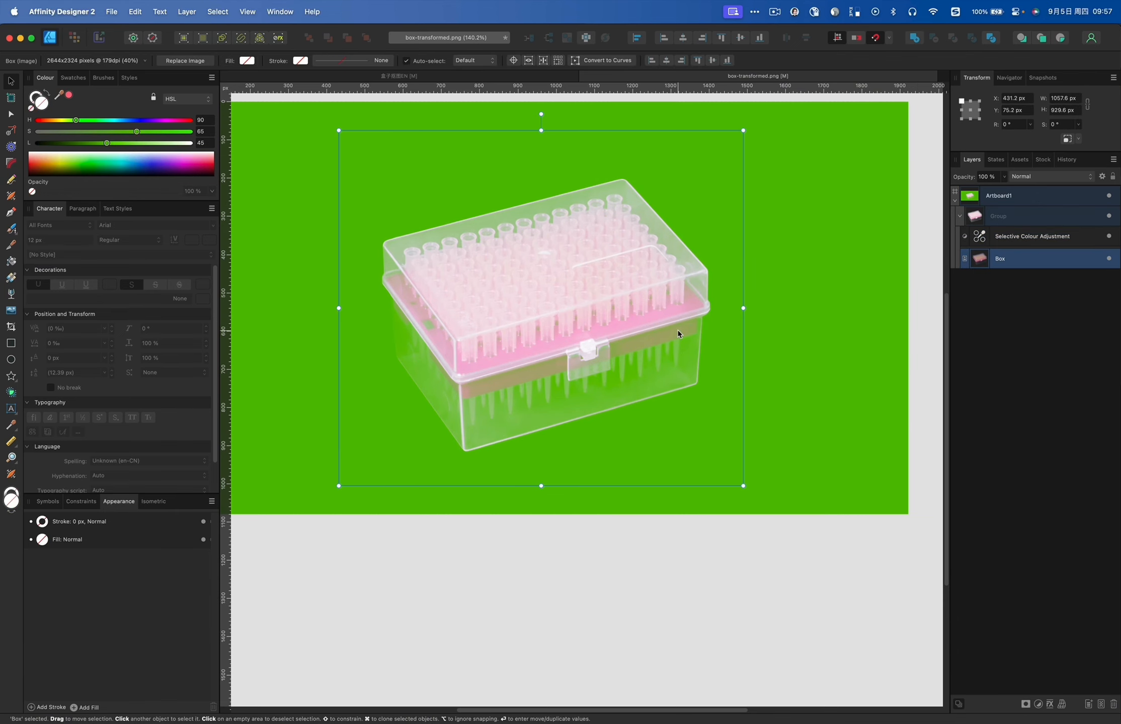
{"action": "left_click", "coordinate": [1020, 219]}
{"action": "left_click", "coordinate": [1038, 704]}
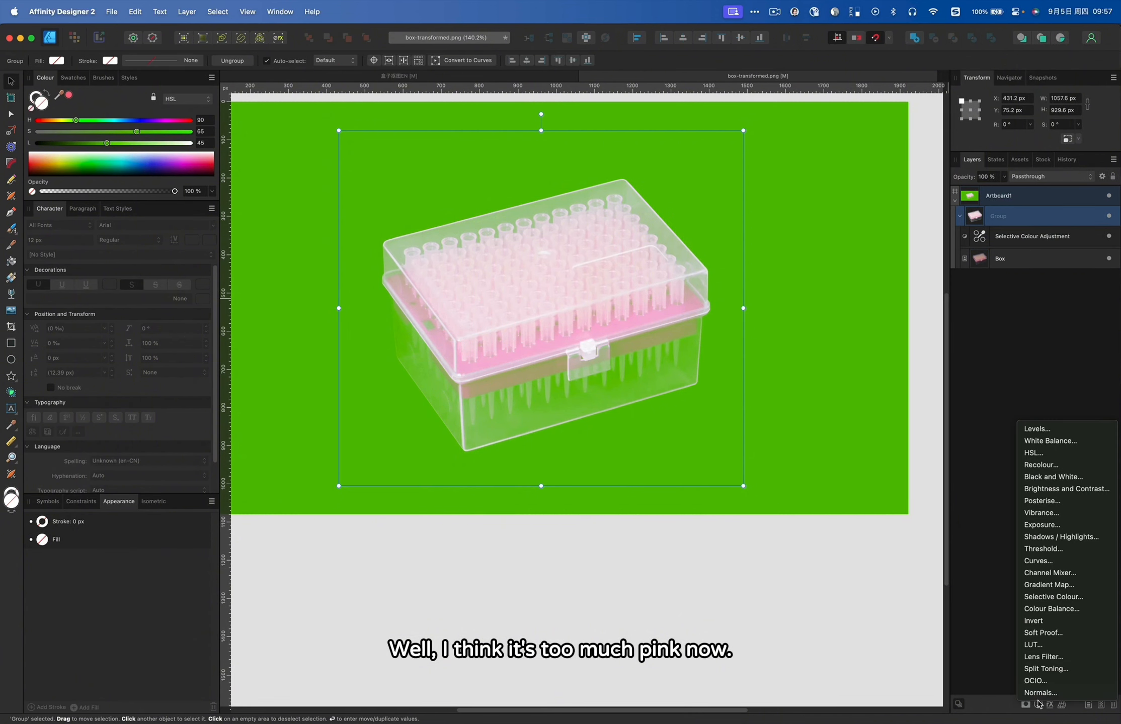
{"action": "left_click", "coordinate": [1051, 455]}
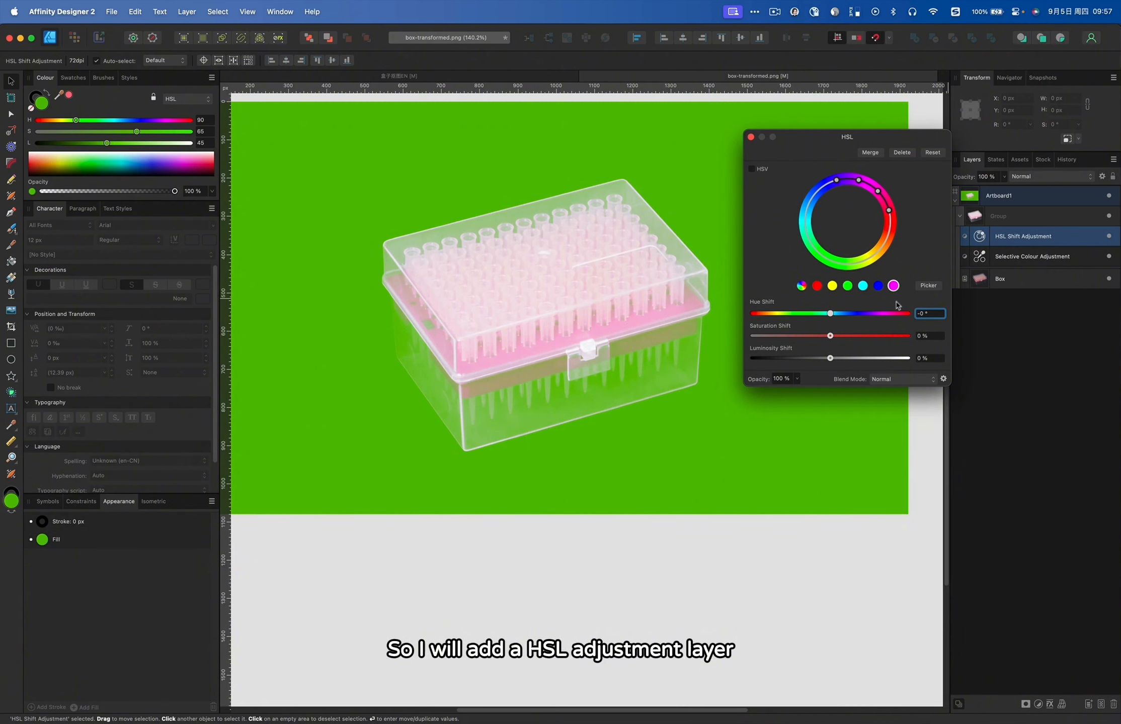
{"action": "left_click", "coordinate": [893, 285]}
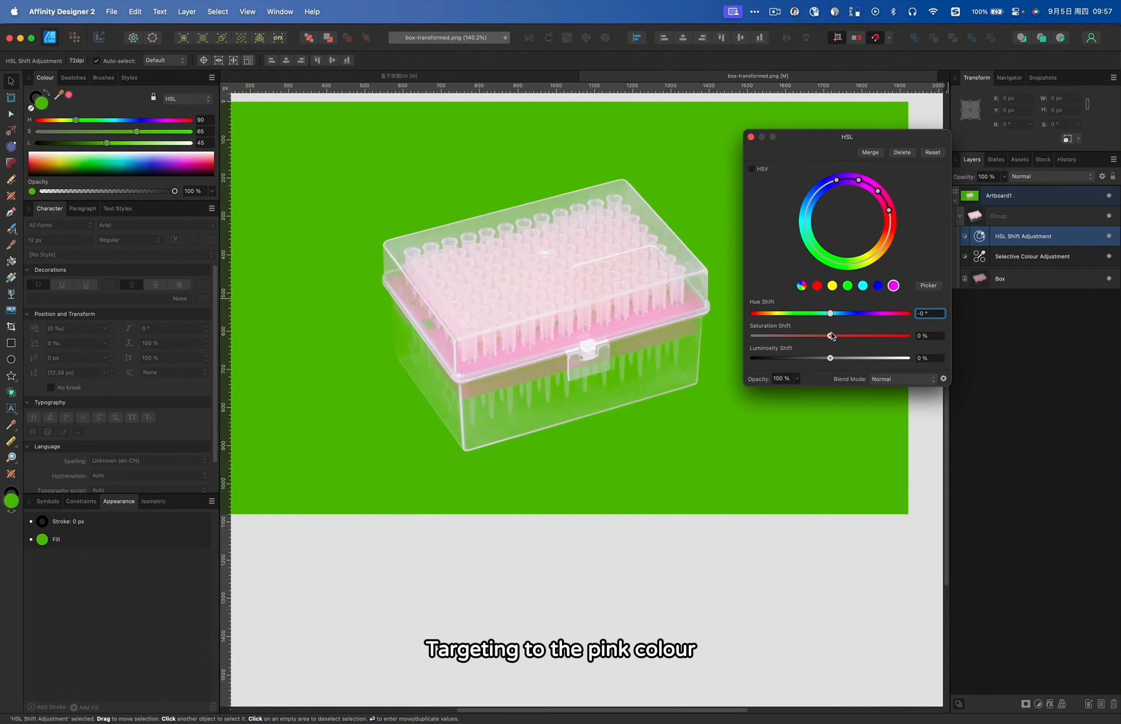
{"action": "left_click_drag", "start_coordinate": [830, 313], "coordinate": [817, 314]}
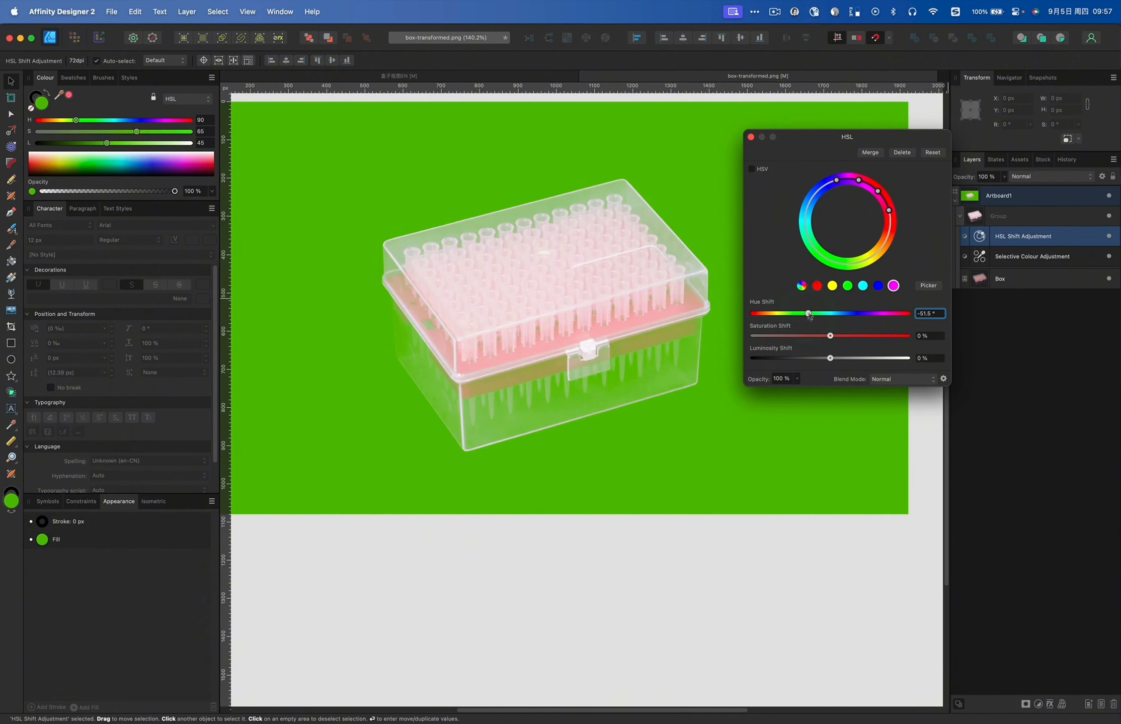
{"action": "left_click", "coordinate": [749, 137]}
- Add a Curves adjustment to the box group and pull the master curve's middle down to X 0.574, Y 0.394
{"action": "left_click", "coordinate": [668, 300]}
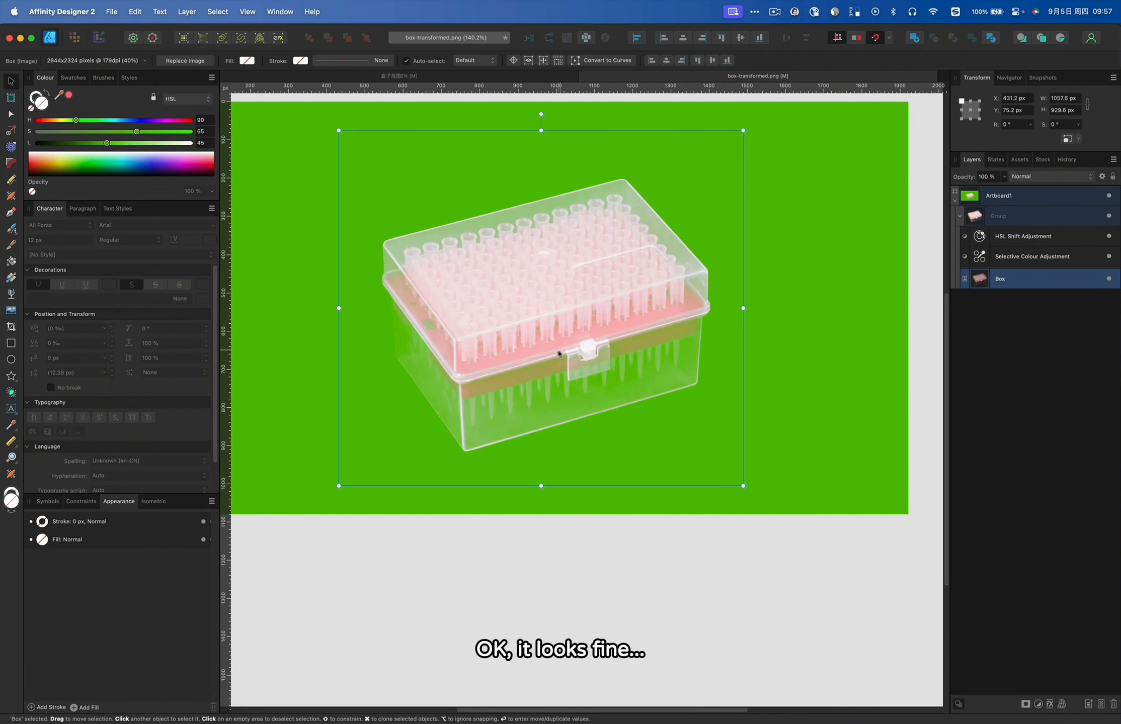
{"action": "left_click", "coordinate": [1049, 216]}
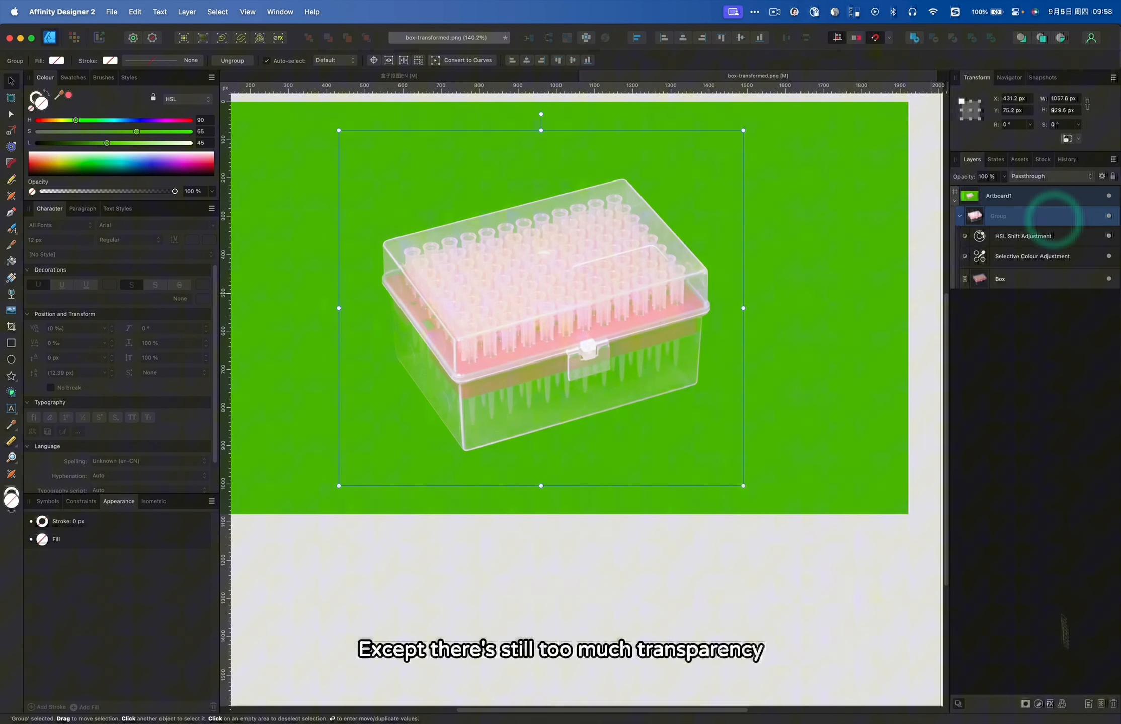
{"action": "left_click", "coordinate": [1038, 705]}
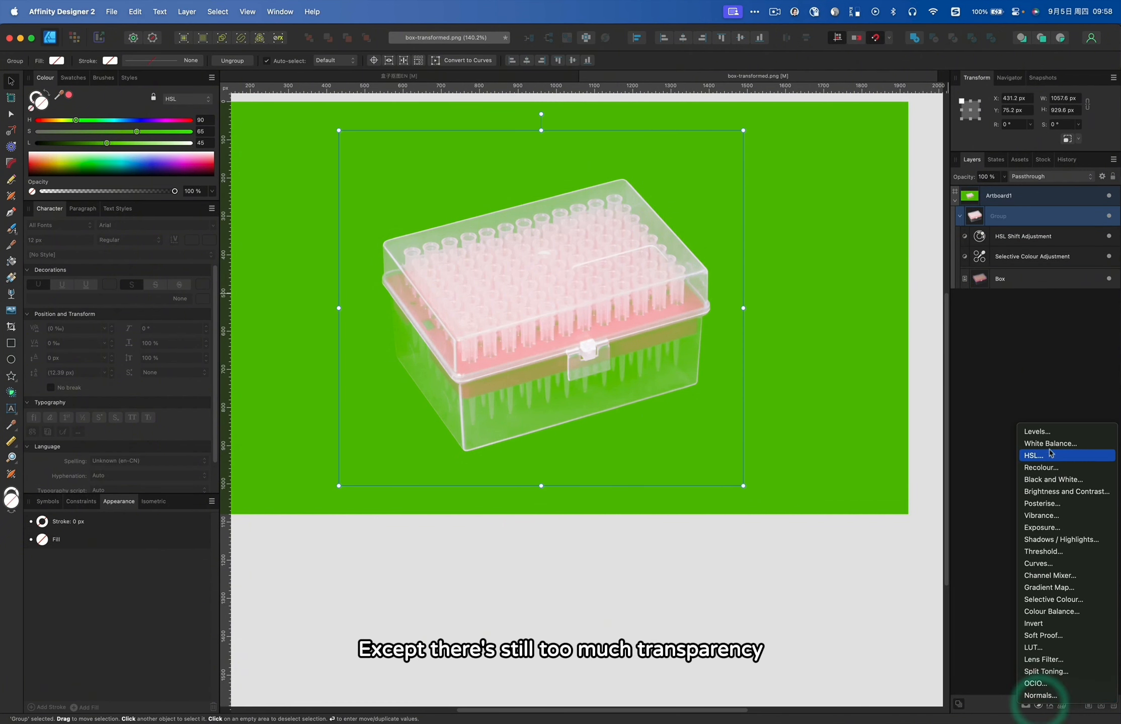
{"action": "left_click", "coordinate": [1048, 566]}
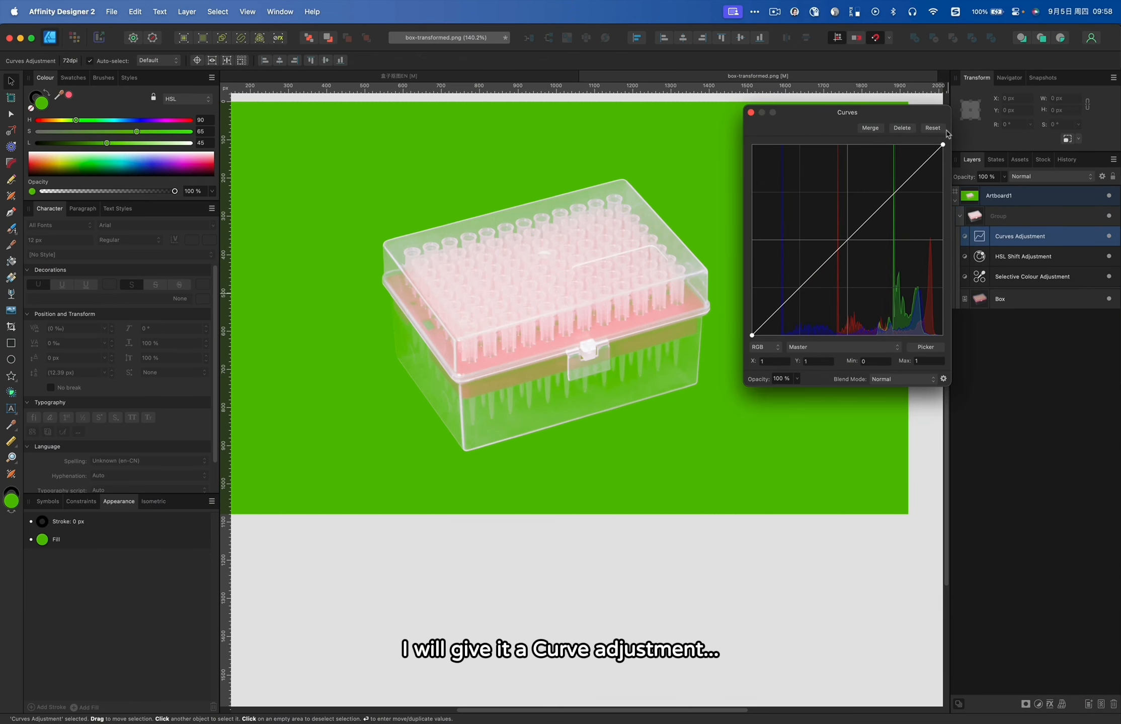
{"action": "mouse_move", "coordinate": [942, 144]}
{"action": "left_mouse_down"}
{"action": "mouse_move", "coordinate": [916, 143]}
{"action": "mouse_move", "coordinate": [947, 139]}
{"action": "left_mouse_up"}
{"action": "left_click", "coordinate": [845, 243]}
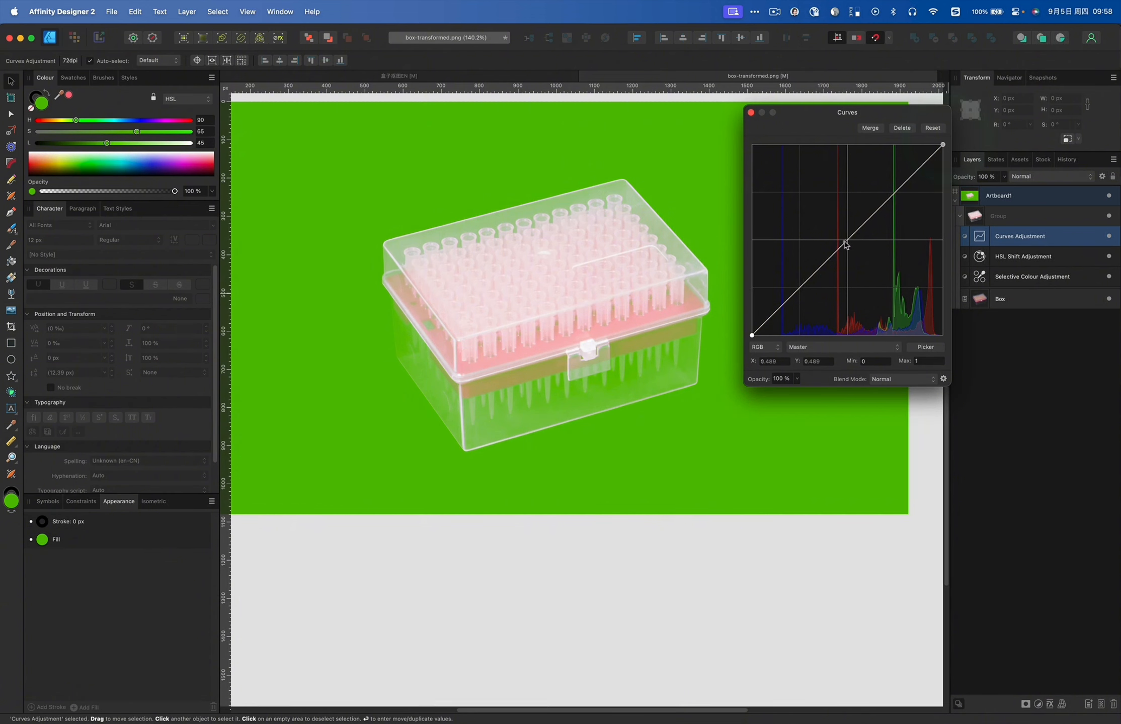
{"action": "mouse_move", "coordinate": [845, 245]}
{"action": "left_mouse_down"}
{"action": "mouse_move", "coordinate": [853, 231]}
{"action": "mouse_move", "coordinate": [868, 248]}
{"action": "mouse_move", "coordinate": [839, 254]}
{"action": "mouse_move", "coordinate": [859, 270]}
{"action": "mouse_move", "coordinate": [869, 253]}
{"action": "mouse_move", "coordinate": [862, 260]}
{"action": "left_mouse_up"}
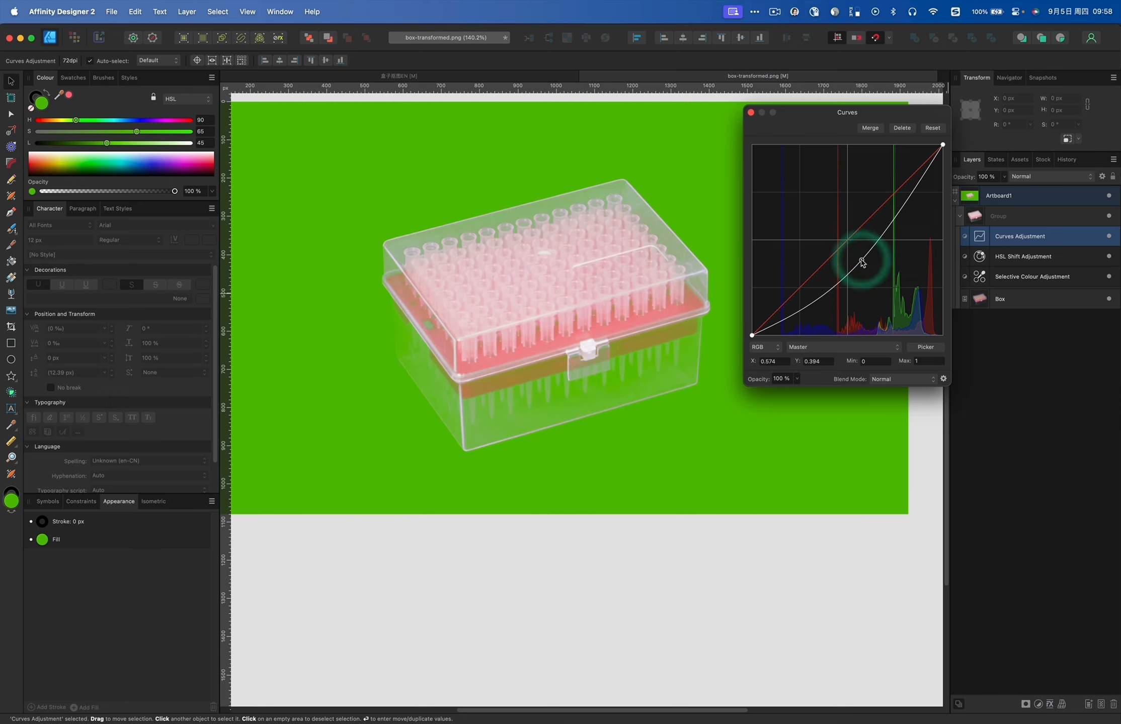
- Close the Curves adjustment and retune the HSL magenta range to hue shift -33.3°, saturation 26% and luminosity 11%
{"action": "left_click", "coordinate": [751, 112]}
{"action": "left_click", "coordinate": [610, 317]}
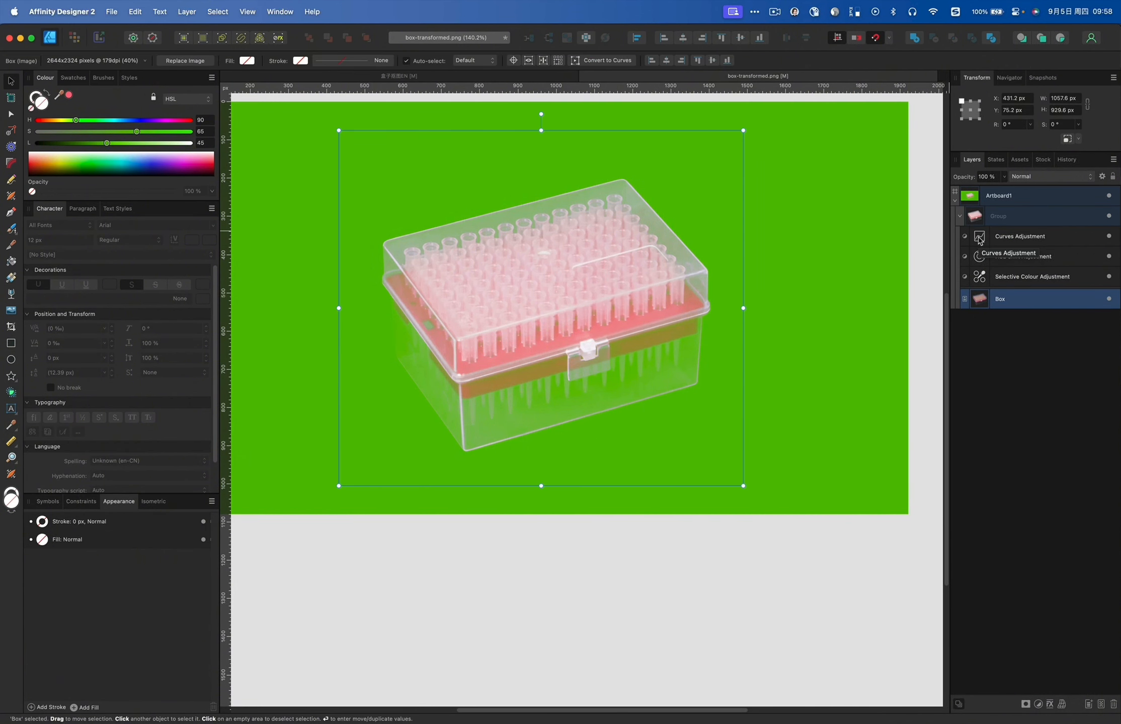
{"action": "double_click", "coordinate": [979, 256]}
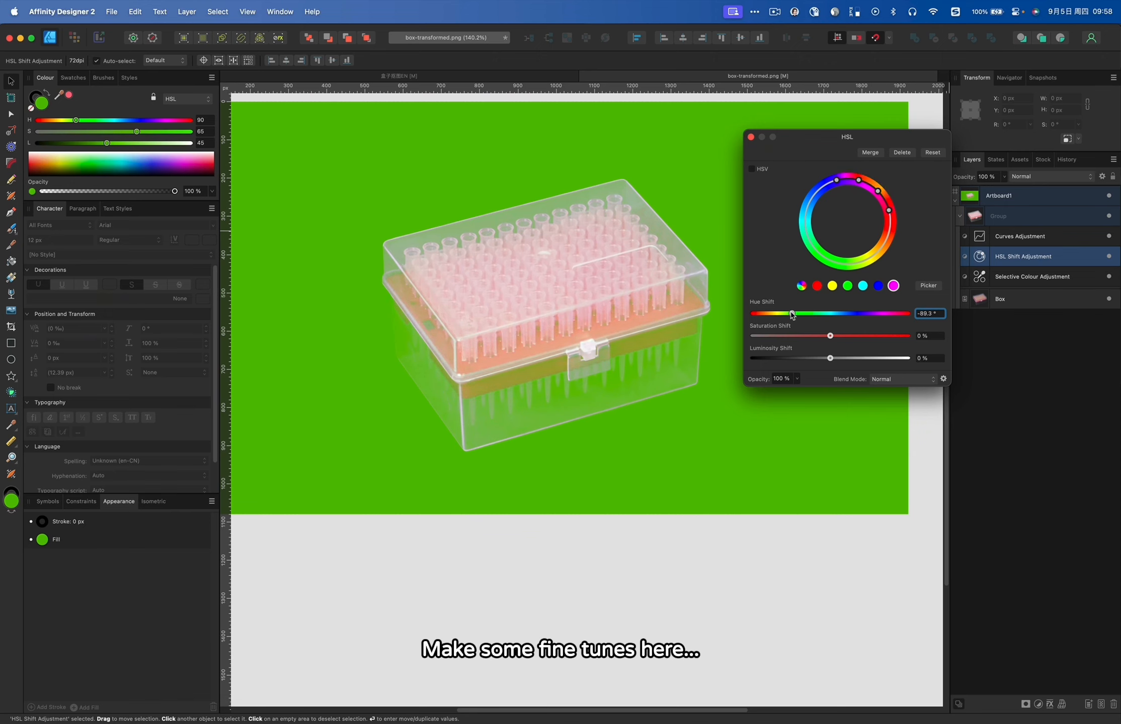
{"action": "left_click_drag", "start_coordinate": [808, 314], "coordinate": [839, 364]}
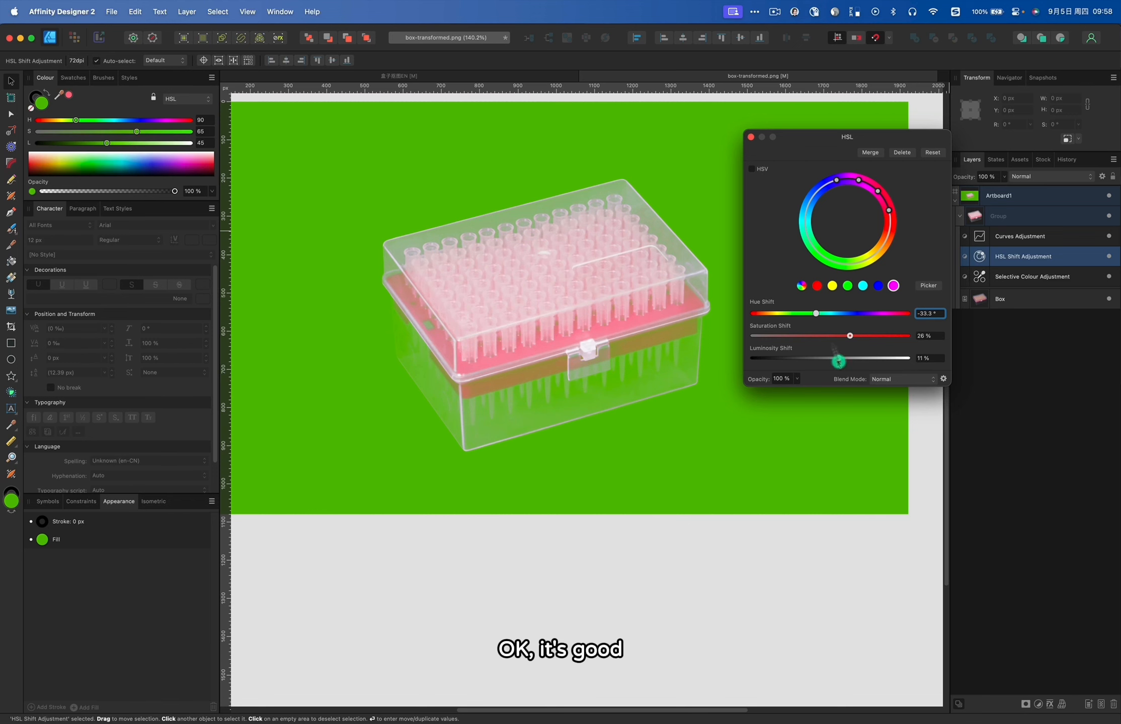
{"action": "left_click", "coordinate": [750, 136]}
- Draw a rectangle about 31 × 86 px at the box's front corner and fill it with pink sampled from the tray
{"action": "left_click", "coordinate": [675, 311]}
{"action": "scroll", "coordinate": [678, 340], "scroll_direction": "up", "scroll_amount": 5}
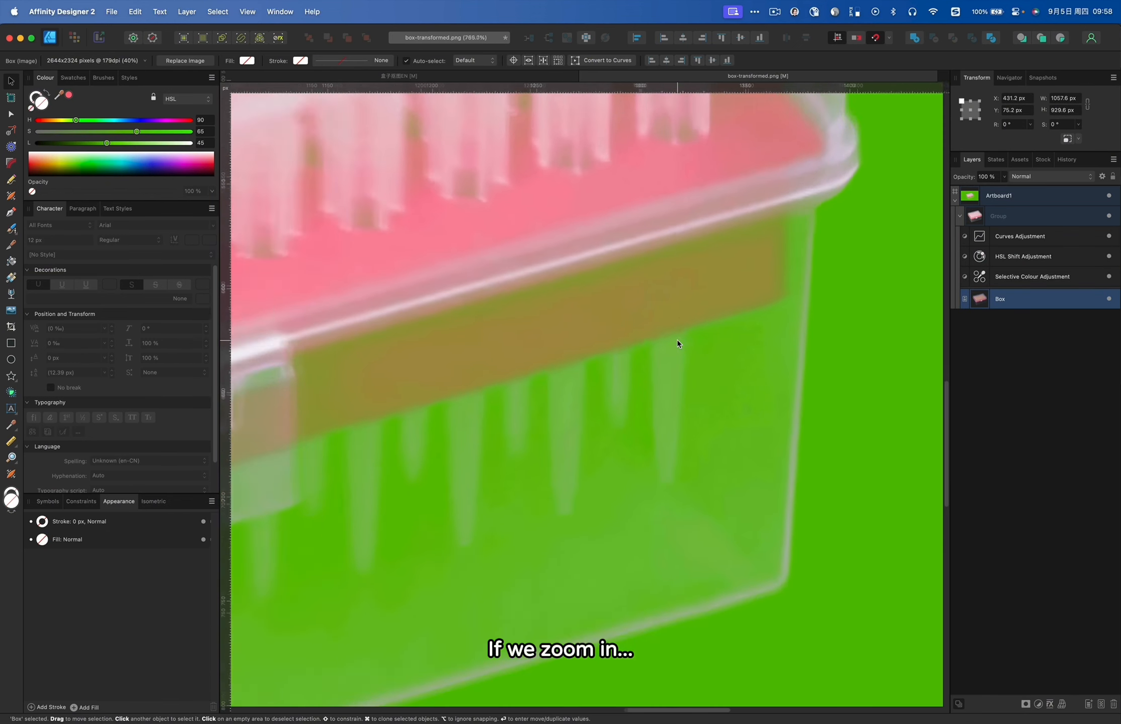
{"action": "scroll", "coordinate": [639, 284], "scroll_direction": "down", "scroll_amount": 3}
{"action": "scroll", "coordinate": [689, 291], "scroll_direction": "down", "scroll_amount": 1}
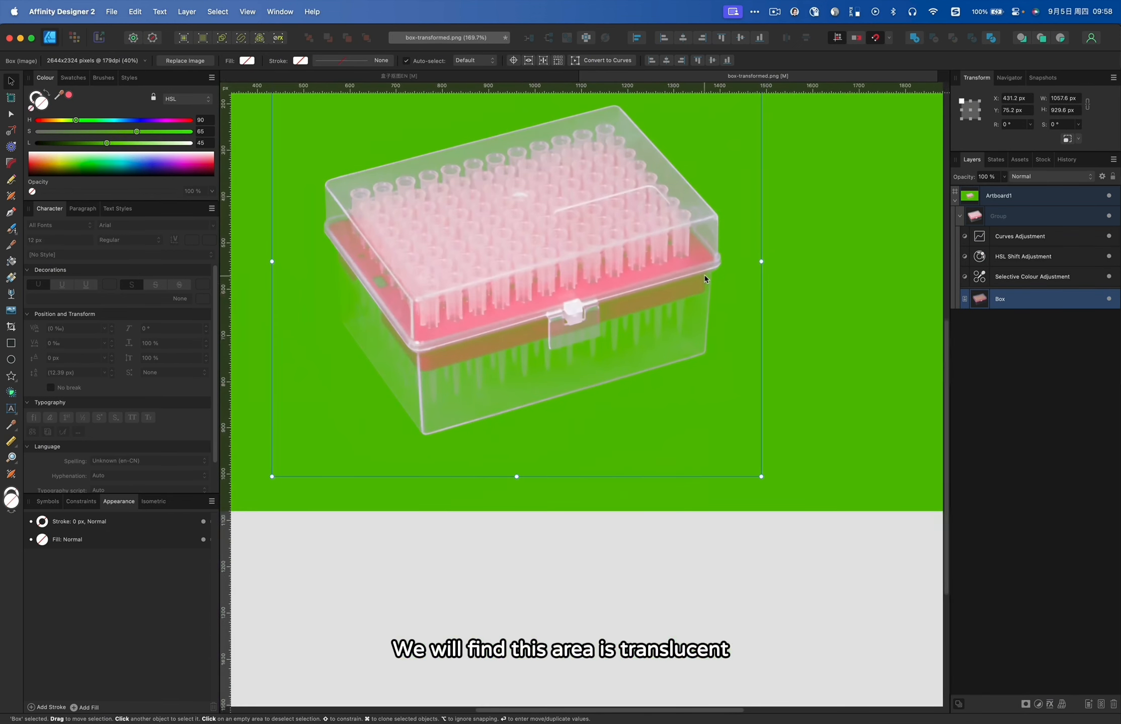
{"action": "scroll", "coordinate": [384, 323], "scroll_direction": "up", "scroll_amount": 4}
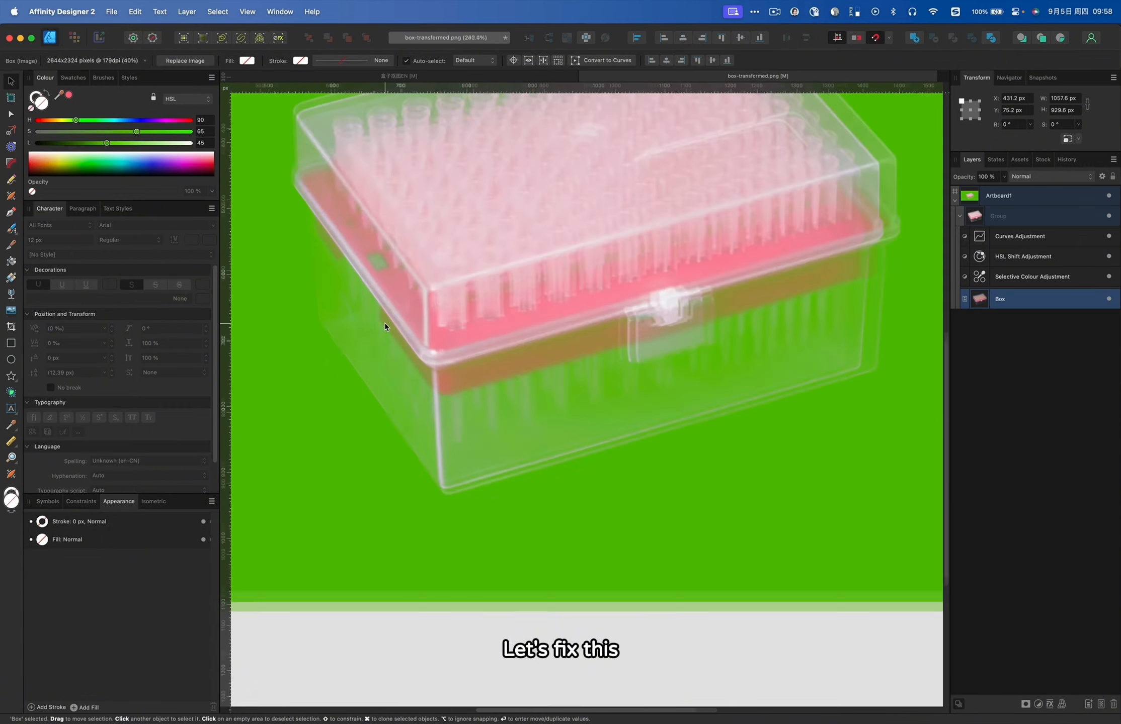
{"action": "key", "text": "r"}
{"action": "left_click_drag", "start_coordinate": [392, 334], "coordinate": [421, 416]}
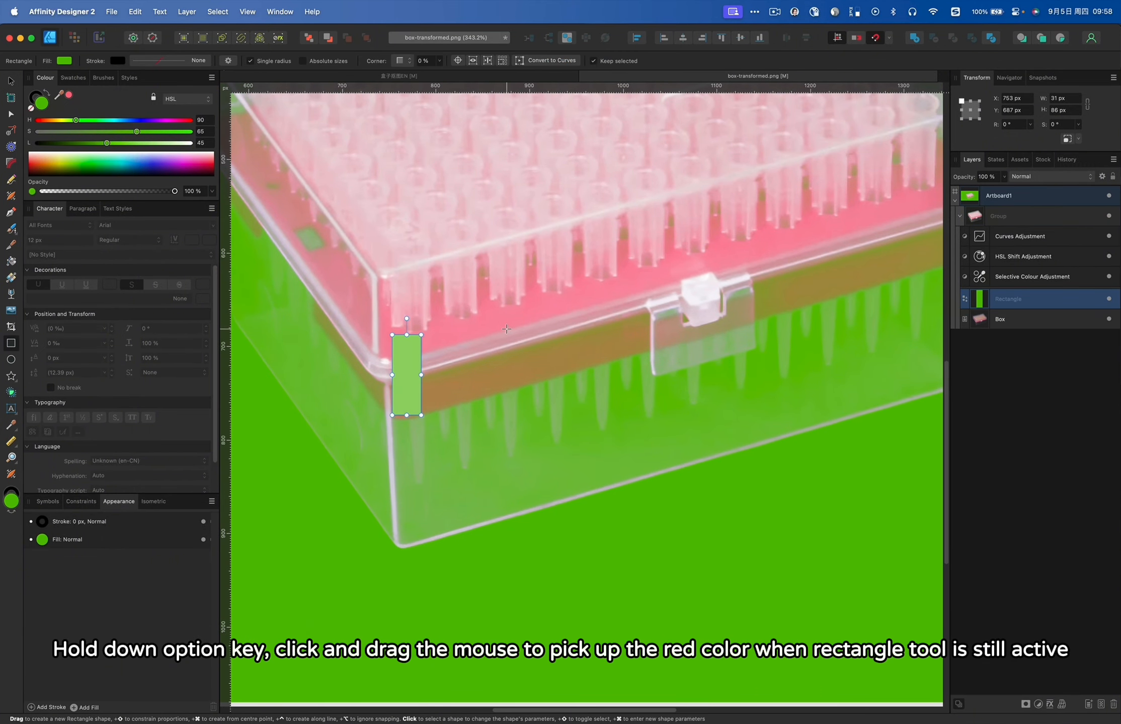
{"action": "left_click_drag", "start_coordinate": [506, 329], "coordinate": [515, 313]}
- Widen the pink rectangle to about 614 px so it spans the box's front face, and convert it to curves
{"action": "key", "text": "v"}
{"action": "left_click_drag", "start_coordinate": [408, 361], "coordinate": [740, 292]}
{"action": "scroll", "coordinate": [404, 367], "scroll_direction": "down", "scroll_amount": 5}
{"action": "scroll", "coordinate": [404, 368], "scroll_direction": "up", "scroll_amount": 6}
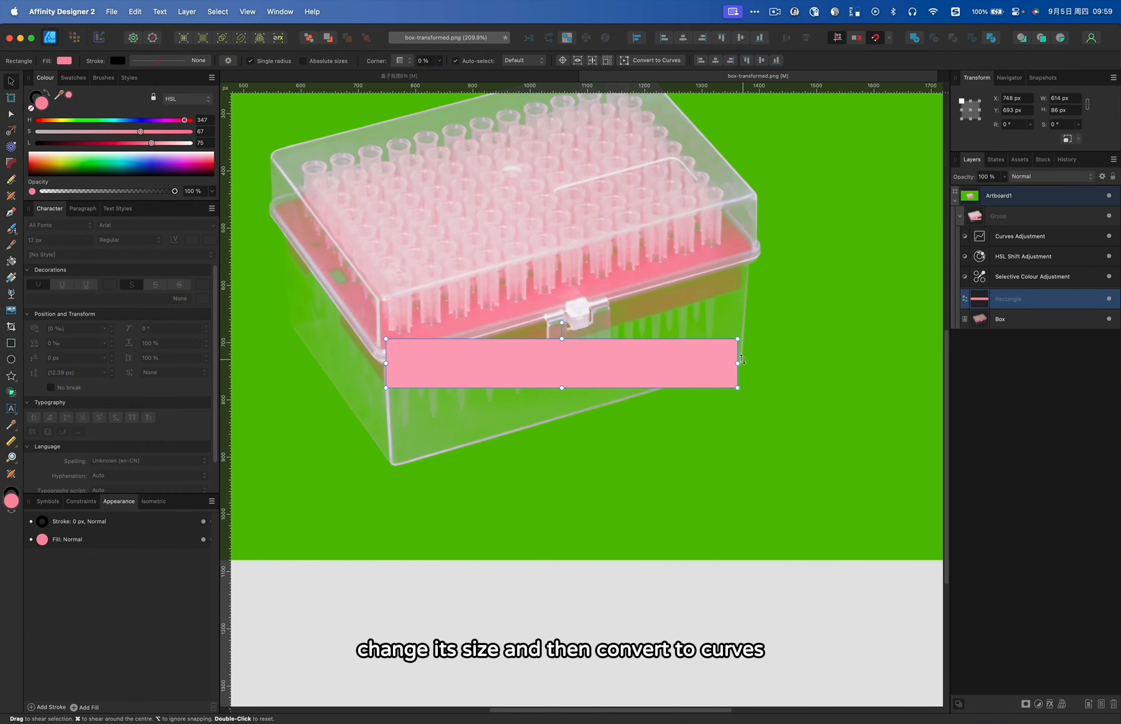
{"action": "left_click", "coordinate": [665, 63]}
- Align the pink curve's end nodes with the Node tool so it slants along the tray's front band
{"action": "key", "text": "a"}
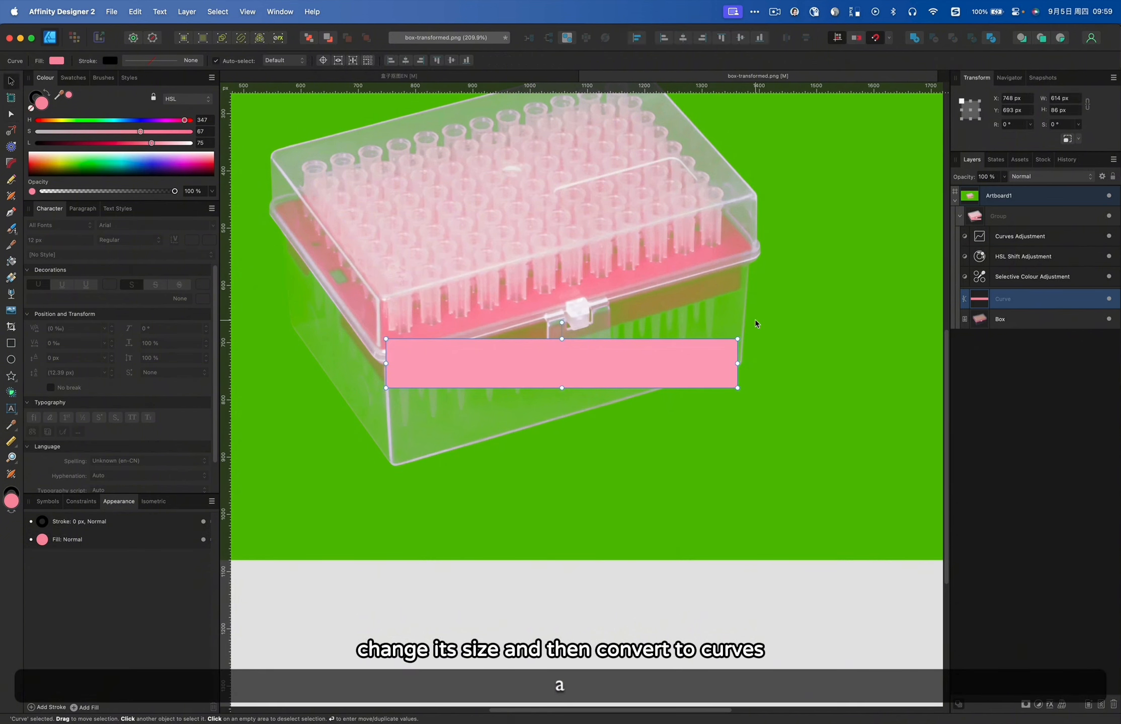
{"action": "left_click_drag", "start_coordinate": [755, 321], "coordinate": [702, 432]}
{"action": "left_click_drag", "start_coordinate": [737, 388], "coordinate": [741, 289]}
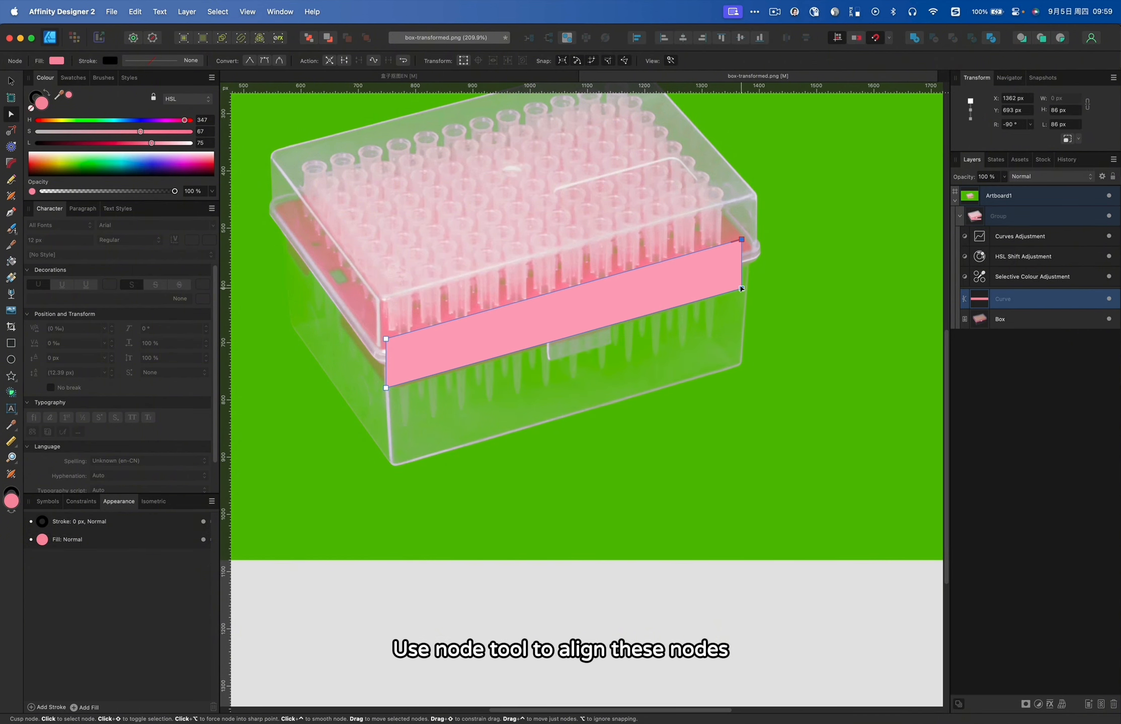
{"action": "scroll", "coordinate": [741, 251], "scroll_direction": "up", "scroll_amount": 5}
{"action": "left_click_drag", "start_coordinate": [704, 214], "coordinate": [704, 216]}
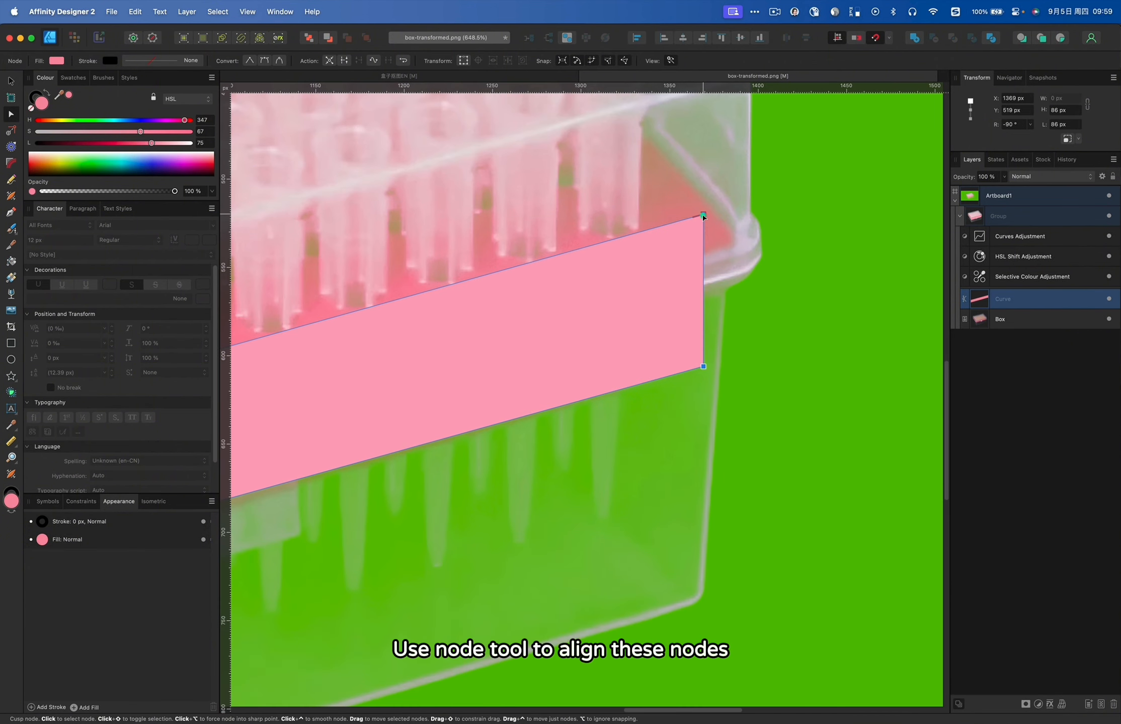
{"action": "scroll", "coordinate": [843, 211], "scroll_direction": "down", "scroll_amount": 5}
{"action": "scroll", "coordinate": [518, 328], "scroll_direction": "up", "scroll_amount": 5}
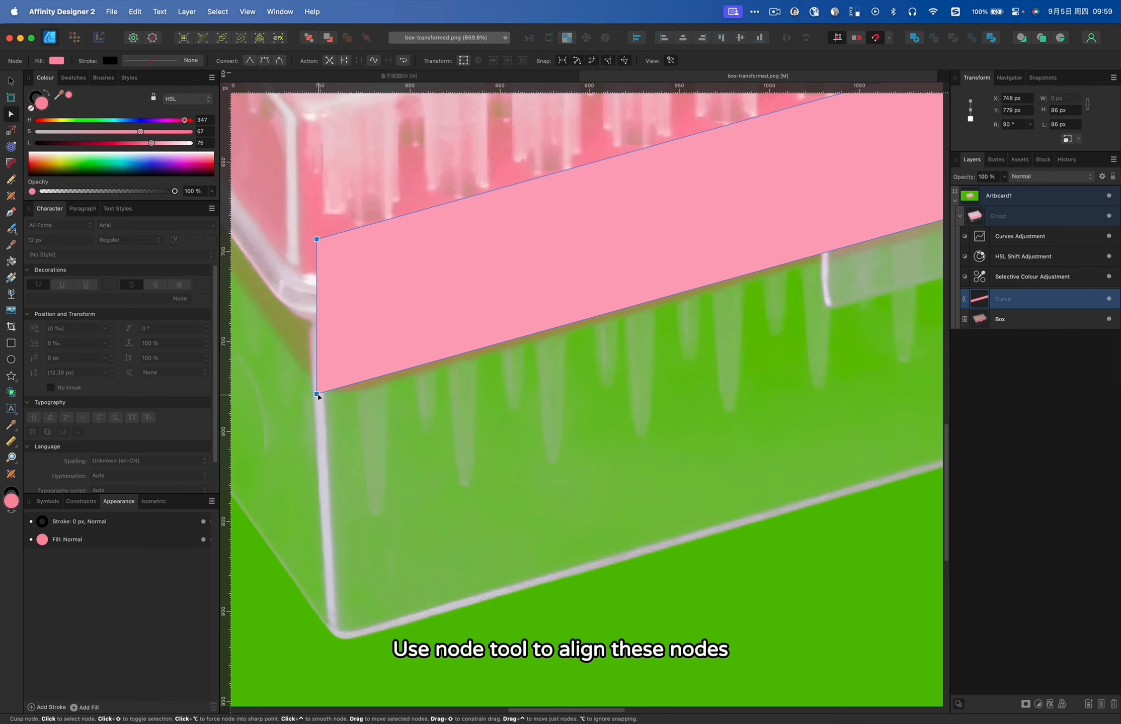
{"action": "left_click", "coordinate": [317, 408]}
{"action": "scroll", "coordinate": [322, 407], "scroll_direction": "down", "scroll_amount": 5}
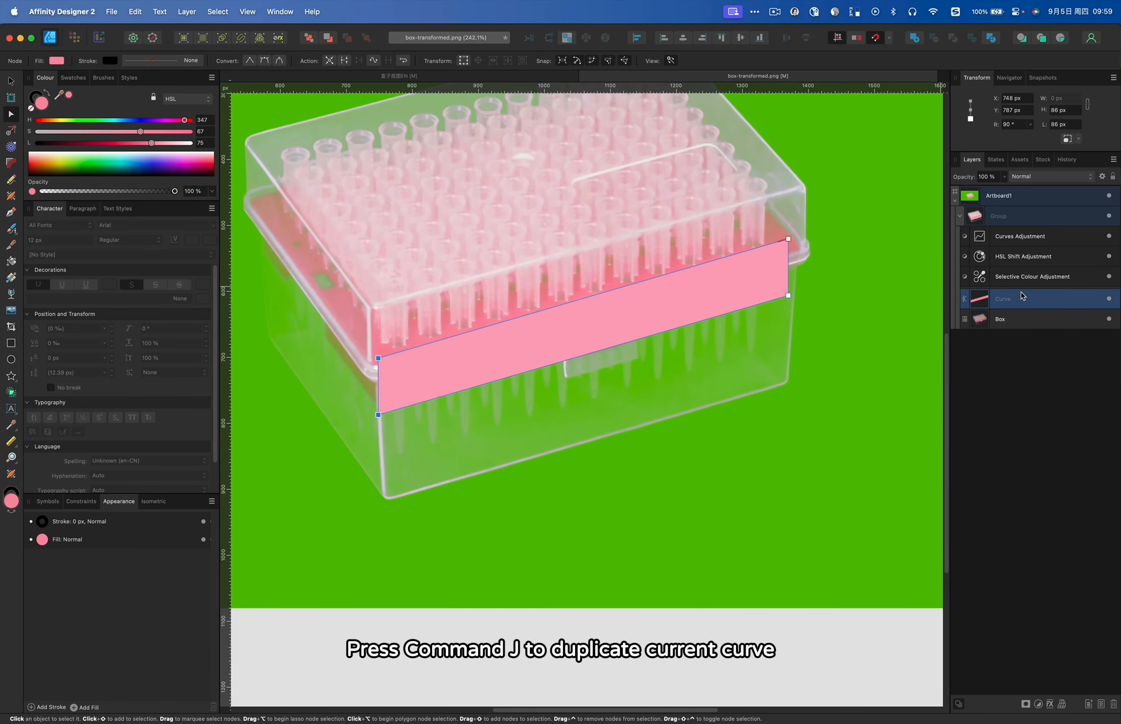
- Duplicate the pink curve, move the copy's right nodes to the tray's rear-left corner, and set its opacity to 50%
{"action": "key", "text": "super+j"}
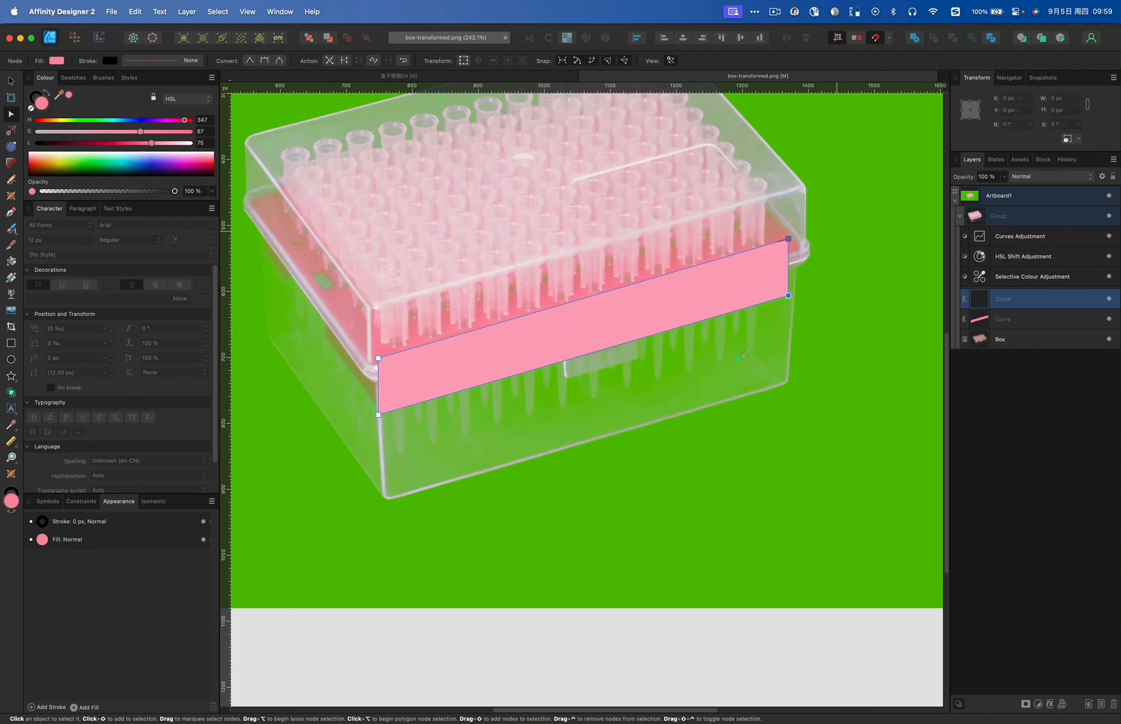
{"action": "left_click_drag", "start_coordinate": [805, 229], "coordinate": [607, 400]}
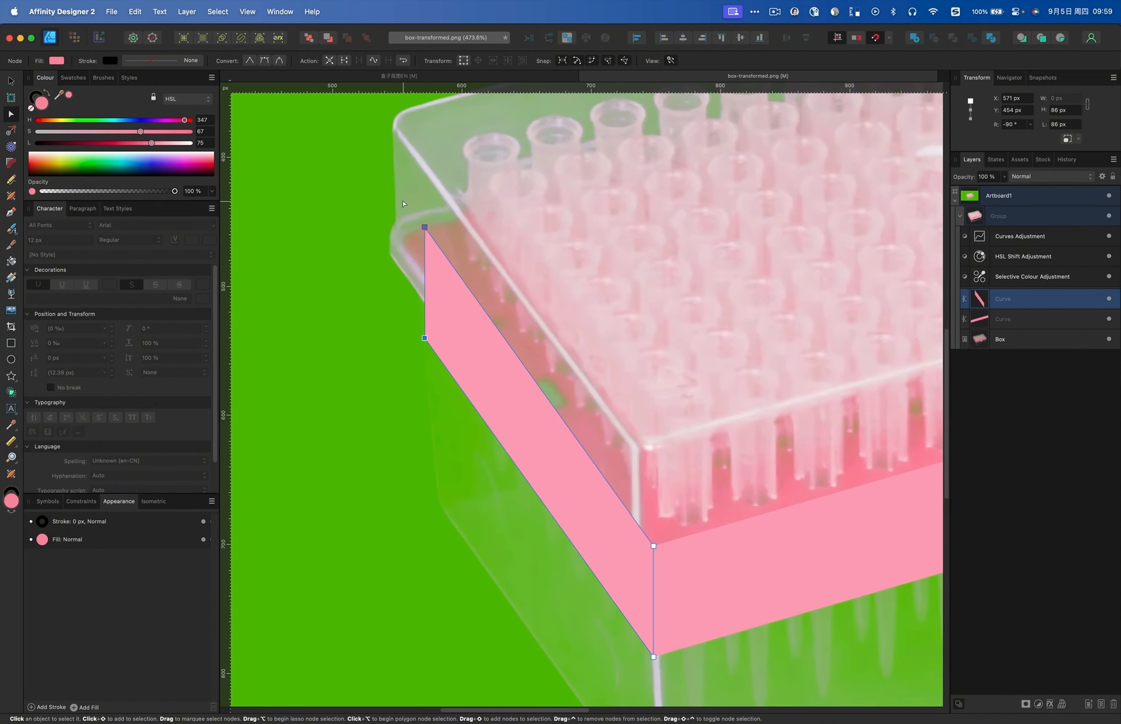
{"action": "key", "text": "5"}
{"action": "scroll", "coordinate": [518, 322], "scroll_direction": "down", "scroll_amount": 5}
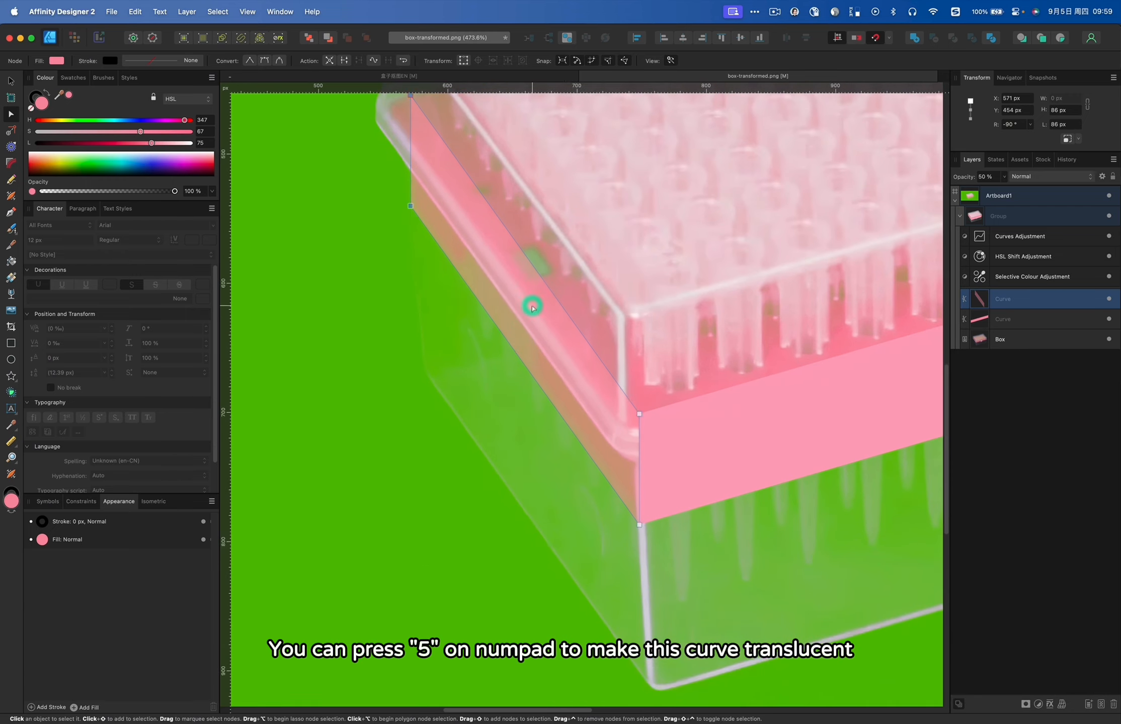
- Duplicate the translucent side curve again and offset the copy down and to the right so it overlaps the side's lower edge
{"action": "key", "text": "v"}
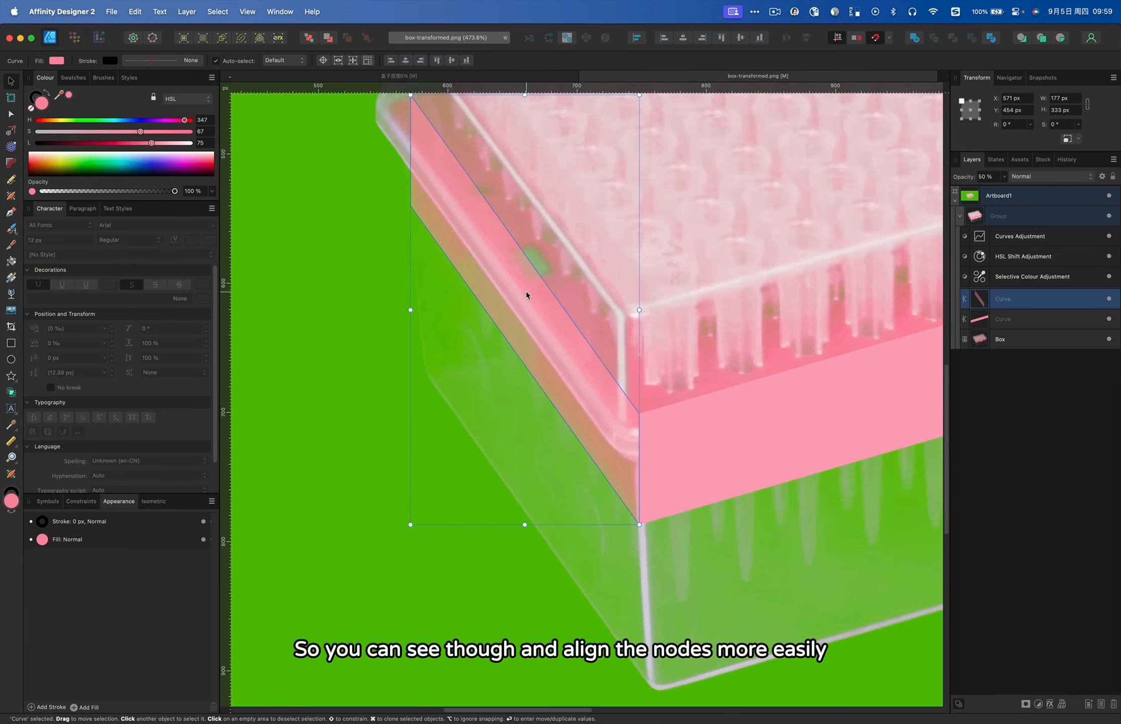
{"action": "mouse_move", "coordinate": [486, 280]}
{"action": "left_mouse_down"}
{"action": "mouse_move", "coordinate": [521, 402]}
{"action": "mouse_move", "coordinate": [528, 387]}
{"action": "left_mouse_up"}
{"action": "key", "text": "a"}
{"action": "key", "text": "a"}
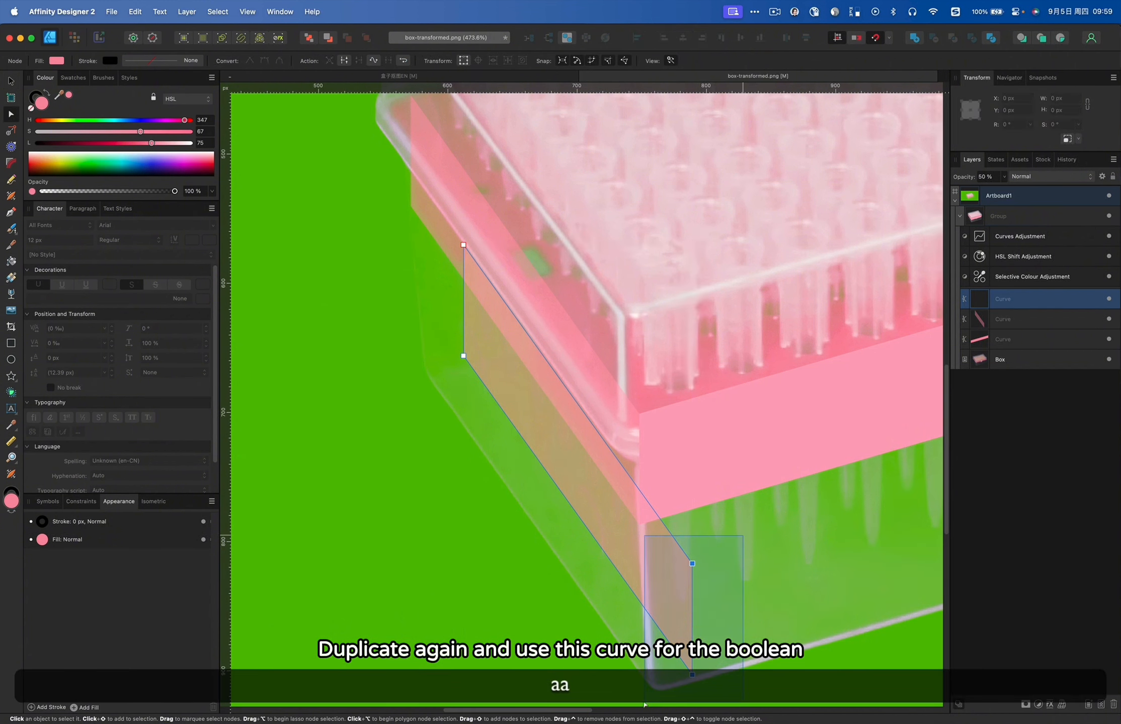
{"action": "key", "text": "v"}
{"action": "left_click_drag", "start_coordinate": [541, 373], "coordinate": [462, 481]}
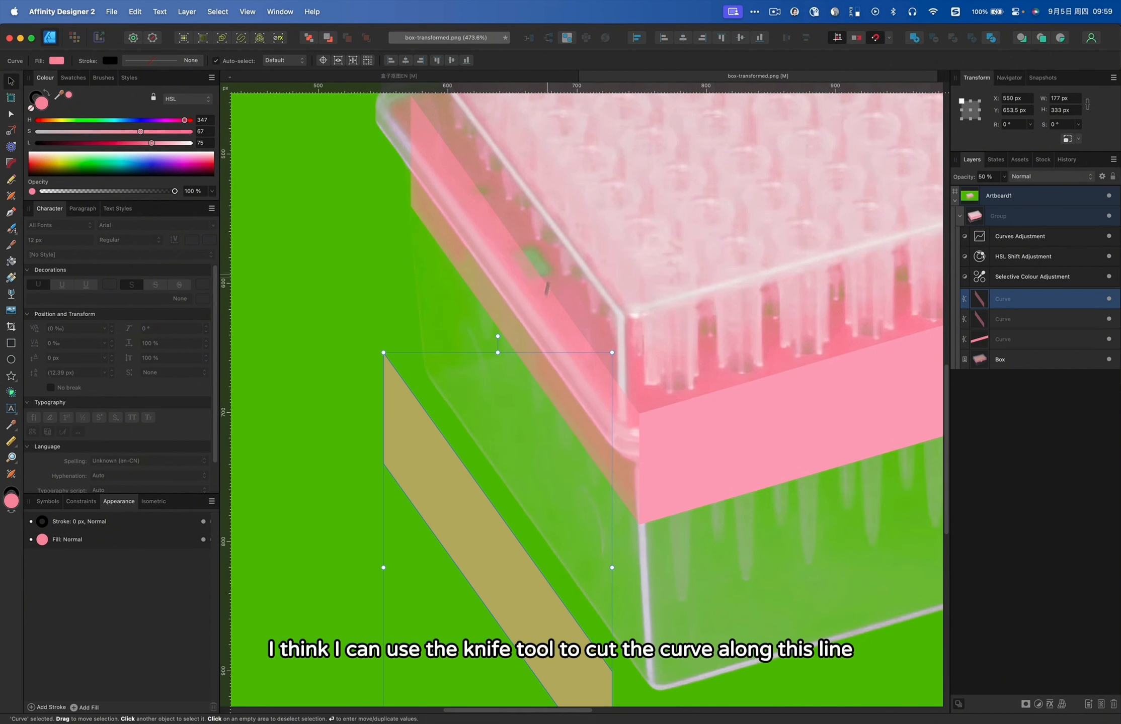
{"action": "key", "text": "super+z"}
- Cut the offset copy along a straight vertical line with the Knife tool and remove its lower-right piece
{"action": "key", "text": "k"}
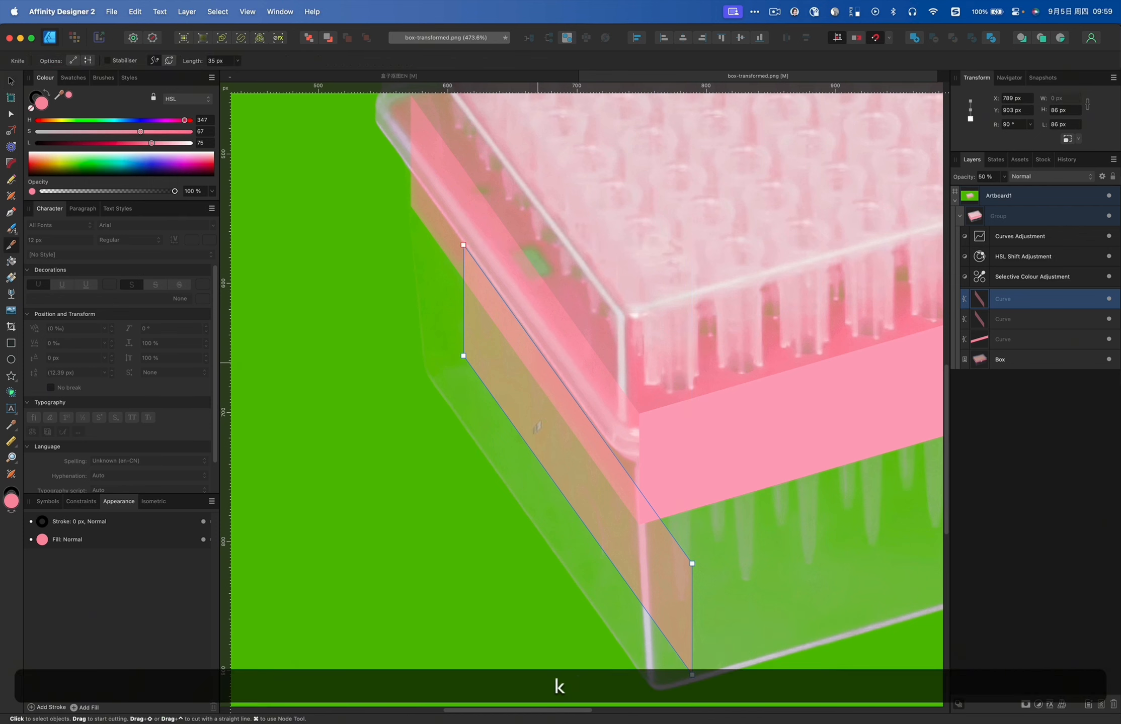
{"action": "left_click_drag", "start_coordinate": [542, 279], "coordinate": [537, 272]}
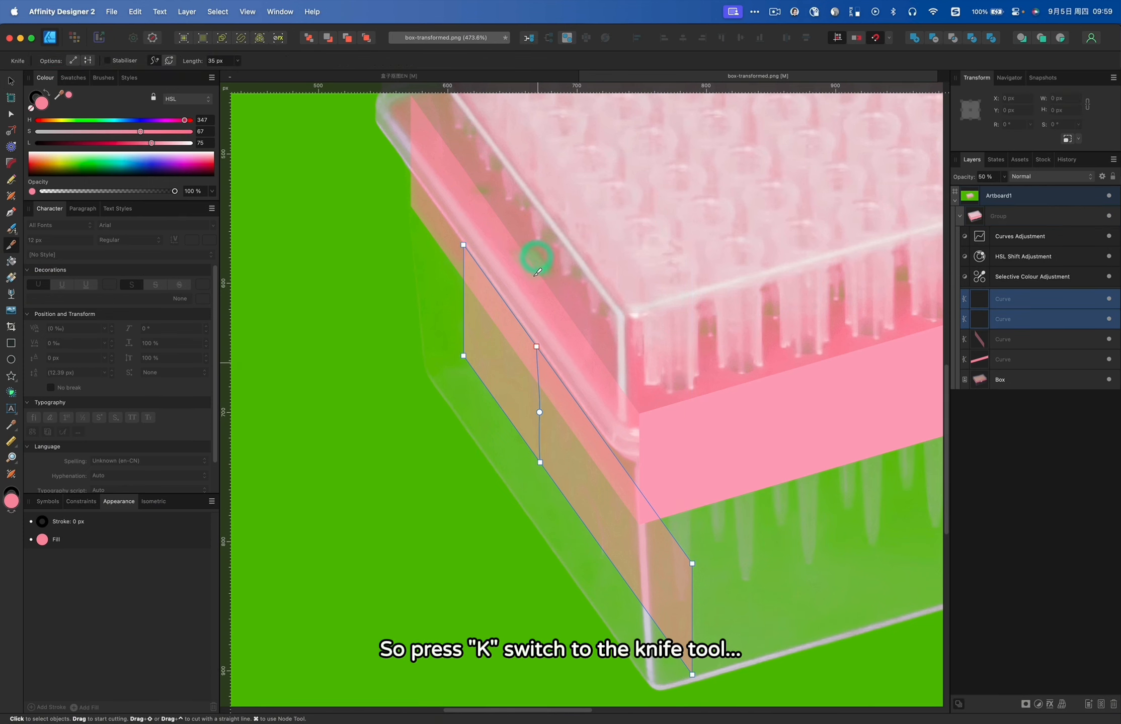
{"action": "key", "text": "super+z"}
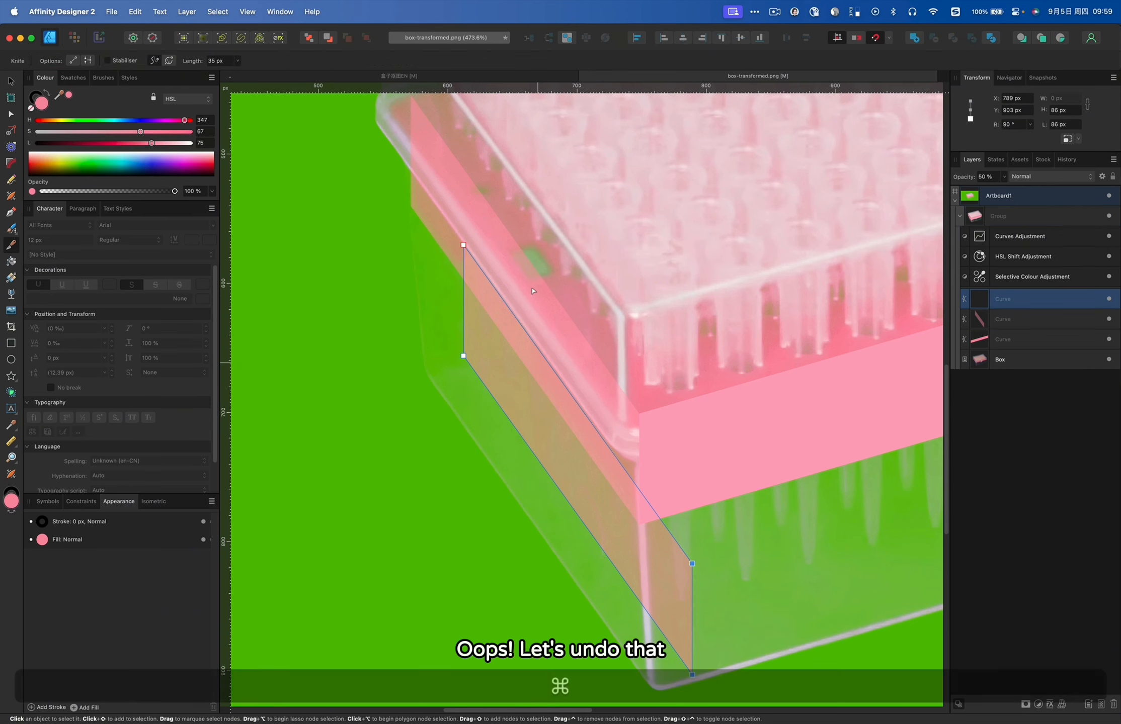
{"action": "left_click_drag", "start_coordinate": [535, 283], "coordinate": [534, 554]}
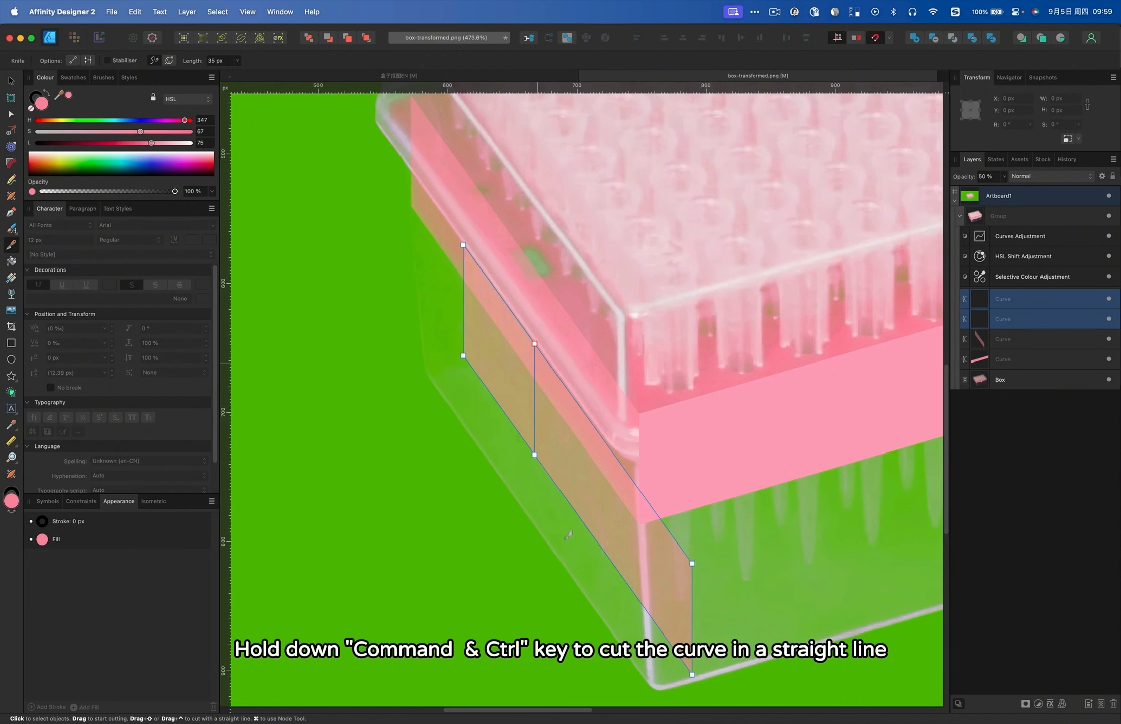
{"action": "key", "text": "v"}
{"action": "key", "text": "super+x"}
- Subtract the remaining cut piece from the translucent side curve and set the result's opacity to 100%
{"action": "left_click", "coordinate": [548, 386], "text": "shift"}
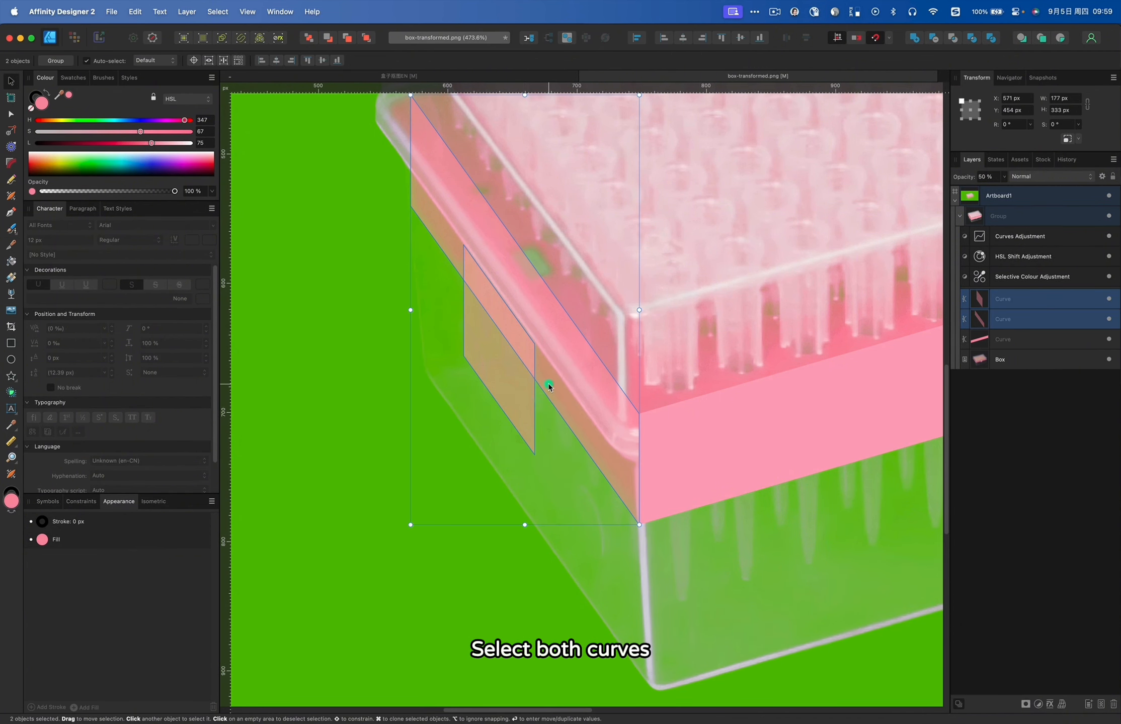
{"action": "left_click", "coordinate": [934, 39]}
{"action": "left_click_drag", "start_coordinate": [668, 375], "coordinate": [558, 361]}
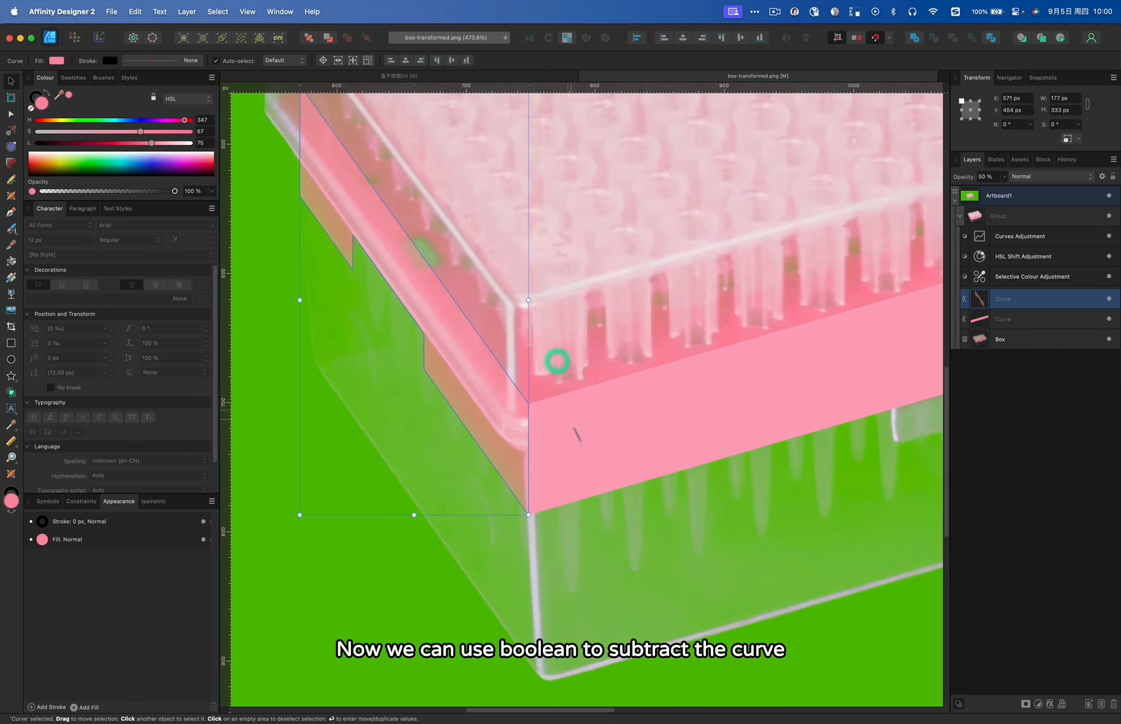
{"action": "key", "text": "0"}
{"action": "scroll", "coordinate": [543, 455], "scroll_direction": "down", "scroll_amount": 3}
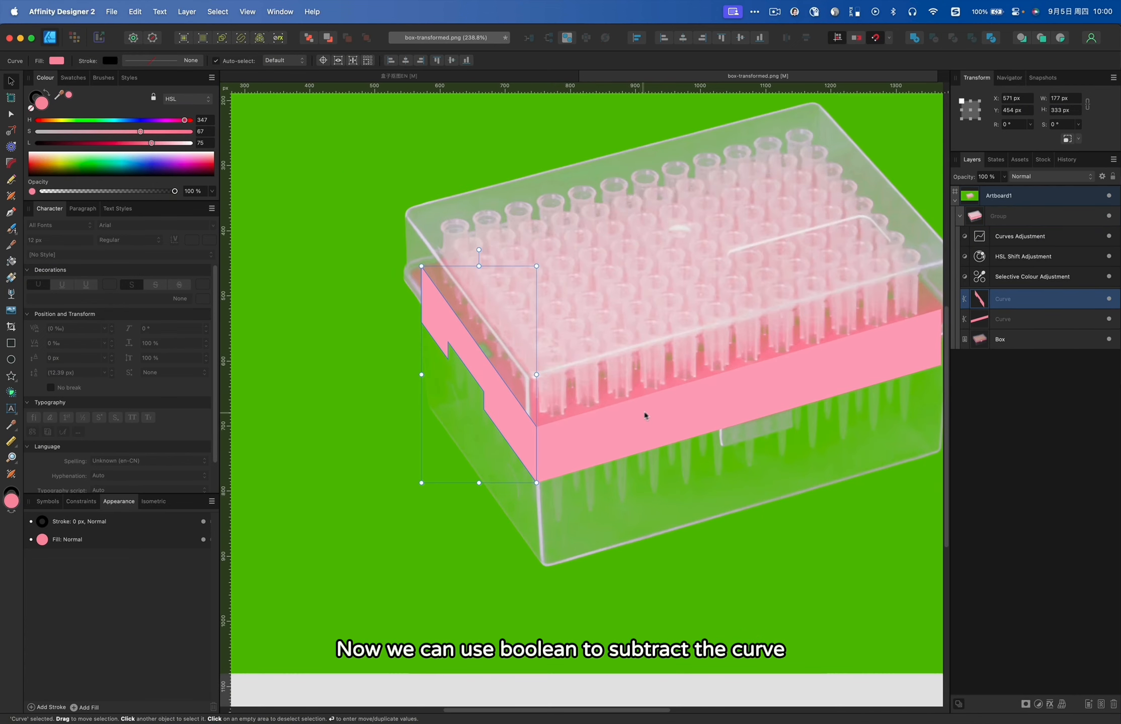
- Move the front curve's upper-right node outward to about X 1377 px, Y 519 px to match the box's perspective
{"action": "left_click", "coordinate": [664, 407], "text": "shift"}
{"action": "left_click_drag", "start_coordinate": [769, 393], "coordinate": [633, 401]}
{"action": "scroll", "coordinate": [818, 332], "scroll_direction": "up", "scroll_amount": 5}
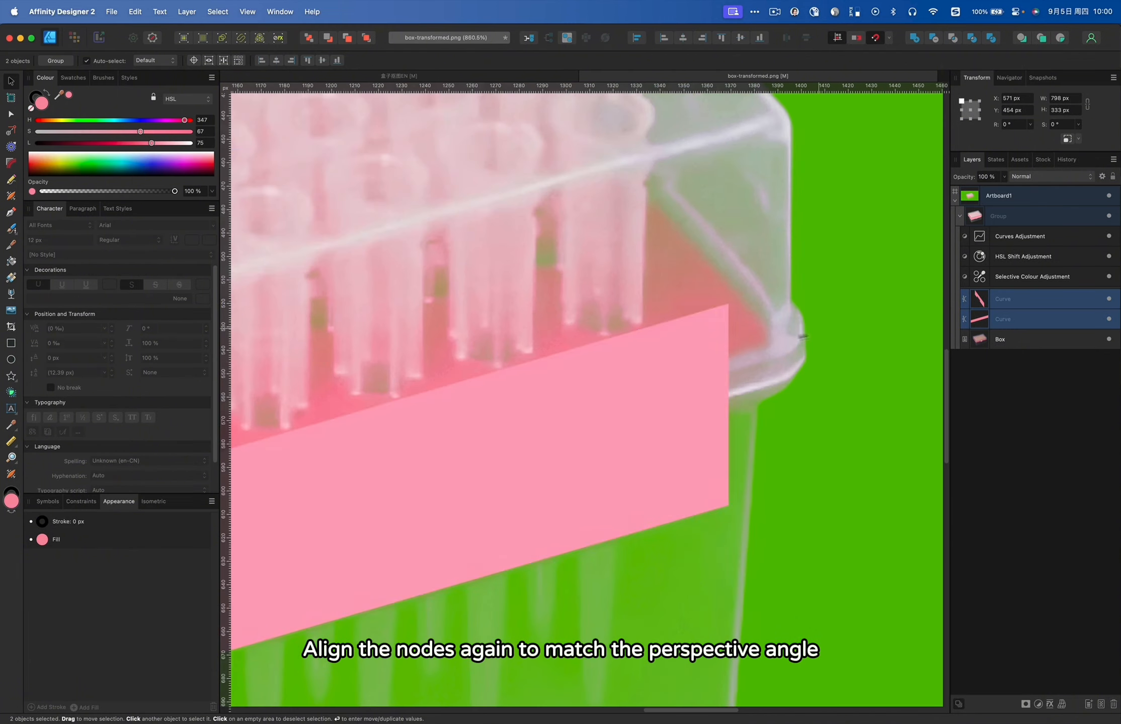
{"action": "left_click", "coordinate": [703, 362]}
{"action": "key", "text": "a"}
{"action": "left_click_drag", "start_coordinate": [729, 304], "coordinate": [748, 302]}
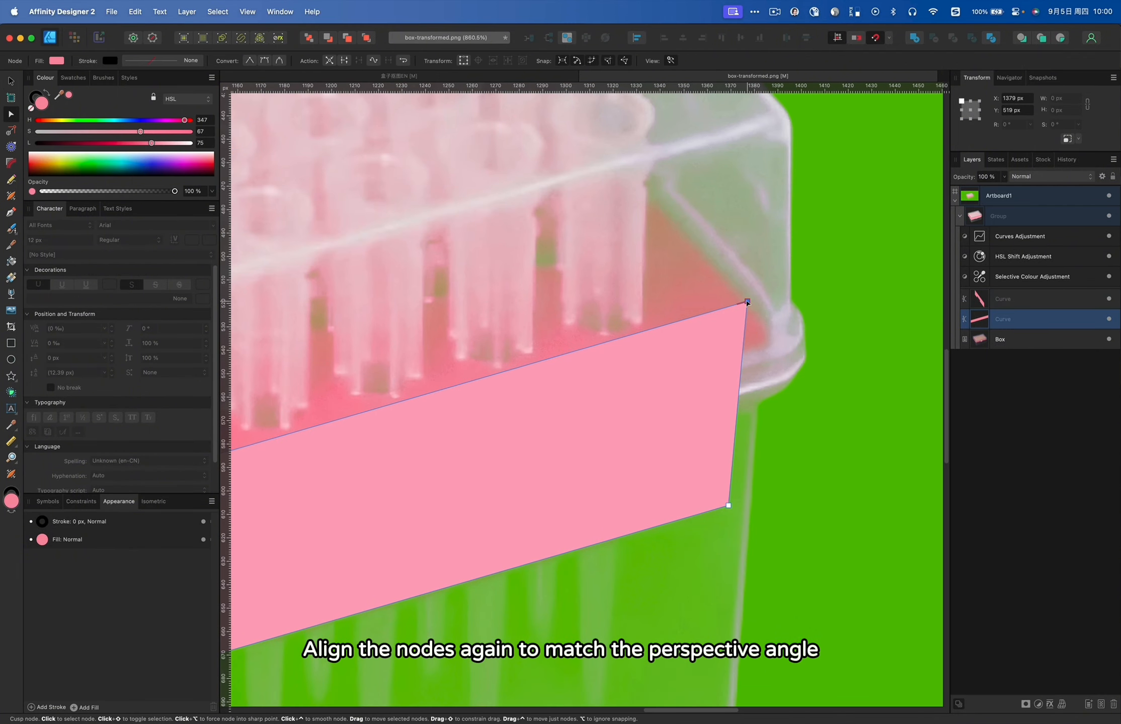
- Move the side curve's upper-left node outward to about X 561 px, Y 452 px to match the box's perspective
{"action": "scroll", "coordinate": [748, 302], "scroll_direction": "down", "scroll_amount": 5}
{"action": "scroll", "coordinate": [890, 475], "scroll_direction": "up", "scroll_amount": 3}
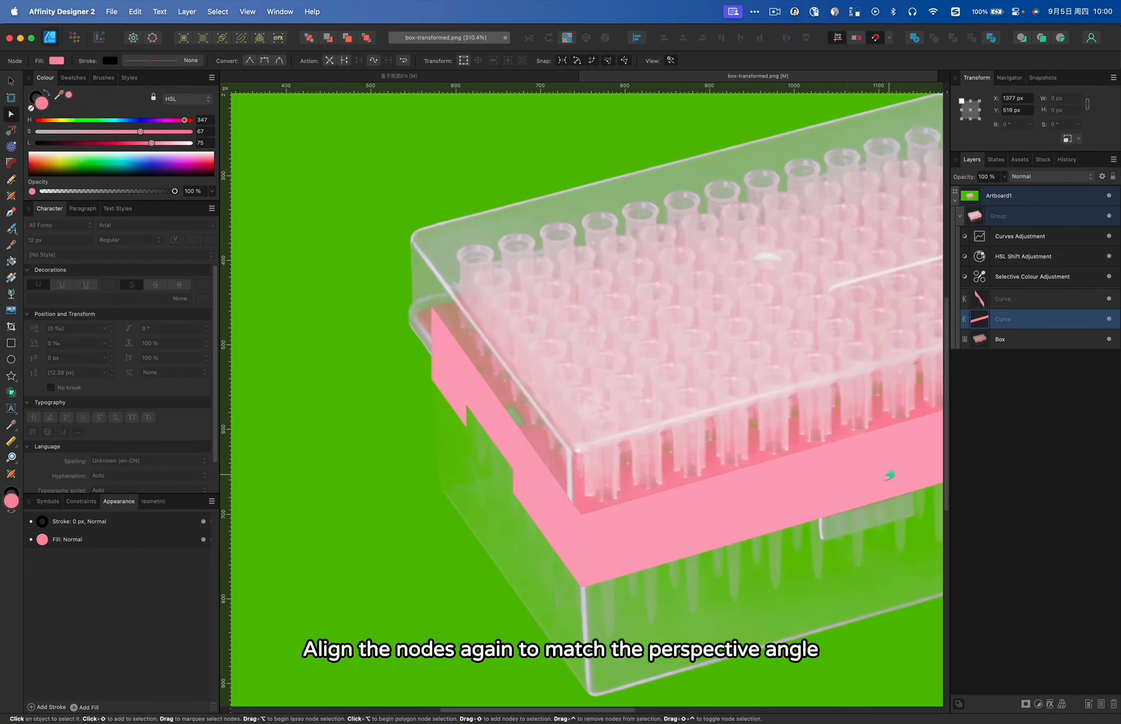
{"action": "left_click", "coordinate": [436, 328]}
{"action": "scroll", "coordinate": [434, 329], "scroll_direction": "up", "scroll_amount": 4}
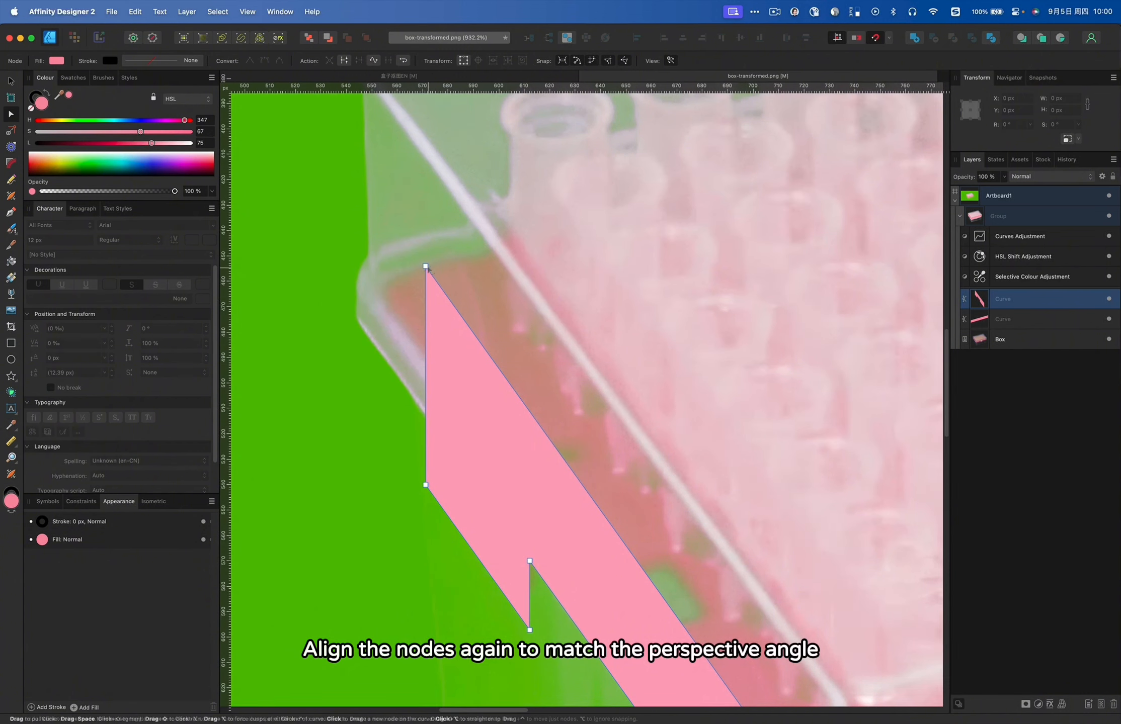
{"action": "left_click", "coordinate": [408, 263]}
{"action": "left_click_drag", "start_coordinate": [408, 264], "coordinate": [402, 263]}
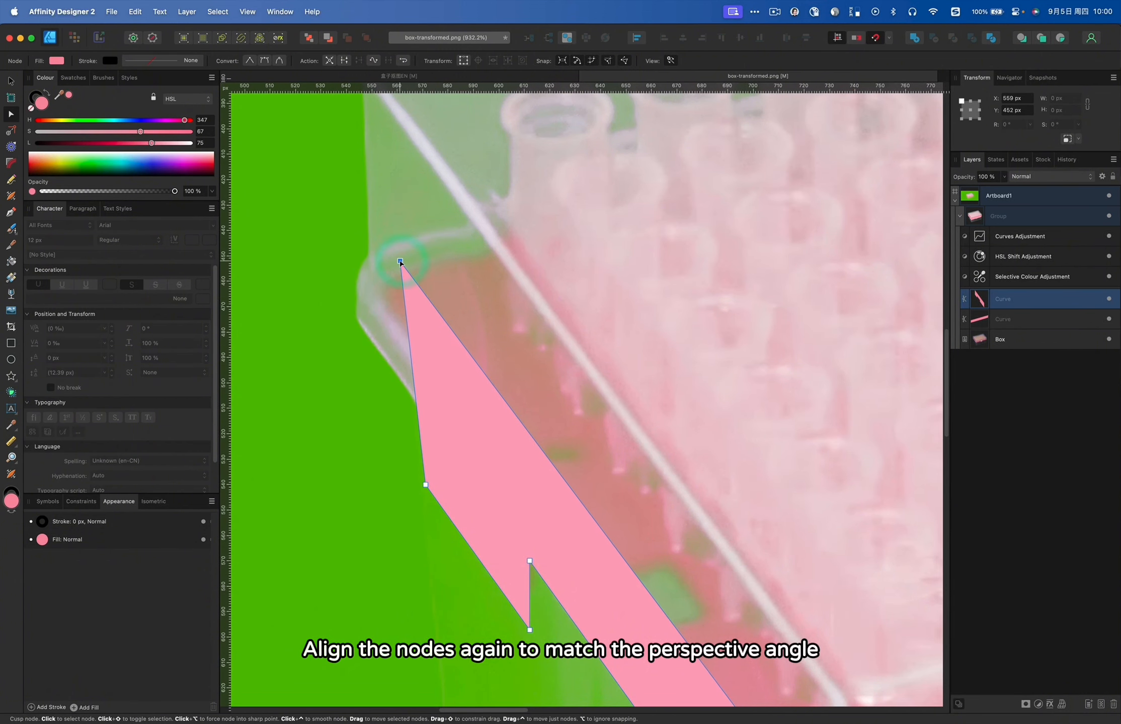
- Set the side curve's opacity to 60% and round the sharp corner at the notch's lower right with the Corner tool
{"action": "scroll", "coordinate": [400, 263], "scroll_direction": "down", "scroll_amount": 5}
{"action": "scroll", "coordinate": [514, 487], "scroll_direction": "up", "scroll_amount": 3}
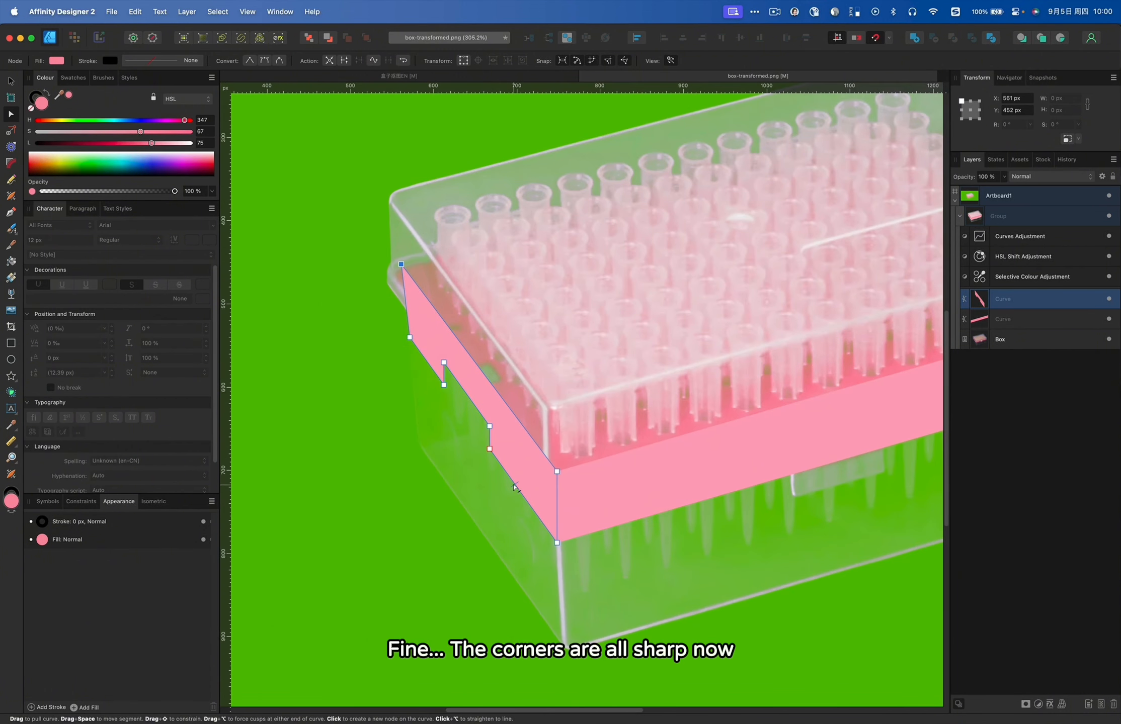
{"action": "scroll", "coordinate": [514, 487], "scroll_direction": "down", "scroll_amount": 2}
{"action": "scroll", "coordinate": [514, 487], "scroll_direction": "up", "scroll_amount": 8}
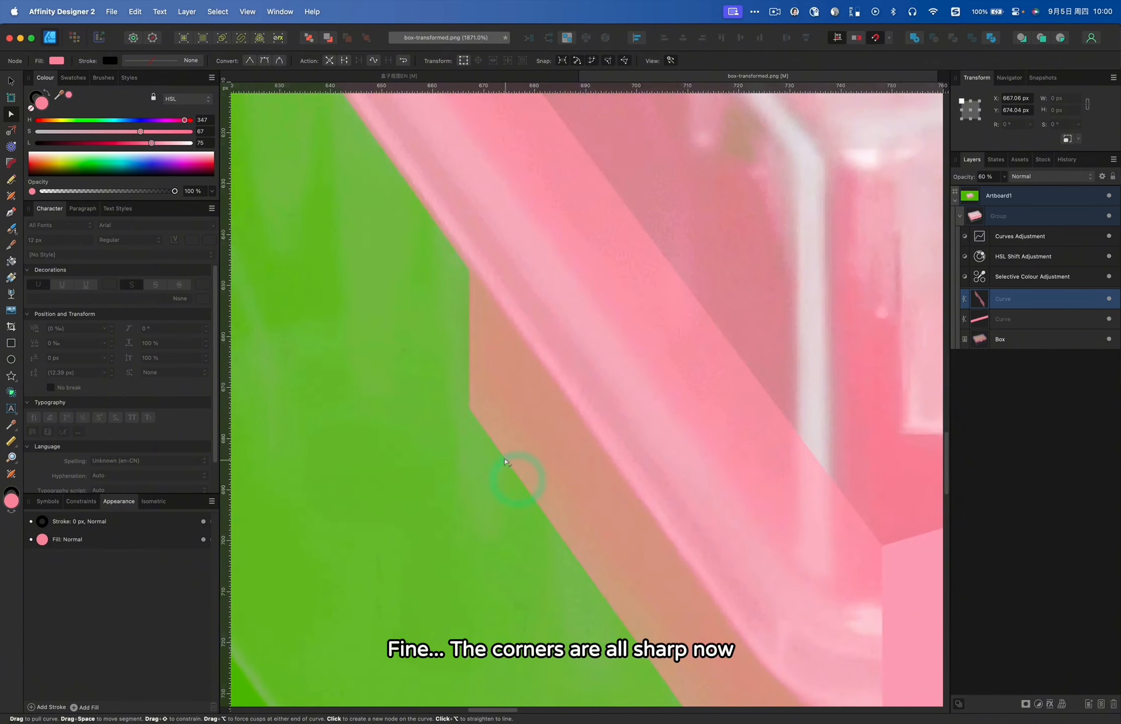
{"action": "key", "text": "c"}
{"action": "left_click_drag", "start_coordinate": [469, 409], "coordinate": [510, 413]}
- Round the side curve's pointed corner left of the notch to a radius of about 5.37 px
{"action": "scroll", "coordinate": [510, 413], "scroll_direction": "down", "scroll_amount": 4}
{"action": "scroll", "coordinate": [510, 413], "scroll_direction": "up", "scroll_amount": 4}
{"action": "scroll", "coordinate": [510, 413], "scroll_direction": "left", "scroll_amount": 3}
{"action": "left_click_drag", "start_coordinate": [553, 450], "coordinate": [523, 467]}
{"action": "scroll", "coordinate": [534, 463], "scroll_direction": "up", "scroll_amount": 4}
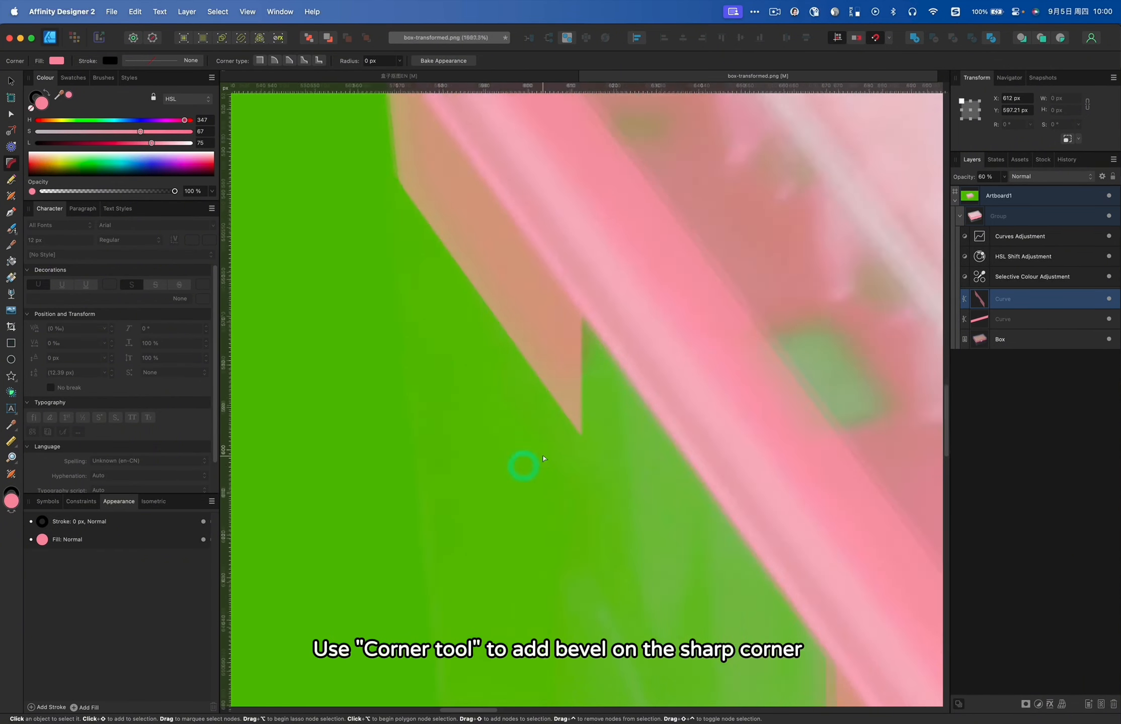
{"action": "left_click_drag", "start_coordinate": [588, 434], "coordinate": [561, 350]}
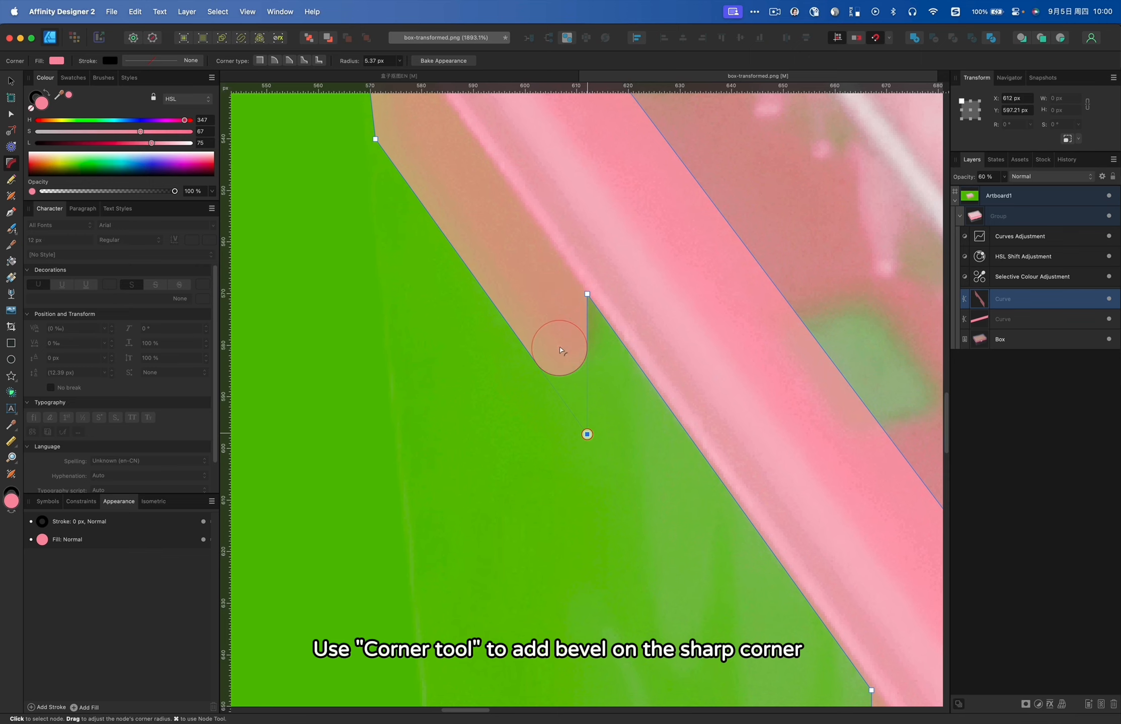
- Move the two lower nodes of the side curve's upper tab up to about Y 532.79 px and Y 590 px
{"action": "scroll", "coordinate": [379, 261], "scroll_direction": "up", "scroll_amount": 5}
{"action": "scroll", "coordinate": [379, 261], "scroll_direction": "left", "scroll_amount": 2}
{"action": "left_click_drag", "start_coordinate": [423, 310], "coordinate": [469, 275]}
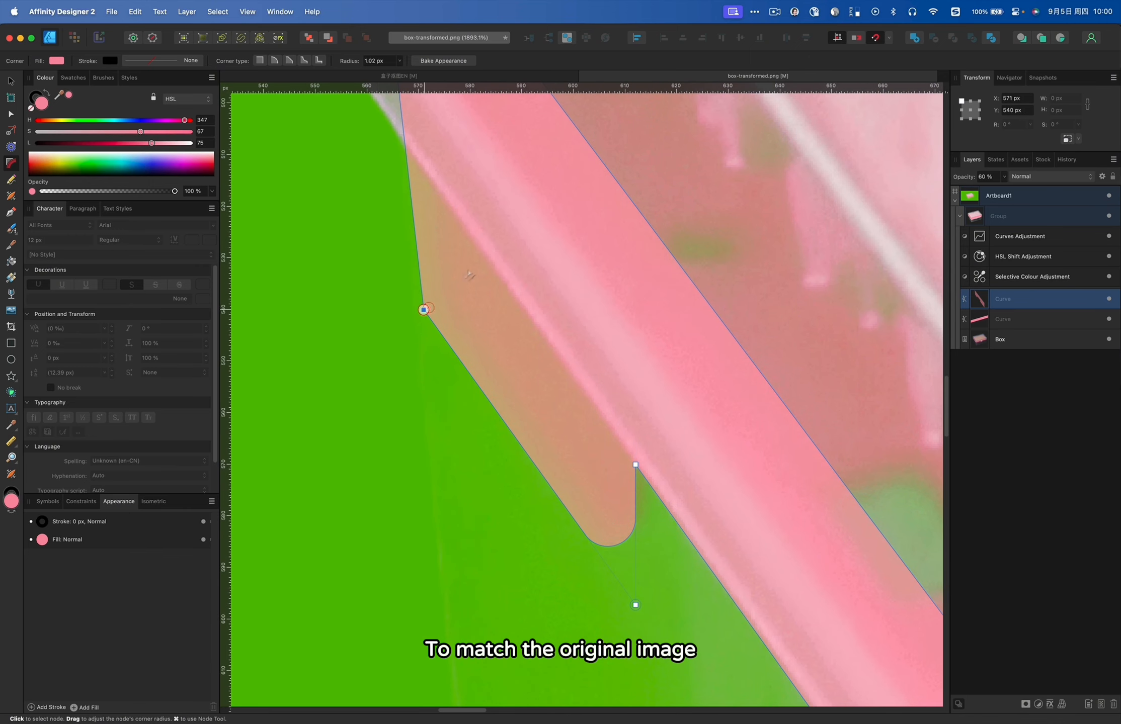
{"action": "key", "text": "a"}
{"action": "left_click", "coordinate": [636, 605], "text": "shift"}
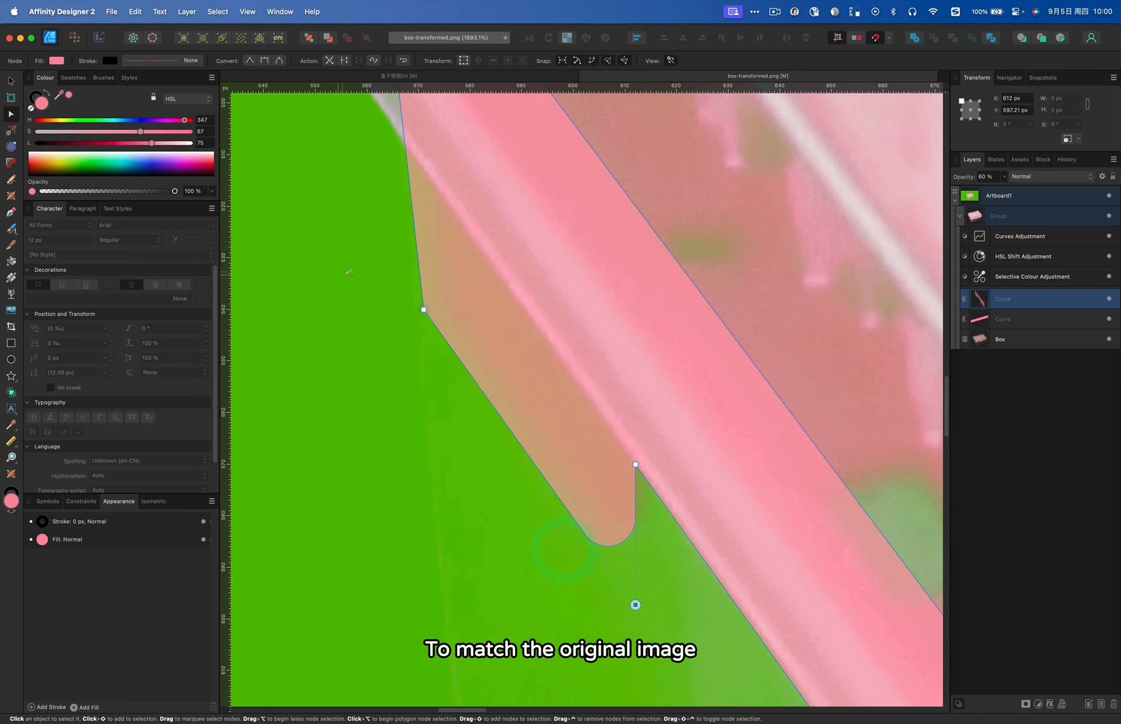
{"action": "left_click_drag", "start_coordinate": [636, 605], "coordinate": [635, 569]}
{"action": "left_click_drag", "start_coordinate": [596, 632], "coordinate": [597, 633]}
- Round the upper tab's left corner on the side curve to a radius of about 8.1 px
{"action": "key", "text": "c"}
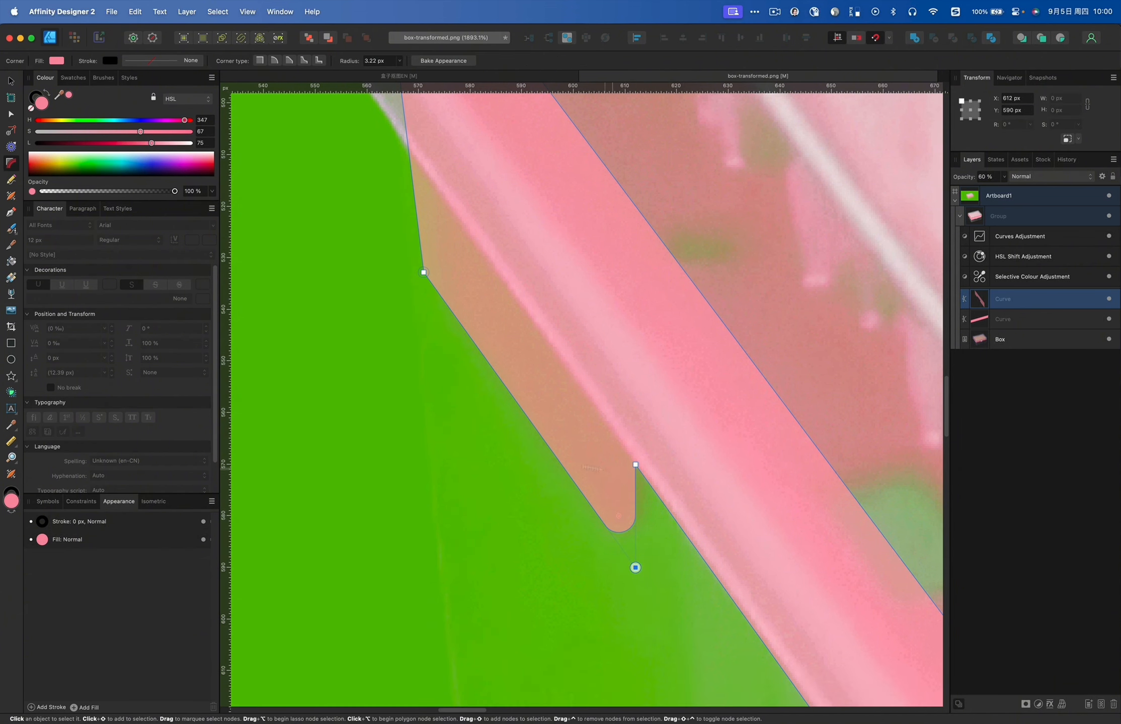
{"action": "scroll", "coordinate": [535, 452], "scroll_direction": "down", "scroll_amount": 8}
{"action": "scroll", "coordinate": [508, 391], "scroll_direction": "up", "scroll_amount": 8}
{"action": "left_click_drag", "start_coordinate": [496, 375], "coordinate": [454, 437]}
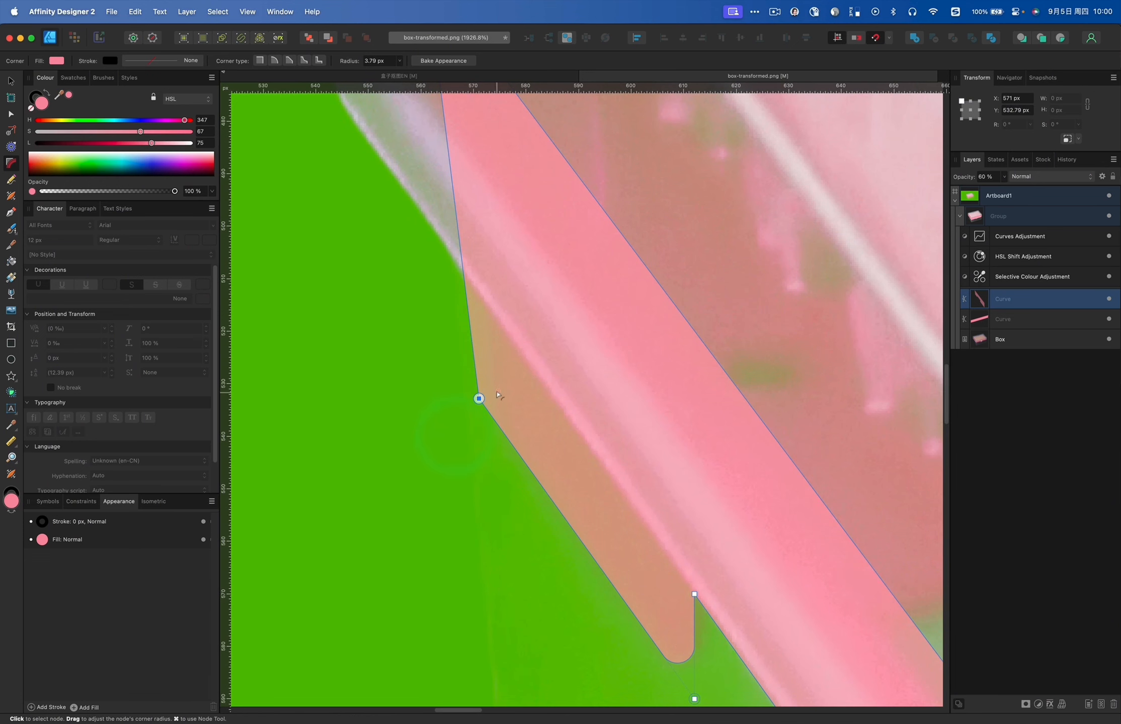
{"action": "scroll", "coordinate": [521, 389], "scroll_direction": "down", "scroll_amount": 8}
{"action": "scroll", "coordinate": [513, 388], "scroll_direction": "up", "scroll_amount": 6}
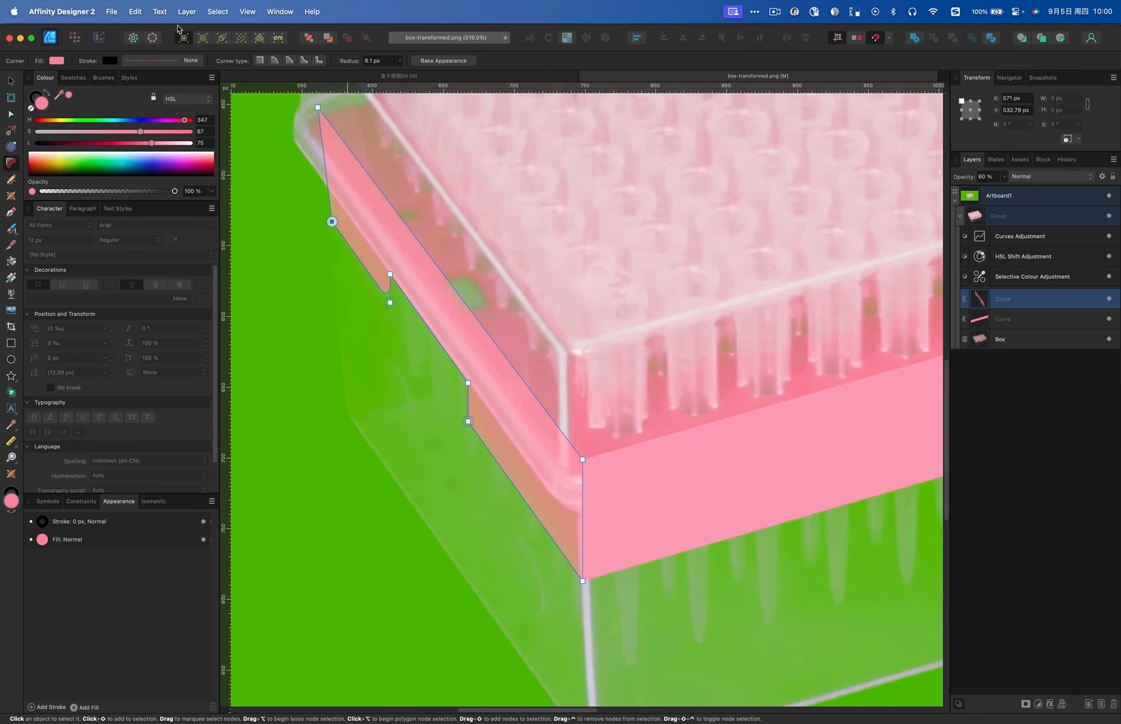
- Set the front curve's opacity to 60% and round its lower-right corner to a radius of about 10.21 px
{"action": "scroll", "coordinate": [633, 597], "scroll_direction": "up", "scroll_amount": 6}
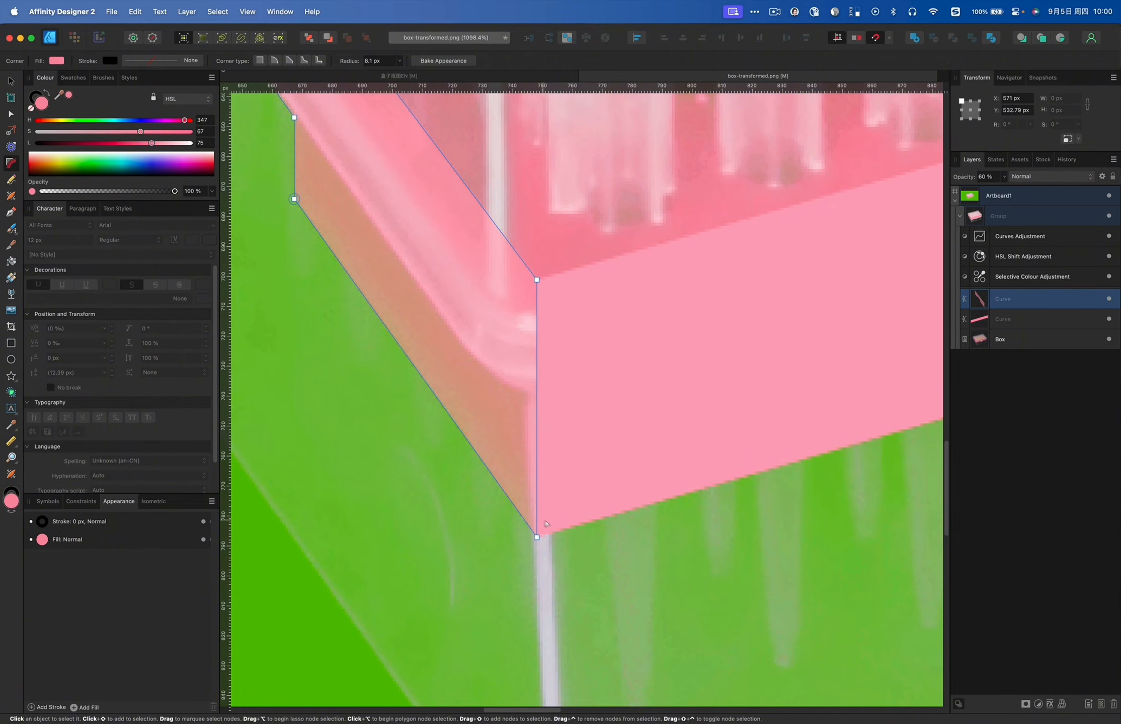
{"action": "left_click_drag", "start_coordinate": [680, 545], "coordinate": [453, 556]}
{"action": "scroll", "coordinate": [453, 556], "scroll_direction": "down", "scroll_amount": 7}
{"action": "left_click", "coordinate": [580, 464]}
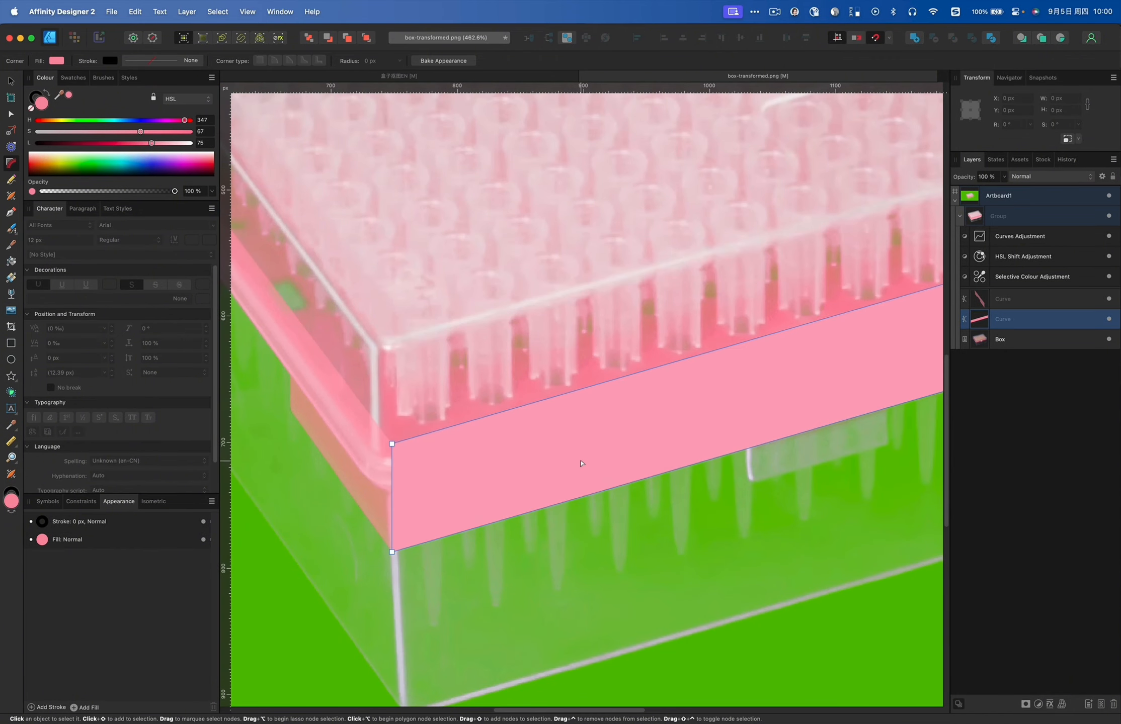
{"action": "key", "text": "6"}
{"action": "scroll", "coordinate": [581, 464], "scroll_direction": "right", "scroll_amount": 5}
{"action": "scroll", "coordinate": [669, 408], "scroll_direction": "up", "scroll_amount": 6}
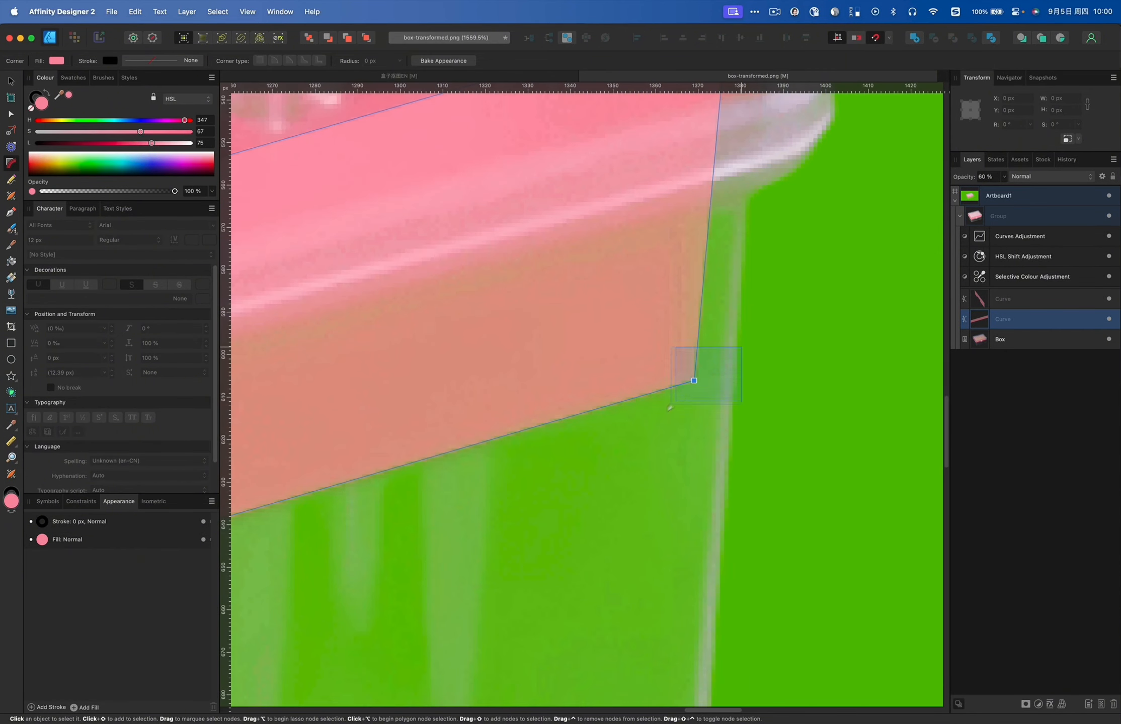
{"action": "left_click_drag", "start_coordinate": [670, 408], "coordinate": [644, 361]}
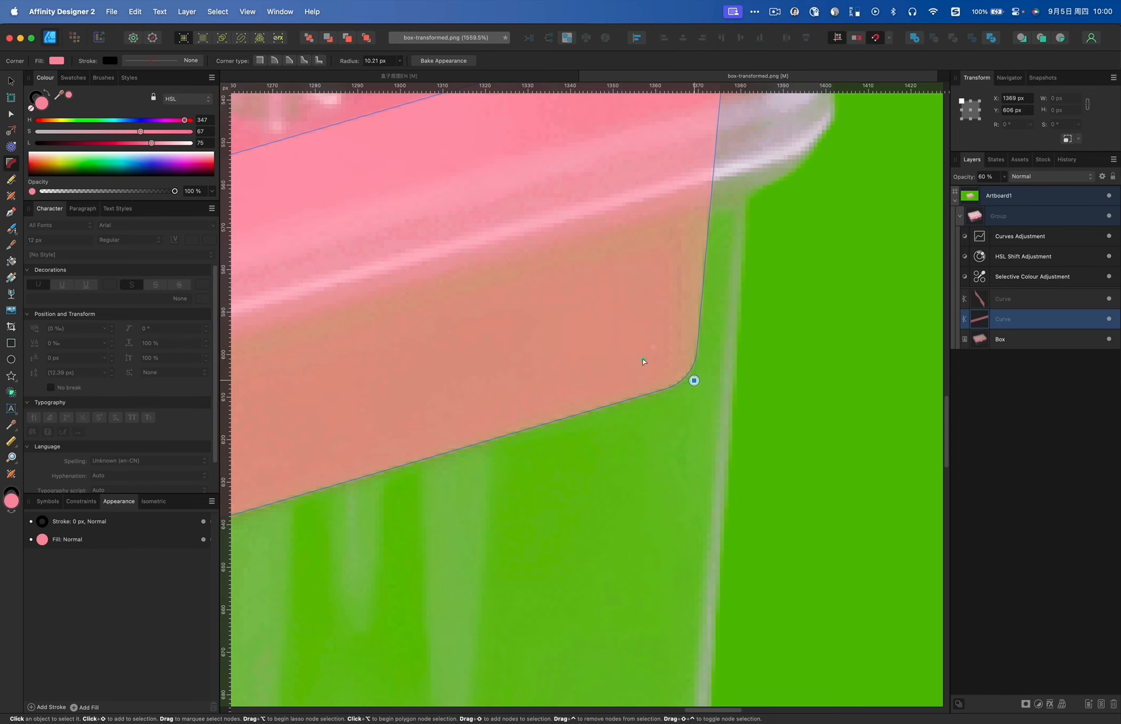
- Merge the side and front curves into one, and round the lower corner where they meet to about 18.23 px
{"action": "scroll", "coordinate": [643, 361], "scroll_direction": "down", "scroll_amount": 6}
{"action": "left_click_drag", "start_coordinate": [526, 475], "coordinate": [1116, 363]}
{"action": "scroll", "coordinate": [512, 451], "scroll_direction": "up", "scroll_amount": 5}
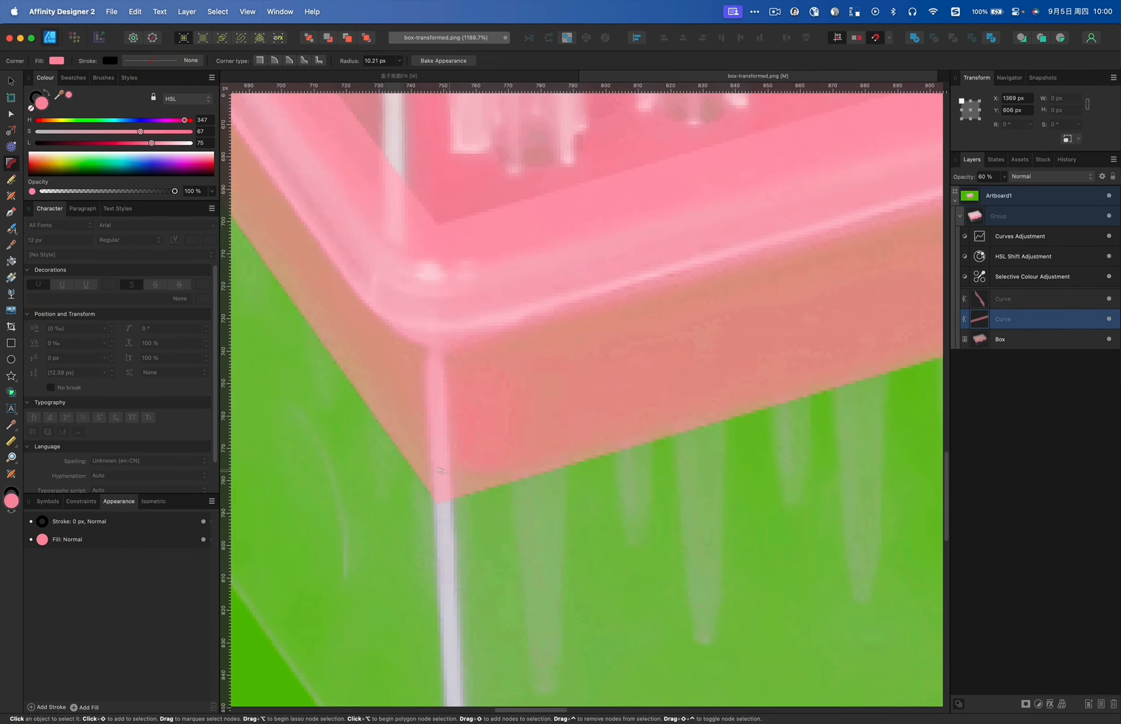
{"action": "left_click", "coordinate": [397, 424], "text": "shift"}
{"action": "scroll", "coordinate": [441, 437], "scroll_direction": "down", "scroll_amount": 5}
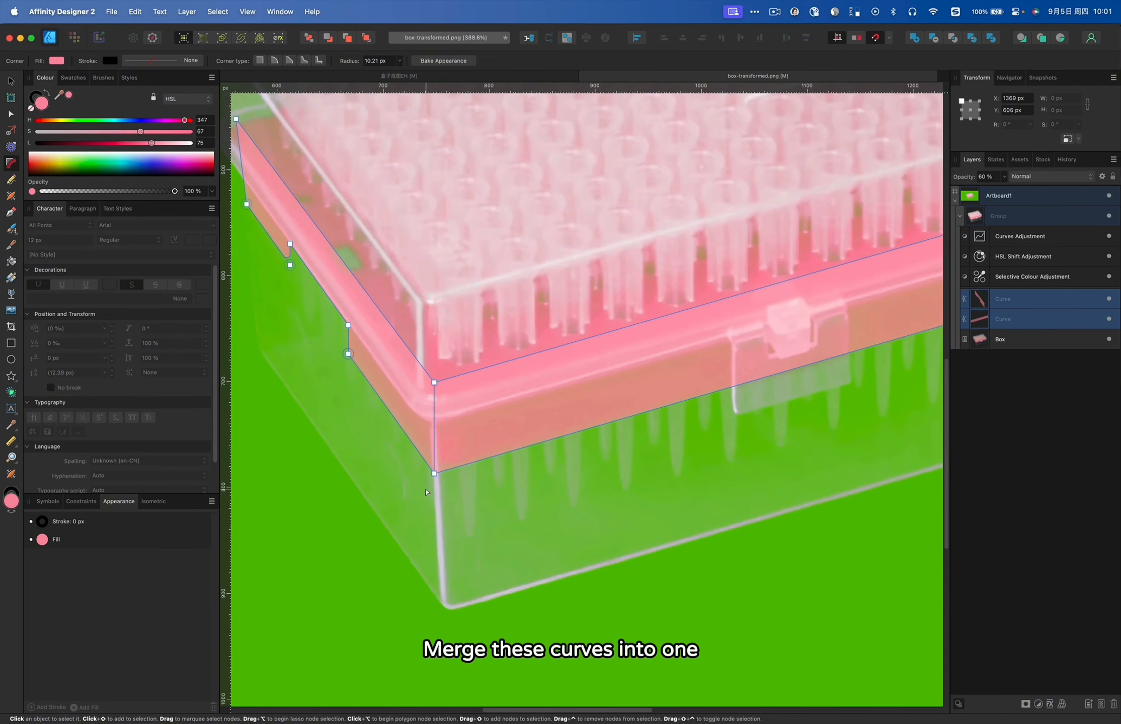
{"action": "left_click", "coordinate": [915, 38]}
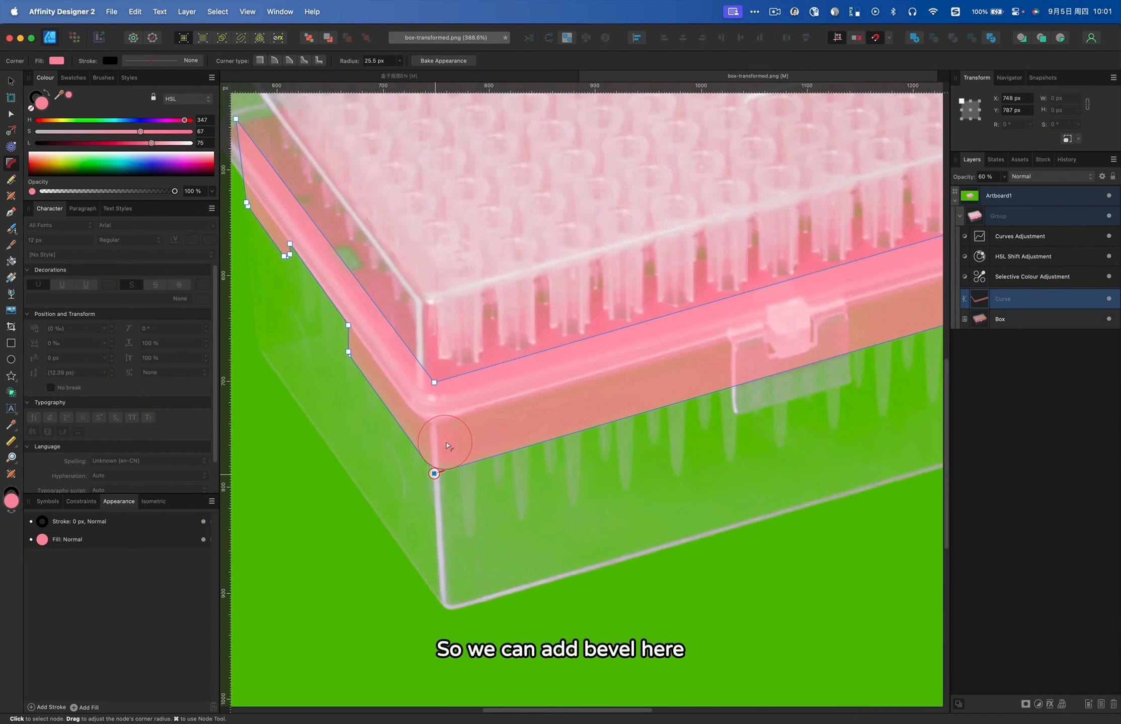
{"action": "scroll", "coordinate": [440, 456], "scroll_direction": "down", "scroll_amount": 4}
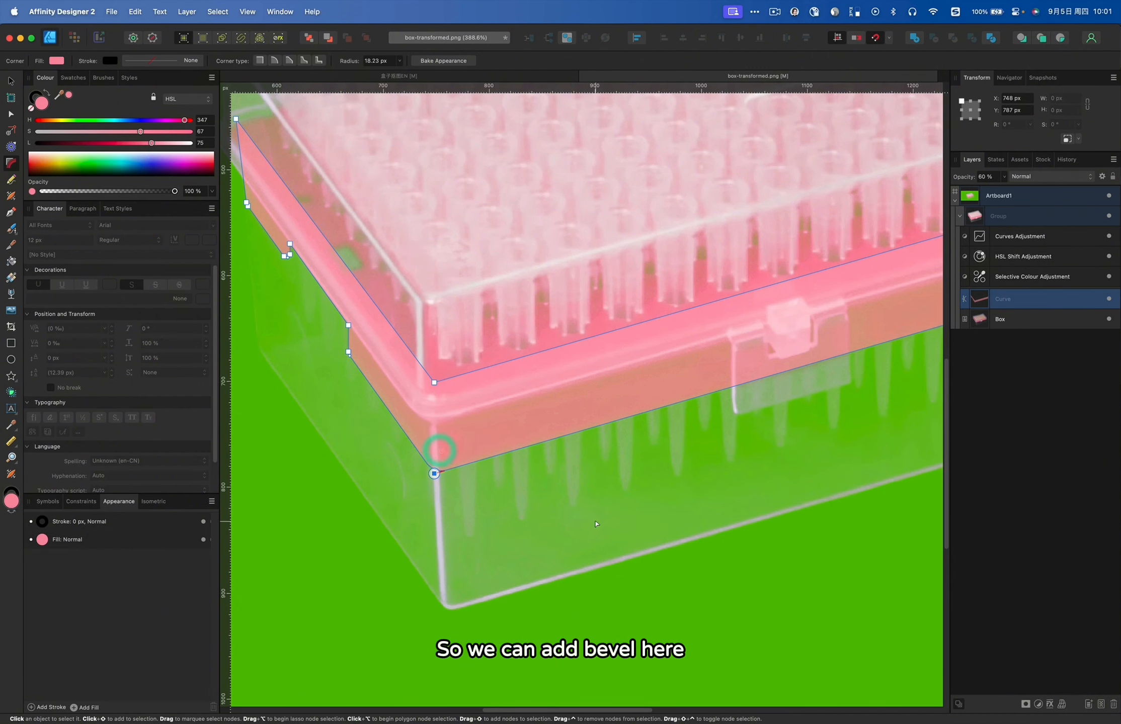
- Move the merged pink curve behind the Box layer within the group
{"action": "key", "text": "v"}
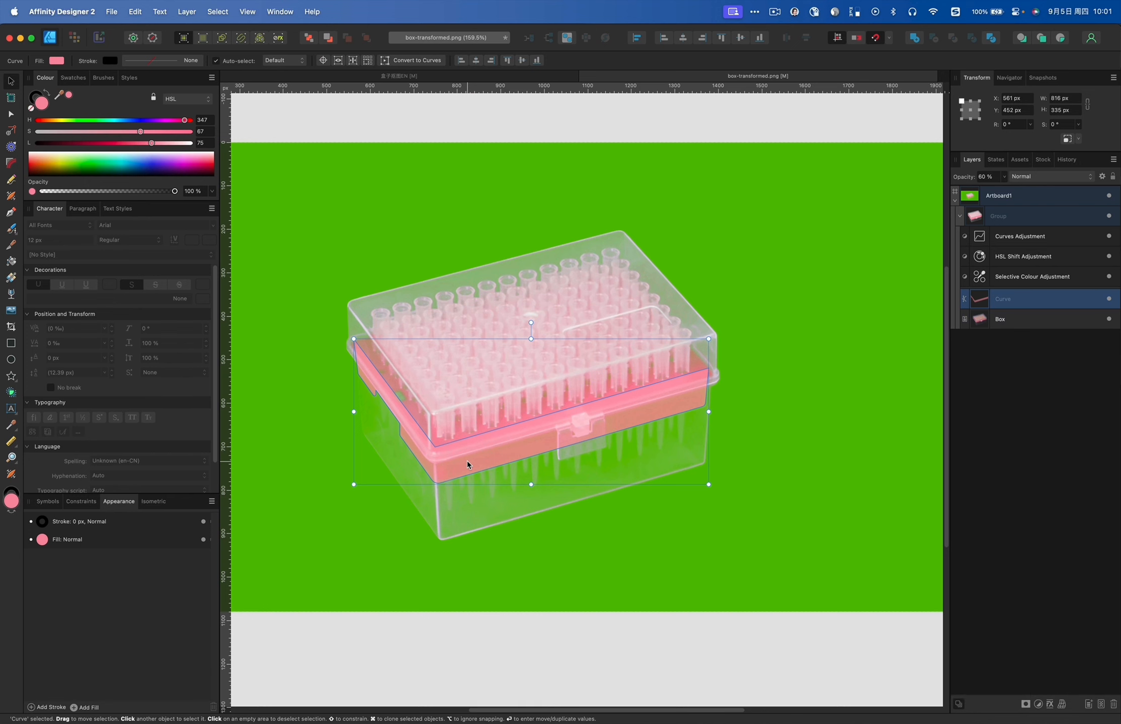
{"action": "left_click_drag", "start_coordinate": [1049, 332], "coordinate": [1026, 322]}
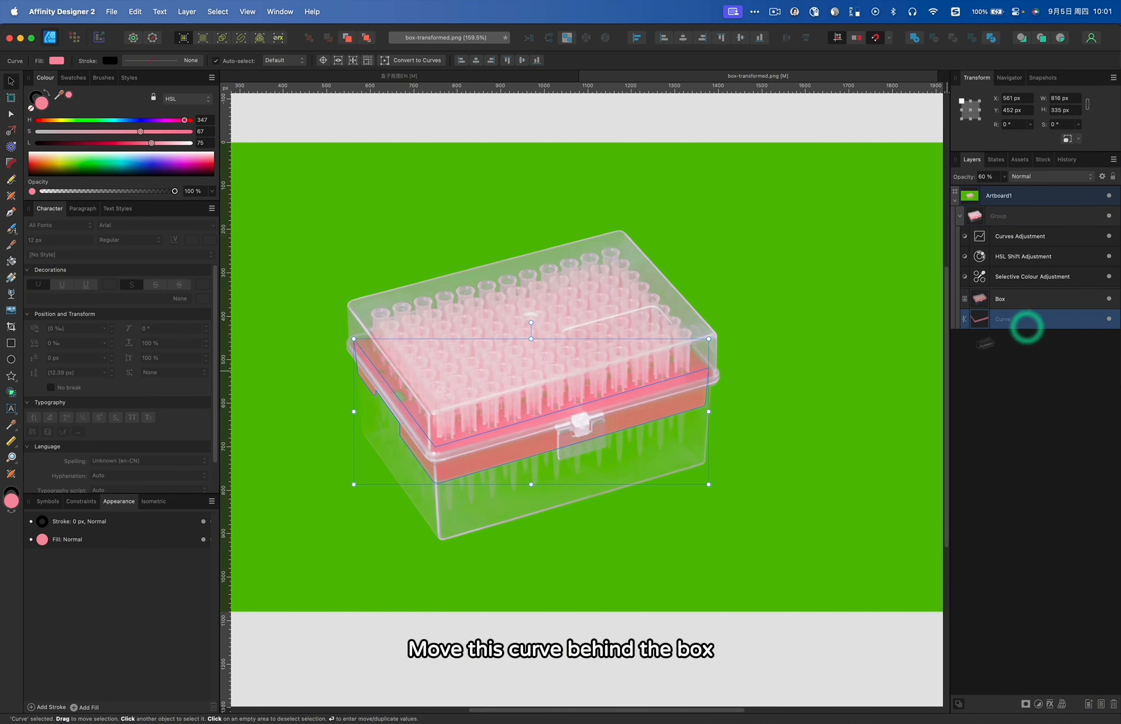
{"action": "left_click", "coordinate": [780, 418]}
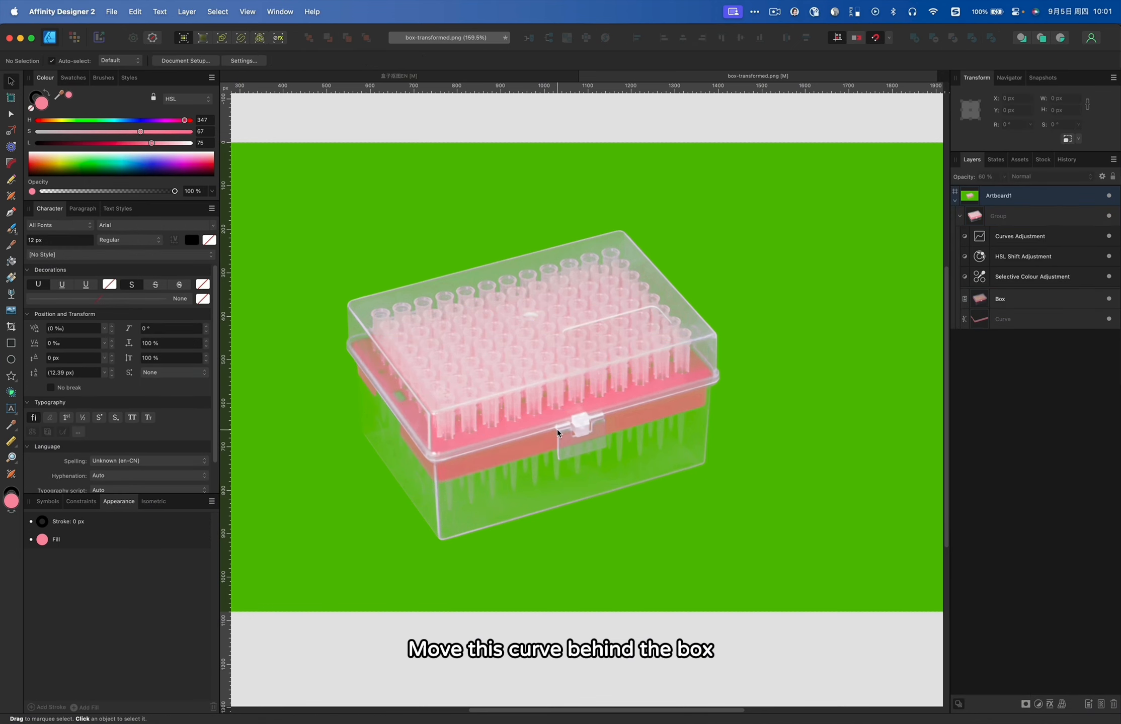
- Group the Box image and the merged curve together
{"action": "left_click", "coordinate": [1003, 299]}
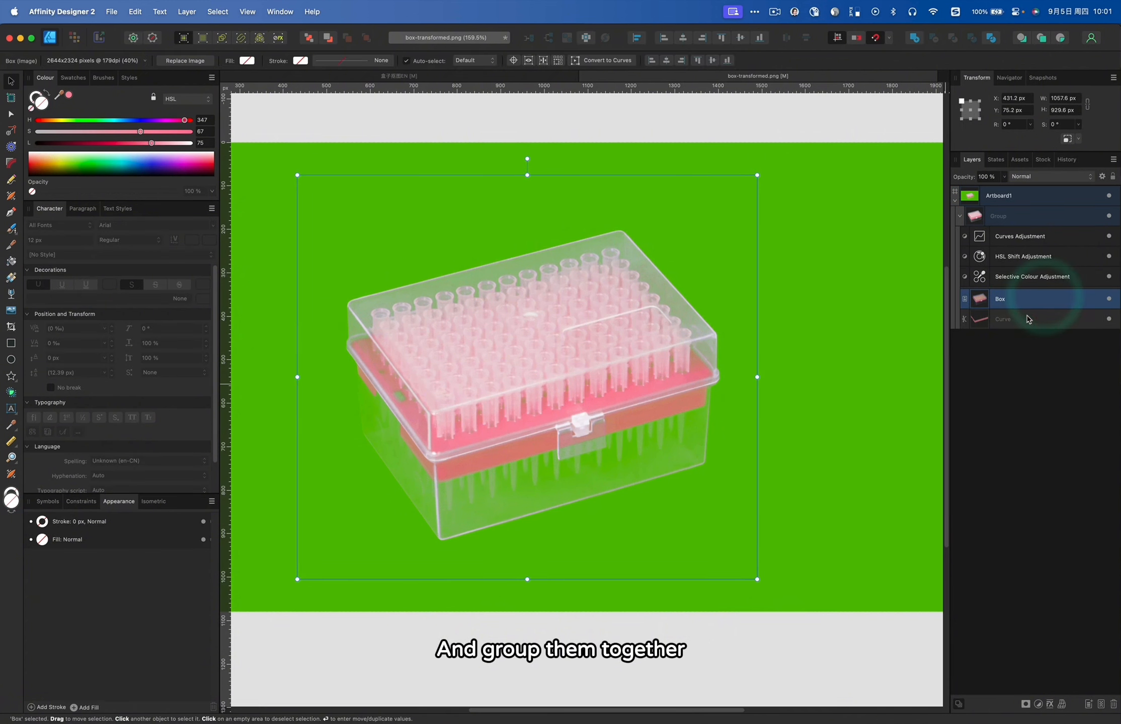
{"action": "left_click", "coordinate": [1004, 319], "text": "shift"}
{"action": "right_click", "coordinate": [607, 324]}
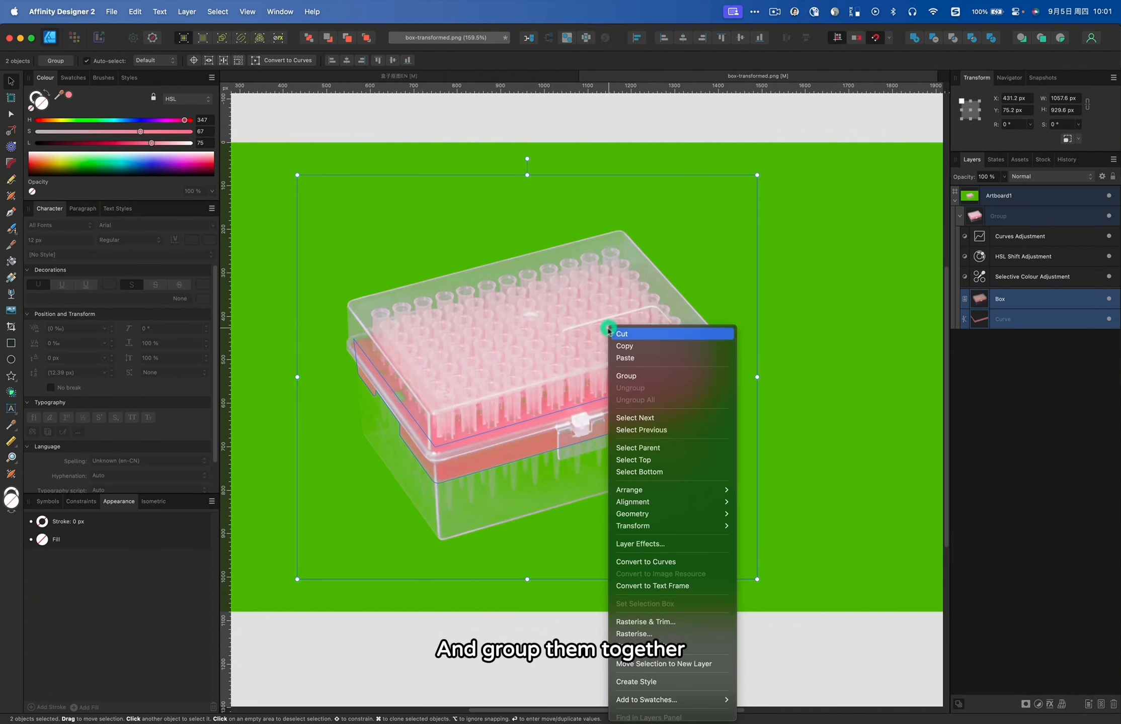
{"action": "left_click", "coordinate": [637, 378]}
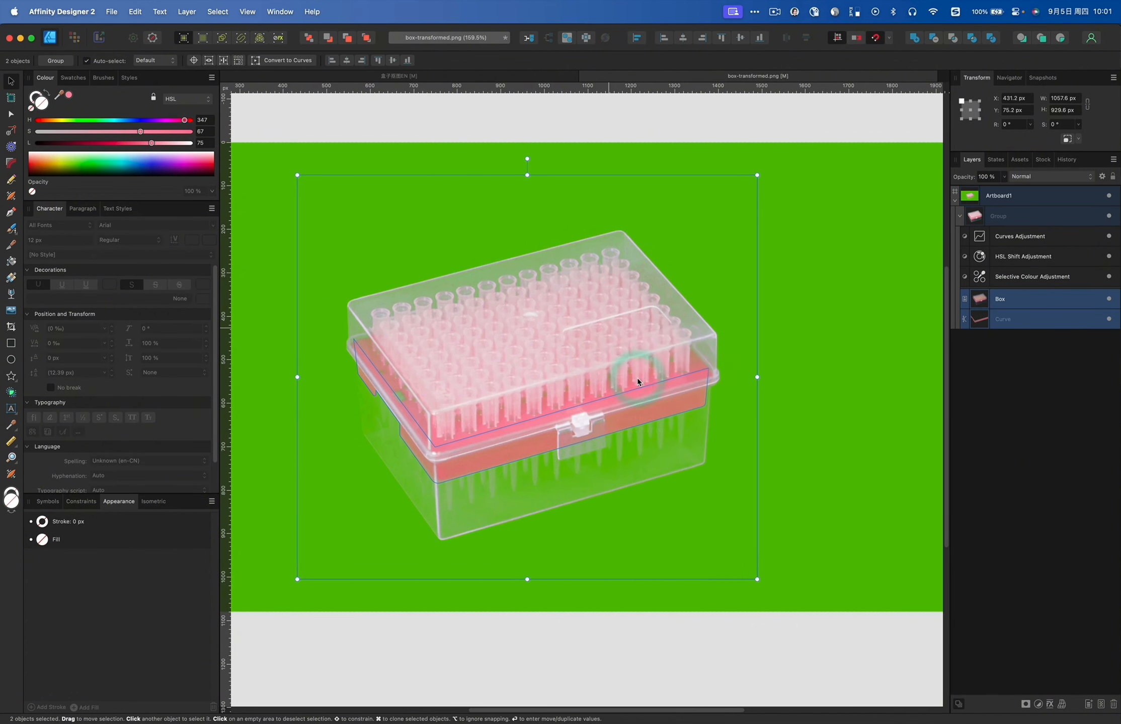
{"action": "left_click", "coordinate": [807, 351]}
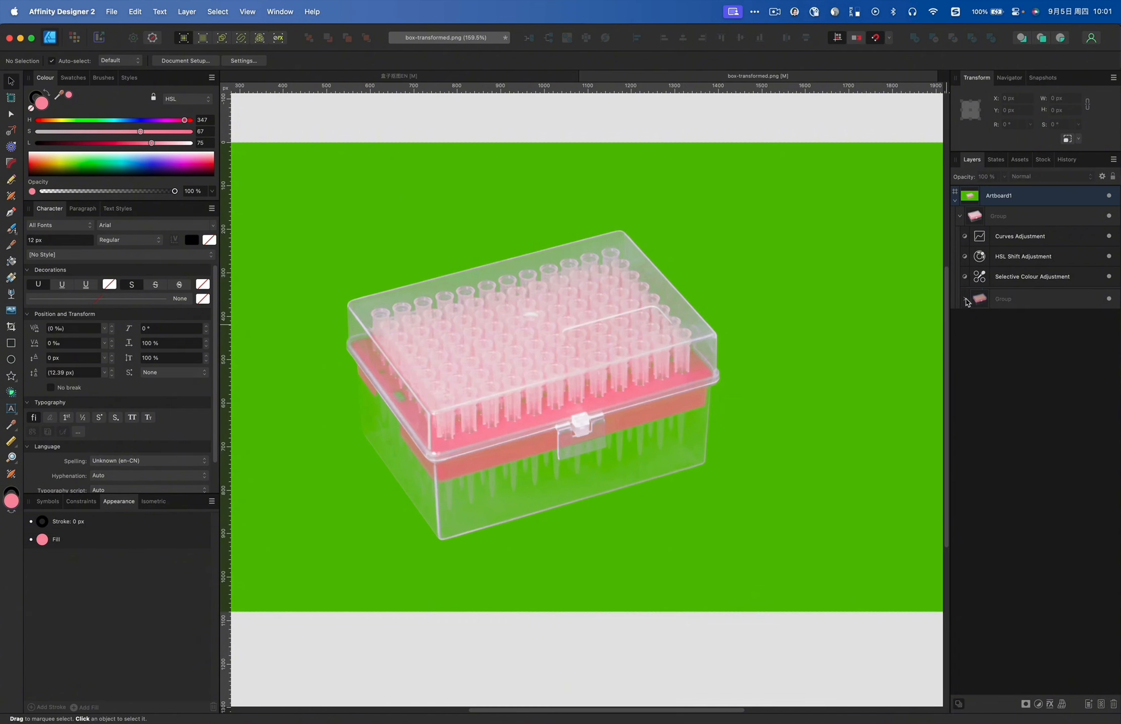
- Expand the new group in the layer stack and check its contents and the whole box on the artboard
{"action": "left_click", "coordinate": [965, 299]}
{"action": "left_click", "coordinate": [1007, 304]}
{"action": "left_click", "coordinate": [863, 324]}
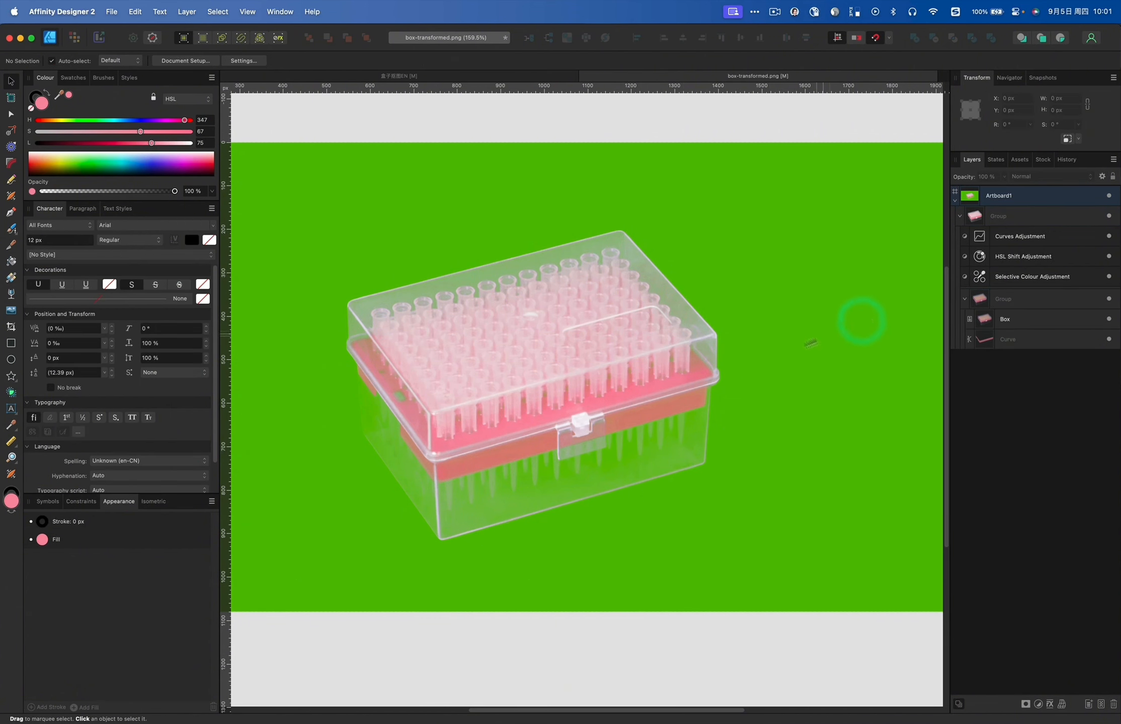
{"action": "left_click", "coordinate": [646, 358]}
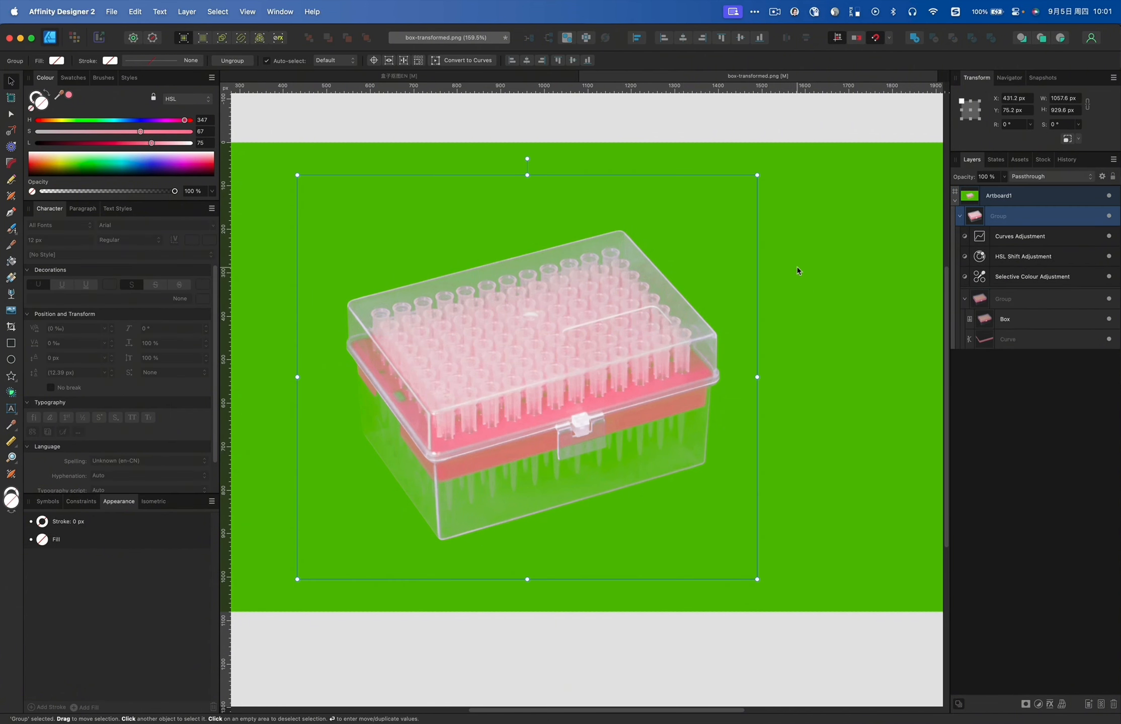
{"action": "scroll", "coordinate": [797, 270], "scroll_direction": "down", "scroll_amount": 5}
{"action": "left_click", "coordinate": [868, 213]}
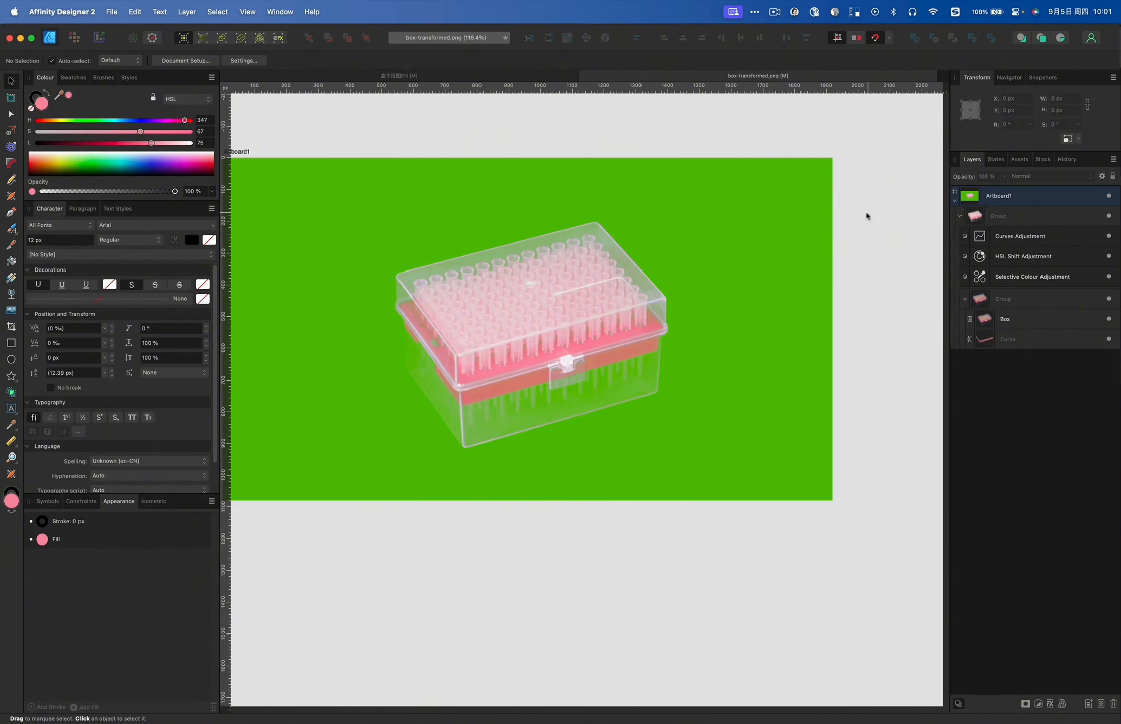
- Draw a closed four-sided Pen path, about 97 × 274 px, over the box's faint left side below the rim
{"action": "left_click", "coordinate": [557, 280]}
{"action": "scroll", "coordinate": [398, 337], "scroll_direction": "up", "scroll_amount": 6}
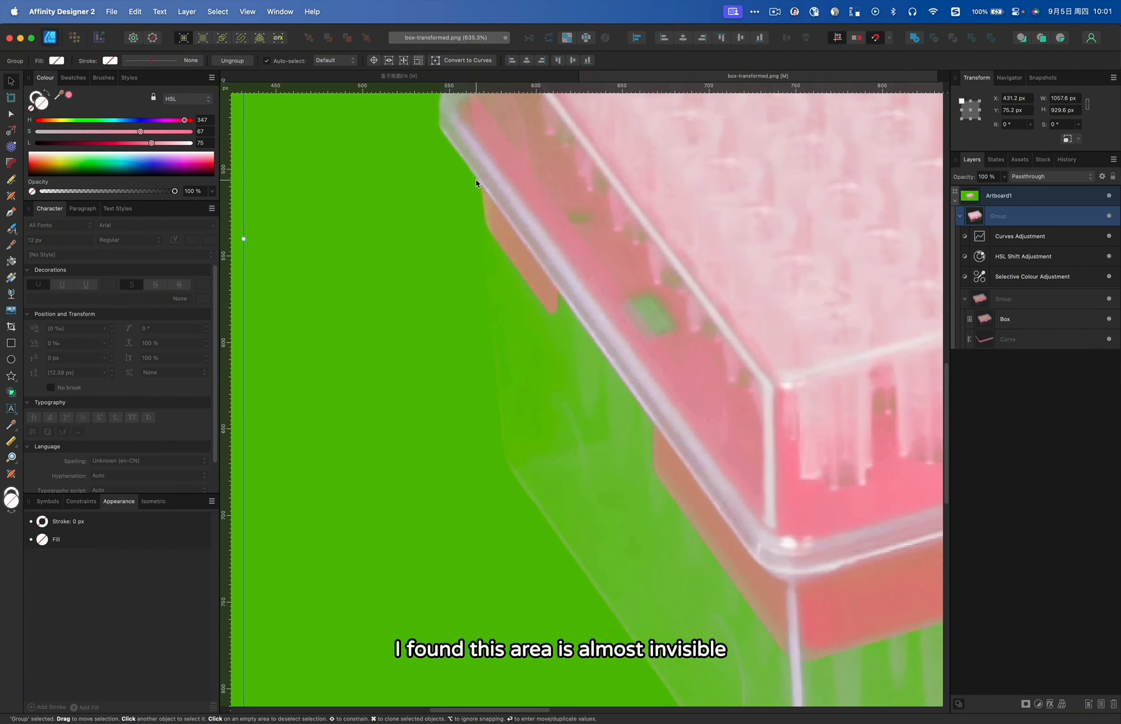
{"action": "key", "text": "p"}
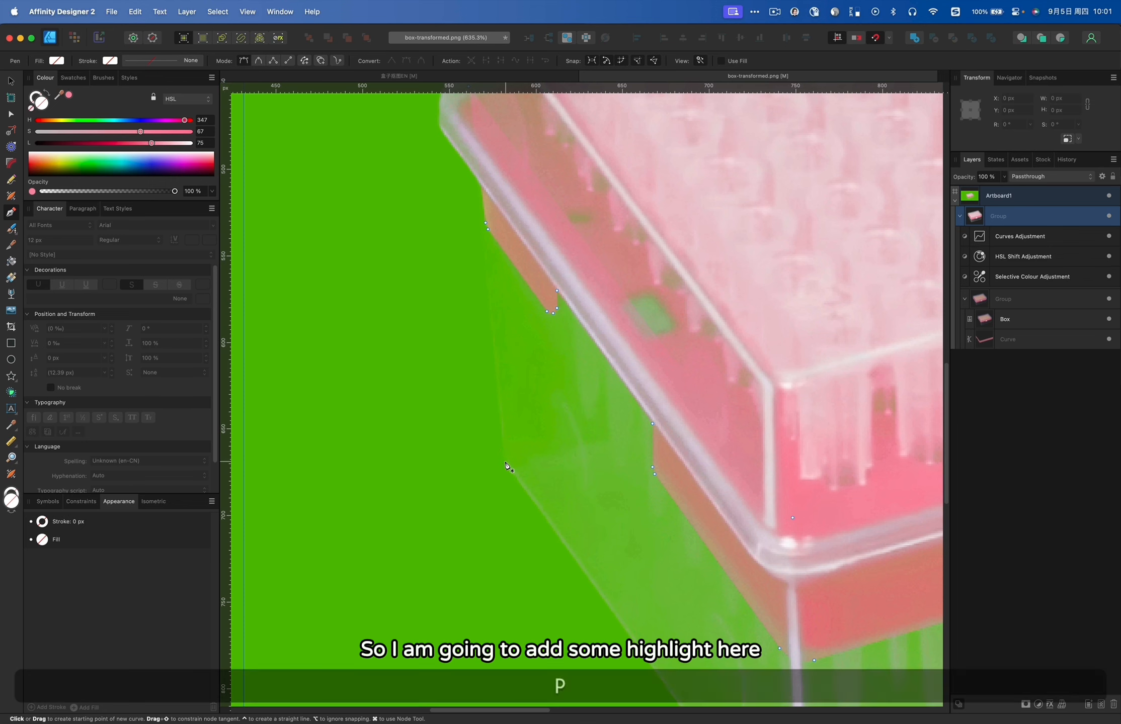
{"action": "left_click", "coordinate": [468, 166]}
{"action": "left_click", "coordinate": [505, 459]}
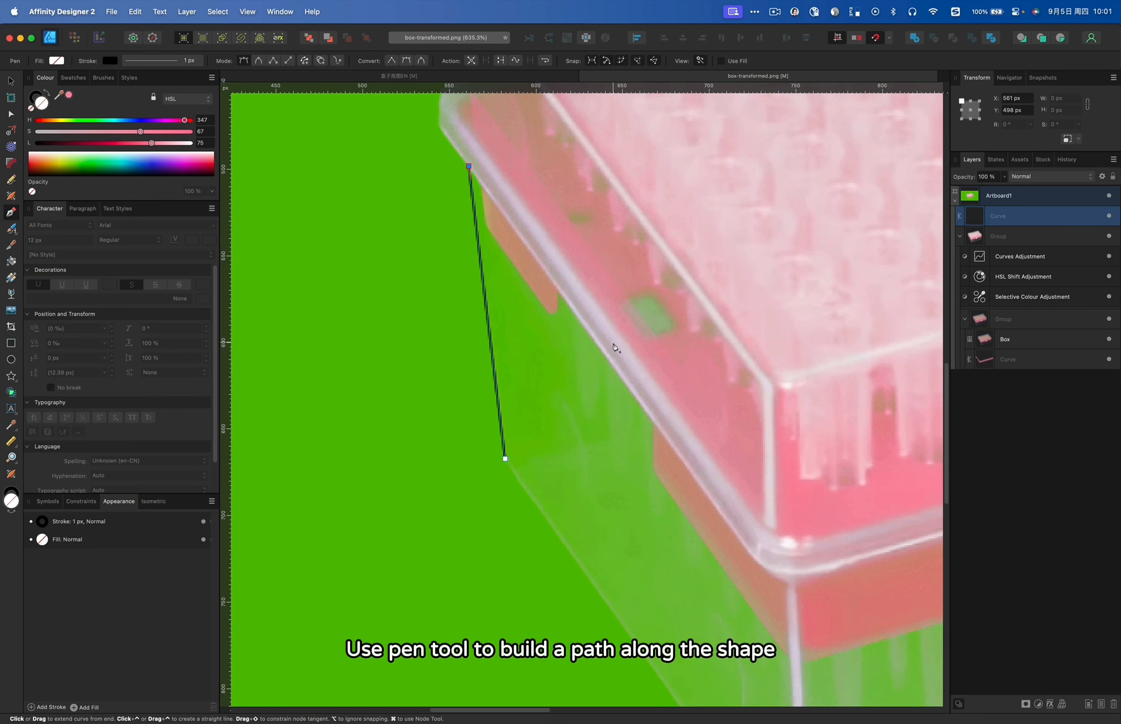
{"action": "left_click", "coordinate": [621, 375]}
{"action": "left_click", "coordinate": [636, 640]}
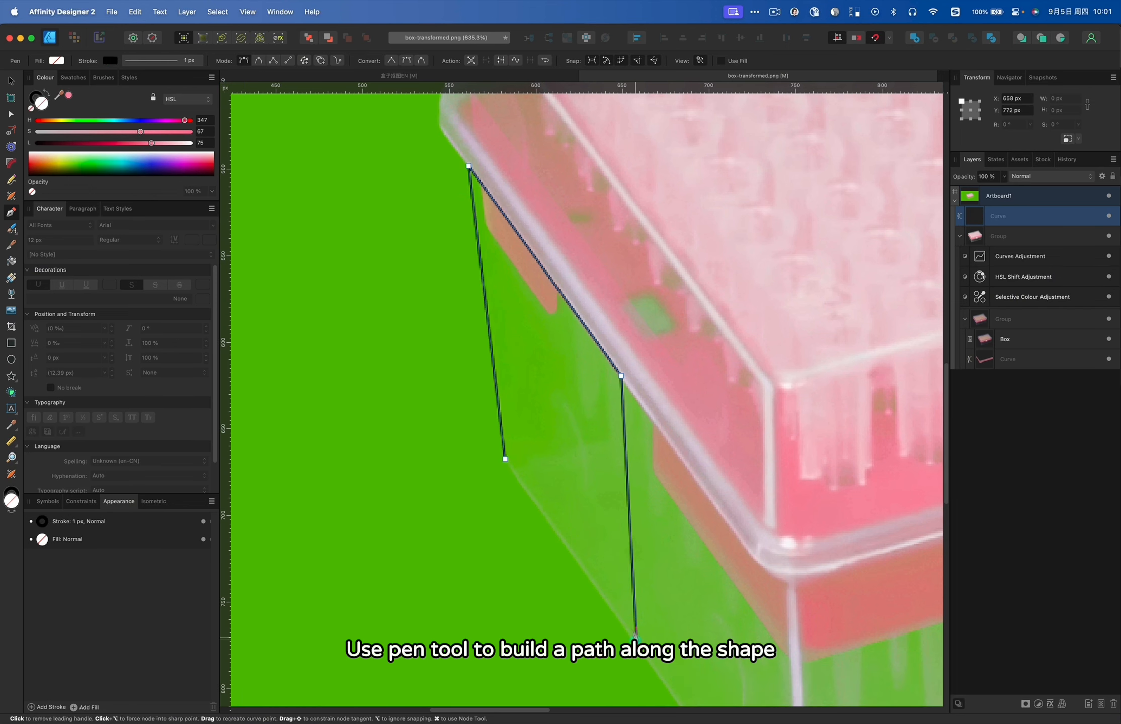
{"action": "left_click", "coordinate": [505, 459]}
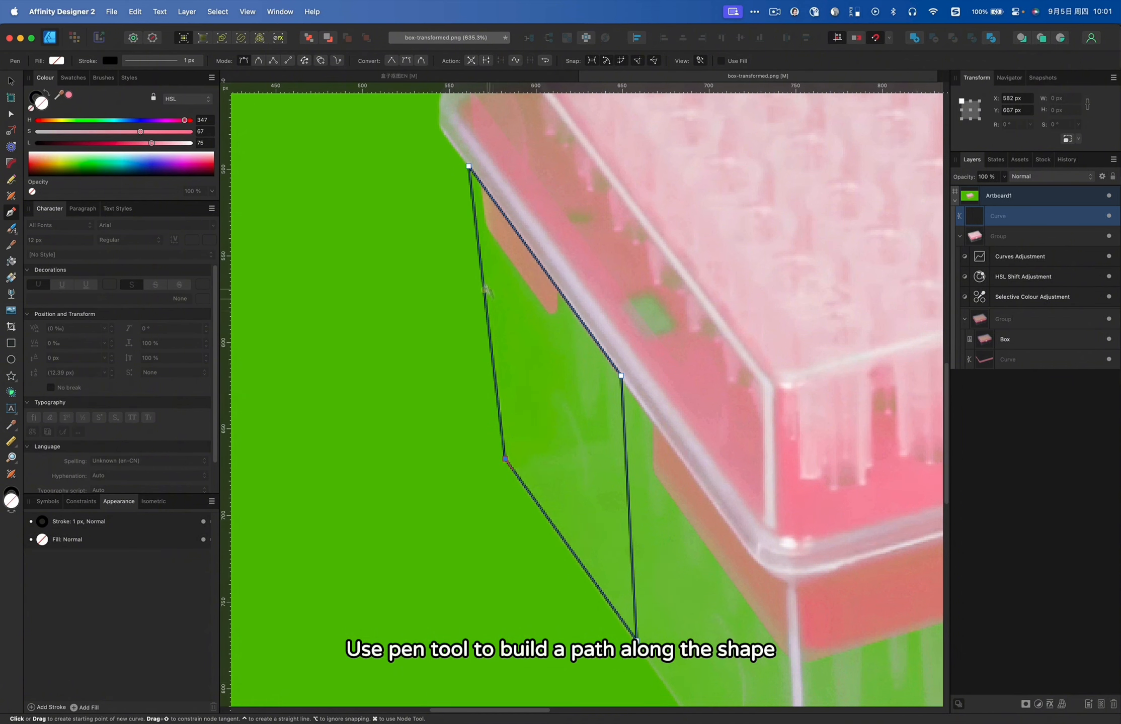
- Swap the new path's stroke and fill so it becomes a solid shape without an outline
{"action": "key", "text": "shift+z"}
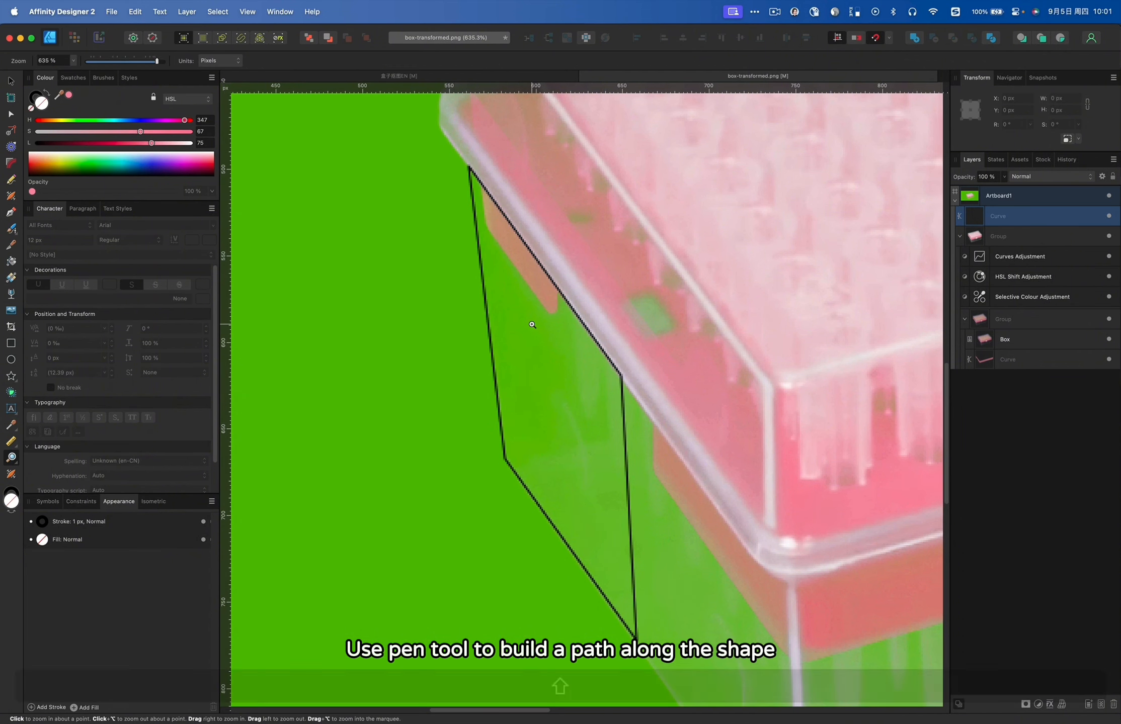
{"action": "key", "text": "v"}
{"action": "key", "text": "shift+x"}
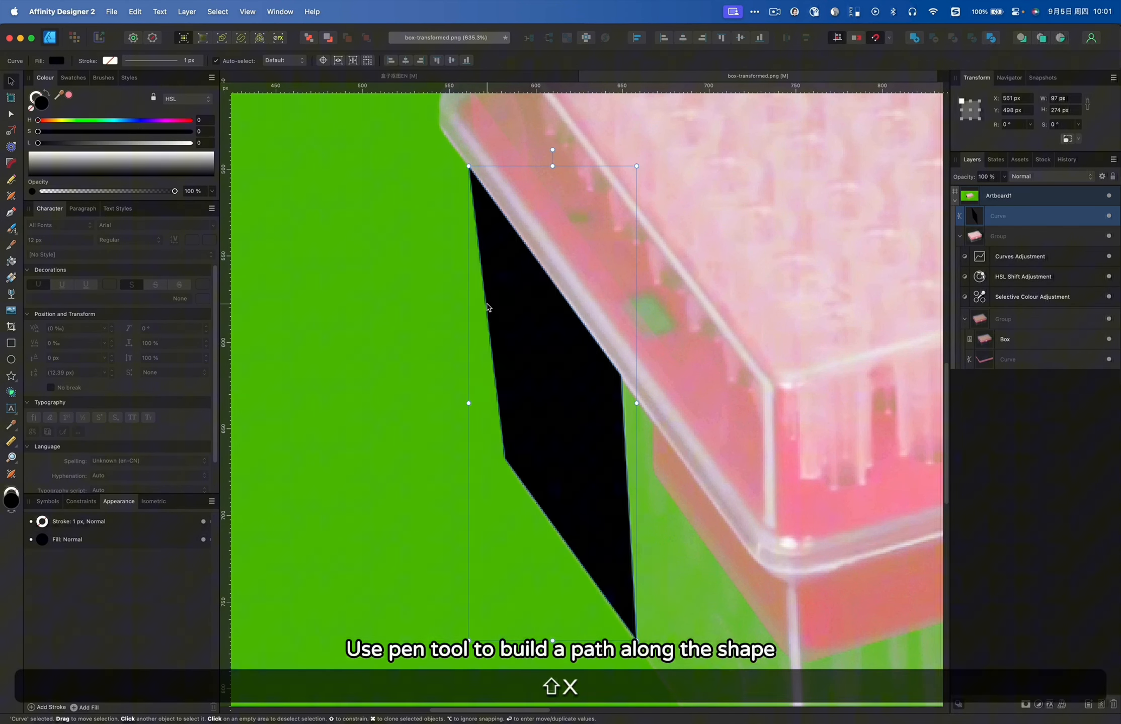
- Round the new shape's lower-left corner near X 582 px, Y 667 px and fill the shape with white
{"action": "key", "text": "a"}
{"action": "left_click", "coordinate": [505, 460]}
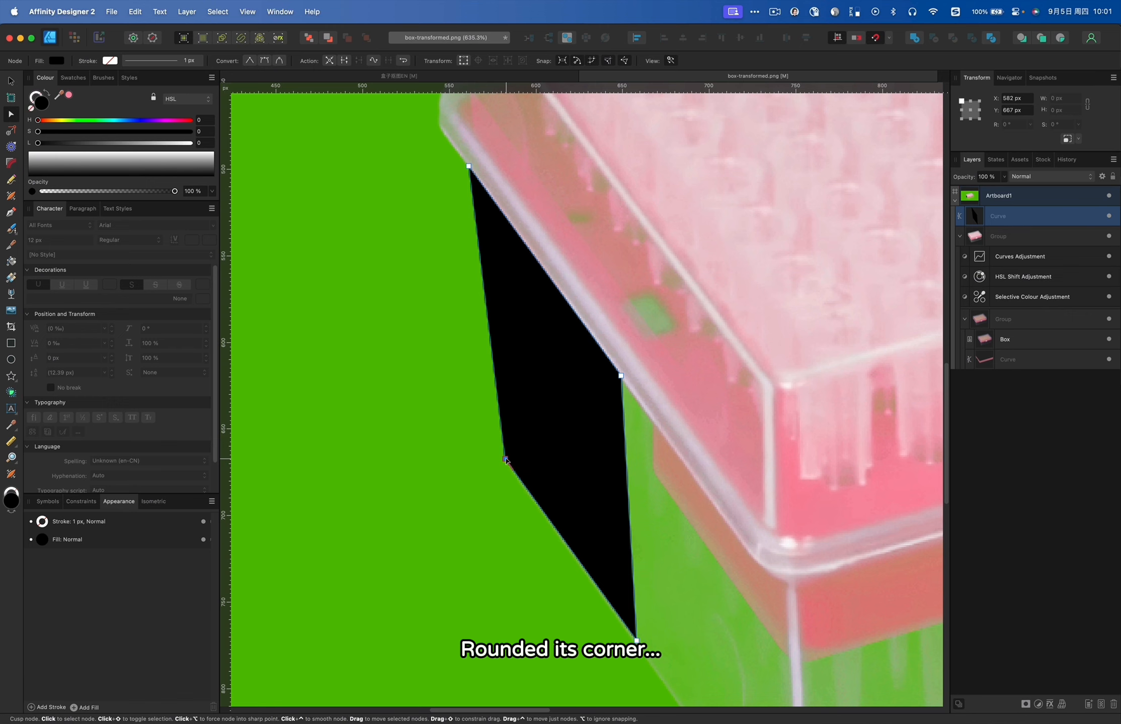
{"action": "key", "text": "c"}
{"action": "key", "text": "v"}
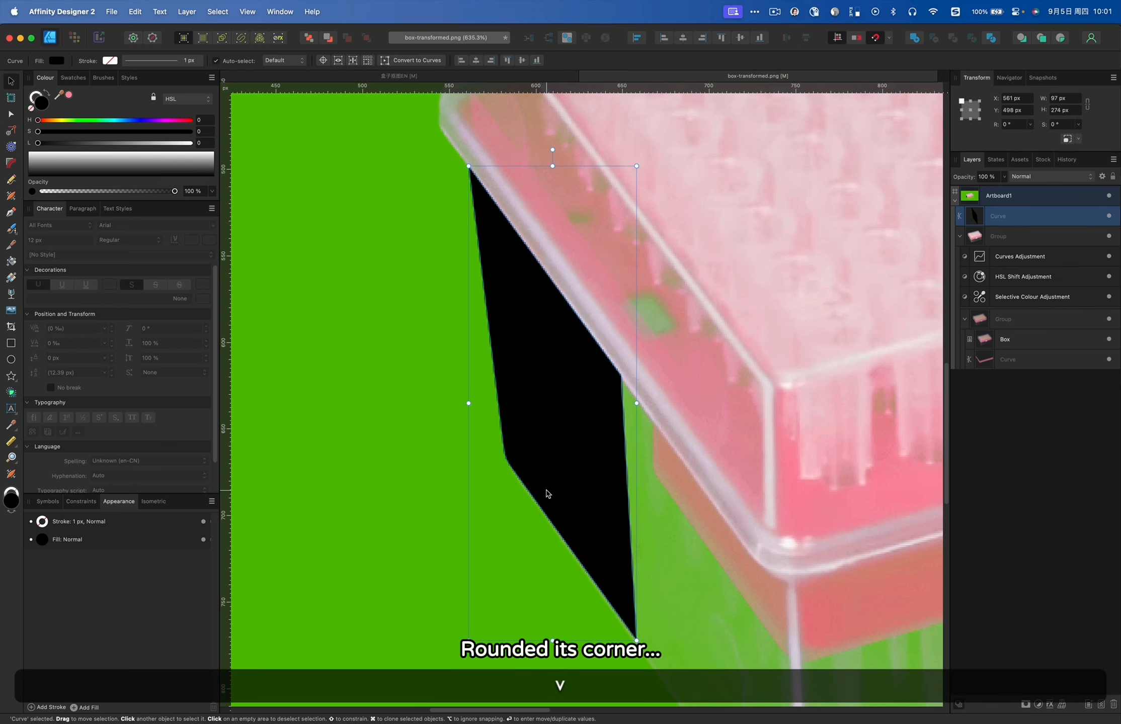
{"action": "left_click_drag", "start_coordinate": [266, 147], "coordinate": [599, 157]}
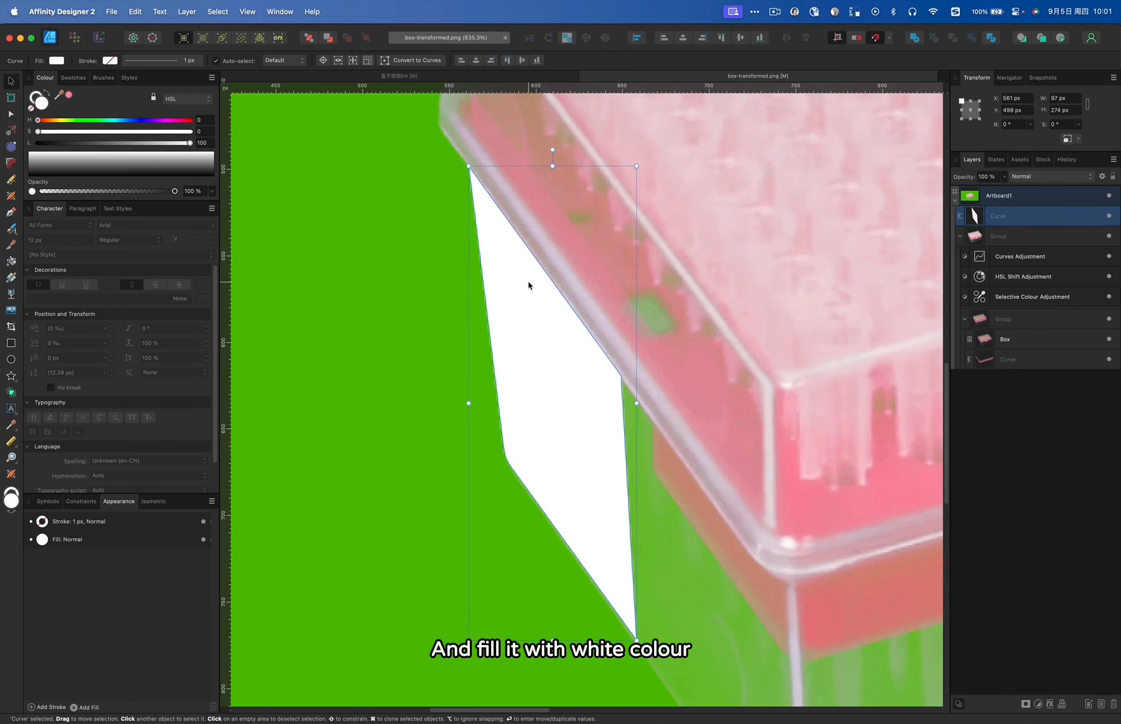
- Apply a linear transparency to the white shape fading from its left edge inward, and shift the gradient's midpoint toward the left edge
{"action": "key", "text": "y"}
{"action": "left_click_drag", "start_coordinate": [407, 201], "coordinate": [625, 221]}
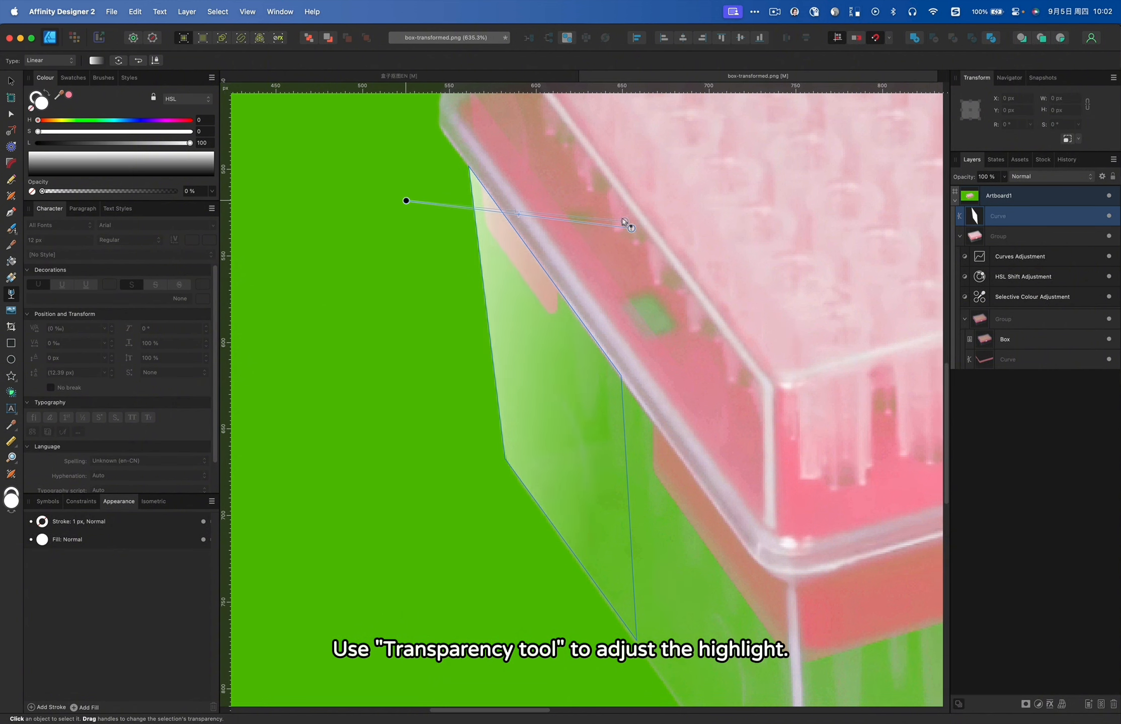
{"action": "left_click_drag", "start_coordinate": [497, 207], "coordinate": [471, 207]}
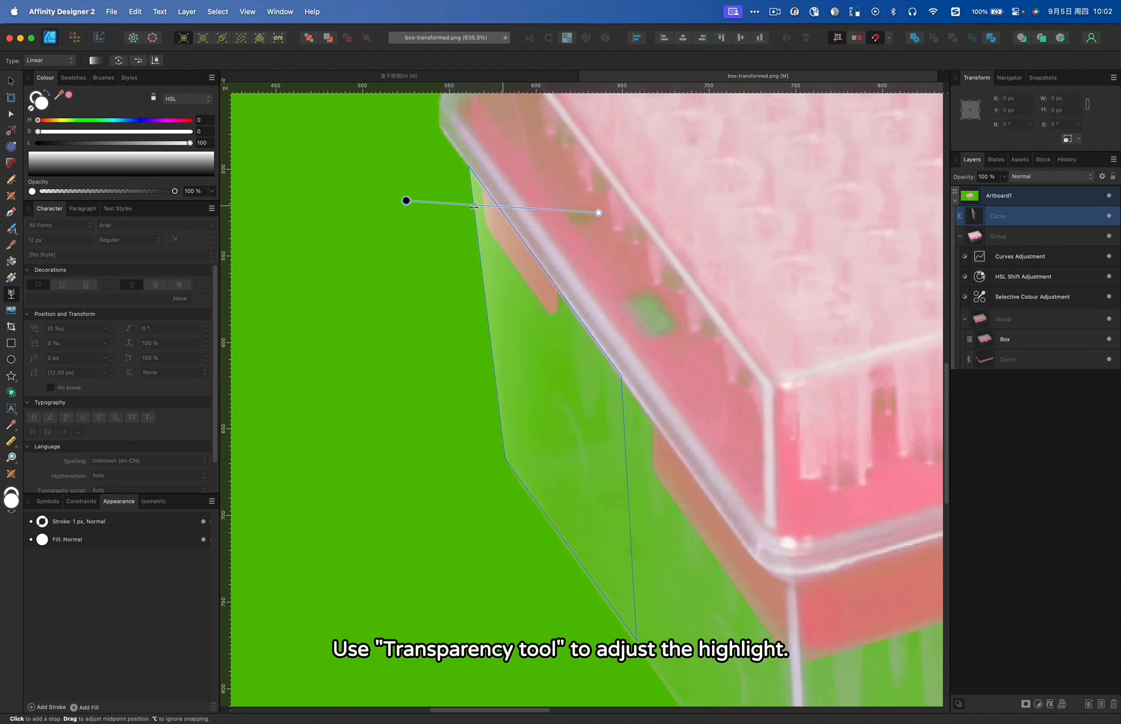
- Move the white highlight shape into the inner group, directly above the Box layer
{"action": "key", "text": "v"}
{"action": "left_click_drag", "start_coordinate": [1001, 216], "coordinate": [1046, 334]}
{"action": "left_click", "coordinate": [392, 394]}
{"action": "scroll", "coordinate": [392, 394], "scroll_direction": "down", "scroll_amount": 7}
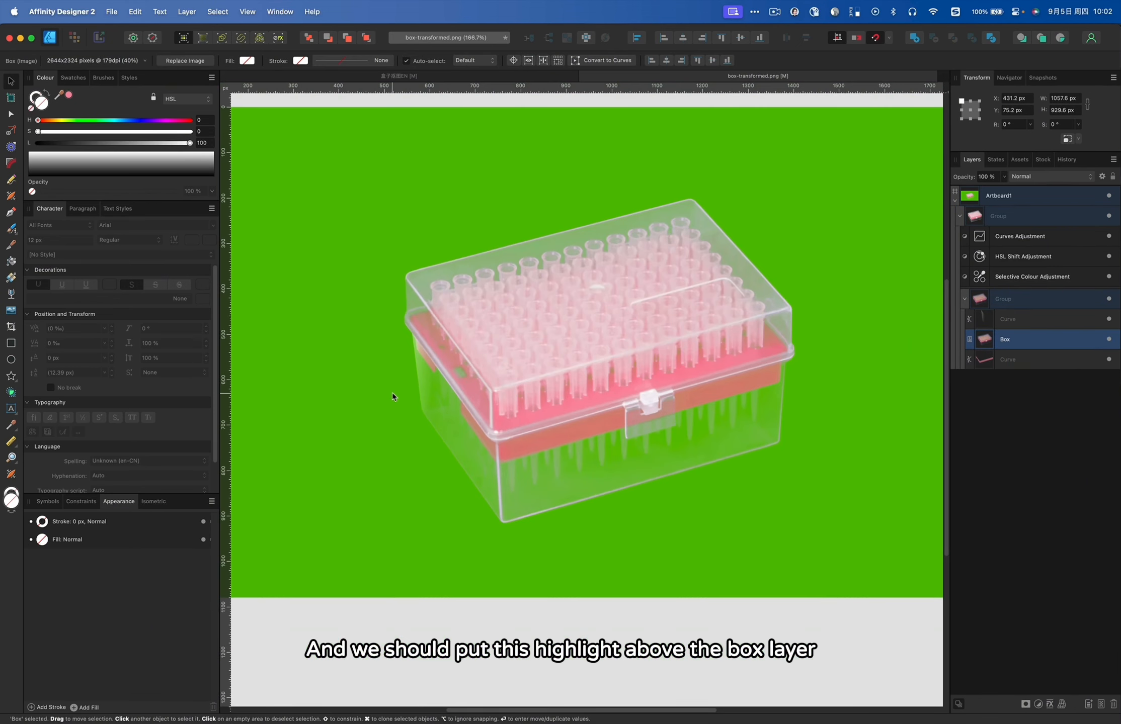
- Redraw the white highlight's linear transparency from its left edge inward and reduce the highlight's layer opacity to 32%
{"action": "left_click", "coordinate": [423, 382], "text": "super"}
{"action": "scroll", "coordinate": [427, 398], "scroll_direction": "up", "scroll_amount": 5}
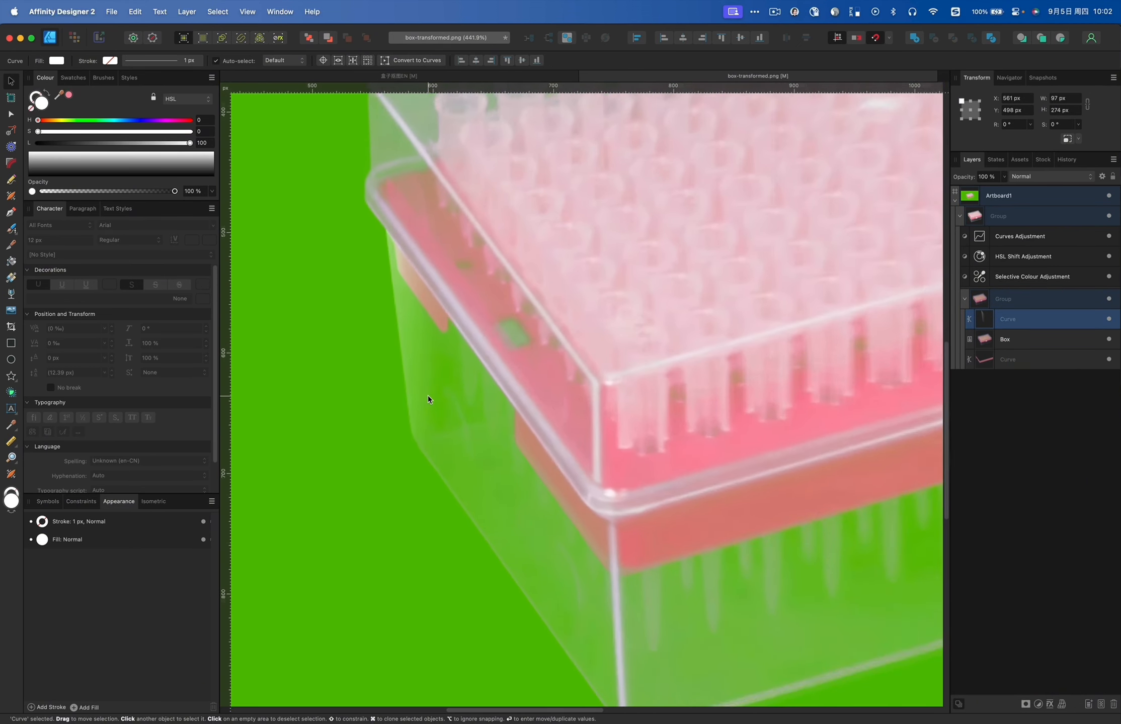
{"action": "scroll", "coordinate": [427, 397], "scroll_direction": "up", "scroll_amount": 1}
{"action": "key", "text": "g"}
{"action": "left_click_drag", "start_coordinate": [338, 248], "coordinate": [502, 242]}
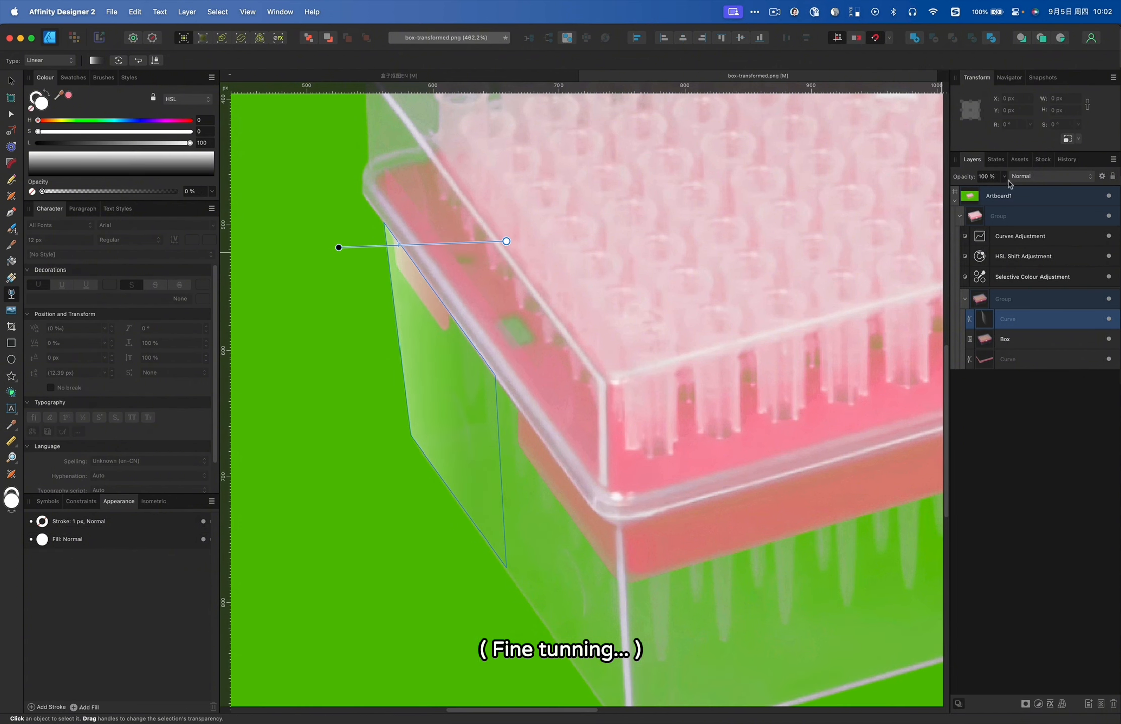
{"action": "left_click_drag", "start_coordinate": [1004, 176], "coordinate": [941, 188]}
- Bake the rounded corners of the white highlight and of the pink tray shape by converting both to curves
{"action": "key", "text": "v"}
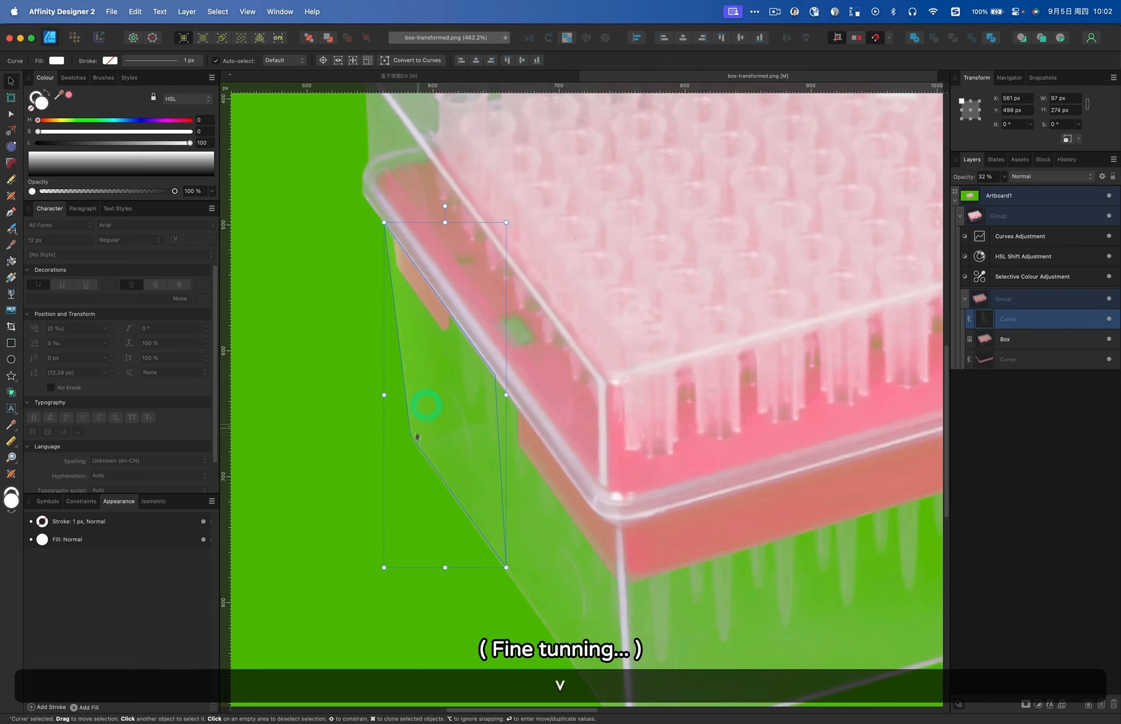
{"action": "left_click", "coordinate": [427, 60]}
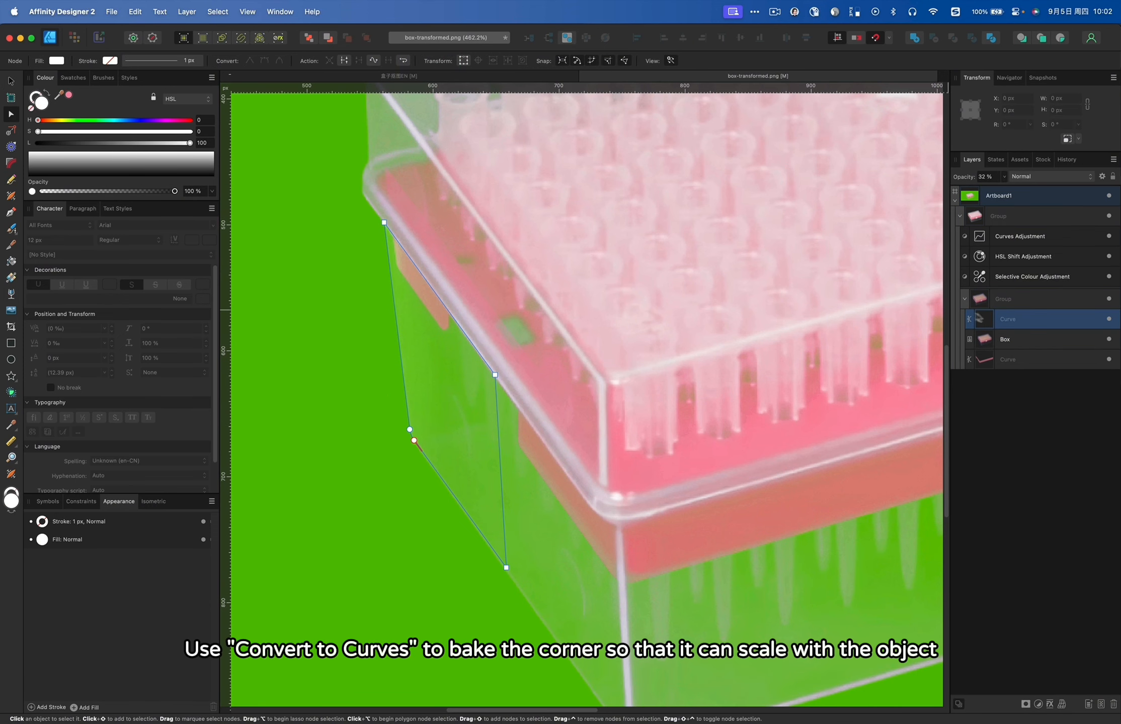
{"action": "left_click", "coordinate": [1027, 361]}
{"action": "key", "text": "v"}
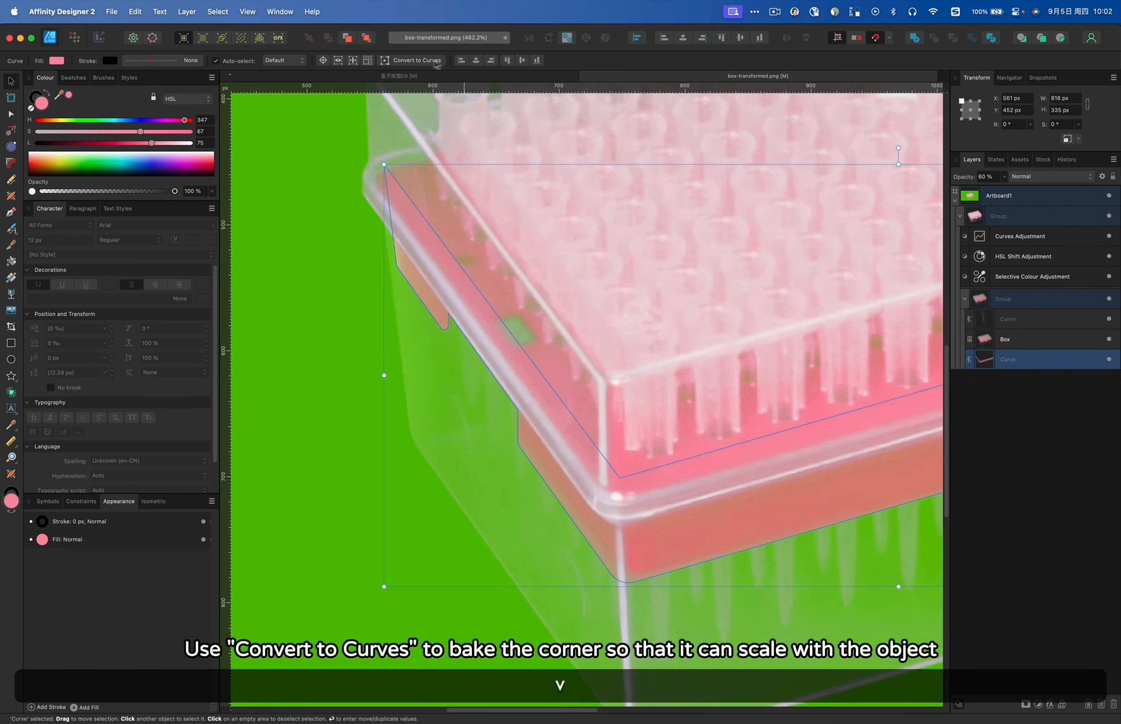
{"action": "left_click", "coordinate": [429, 60]}
{"action": "scroll", "coordinate": [450, 343], "scroll_direction": "down", "scroll_amount": 6}
{"action": "left_click", "coordinate": [733, 480]}
{"action": "key", "text": "v"}
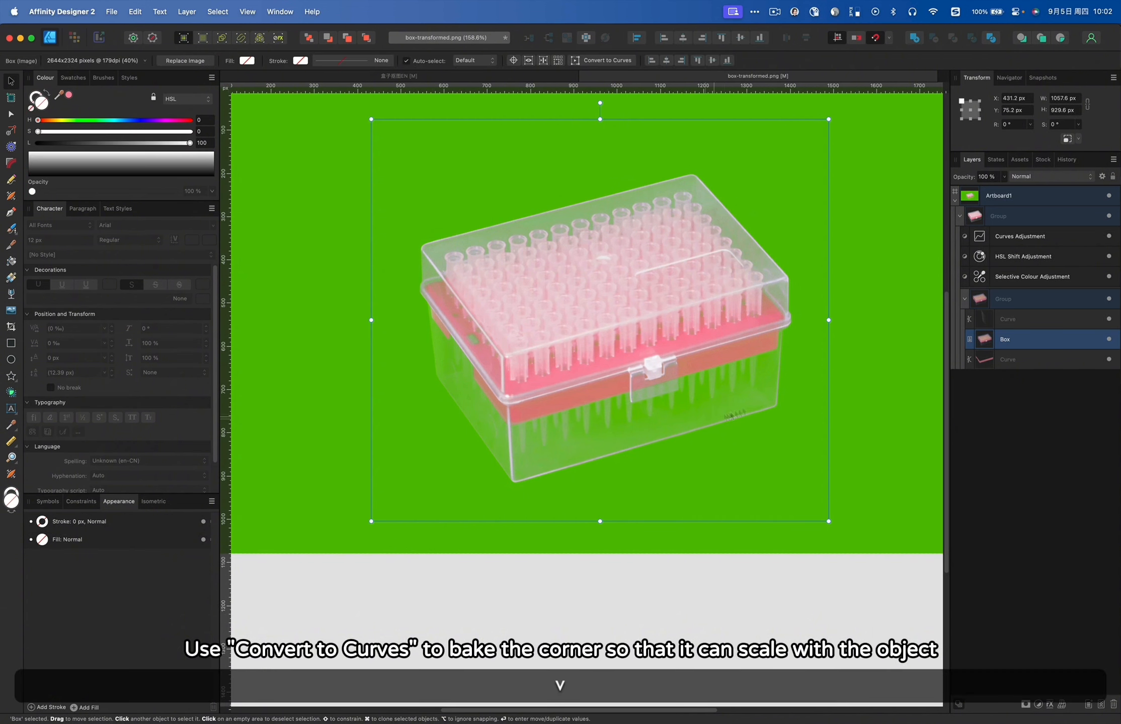
{"action": "left_click", "coordinate": [884, 315]}
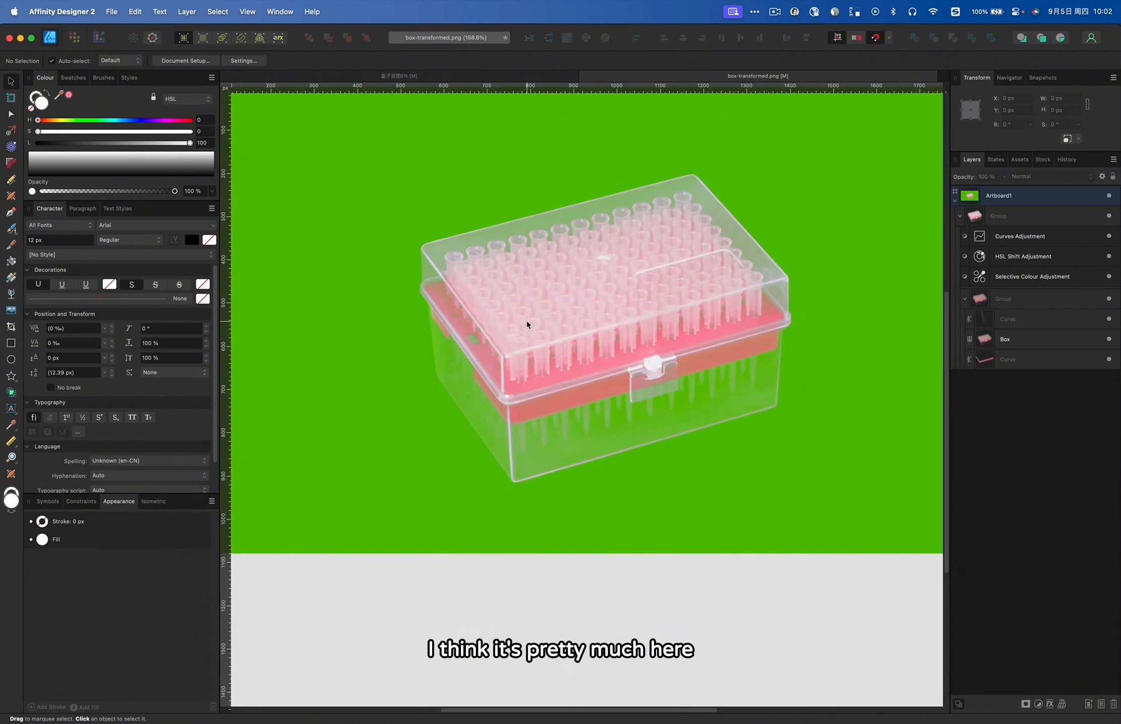
- Examine the box close up and as a whole to judge the tubes, tray and lower body
{"action": "scroll", "coordinate": [665, 308], "scroll_direction": "up", "scroll_amount": 1}
{"action": "scroll", "coordinate": [666, 308], "scroll_direction": "right", "scroll_amount": 1}
{"action": "left_click", "coordinate": [604, 303]}
{"action": "scroll", "coordinate": [604, 302], "scroll_direction": "up", "scroll_amount": 8}
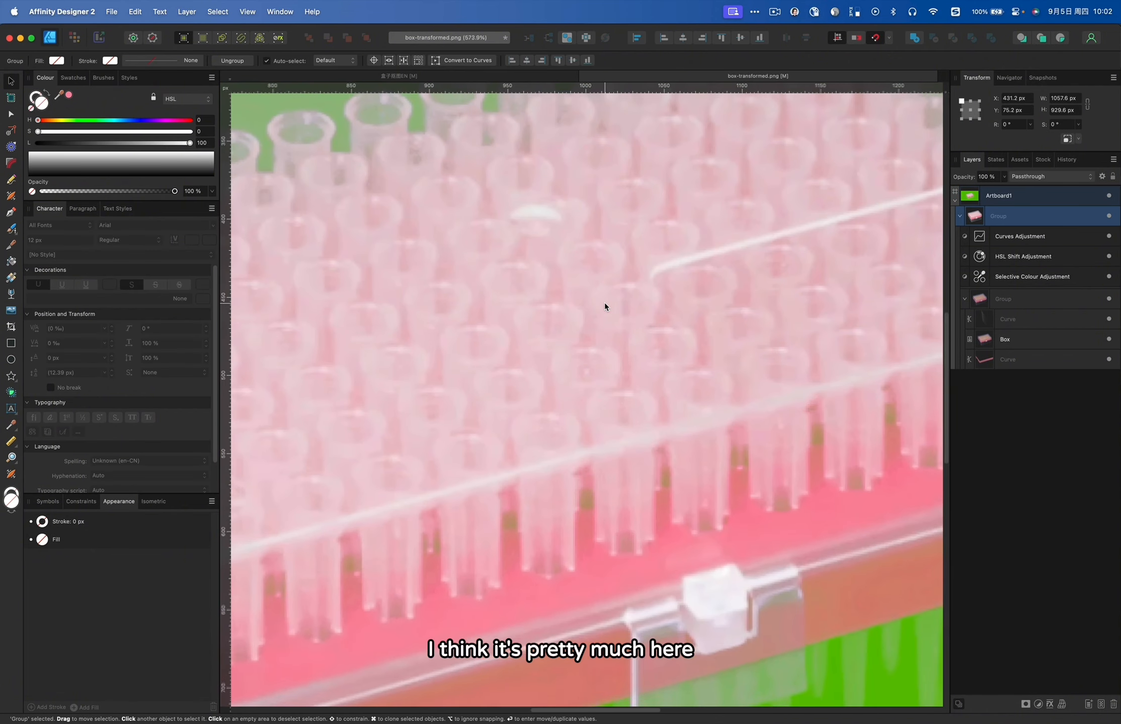
{"action": "scroll", "coordinate": [604, 302], "scroll_direction": "down", "scroll_amount": 8}
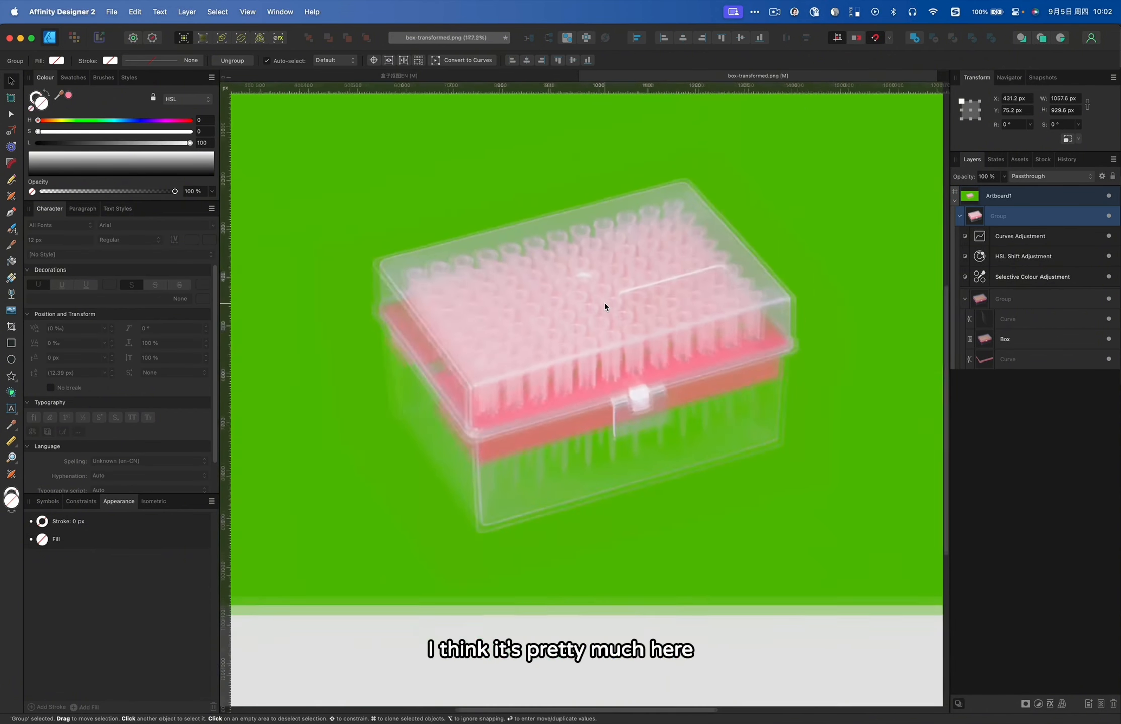
{"action": "left_click", "coordinate": [846, 286]}
{"action": "scroll", "coordinate": [597, 311], "scroll_direction": "down", "scroll_amount": 4}
{"action": "scroll", "coordinate": [535, 393], "scroll_direction": "up", "scroll_amount": 6}
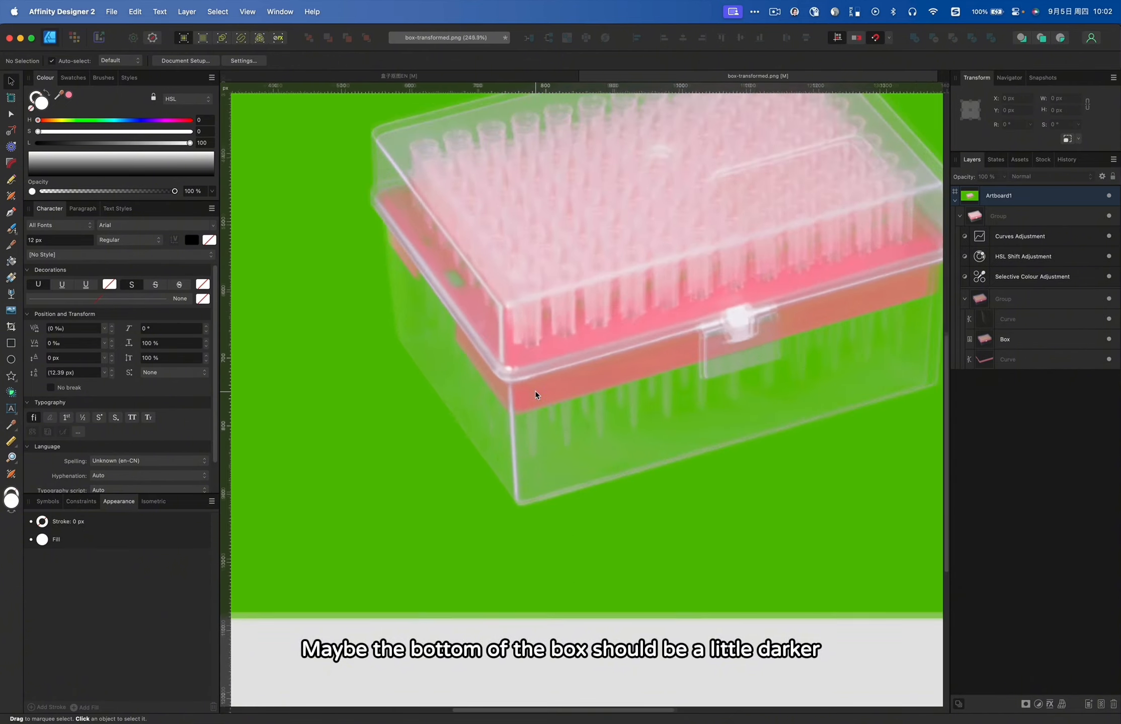
- Draw a closed four-sided Pen path around the box's base, with its back corner at about X 1152 px, Y 512 px
{"action": "scroll", "coordinate": [535, 395], "scroll_direction": "up", "scroll_amount": 3}
{"action": "key", "text": "p"}
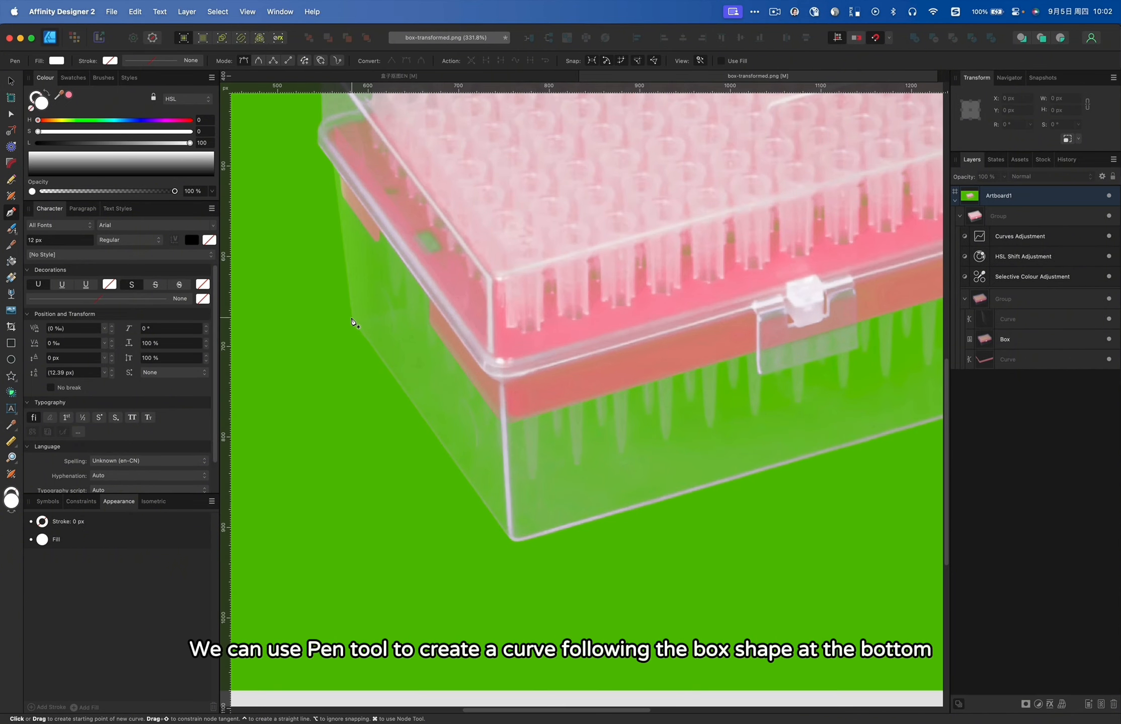
{"action": "left_click", "coordinate": [513, 540]}
{"action": "scroll", "coordinate": [355, 528], "scroll_direction": "right", "scroll_amount": 10}
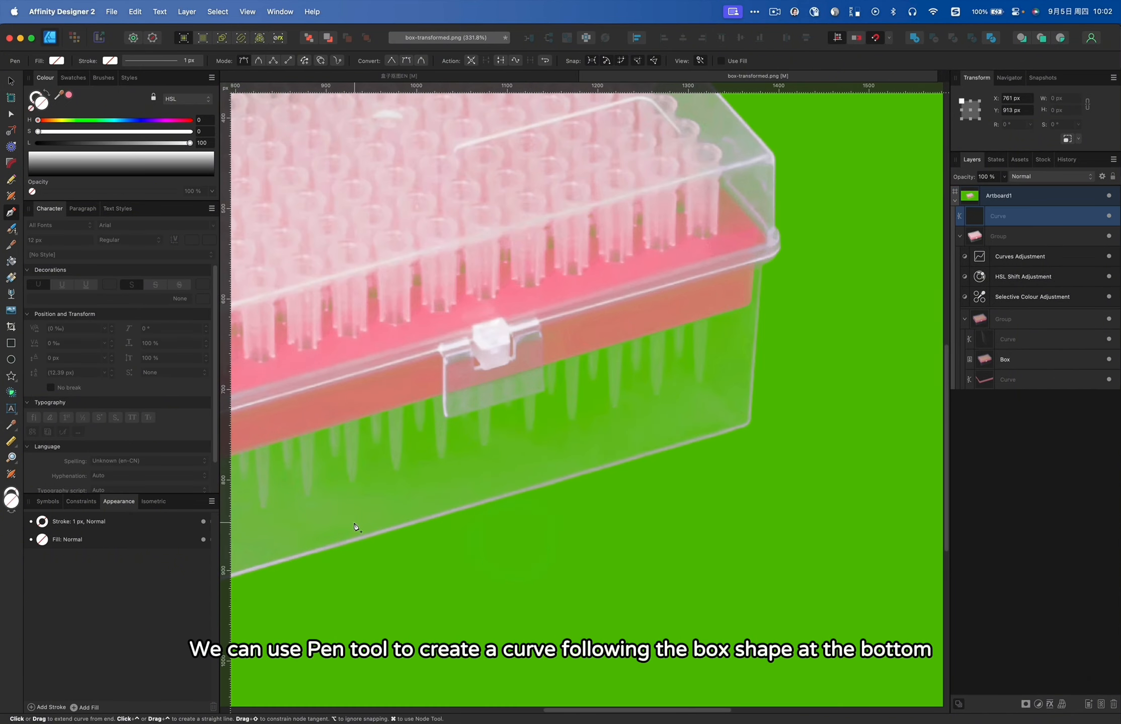
{"action": "left_click", "coordinate": [749, 425]}
{"action": "scroll", "coordinate": [785, 483], "scroll_direction": "left", "scroll_amount": 5}
{"action": "scroll", "coordinate": [815, 547], "scroll_direction": "up", "scroll_amount": 3}
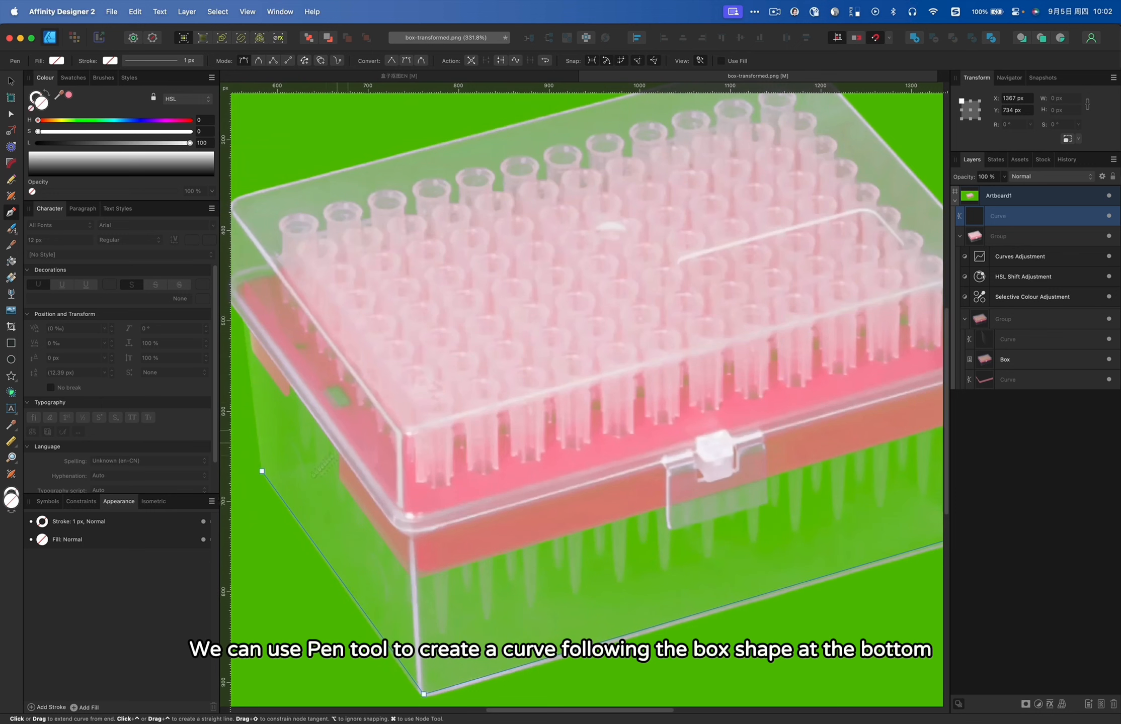
{"action": "left_click", "coordinate": [262, 472]}
{"action": "scroll", "coordinate": [447, 476], "scroll_direction": "down", "scroll_amount": 5}
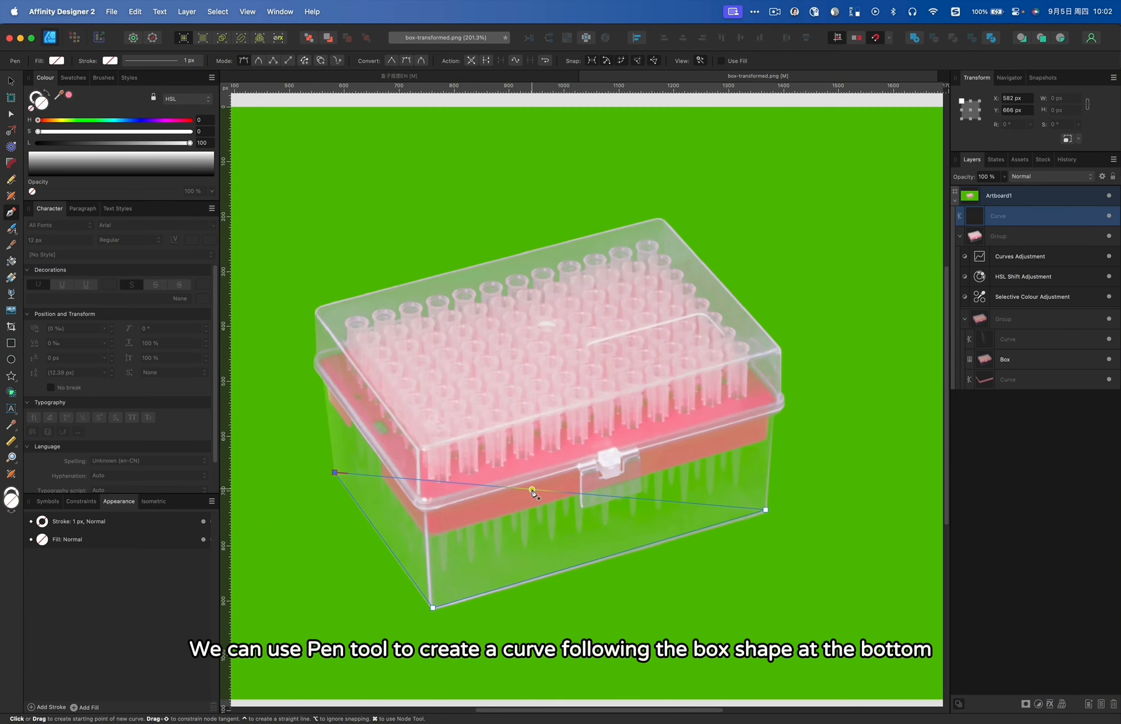
{"action": "key", "text": "a"}
{"action": "left_click_drag", "start_coordinate": [532, 490], "coordinate": [647, 388]}
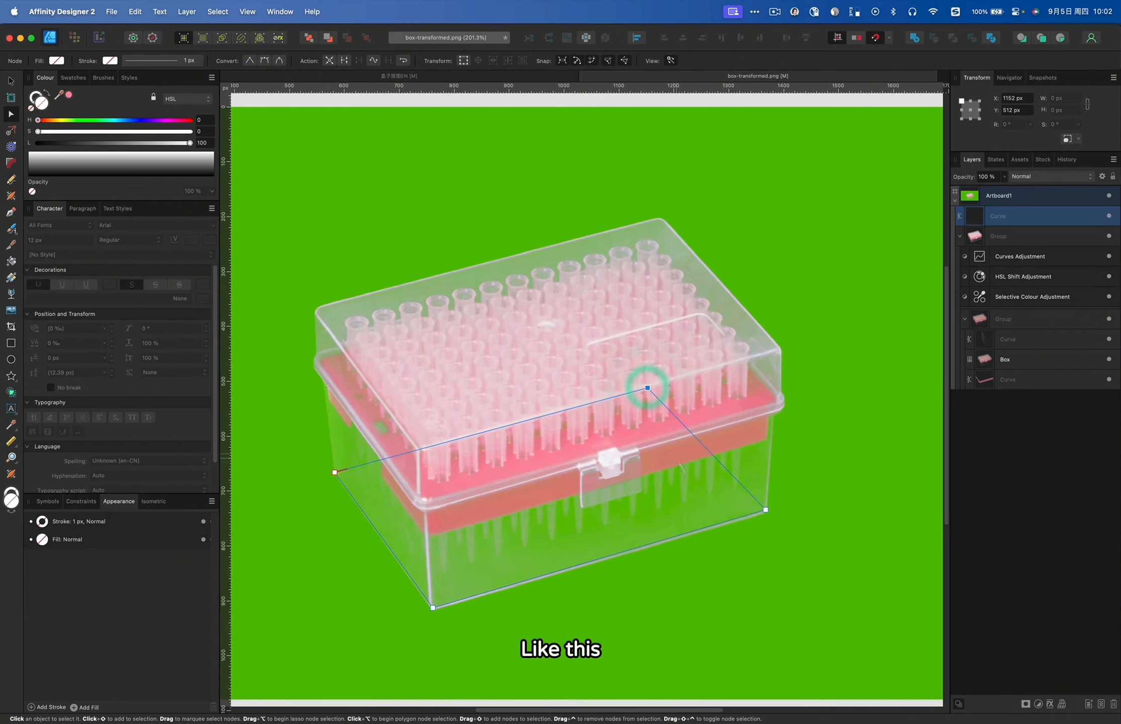
- Move the base path's right corner to about X 1370 px, Y 738 px and round it to follow the box
{"action": "scroll", "coordinate": [766, 518], "scroll_direction": "up", "scroll_amount": 5}
{"action": "left_click", "coordinate": [765, 509]}
{"action": "scroll", "coordinate": [765, 510], "scroll_direction": "up", "scroll_amount": 3}
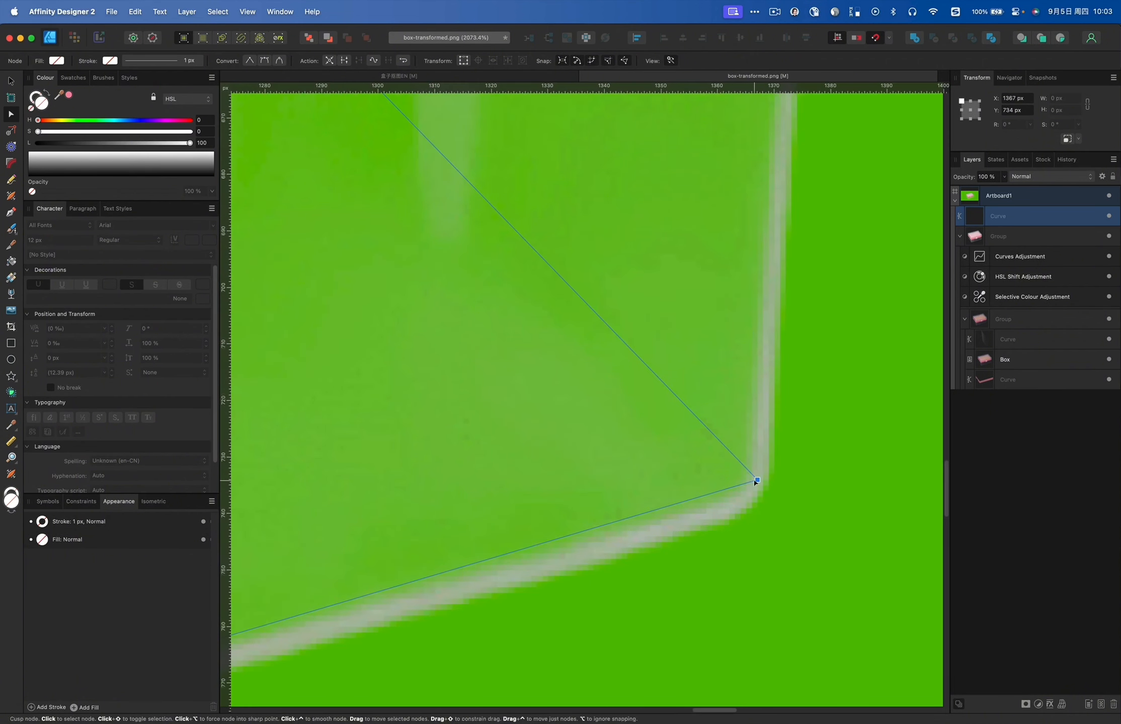
{"action": "left_click_drag", "start_coordinate": [774, 497], "coordinate": [774, 503]}
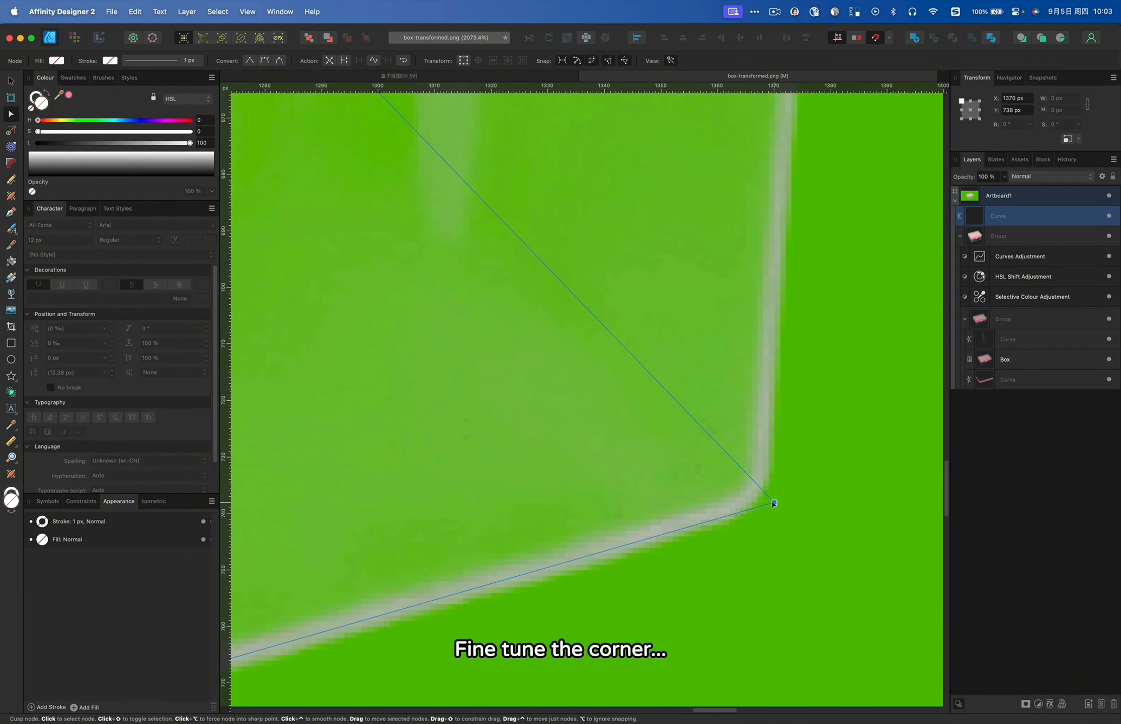
{"action": "key", "text": "c"}
{"action": "key", "text": "b"}
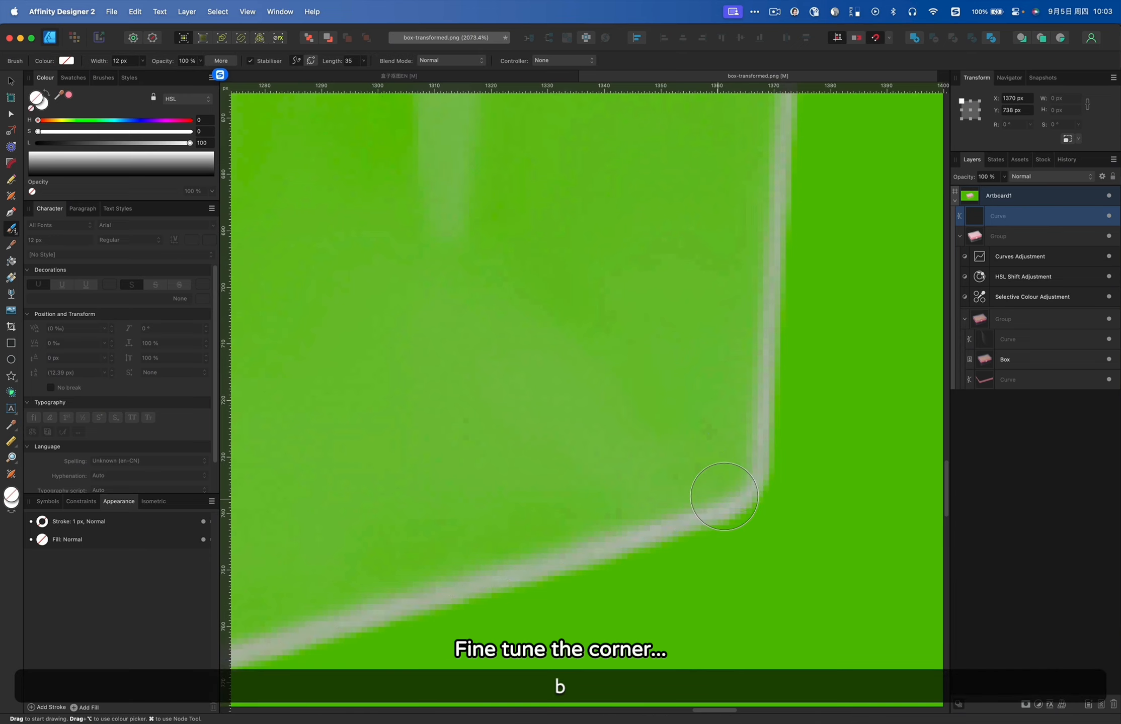
{"action": "scroll", "coordinate": [724, 497], "scroll_direction": "down", "scroll_amount": 6}
- Place the base path's front corner at about X 760 px, Y 915 px and round it with a radius of about 11 px
{"action": "key", "text": "a"}
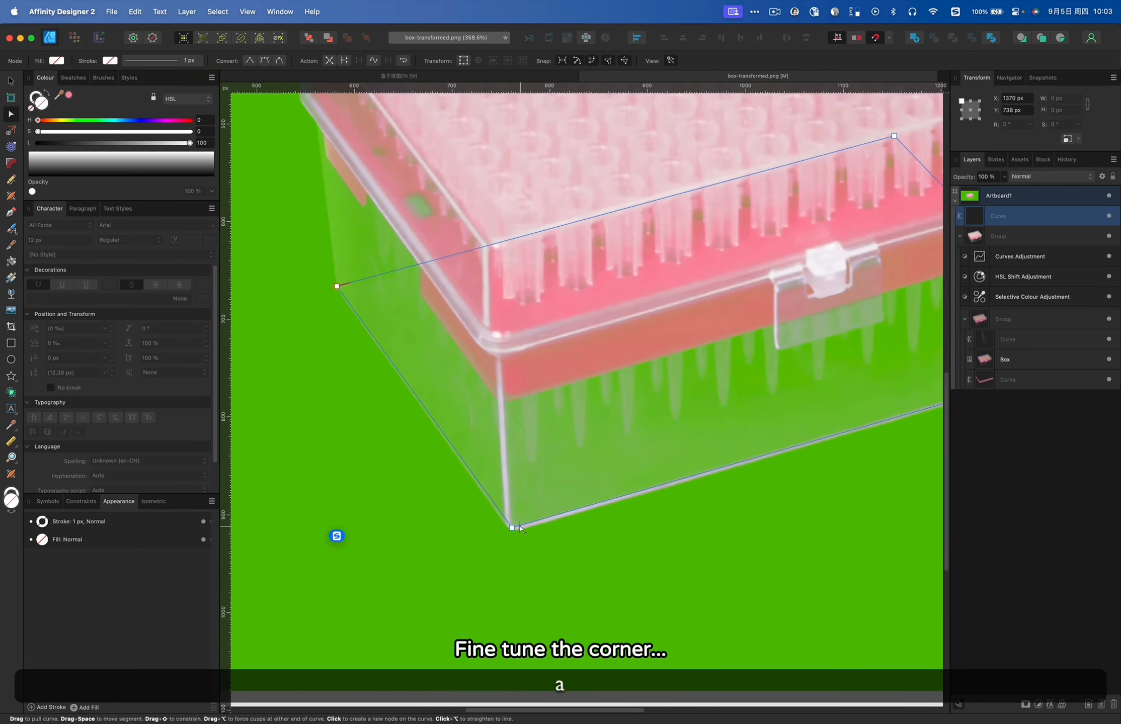
{"action": "scroll", "coordinate": [516, 529], "scroll_direction": "up", "scroll_amount": 5}
{"action": "left_click", "coordinate": [504, 535]}
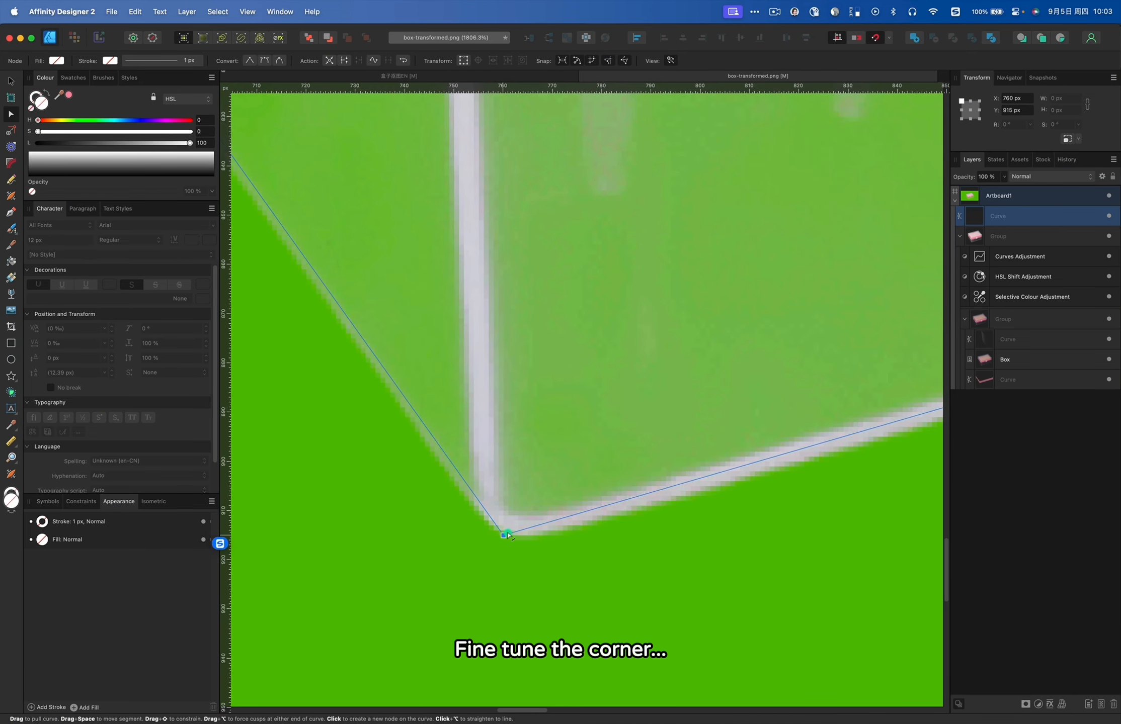
{"action": "key", "text": "c"}
{"action": "left_click_drag", "start_coordinate": [505, 535], "coordinate": [536, 475]}
{"action": "scroll", "coordinate": [534, 485], "scroll_direction": "down", "scroll_amount": 4}
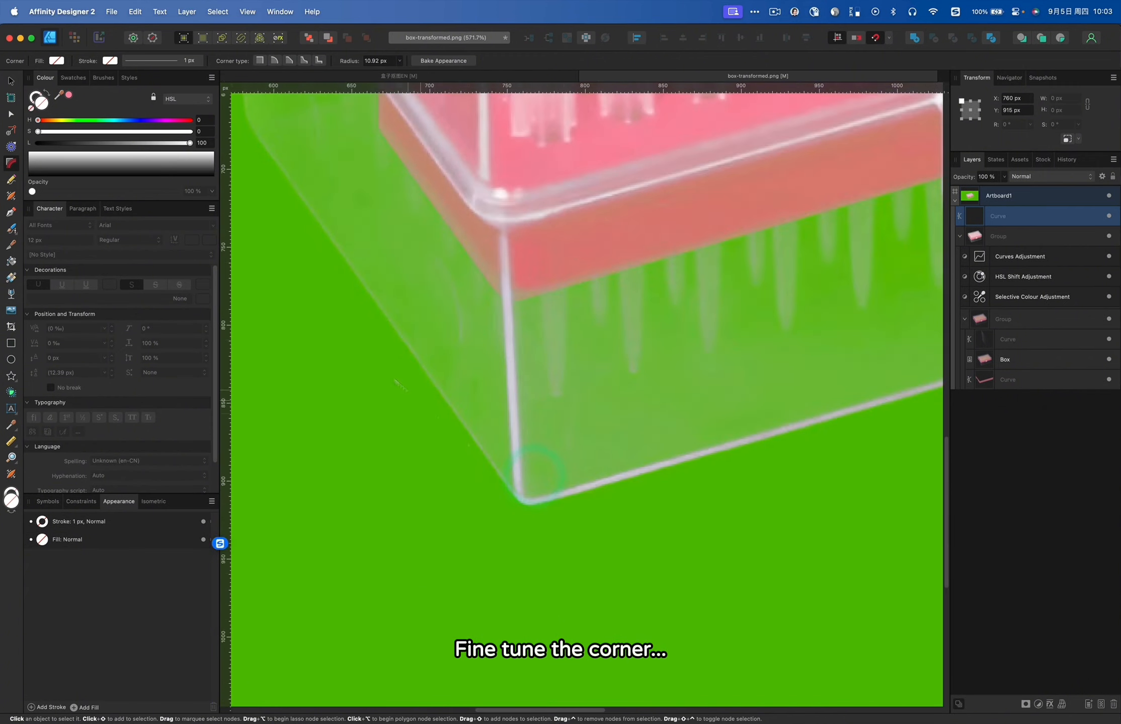
- Move the base path's left corner to about X 582 px, Y 668 px and round it with a radius of about 3.4 px
{"action": "scroll", "coordinate": [536, 473], "scroll_direction": "up", "scroll_amount": 5}
{"action": "key", "text": "a"}
{"action": "left_click", "coordinate": [520, 429]}
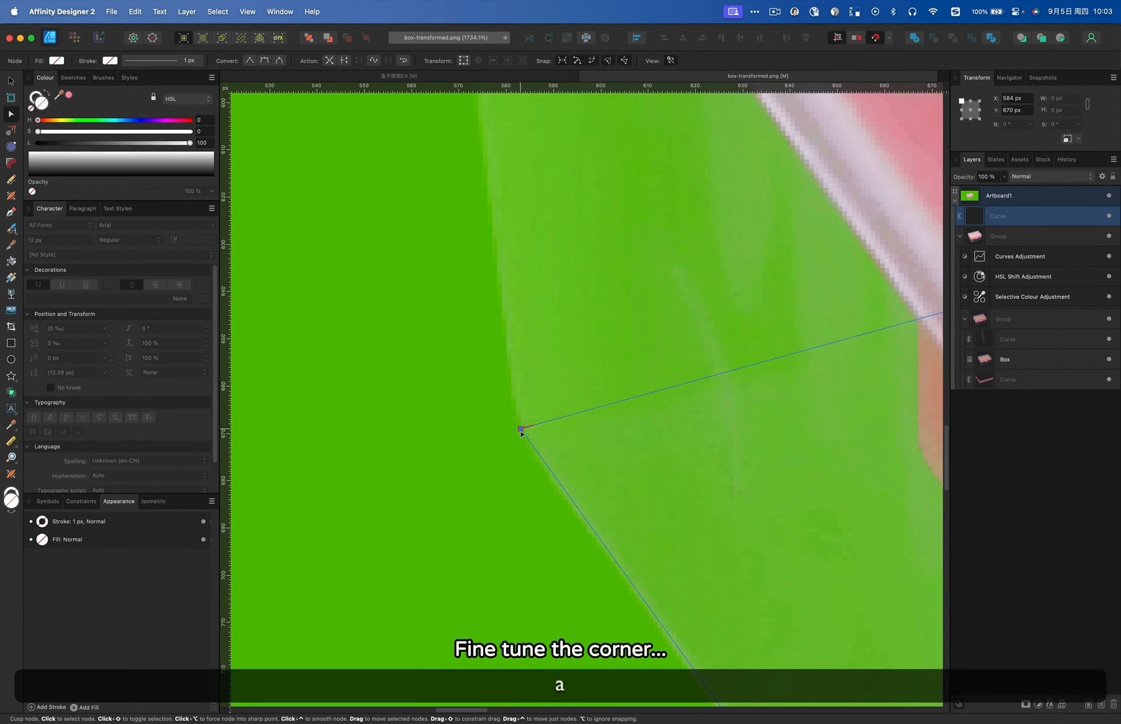
{"action": "left_click_drag", "start_coordinate": [521, 432], "coordinate": [557, 441]}
{"action": "key", "text": "c"}
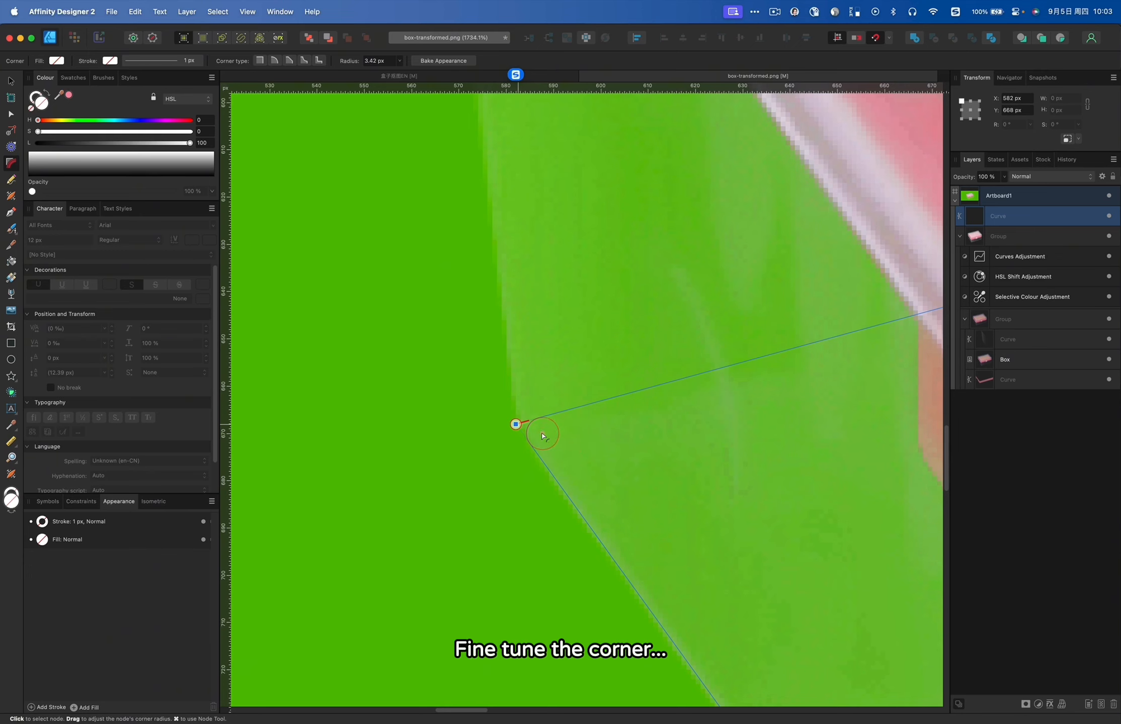
- Convert the base path to curves to bake its rounded corners and fill the shape with black
{"action": "key", "text": "v"}
{"action": "scroll", "coordinate": [411, 415], "scroll_direction": "down", "scroll_amount": 10}
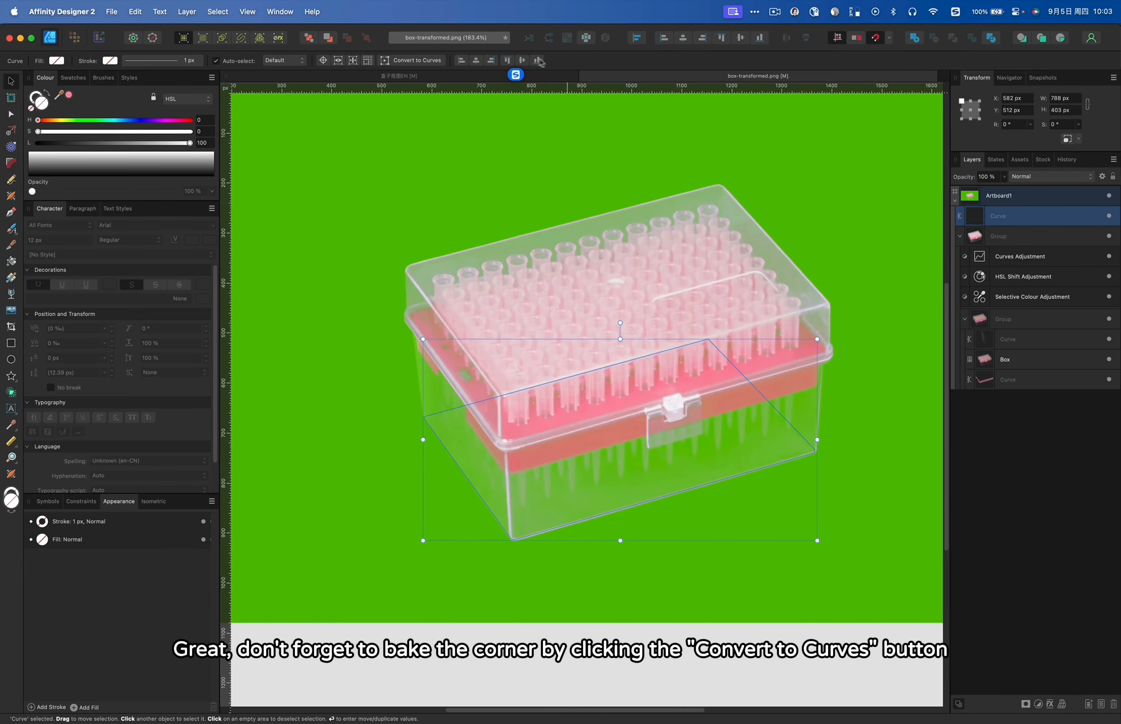
{"action": "left_click", "coordinate": [426, 61]}
{"action": "left_click", "coordinate": [823, 487]}
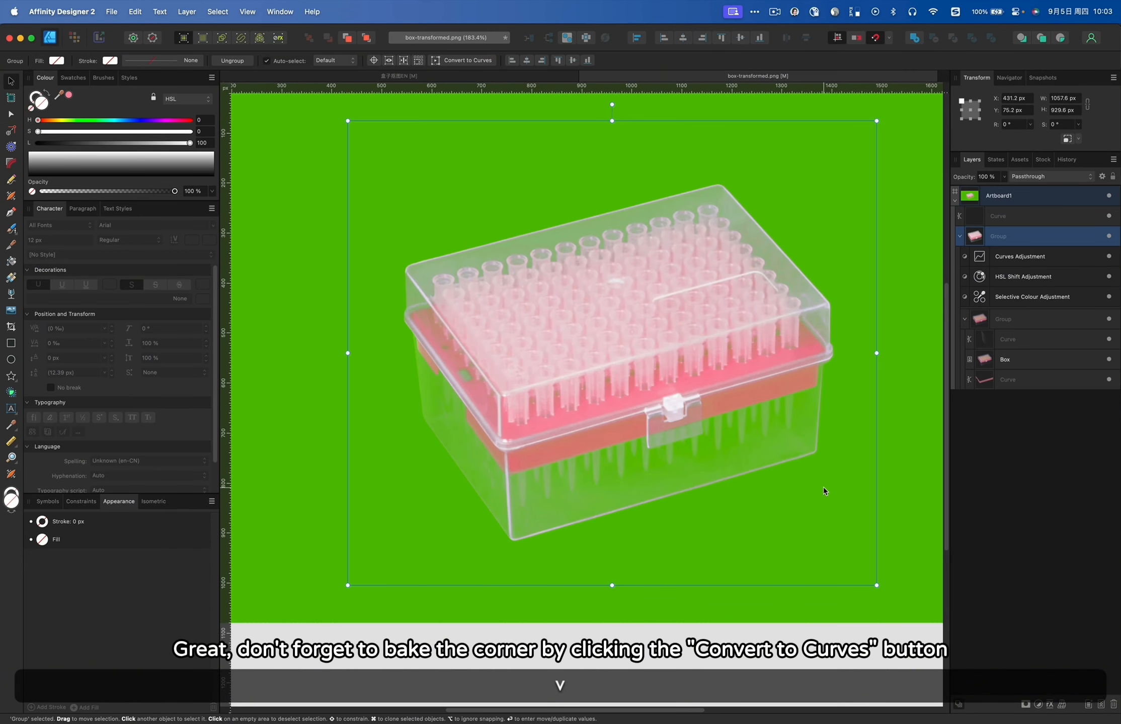
{"action": "left_click", "coordinate": [1028, 216]}
{"action": "left_click_drag", "start_coordinate": [129, 143], "coordinate": [1, 154]}
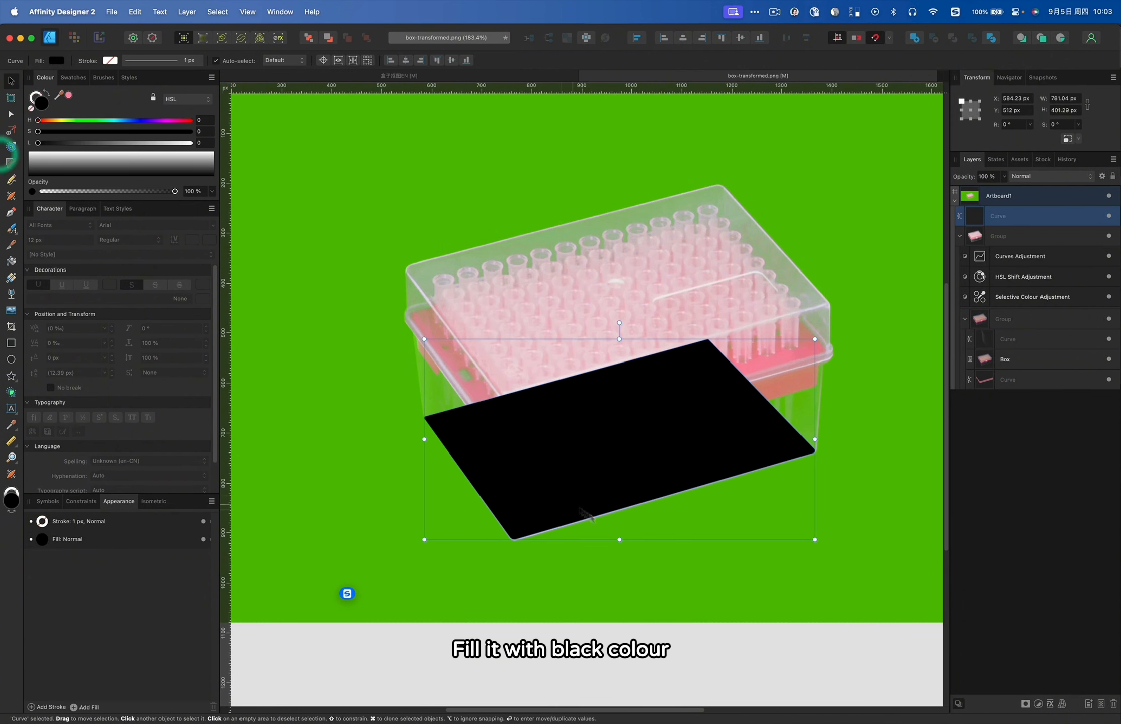
- Apply a linear transparency fading the black shape upward from its front corner, with a lowered midpoint, and set its layer opacity to 15%
{"action": "key", "text": "y"}
{"action": "left_click_drag", "start_coordinate": [604, 562], "coordinate": [560, 381]}
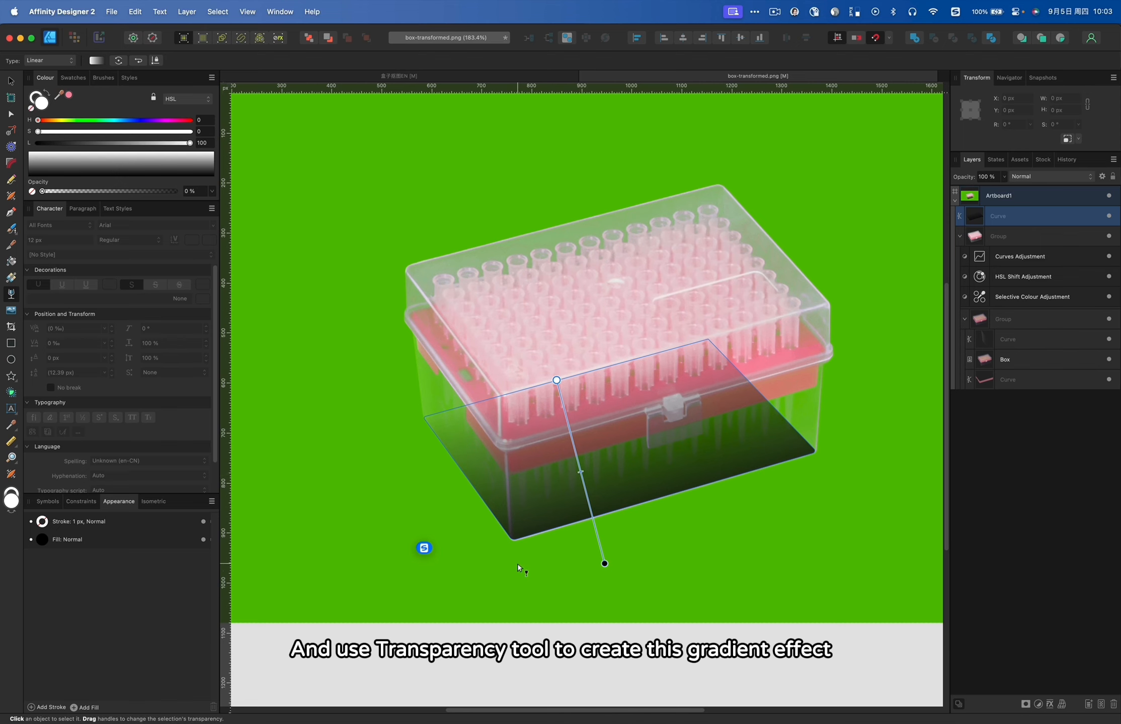
{"action": "left_click_drag", "start_coordinate": [518, 570], "coordinate": [506, 395]}
{"action": "left_click_drag", "start_coordinate": [512, 483], "coordinate": [512, 493]}
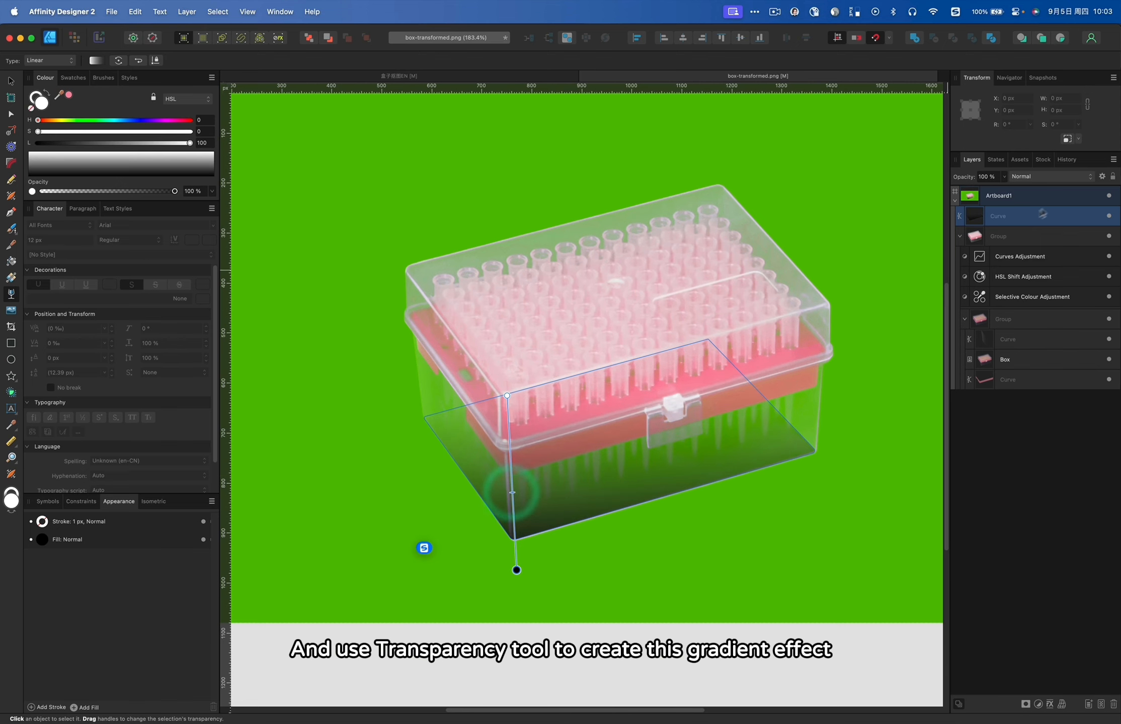
{"action": "left_click", "coordinate": [1004, 176]}
{"action": "mouse_move", "coordinate": [1005, 188]}
{"action": "left_mouse_down"}
{"action": "mouse_move", "coordinate": [914, 197]}
{"action": "mouse_move", "coordinate": [924, 195]}
{"action": "left_mouse_up"}
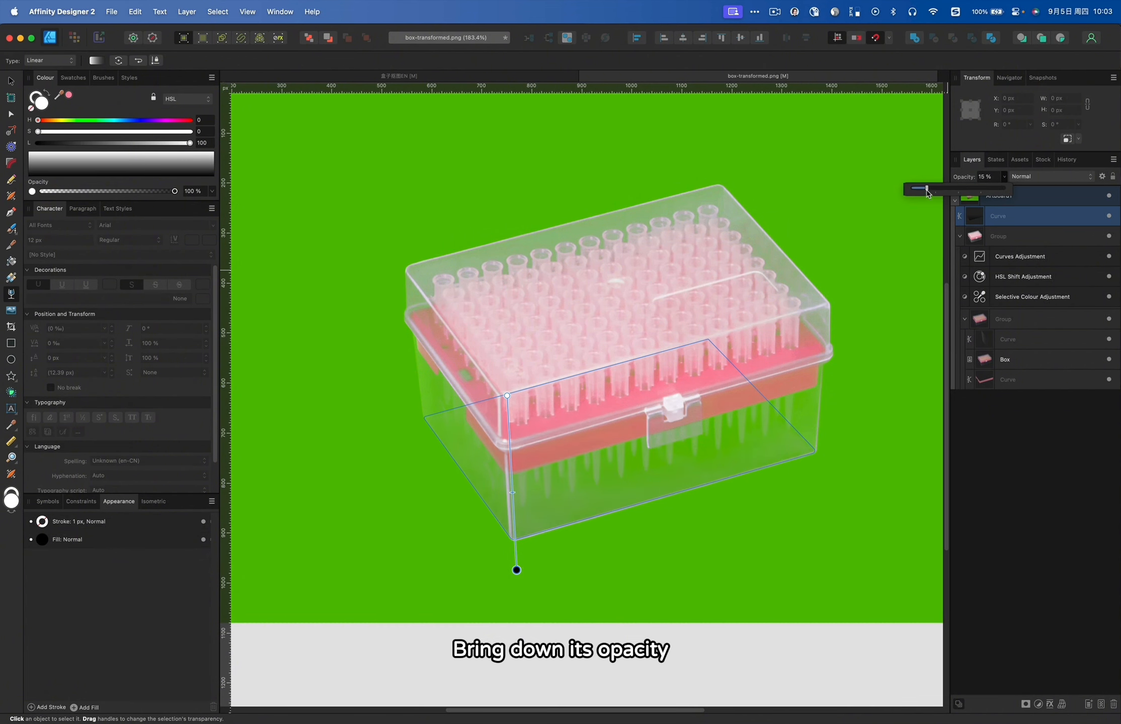
- Move the black base shape to the bottom of the inner group, beneath the pink curve, and set its opacity to 75%
{"action": "left_click", "coordinate": [15, 82]}
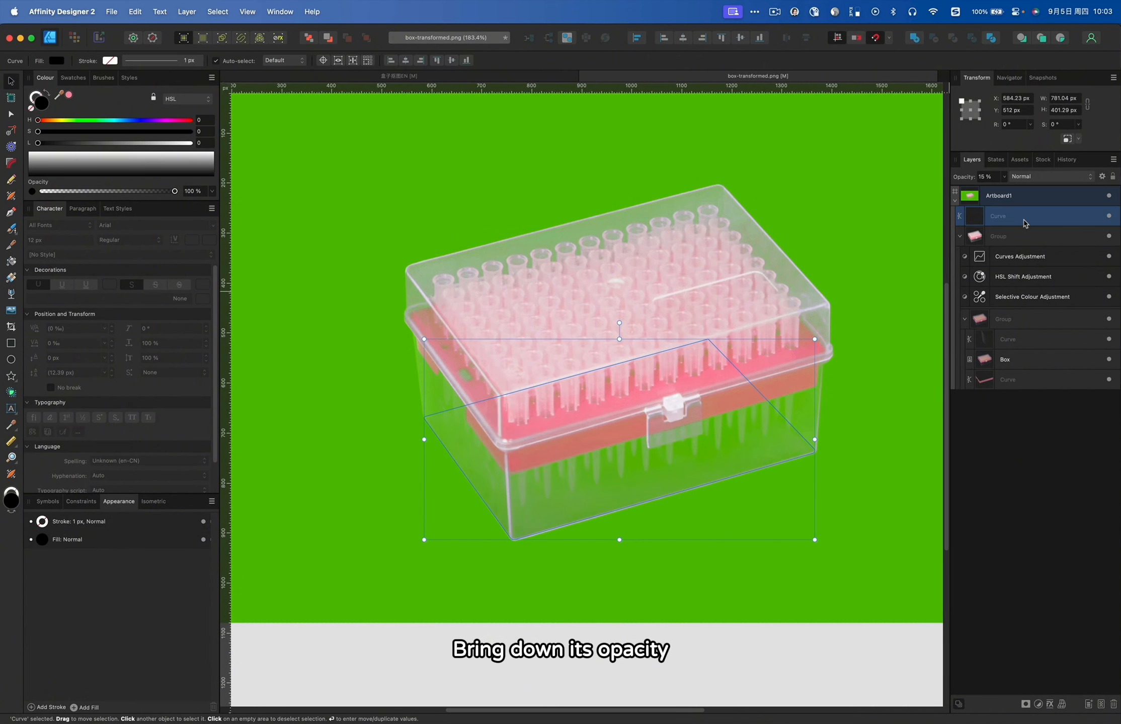
{"action": "left_click_drag", "start_coordinate": [1026, 221], "coordinate": [1073, 388]}
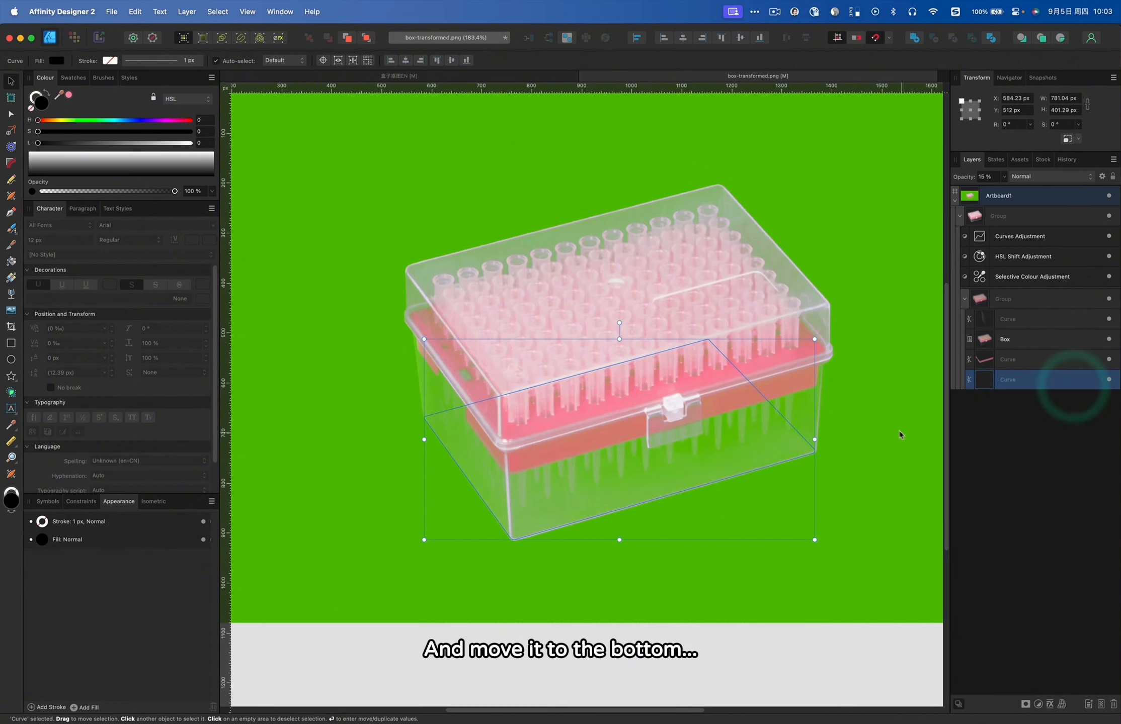
{"action": "left_click", "coordinate": [1004, 177]}
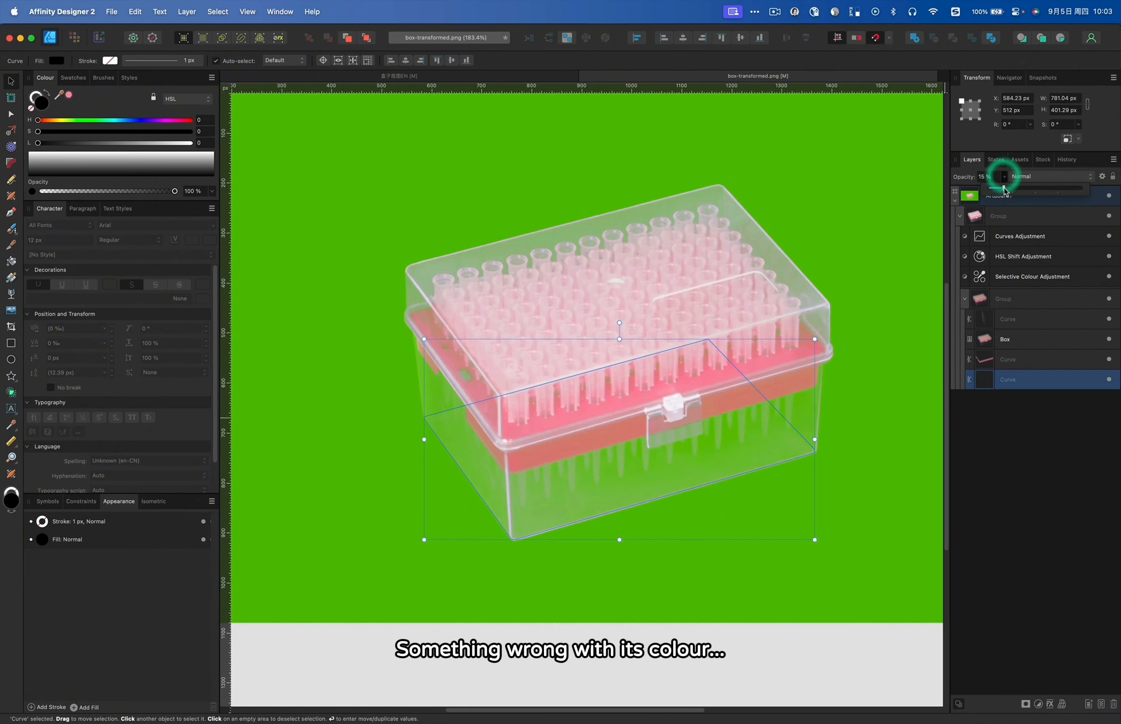
{"action": "mouse_move", "coordinate": [1003, 188]}
{"action": "left_mouse_down"}
{"action": "mouse_move", "coordinate": [1085, 182]}
{"action": "mouse_move", "coordinate": [1058, 186]}
{"action": "left_mouse_up"}
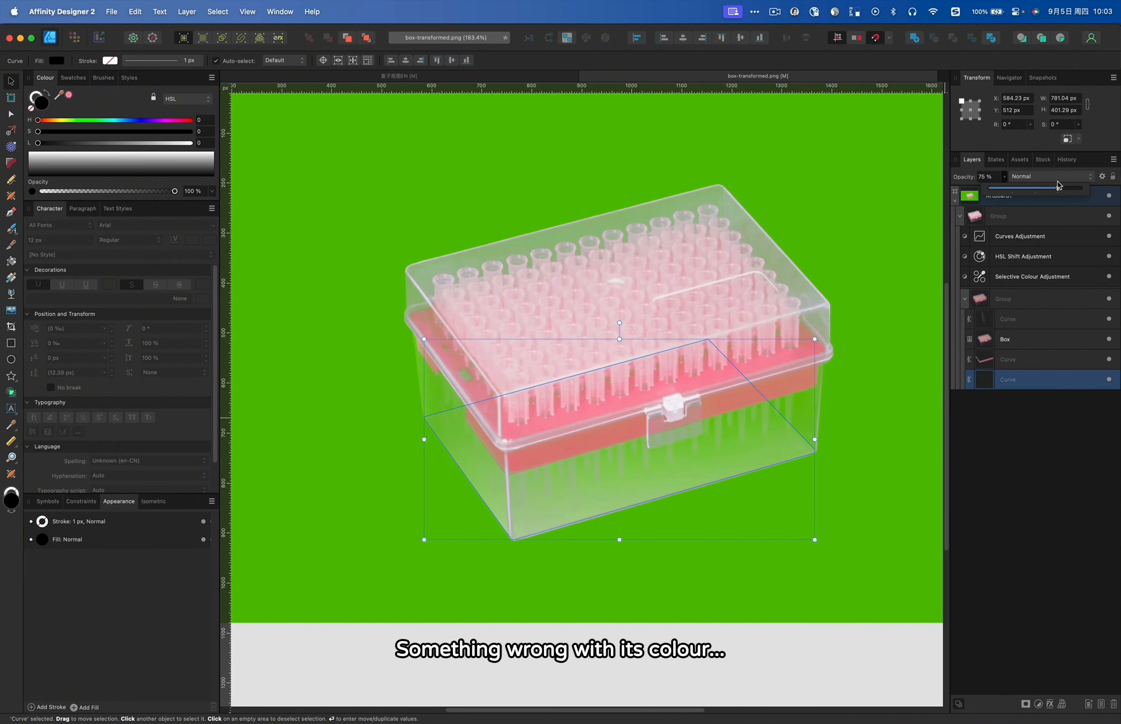
{"action": "left_click", "coordinate": [1047, 298]}
{"action": "left_click", "coordinate": [1102, 176]}
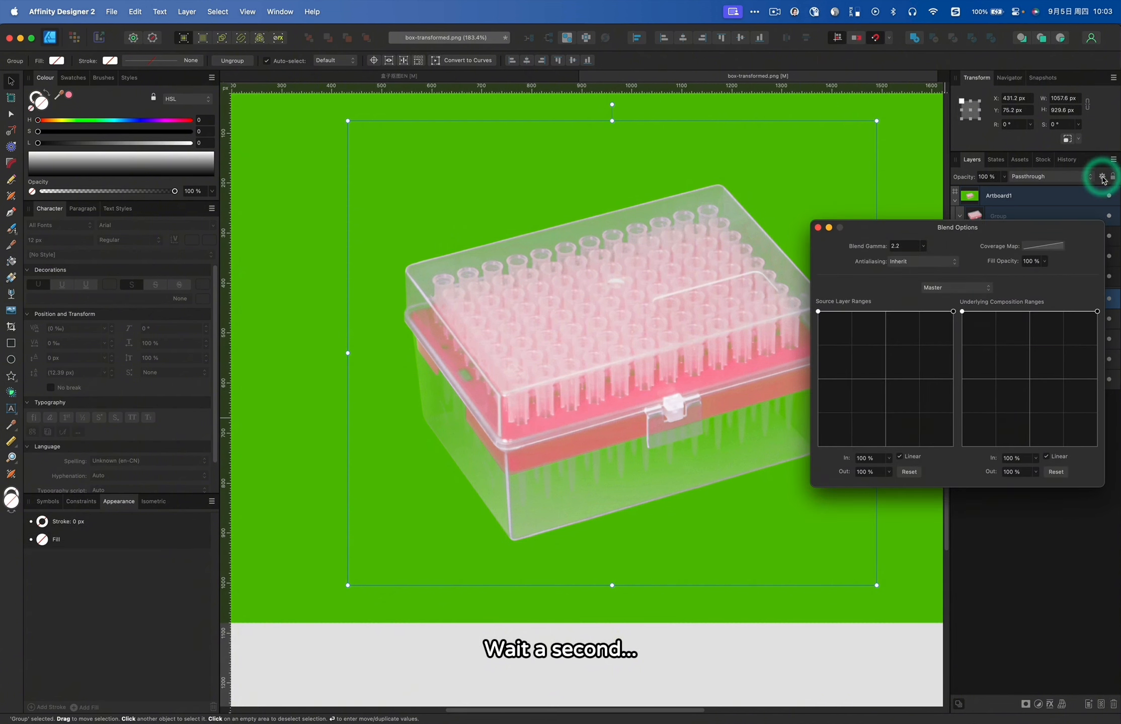
{"action": "left_click", "coordinate": [819, 228]}
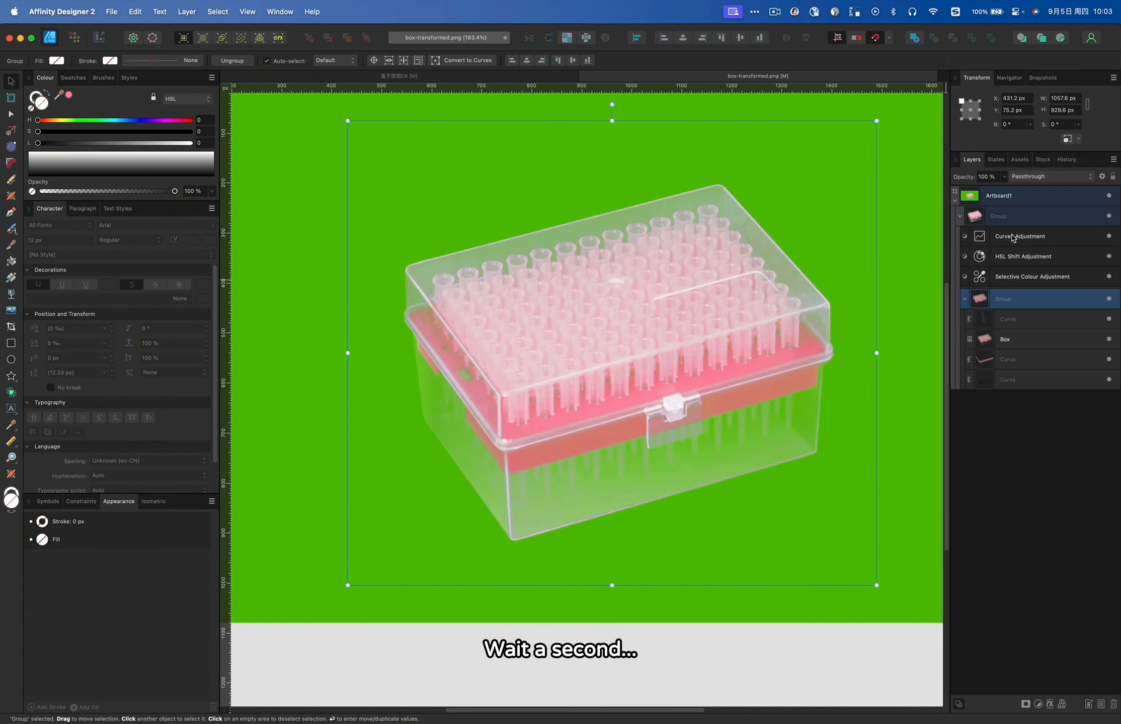
{"action": "left_click", "coordinate": [1006, 381]}
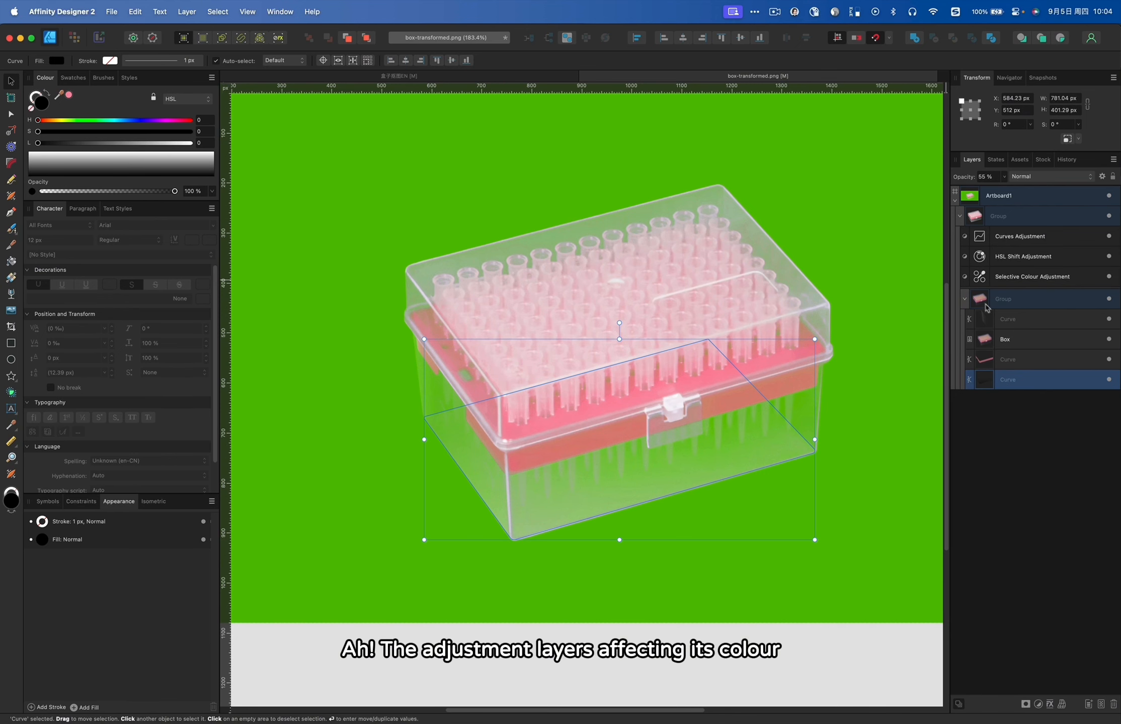
- Group the Curves, HSL Shift and Selective Colour adjustments together with the inner box group into a new group
{"action": "left_click", "coordinate": [1010, 238]}
{"action": "left_click", "coordinate": [1003, 299], "text": "shift"}
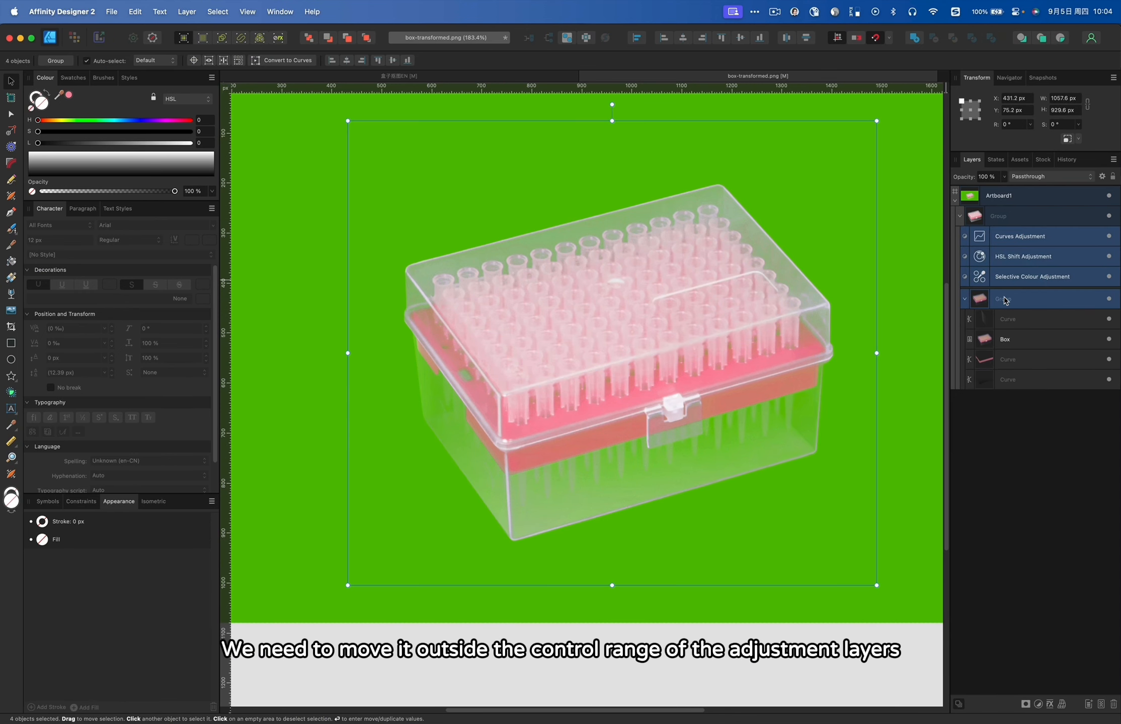
{"action": "right_click", "coordinate": [748, 265]}
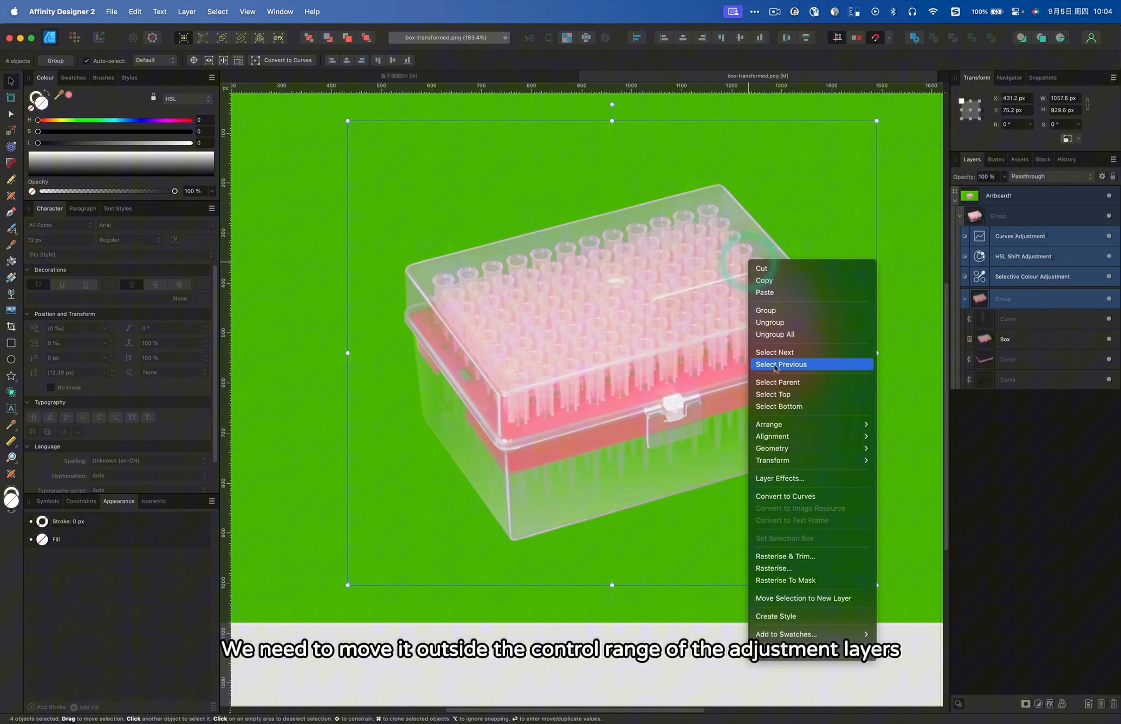
{"action": "left_click", "coordinate": [814, 308]}
- Move the black base curve out of the new adjustment group and place it at the bottom of the outer group
{"action": "left_click", "coordinate": [965, 236]}
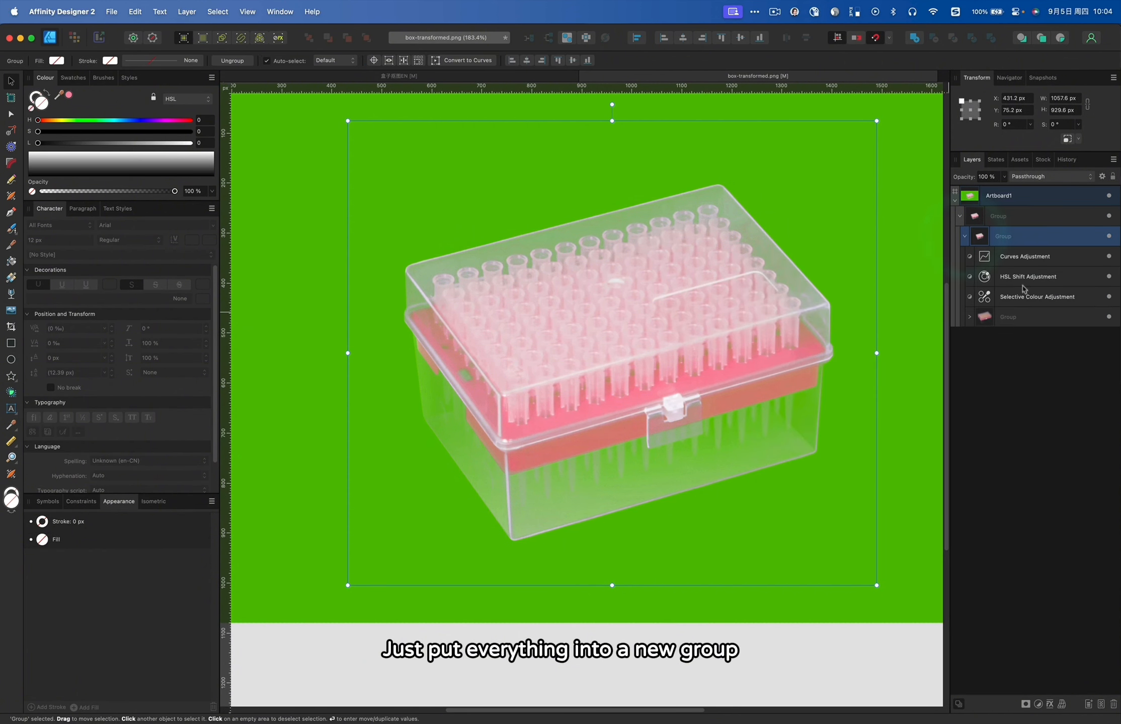
{"action": "left_click", "coordinate": [969, 317]}
{"action": "left_click", "coordinate": [1013, 397]}
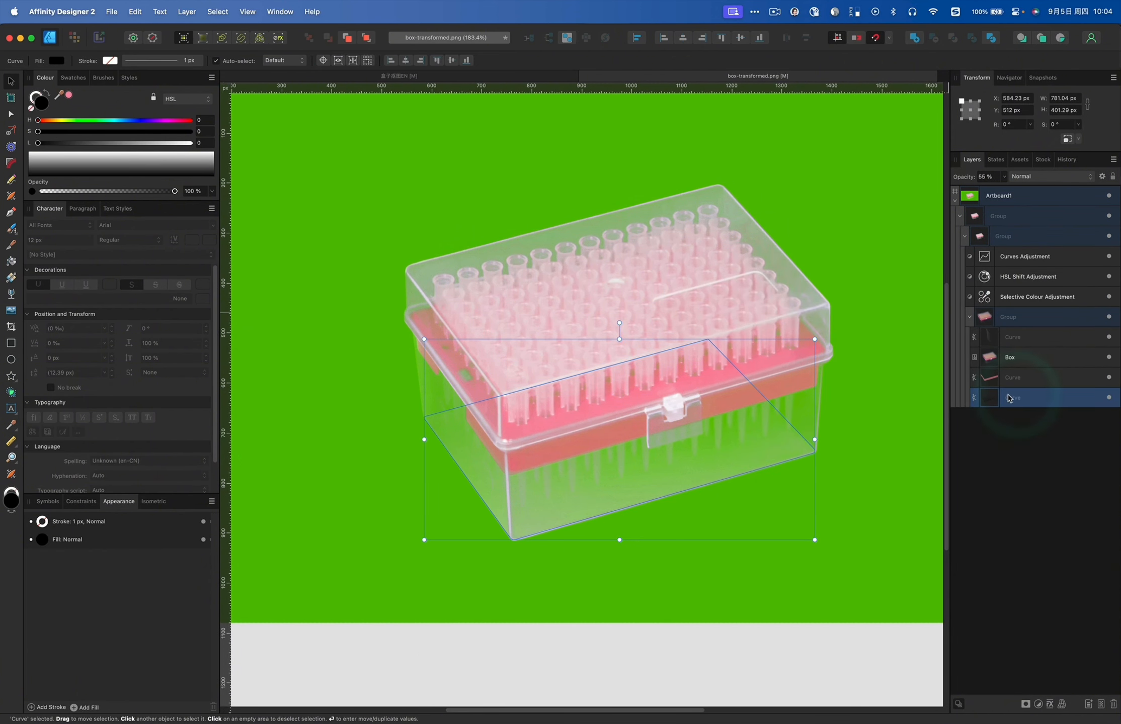
{"action": "left_click_drag", "start_coordinate": [1004, 402], "coordinate": [1029, 407]}
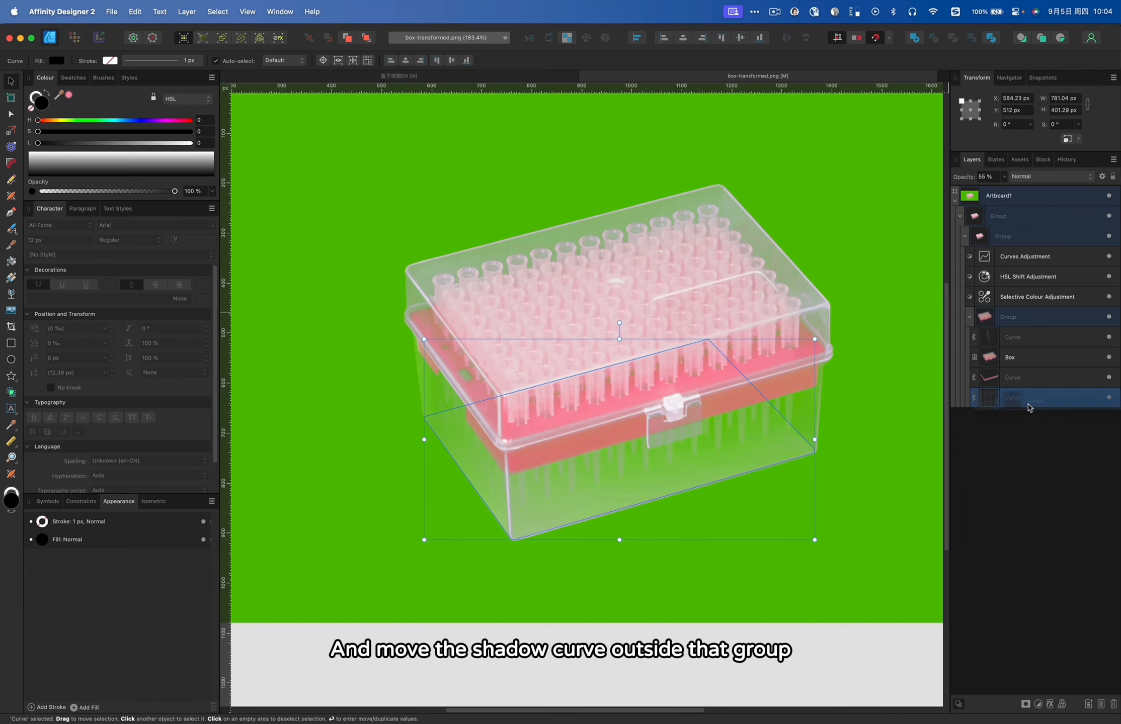
{"action": "left_click_drag", "start_coordinate": [1023, 322], "coordinate": [1011, 309]}
{"action": "left_click", "coordinate": [970, 337]}
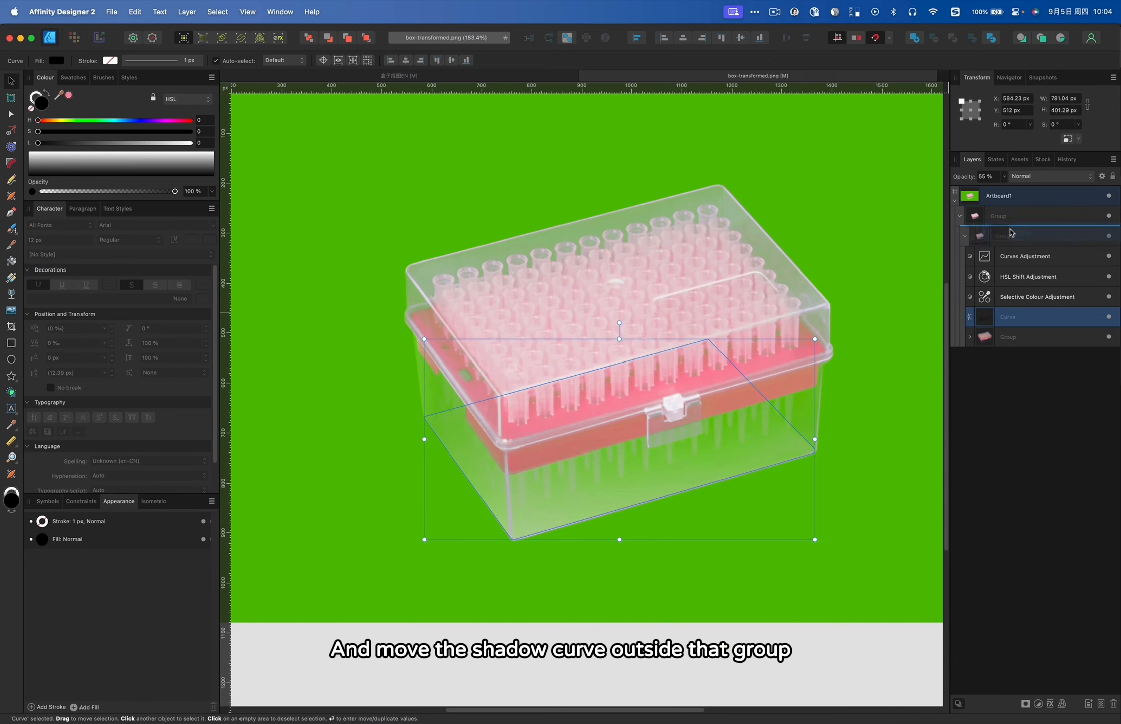
{"action": "mouse_move", "coordinate": [1010, 229]}
{"action": "left_mouse_down"}
{"action": "mouse_move", "coordinate": [1009, 255]}
{"action": "mouse_move", "coordinate": [1014, 231]}
{"action": "left_mouse_up"}
{"action": "left_click", "coordinate": [964, 236]}
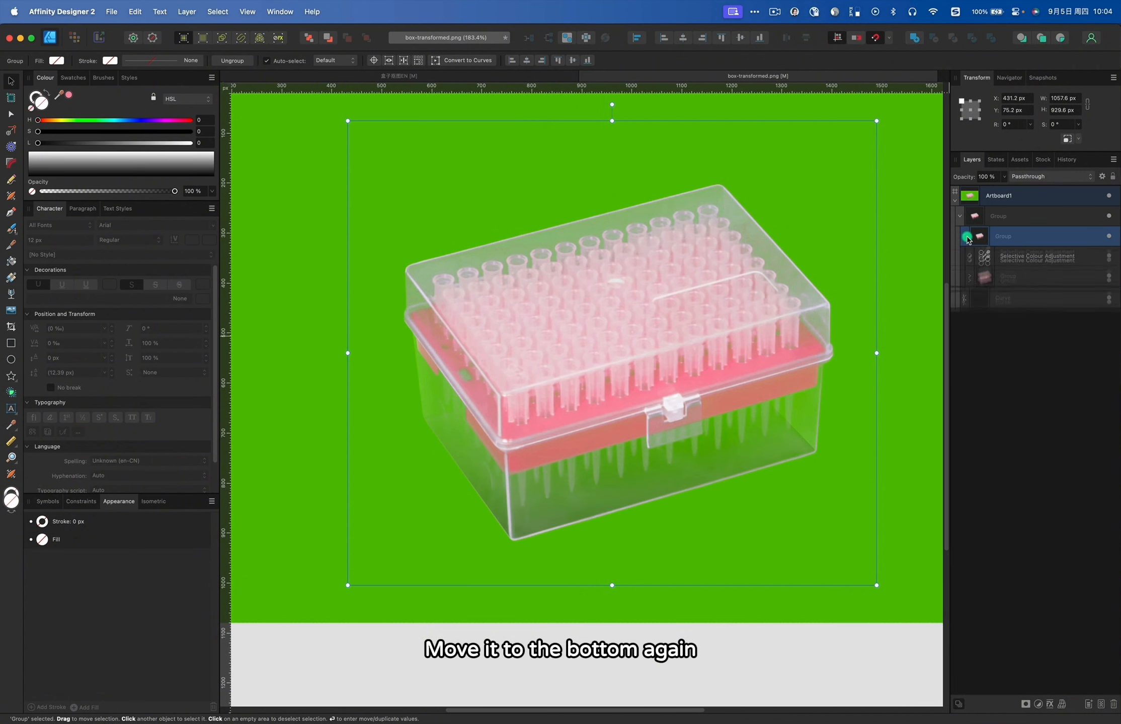
- Set the black base curve's blend mode to Overlay and check how it blends with the green background
{"action": "left_click", "coordinate": [989, 257]}
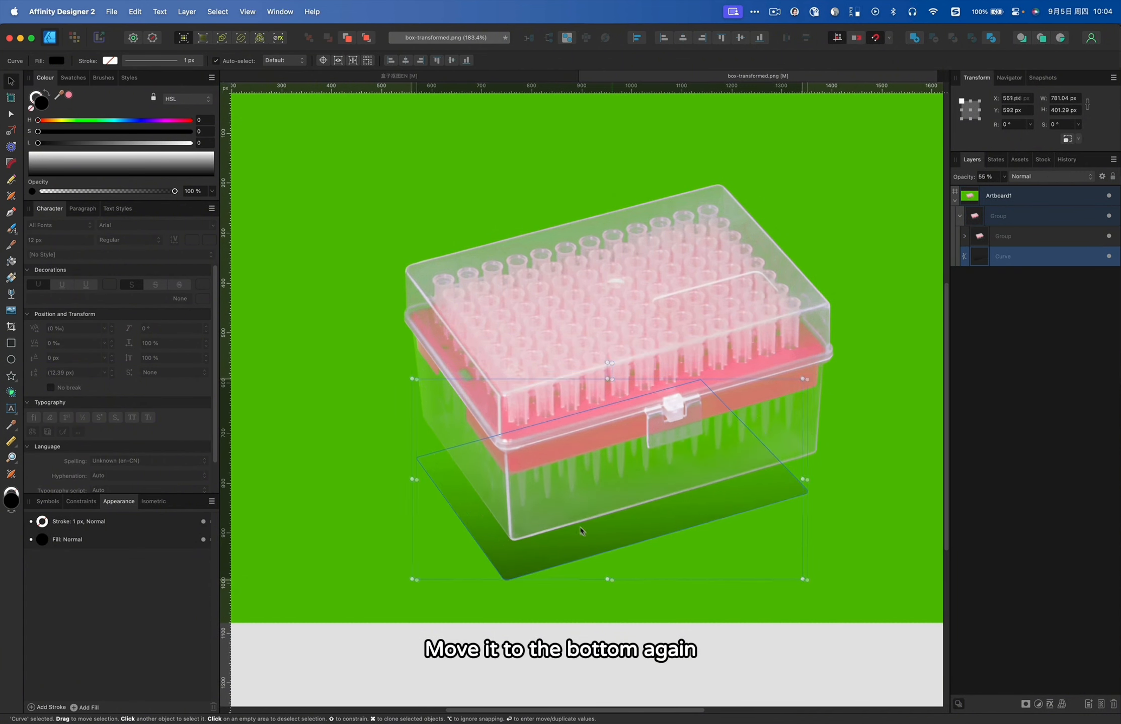
{"action": "key", "text": "super+z"}
{"action": "left_click", "coordinate": [1049, 177]}
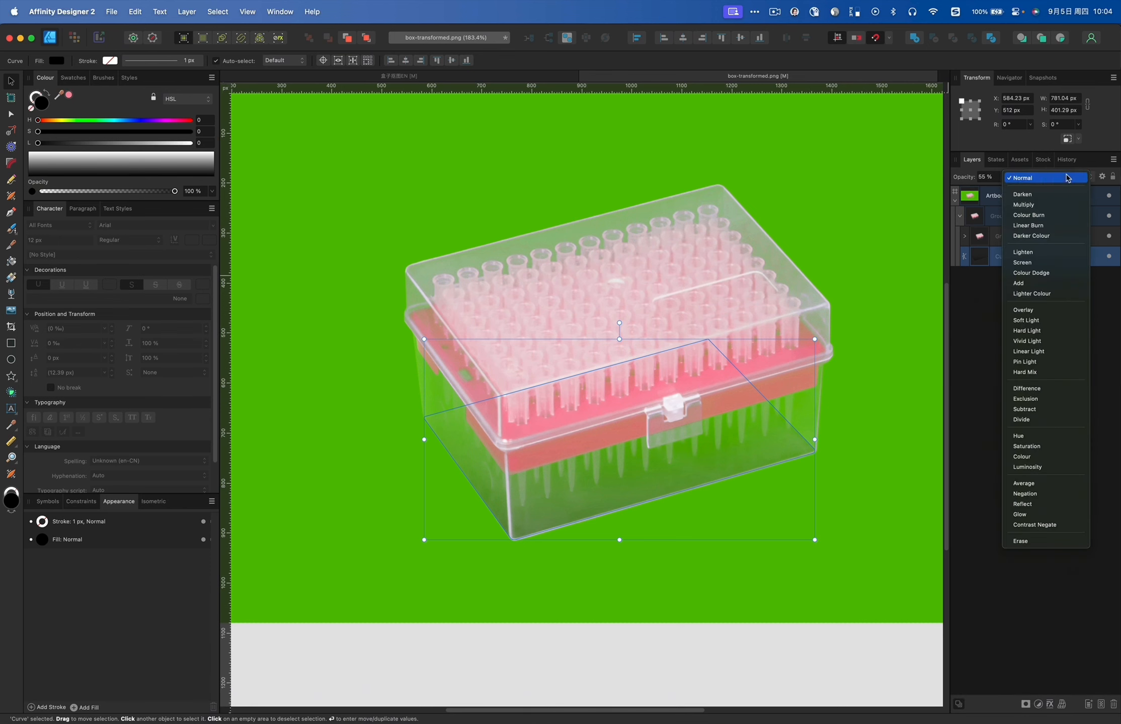
{"action": "left_click", "coordinate": [1052, 310]}
{"action": "left_click", "coordinate": [898, 443]}
{"action": "scroll", "coordinate": [590, 538], "scroll_direction": "down", "scroll_amount": 5}
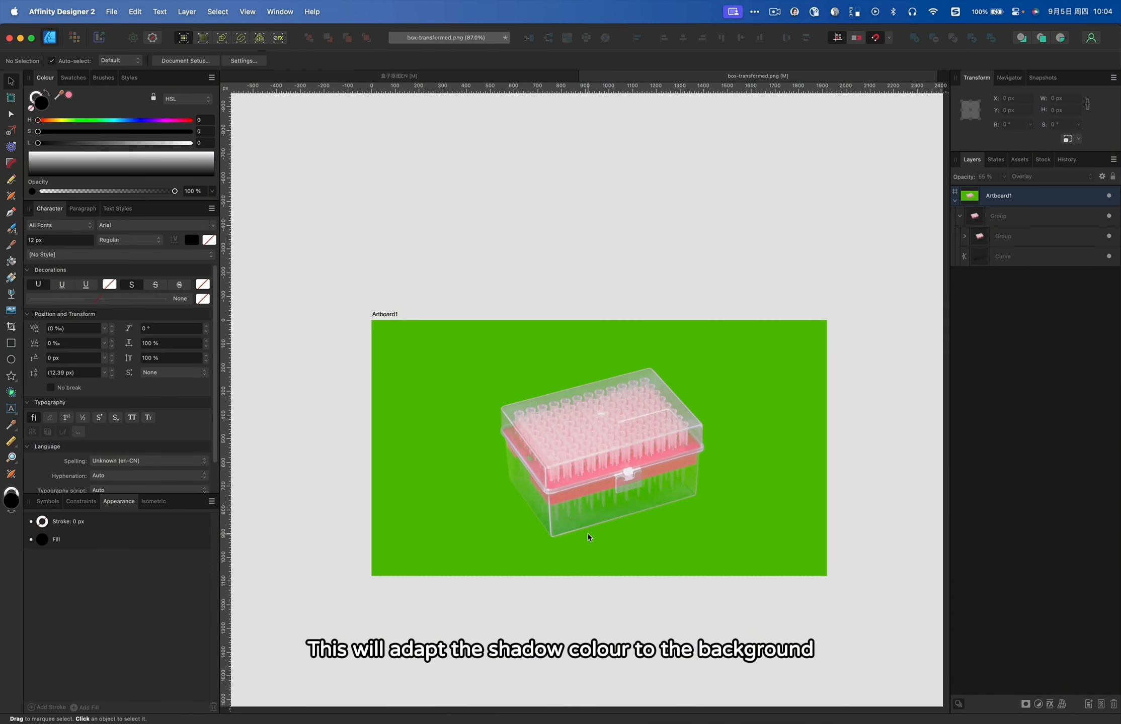
{"action": "scroll", "coordinate": [589, 538], "scroll_direction": "up", "scroll_amount": 15}
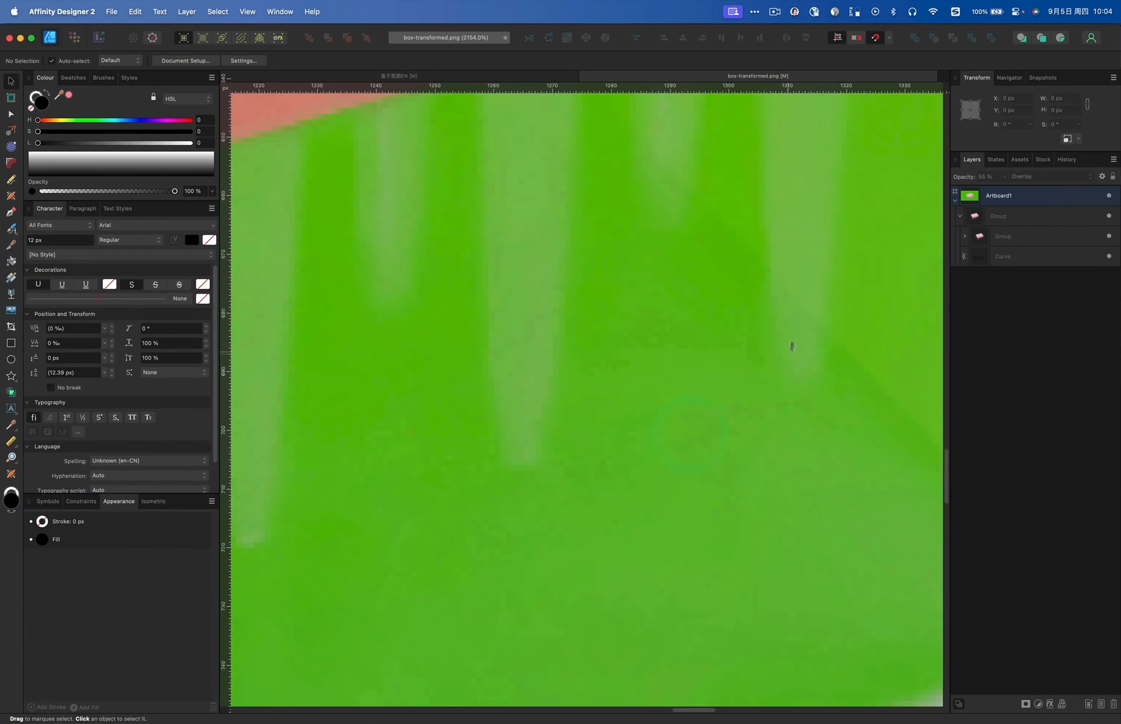
{"action": "scroll", "coordinate": [915, 436], "scroll_direction": "down", "scroll_amount": 12}
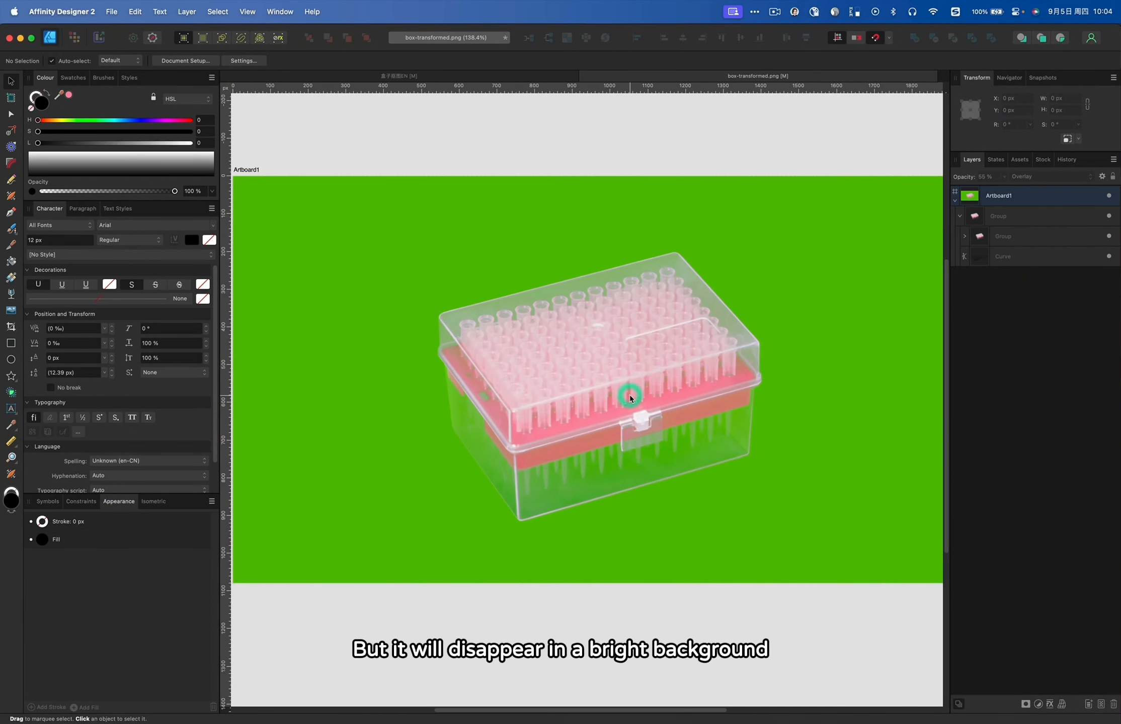
- Scale the whole box group down to about 736 × 647 px and move it to about X 592 px, Y 90 px
{"action": "left_click", "coordinate": [677, 347]}
{"action": "left_click_drag", "start_coordinate": [815, 342], "coordinate": [716, 365]}
{"action": "left_click", "coordinate": [815, 257]}
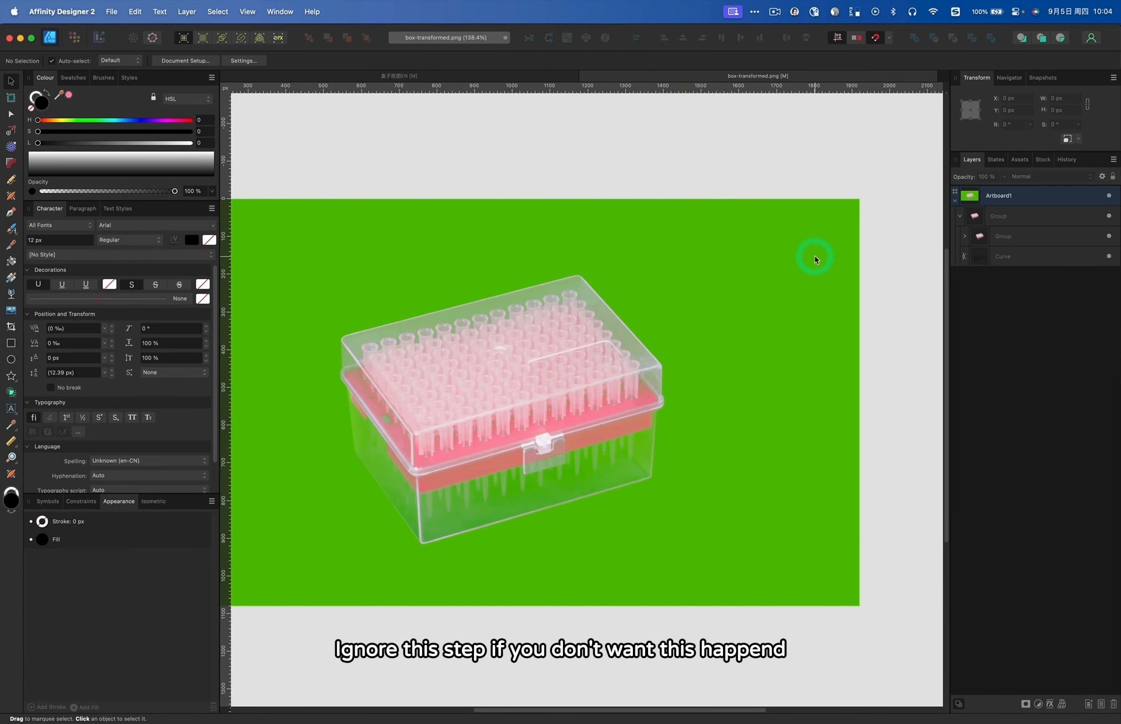
{"action": "left_click", "coordinate": [585, 371]}
{"action": "scroll", "coordinate": [586, 371], "scroll_direction": "left", "scroll_amount": 2}
{"action": "scroll", "coordinate": [585, 371], "scroll_direction": "down", "scroll_amount": 2}
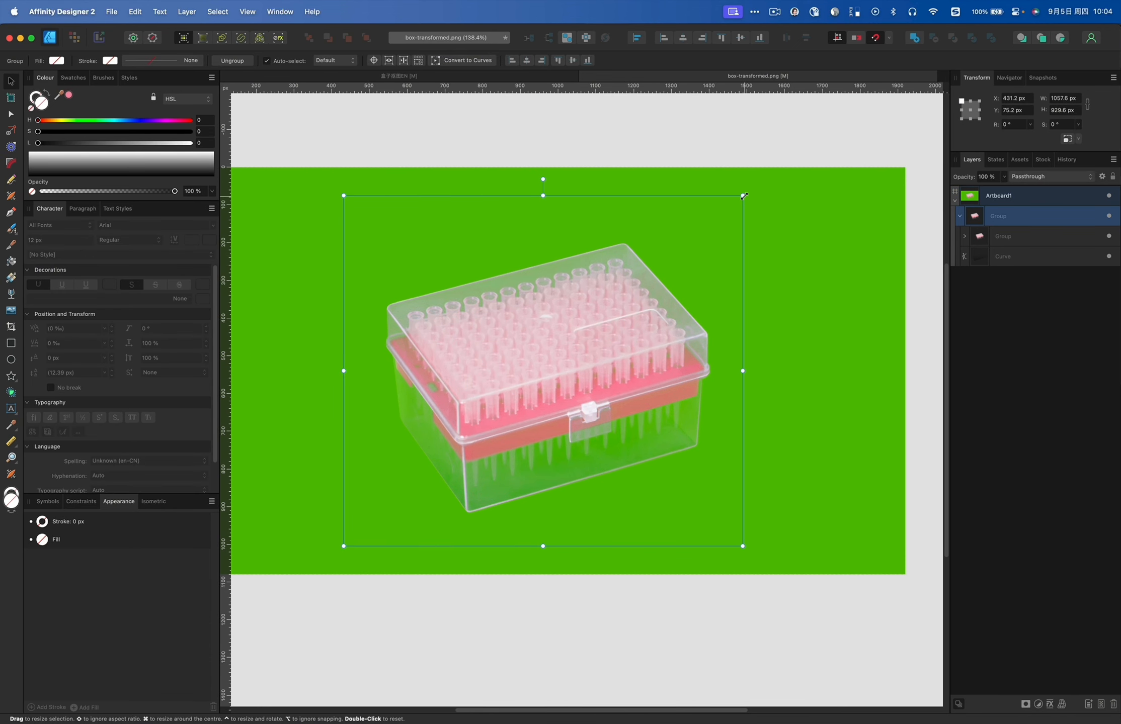
{"action": "left_click_drag", "start_coordinate": [744, 196], "coordinate": [695, 263]}
{"action": "left_click_drag", "start_coordinate": [584, 383], "coordinate": [583, 335]}
{"action": "scroll", "coordinate": [586, 347], "scroll_direction": "down", "scroll_amount": 4}
{"action": "left_click", "coordinate": [751, 332]}
- Draw a black 1920 × 1080 px rectangle covering the whole artboard and place it beneath the box group
{"action": "key", "text": "m"}
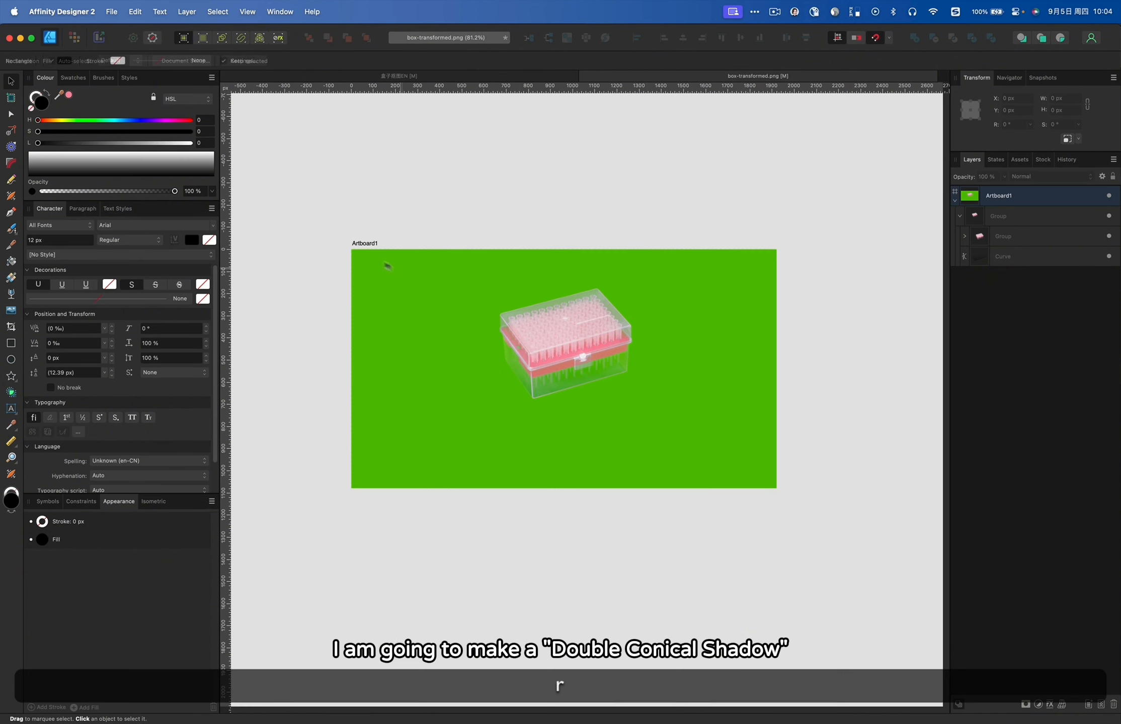
{"action": "left_click_drag", "start_coordinate": [351, 250], "coordinate": [778, 487]}
{"action": "key", "text": "v"}
{"action": "scroll", "coordinate": [638, 372], "scroll_direction": "up", "scroll_amount": 4}
{"action": "scroll", "coordinate": [671, 407], "scroll_direction": "up", "scroll_amount": 2}
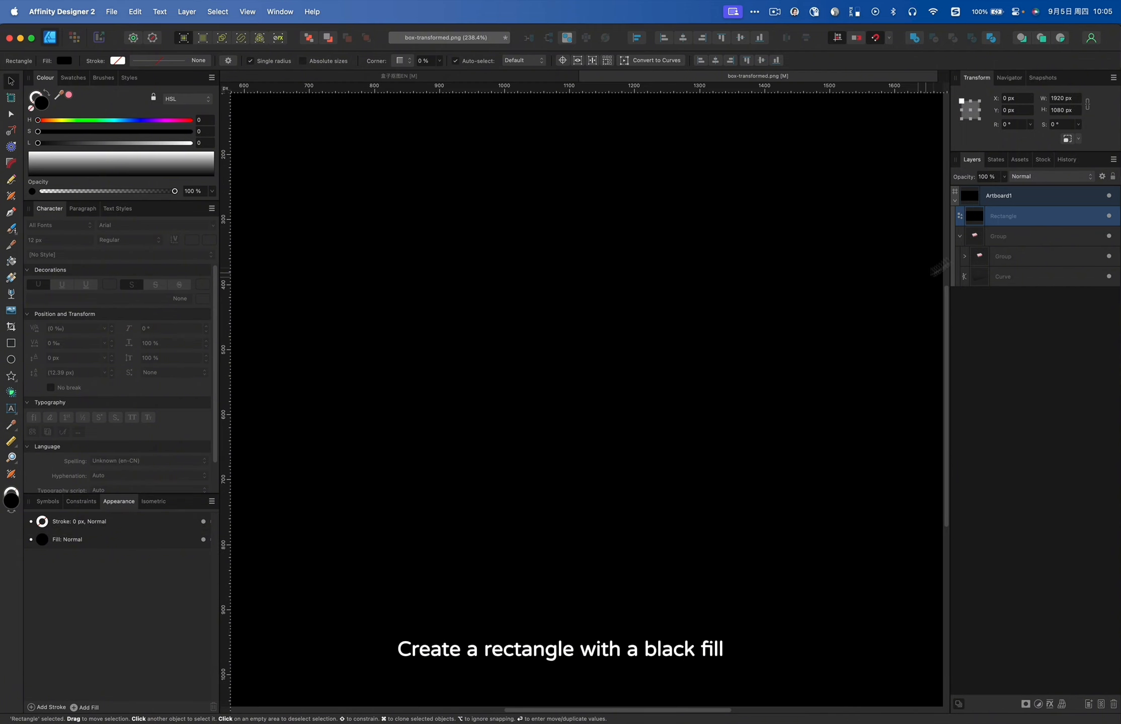
{"action": "left_click_drag", "start_coordinate": [995, 239], "coordinate": [1009, 212]}
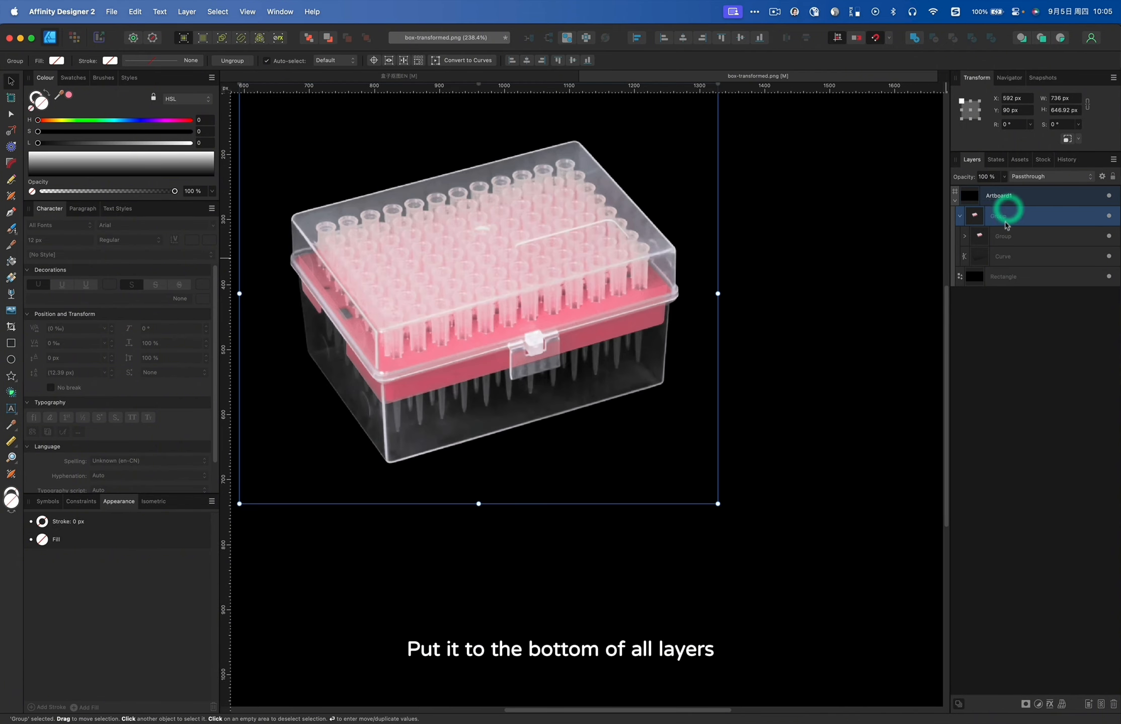
- Apply a conical transparency to the black rectangle, centred on the box's right base corner
{"action": "left_click", "coordinate": [1009, 240]}
{"action": "left_click_drag", "start_coordinate": [579, 308], "coordinate": [515, 300]}
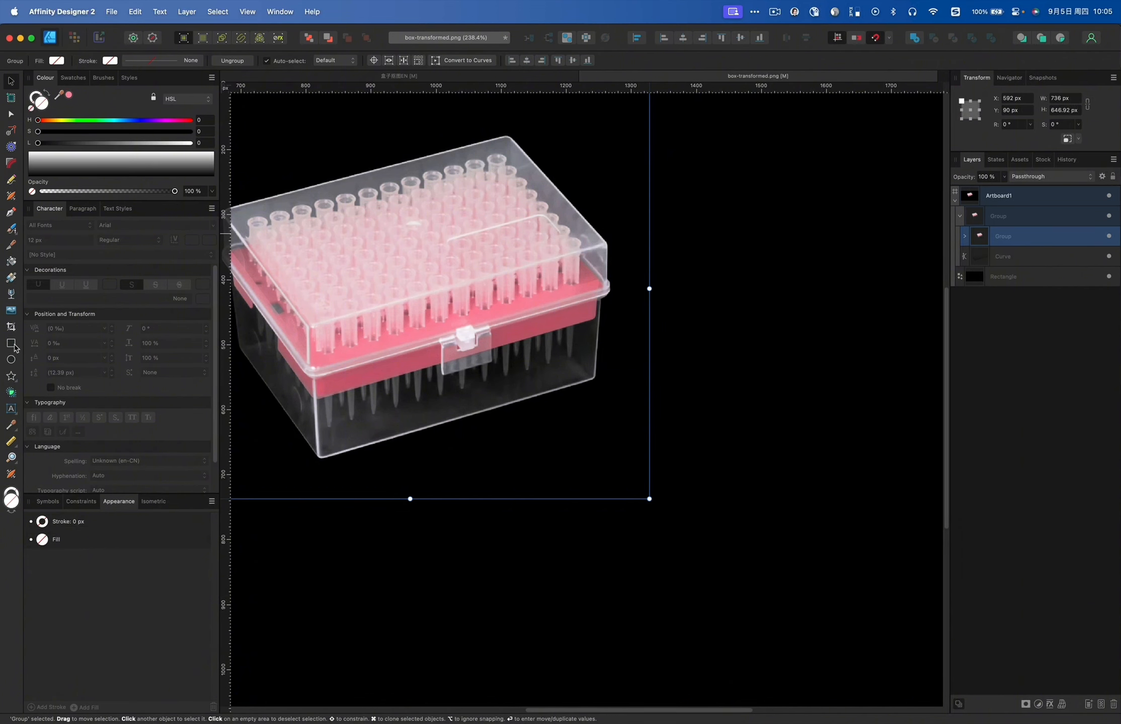
{"action": "left_click", "coordinate": [15, 293]}
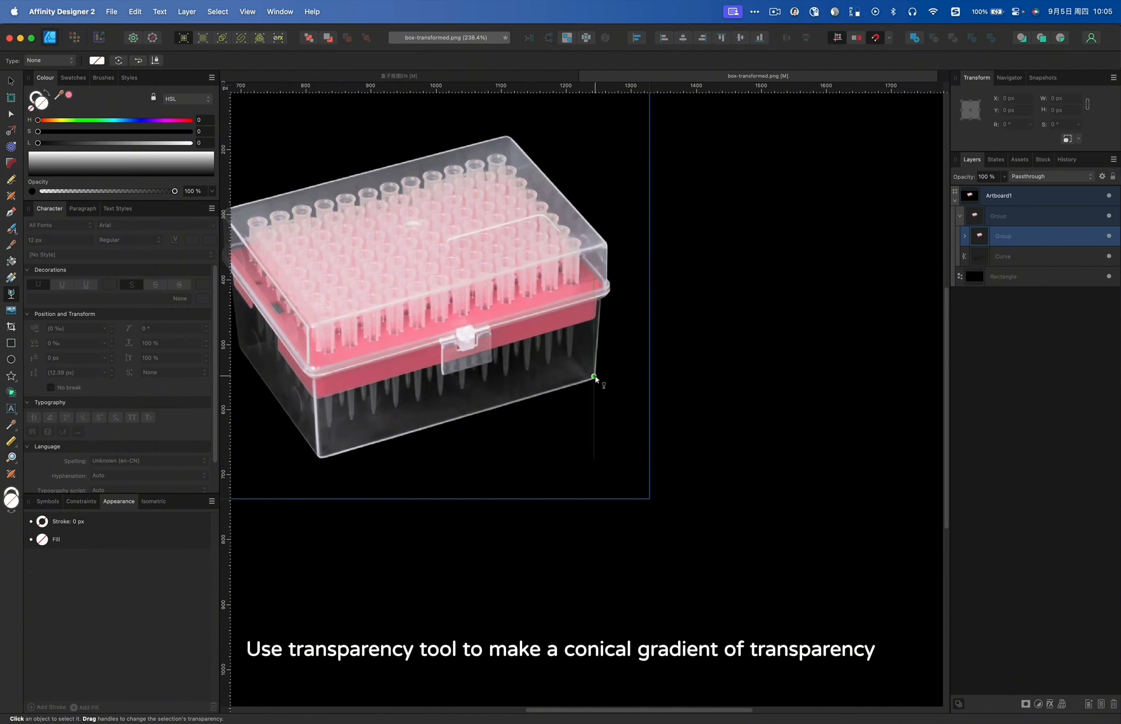
{"action": "left_click", "coordinate": [1006, 278]}
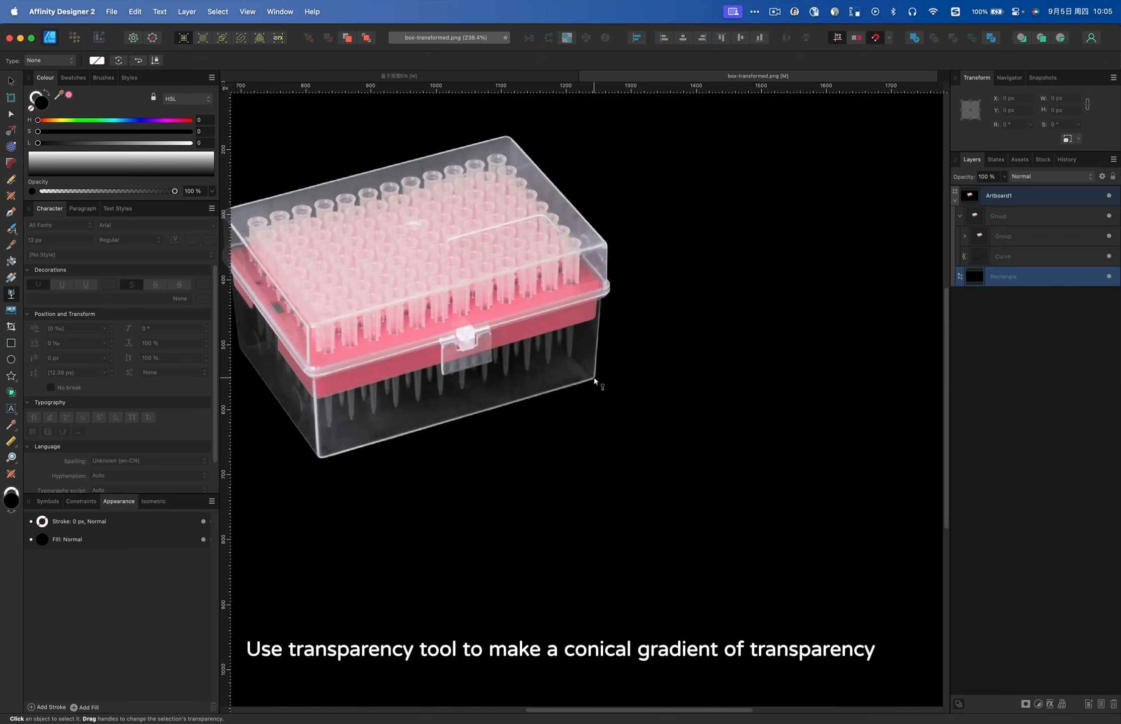
{"action": "left_click_drag", "start_coordinate": [594, 378], "coordinate": [873, 645]}
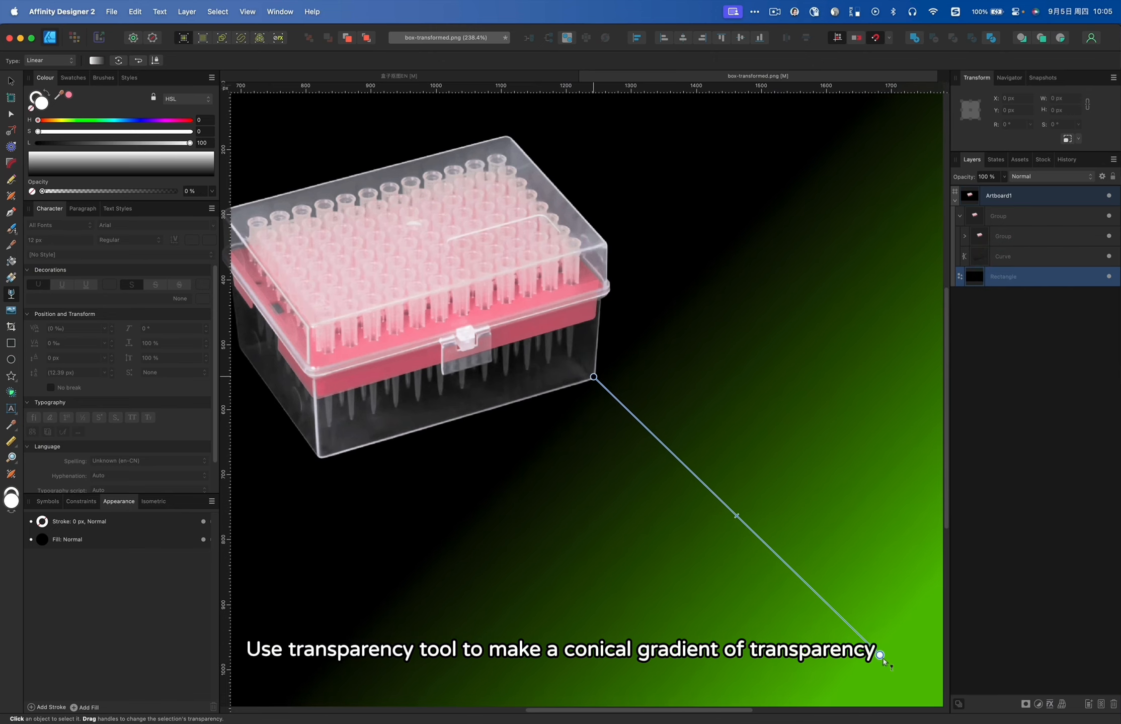
{"action": "left_click_drag", "start_coordinate": [605, 396], "coordinate": [701, 505]}
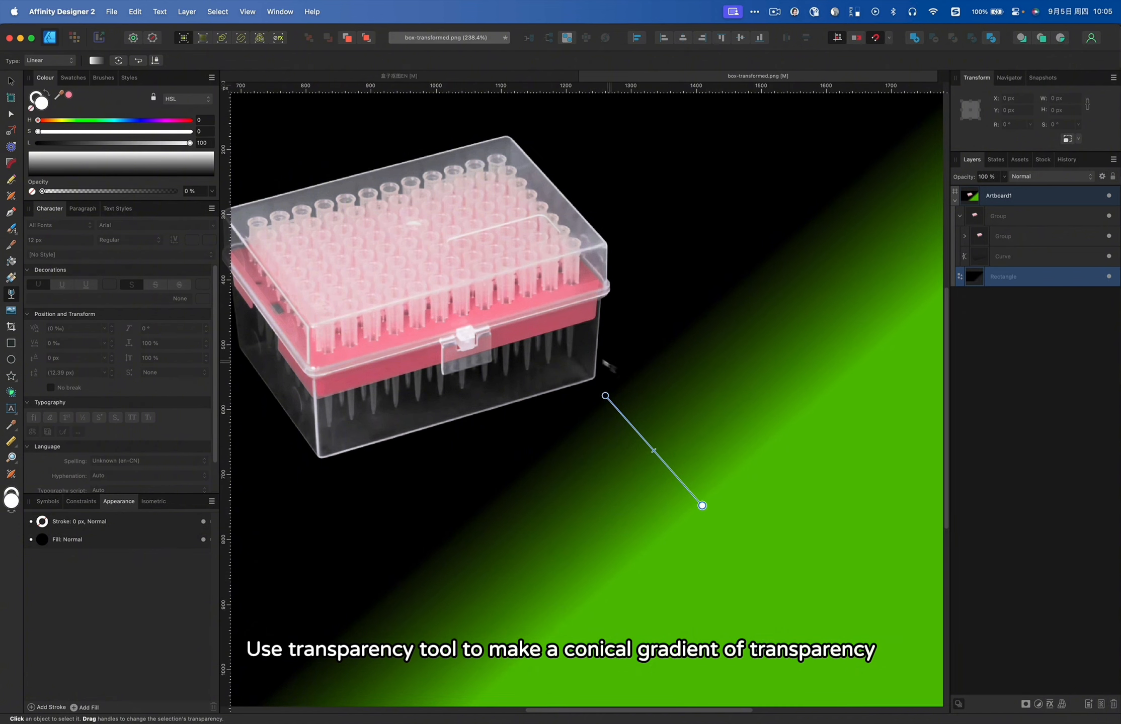
{"action": "left_click_drag", "start_coordinate": [592, 379], "coordinate": [825, 638]}
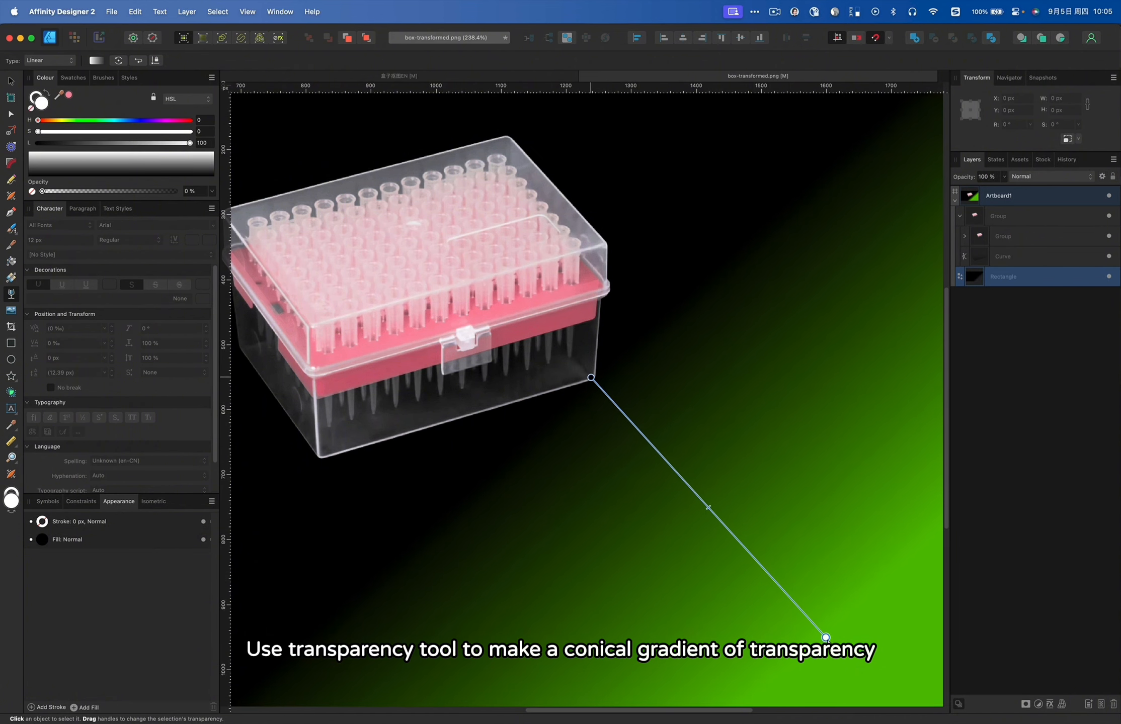
{"action": "left_click", "coordinate": [51, 61]}
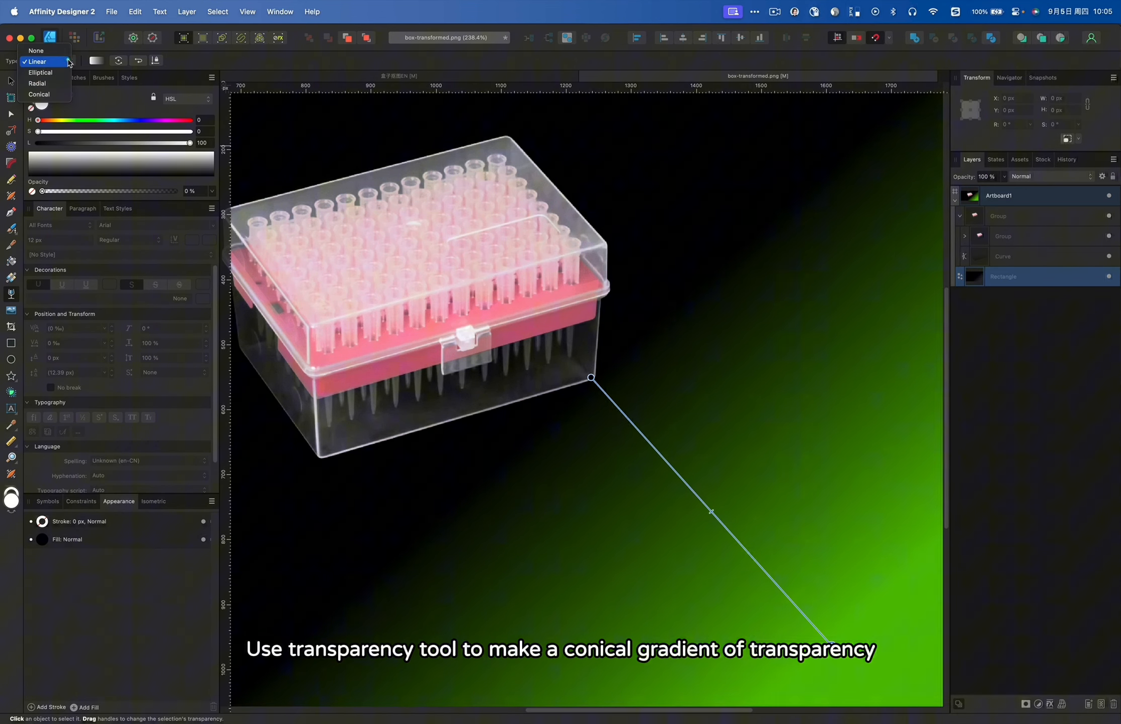
{"action": "left_click", "coordinate": [65, 88]}
- Align the conical transparency's start with the box's front bottom edge and rotate its transparent stop toward the artboard's lower-right corner
{"action": "scroll", "coordinate": [600, 373], "scroll_direction": "down", "scroll_amount": 5}
{"action": "left_click_drag", "start_coordinate": [599, 370], "coordinate": [327, 453]}
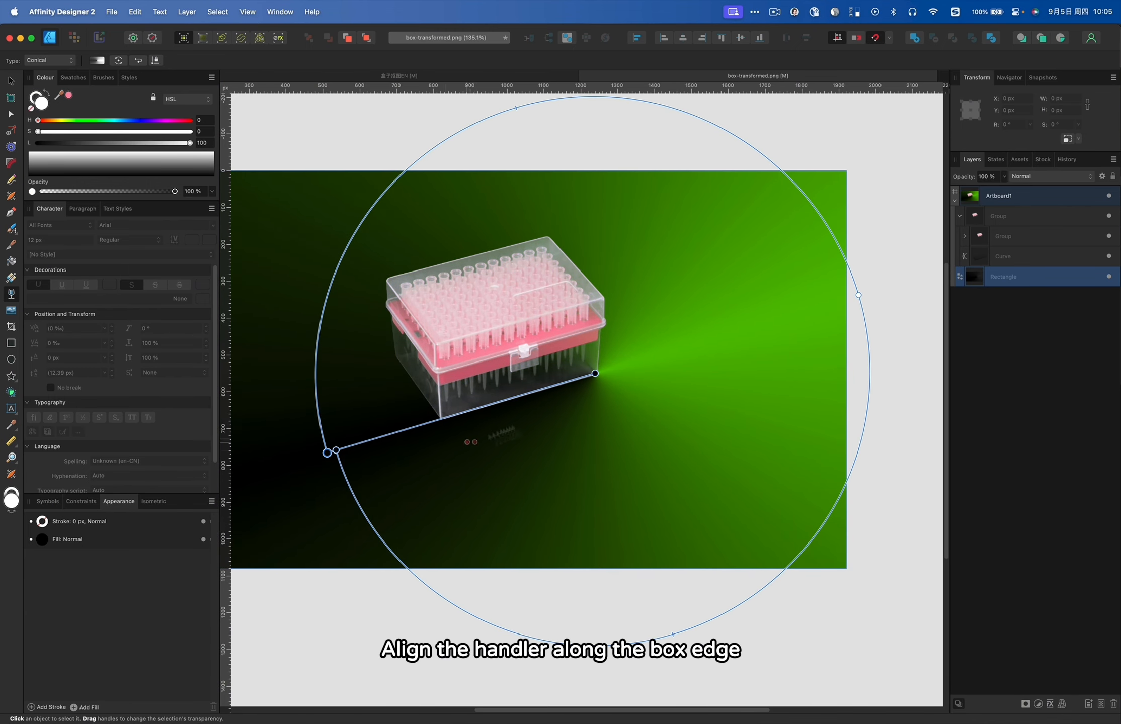
{"action": "left_click_drag", "start_coordinate": [858, 295], "coordinate": [837, 513]}
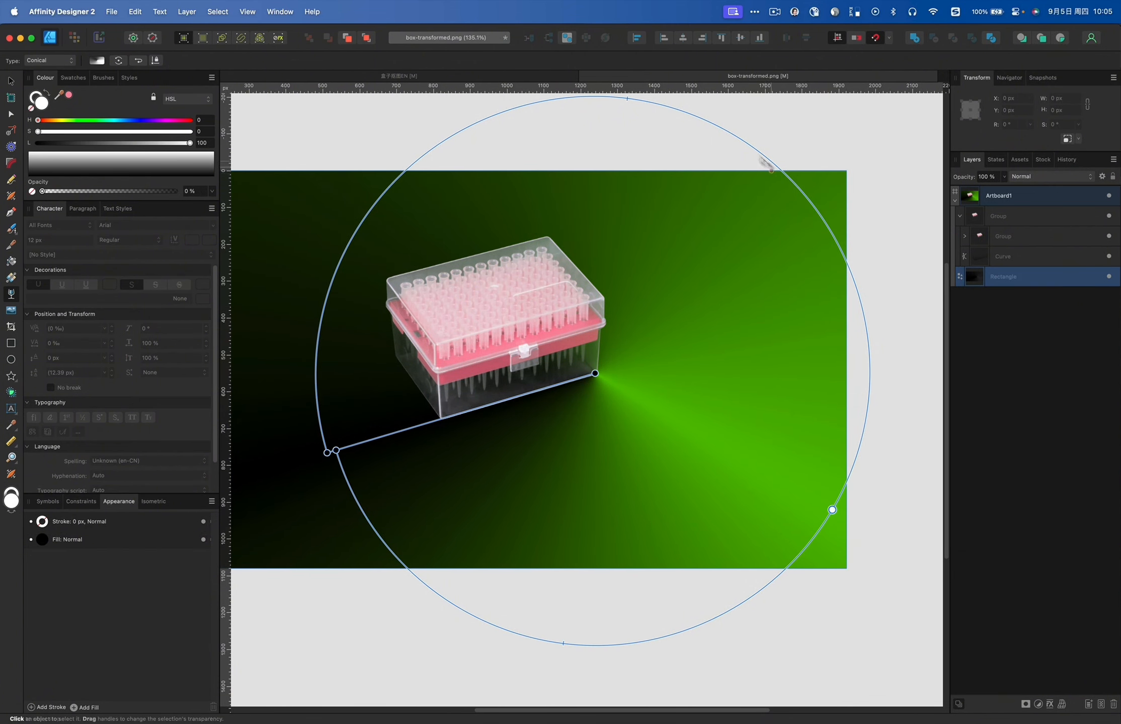
- Add another stop to the conical transparency, set its opacity to 0%, and slide it around to the upper left of the box
{"action": "left_click", "coordinate": [749, 145]}
{"action": "left_click_drag", "start_coordinate": [96, 191], "coordinate": [1, 190]}
{"action": "left_click_drag", "start_coordinate": [749, 145], "coordinate": [222, 159]}
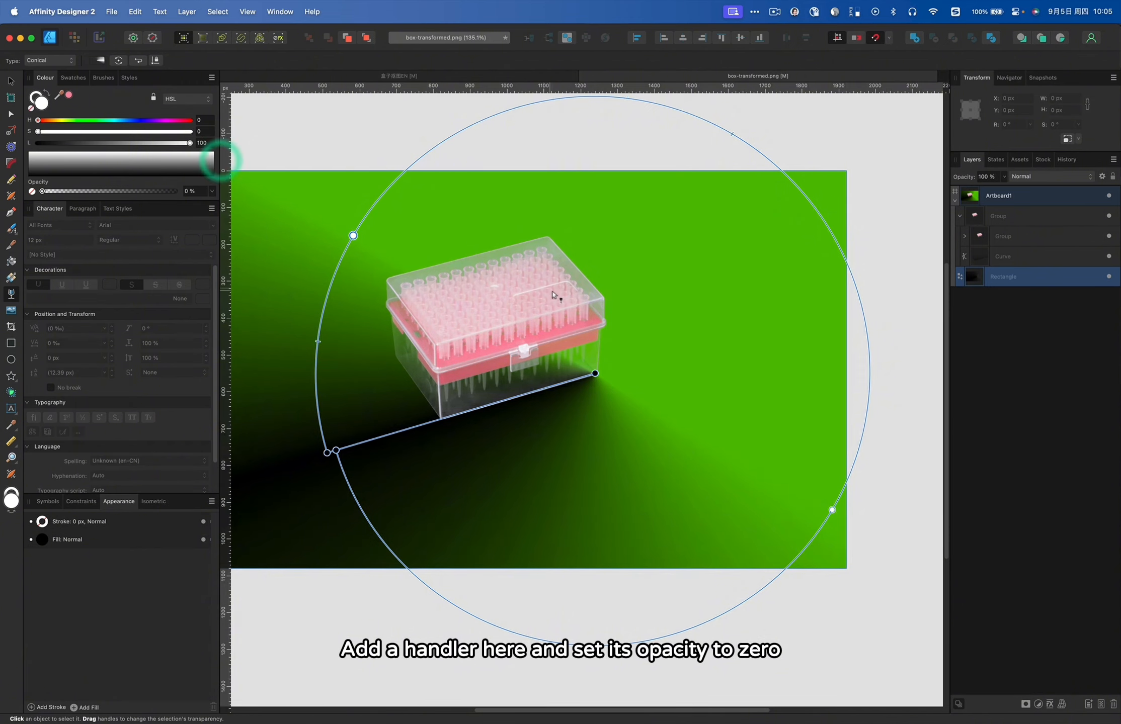
- Put the black shadow rectangle into its own group
{"action": "left_click_drag", "start_coordinate": [555, 294], "coordinate": [601, 278]}
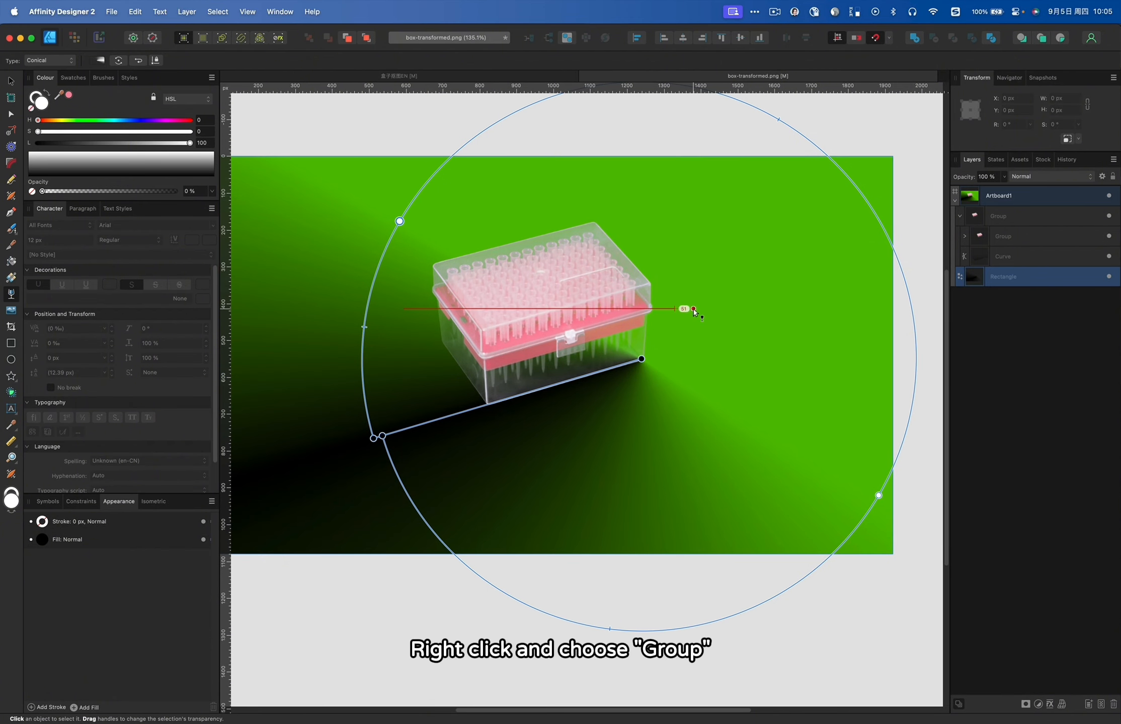
{"action": "right_click", "coordinate": [692, 308]}
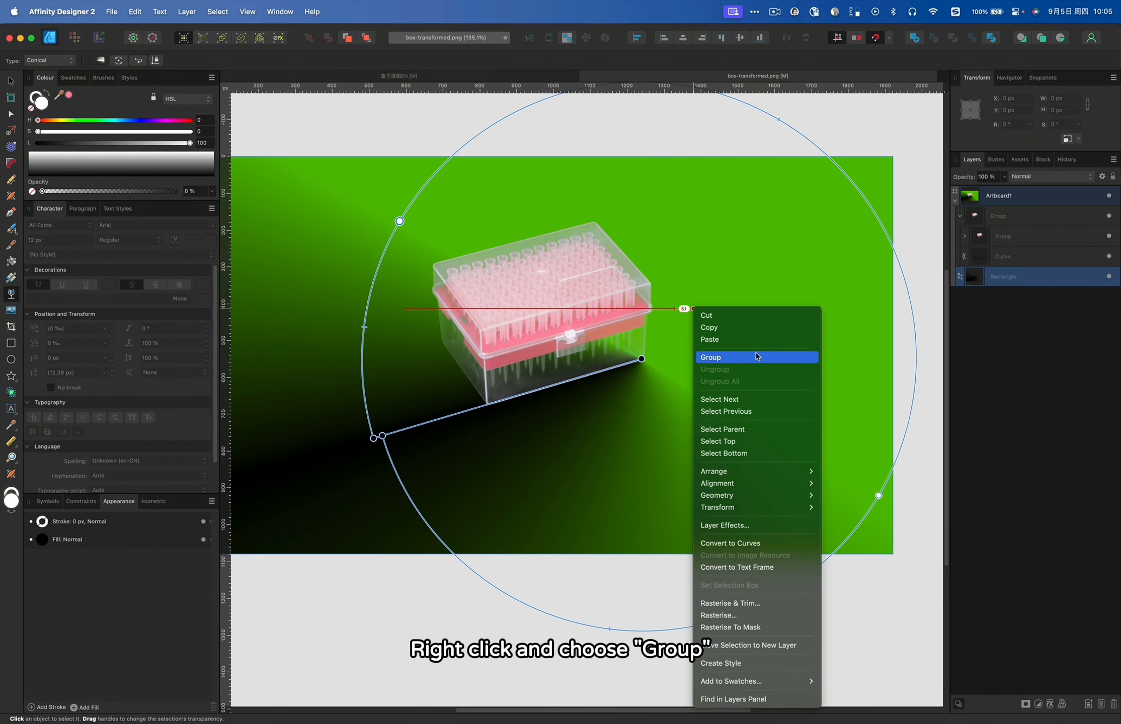
{"action": "left_click", "coordinate": [727, 360]}
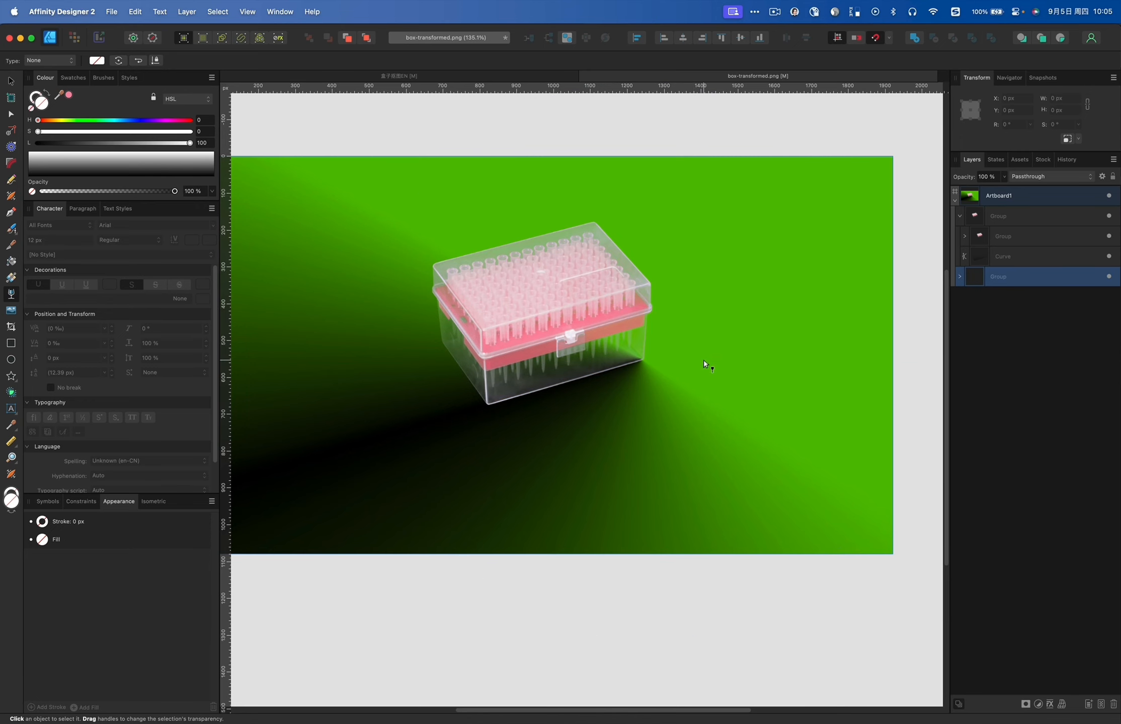
- Move the midpoint of the shadow rectangle's conical transparency close to its upper-left transparent stop so the area beside the box stays dark
{"action": "scroll", "coordinate": [703, 360], "scroll_direction": "left", "scroll_amount": 5}
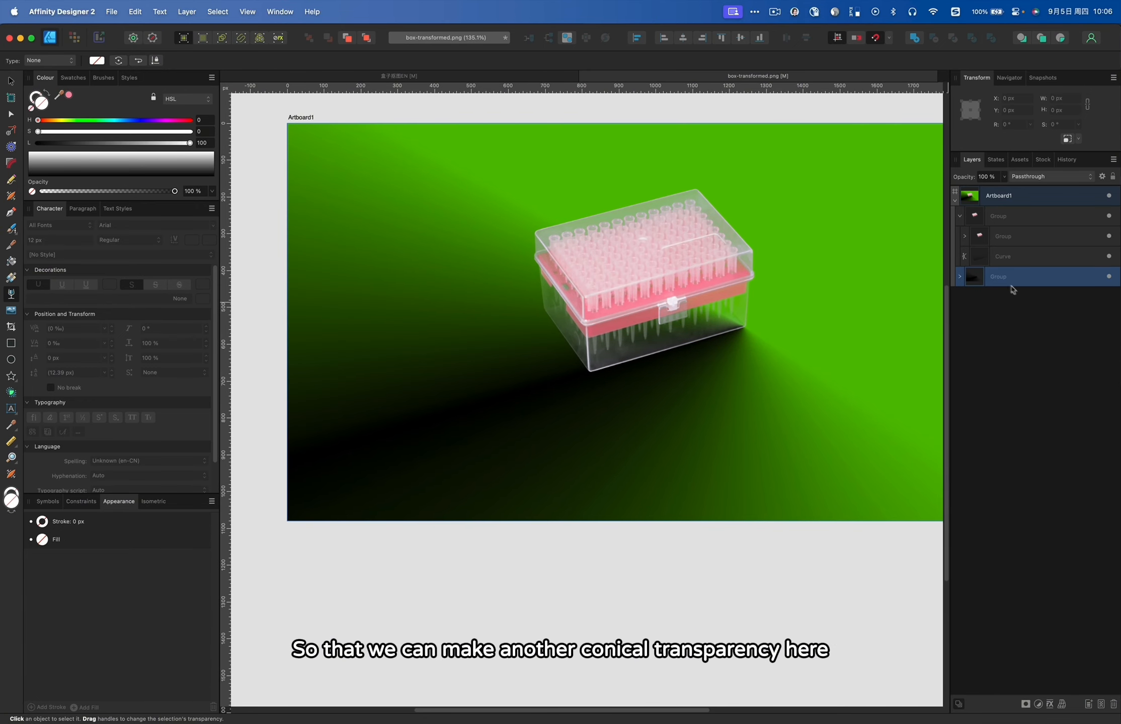
{"action": "left_click", "coordinate": [960, 277]}
{"action": "left_click", "coordinate": [1017, 301]}
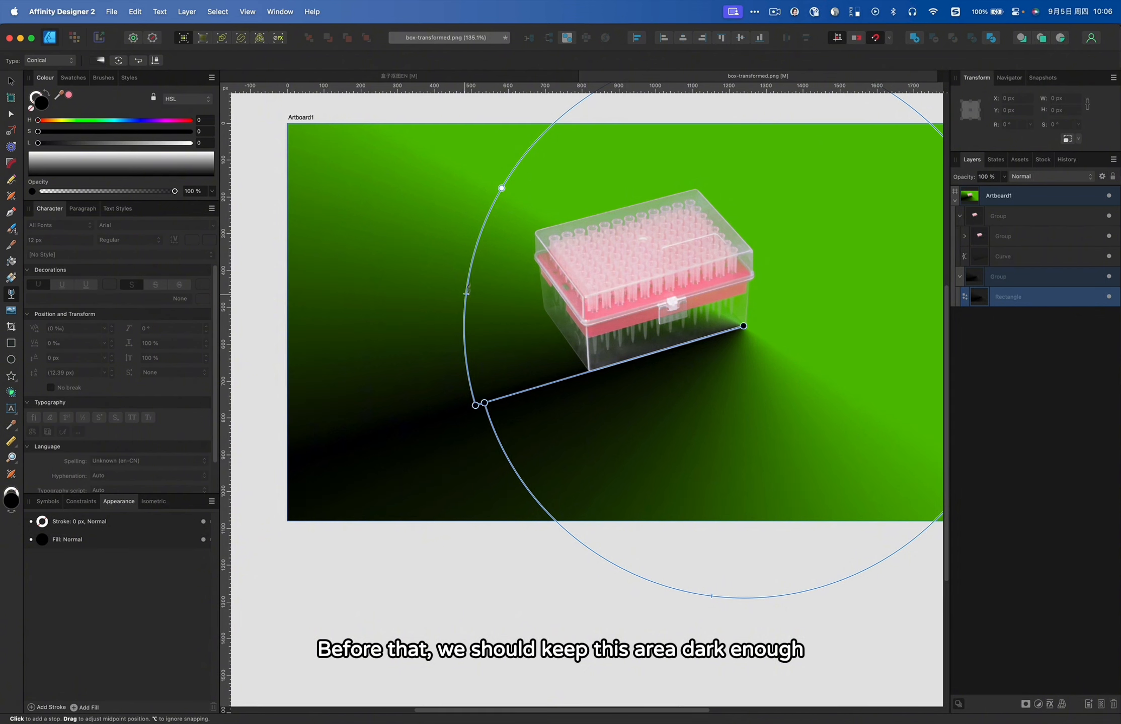
{"action": "left_click", "coordinate": [477, 245]}
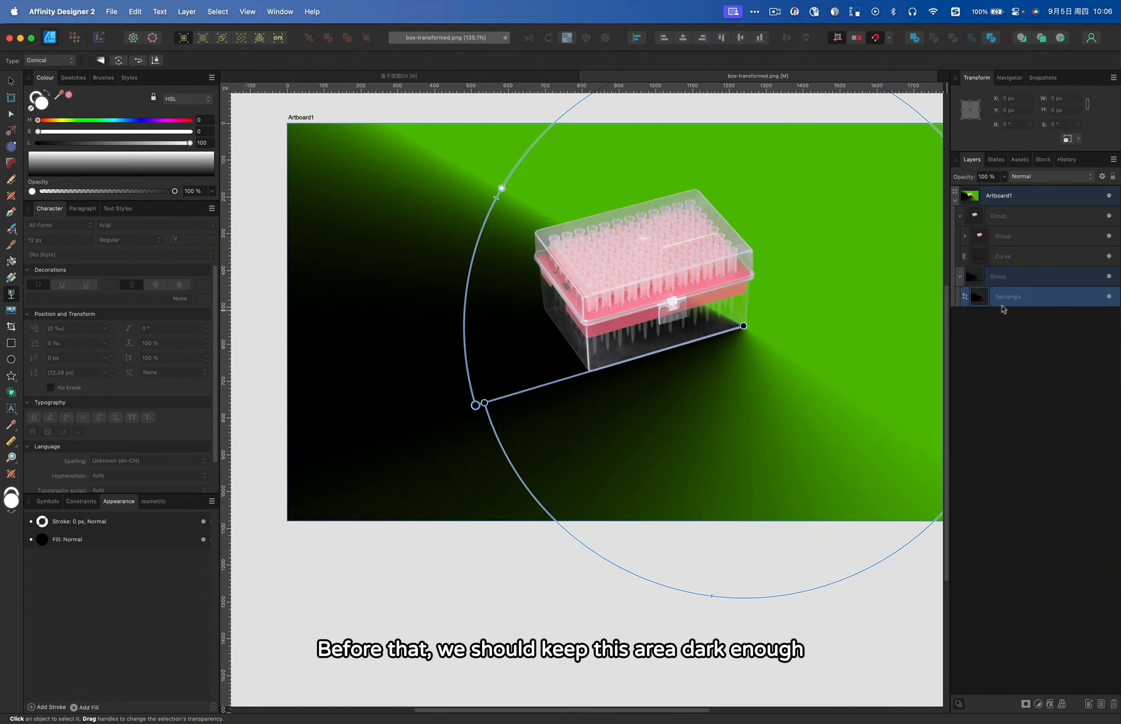
- Apply a conical transparency to the shadow group, centred on the box's left base corner, with its start handle rotated to the box's lower right
{"action": "left_click", "coordinate": [1016, 283]}
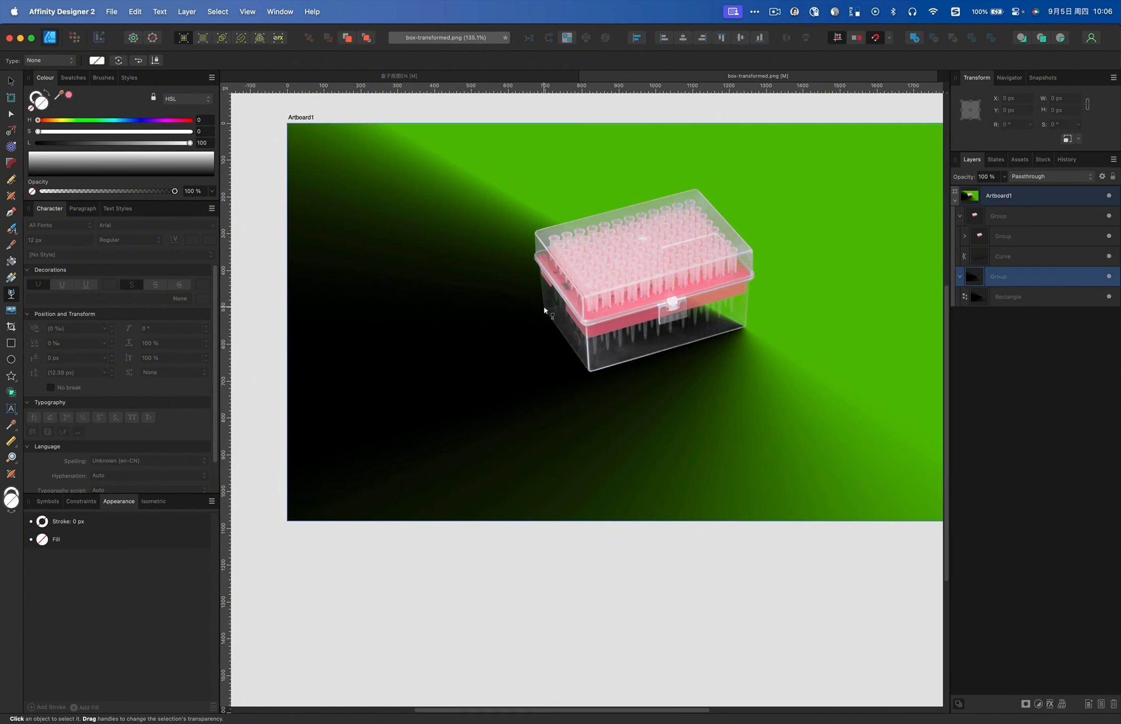
{"action": "left_click_drag", "start_coordinate": [544, 306], "coordinate": [286, 380]}
{"action": "left_click", "coordinate": [49, 61]}
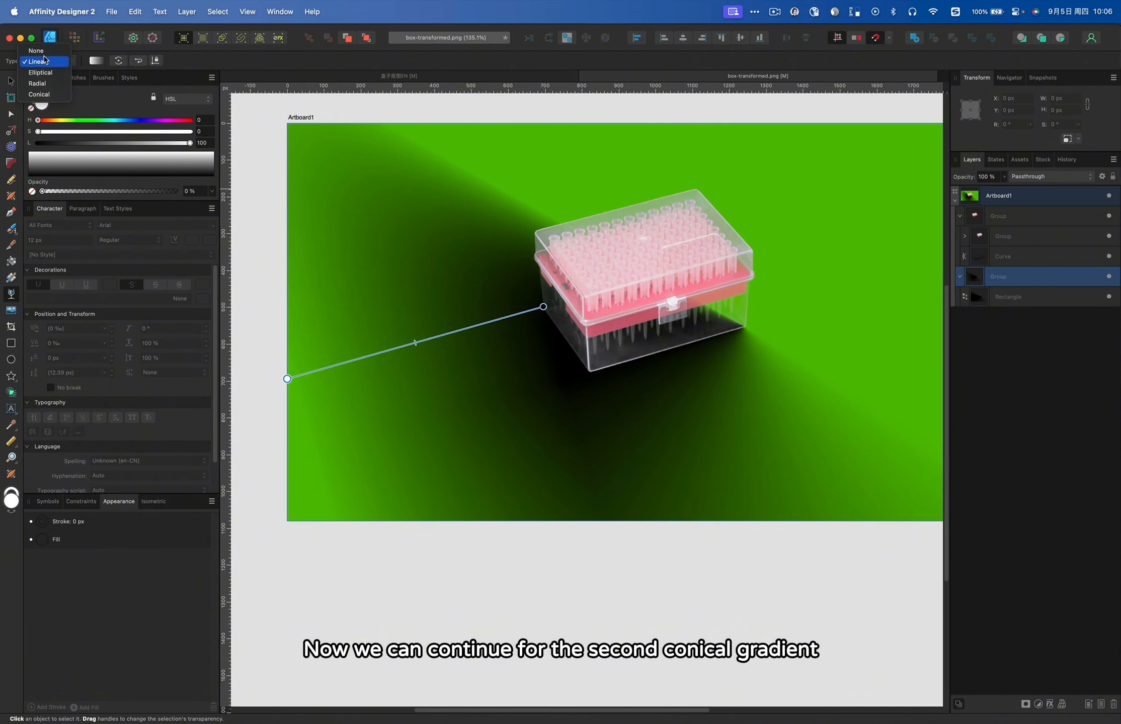
{"action": "left_click", "coordinate": [43, 95]}
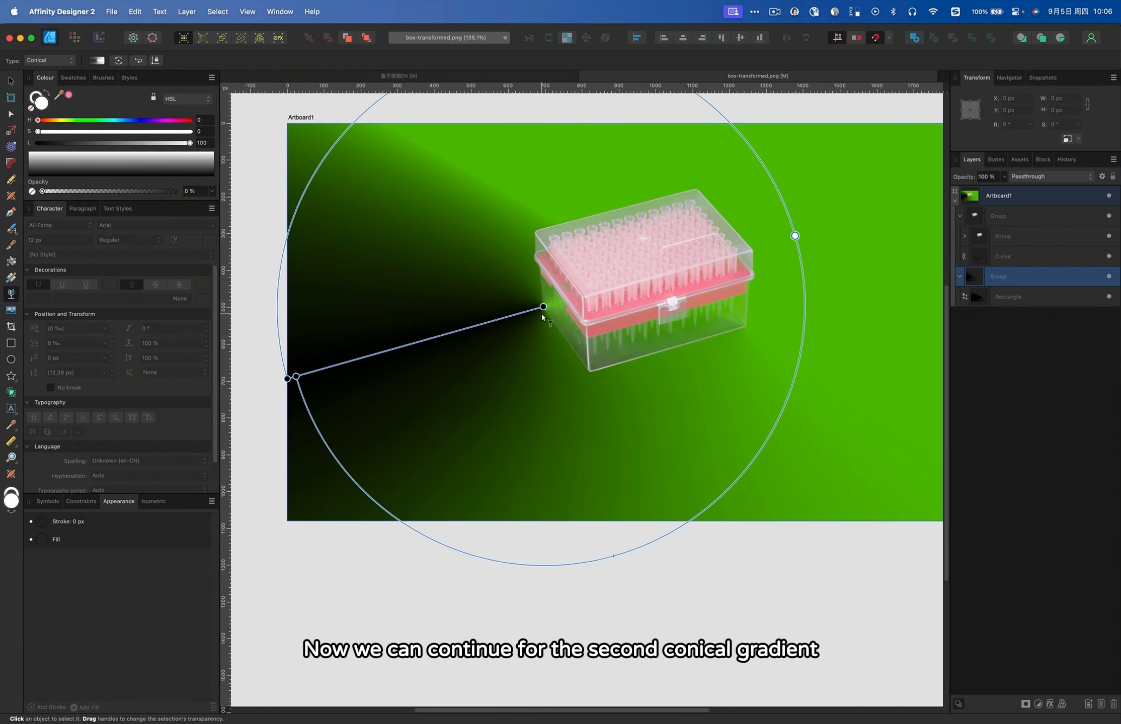
{"action": "mouse_move", "coordinate": [289, 380]}
{"action": "left_mouse_down"}
{"action": "mouse_move", "coordinate": [430, 453]}
{"action": "mouse_move", "coordinate": [768, 440]}
{"action": "mouse_move", "coordinate": [815, 395]}
{"action": "left_mouse_up"}
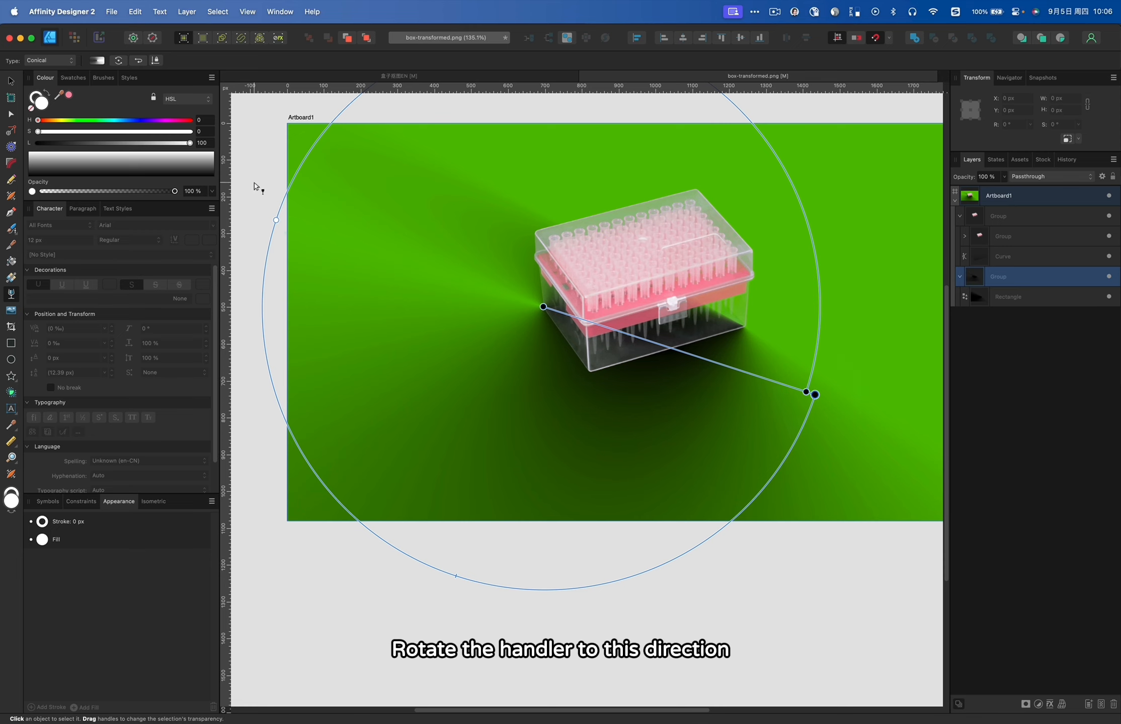
- Add another stop to the group's conical transparency, set its opacity to 0%, and slide it around to the right of the box
{"action": "scroll", "coordinate": [327, 226], "scroll_direction": "up", "scroll_amount": 5}
{"action": "left_click", "coordinate": [401, 256]}
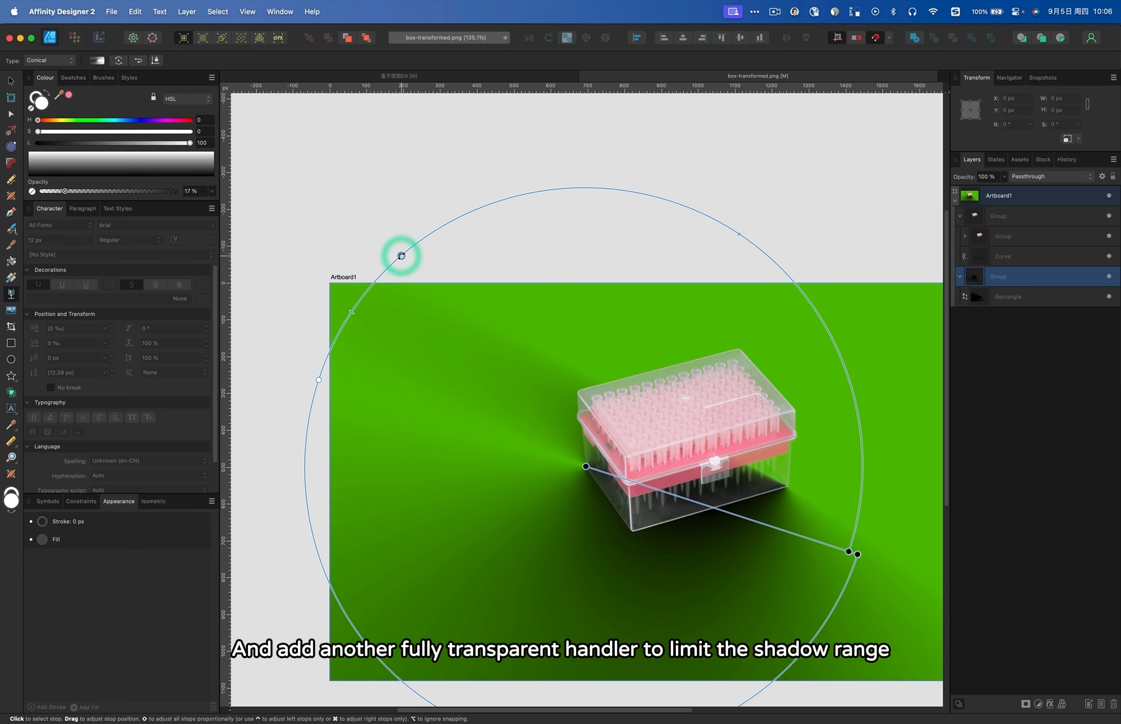
{"action": "left_click_drag", "start_coordinate": [80, 190], "coordinate": [33, 197]}
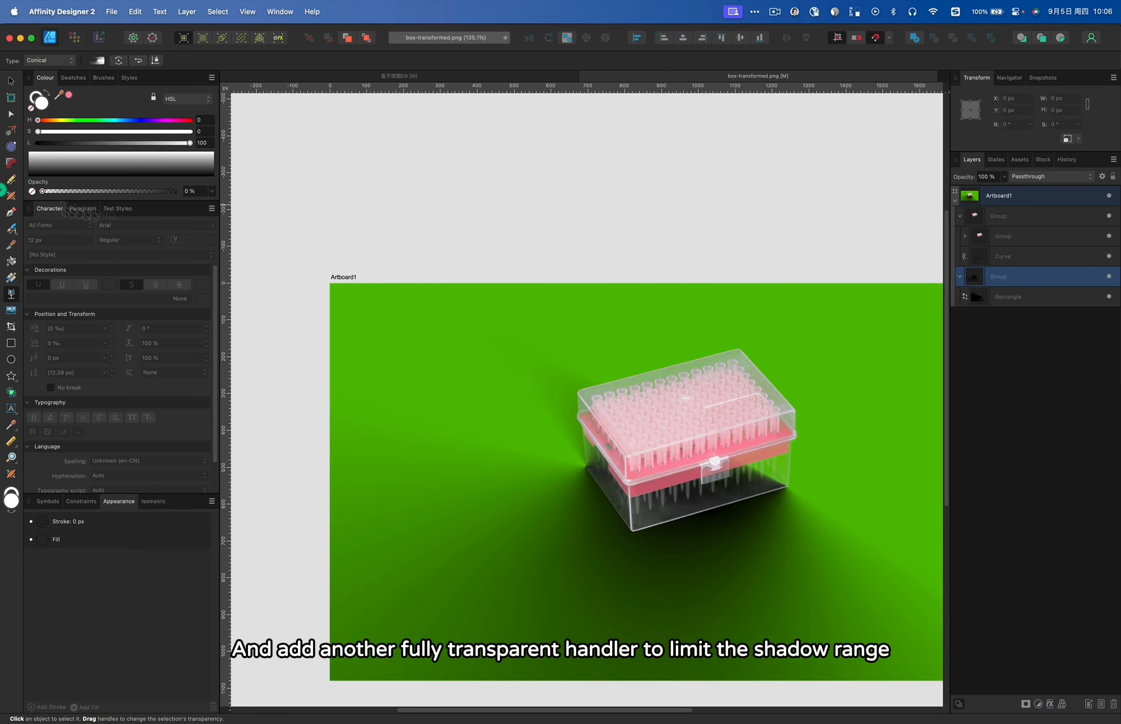
{"action": "left_click_drag", "start_coordinate": [403, 258], "coordinate": [825, 400]}
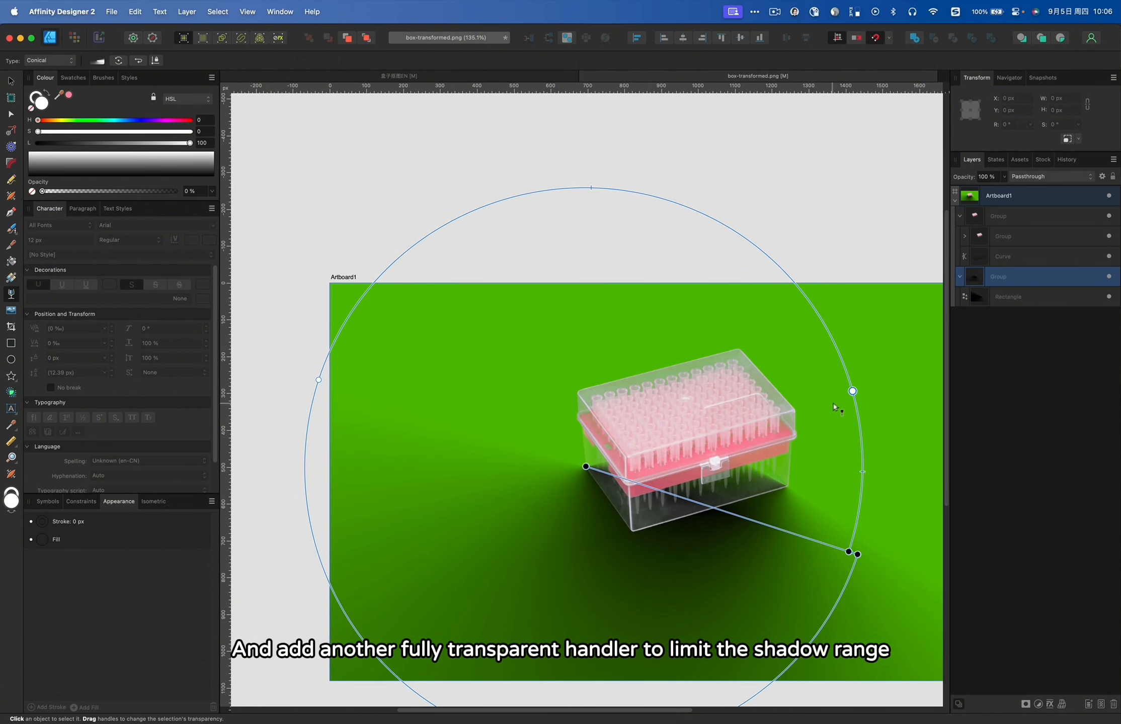
- Slide the group's left transparent stop down below the box's left corner level and shift the midpoint of the lower arc toward the right
{"action": "left_click_drag", "start_coordinate": [683, 460], "coordinate": [699, 325]}
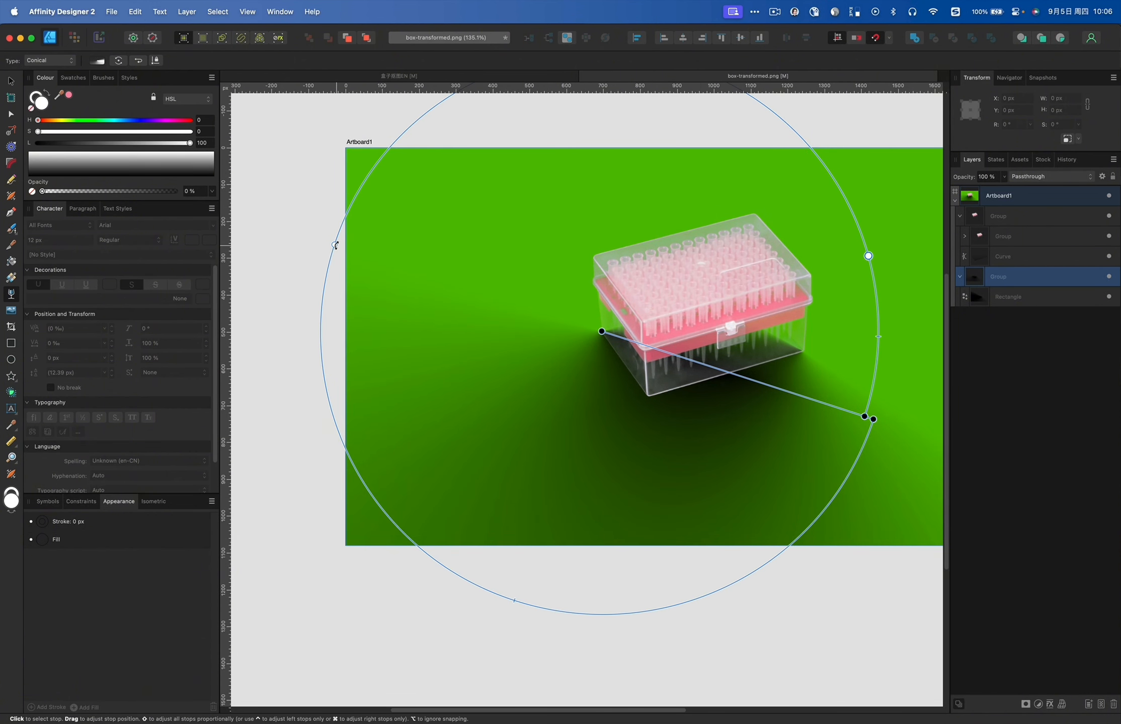
{"action": "left_click_drag", "start_coordinate": [336, 245], "coordinate": [324, 371]}
{"action": "left_click", "coordinate": [510, 538]}
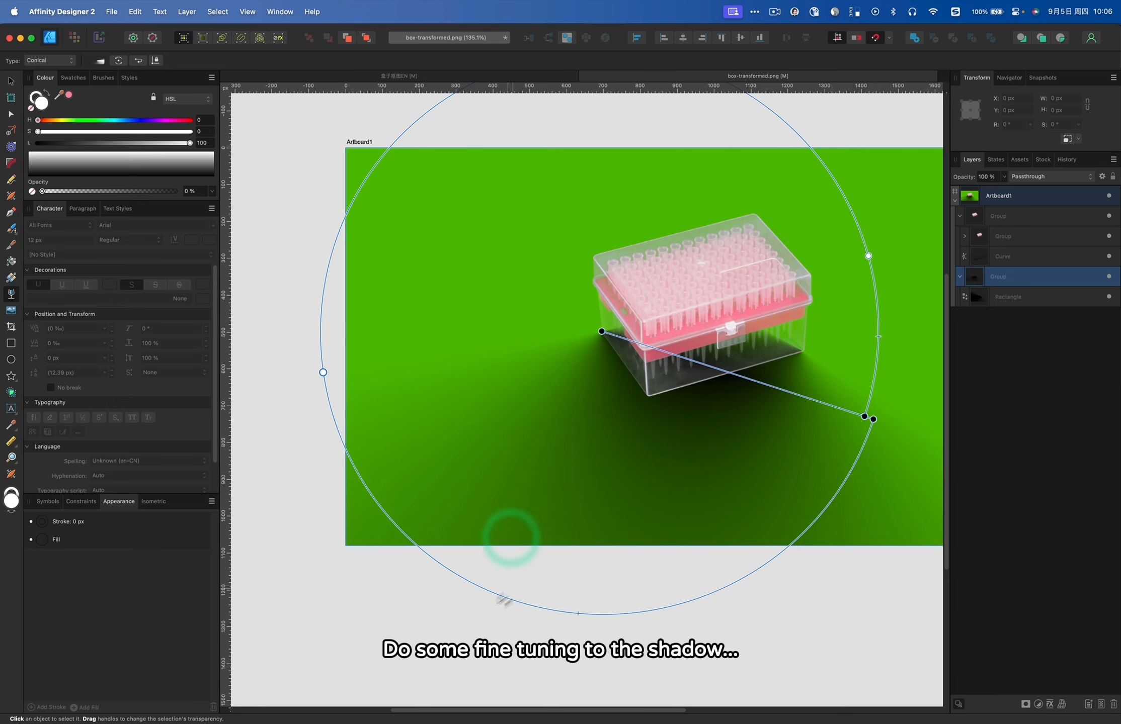
{"action": "left_click", "coordinate": [577, 612]}
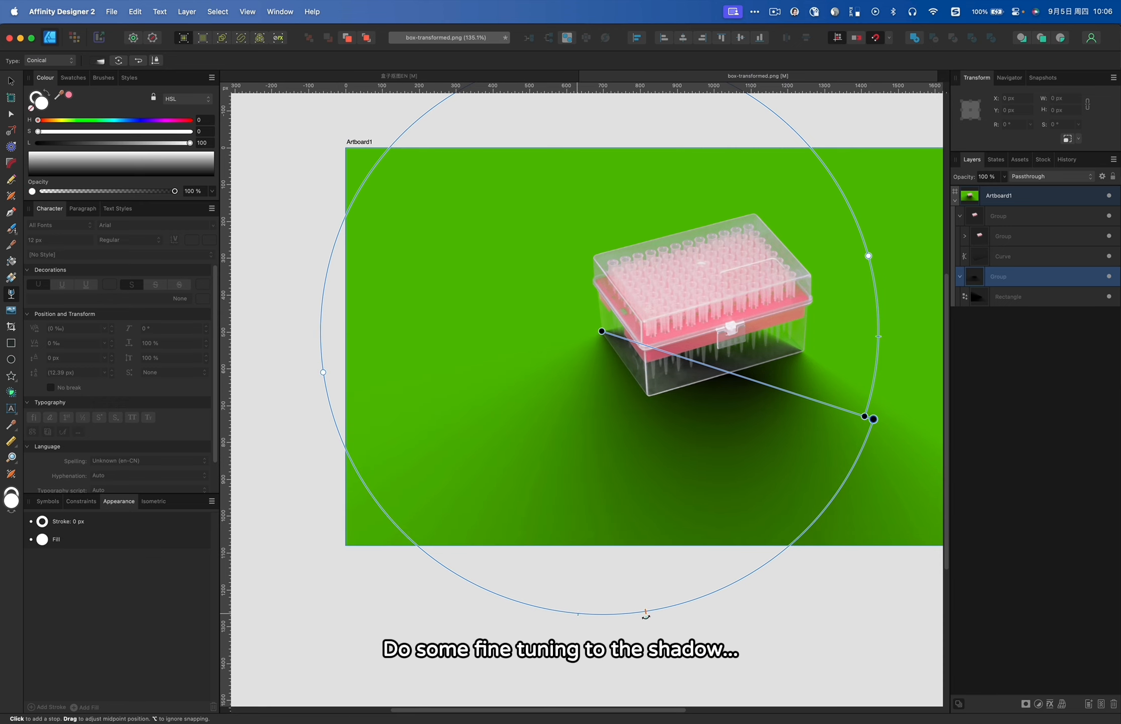
- Slide the right transparent stop of the rectangle's conical transparency upward beyond the artboard's right edge and adjust its lower midpoint
{"action": "left_click_drag", "start_coordinate": [735, 470], "coordinate": [523, 466]}
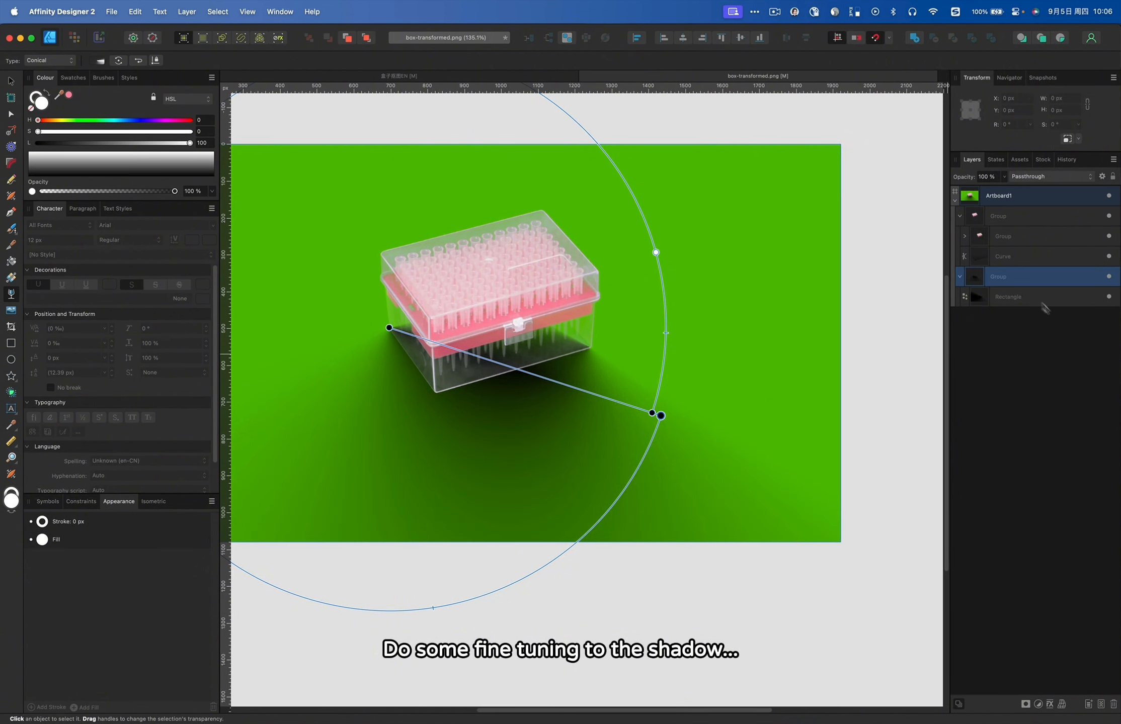
{"action": "left_click", "coordinate": [999, 299]}
{"action": "left_click_drag", "start_coordinate": [833, 484], "coordinate": [865, 409]}
{"action": "left_click", "coordinate": [857, 406]}
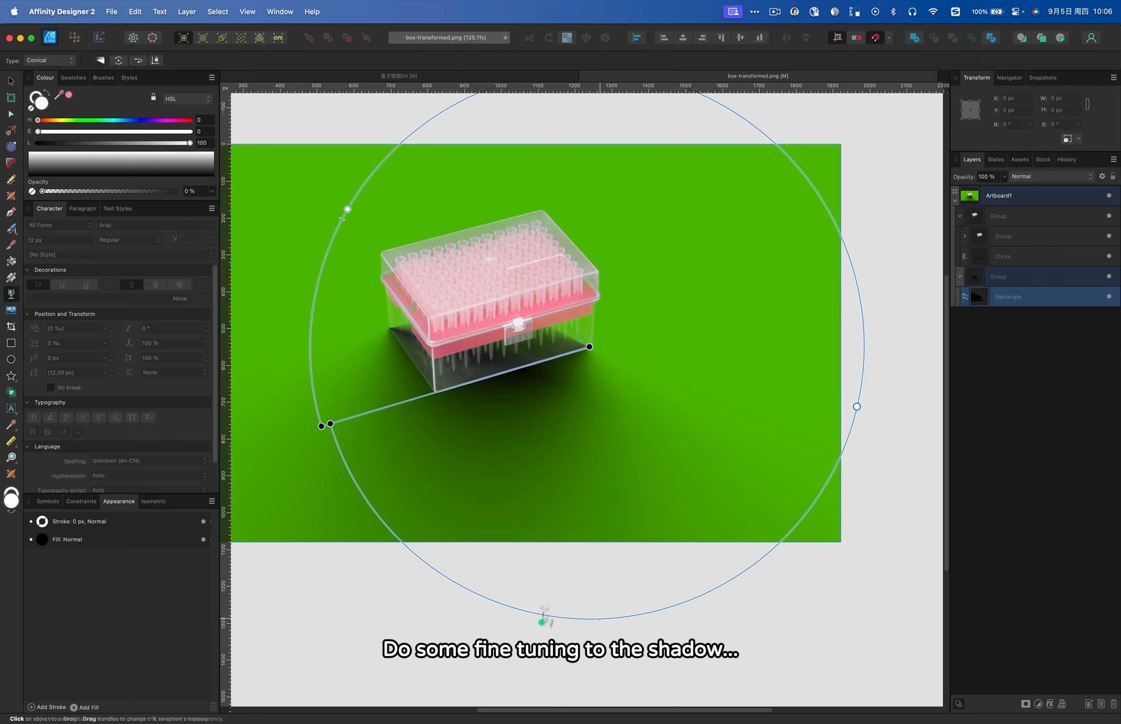
- Rotate the group's conical transparency handle upward, shift its lower midpoint left, and raise its left transparent stop just above the centre's level
{"action": "left_click", "coordinate": [1011, 281]}
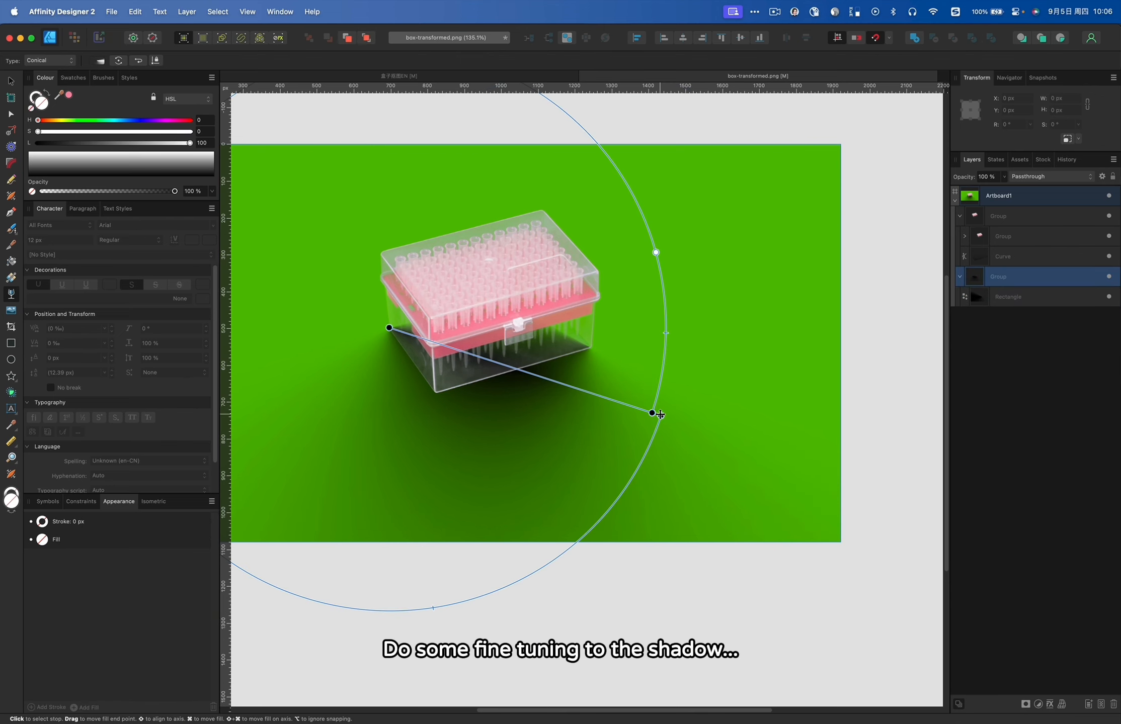
{"action": "left_click_drag", "start_coordinate": [655, 411], "coordinate": [708, 358]}
{"action": "left_click_drag", "start_coordinate": [471, 435], "coordinate": [662, 427]}
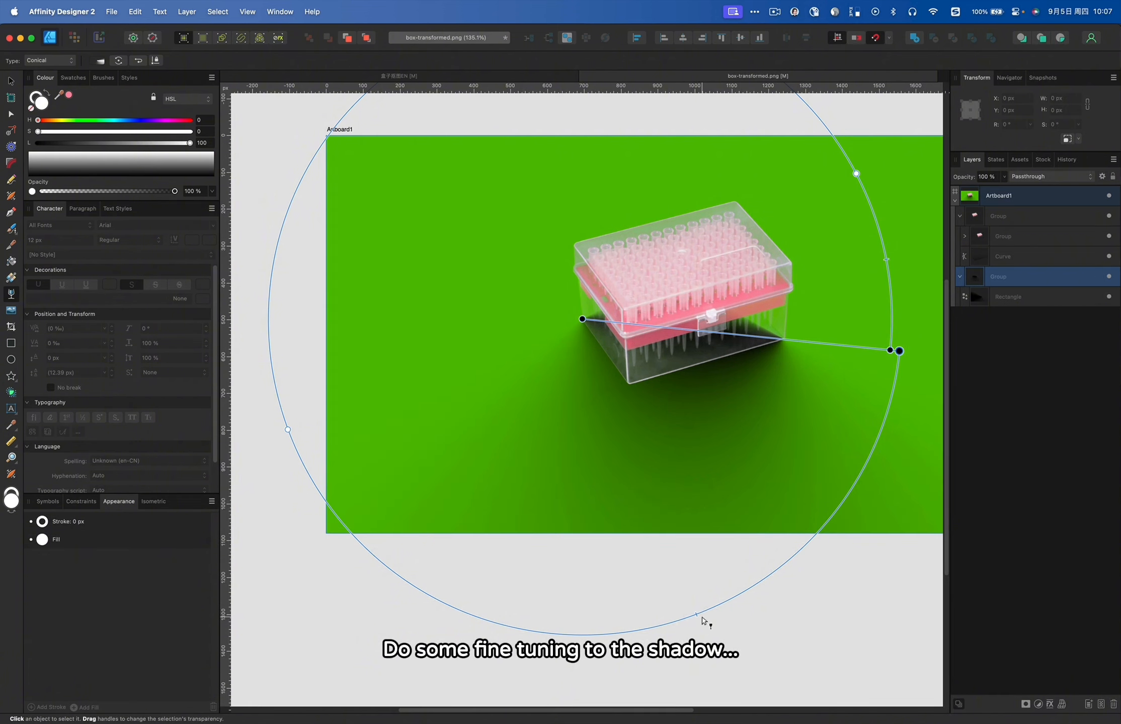
{"action": "left_click_drag", "start_coordinate": [691, 616], "coordinate": [638, 631]}
{"action": "left_click_drag", "start_coordinate": [287, 429], "coordinate": [269, 297]}
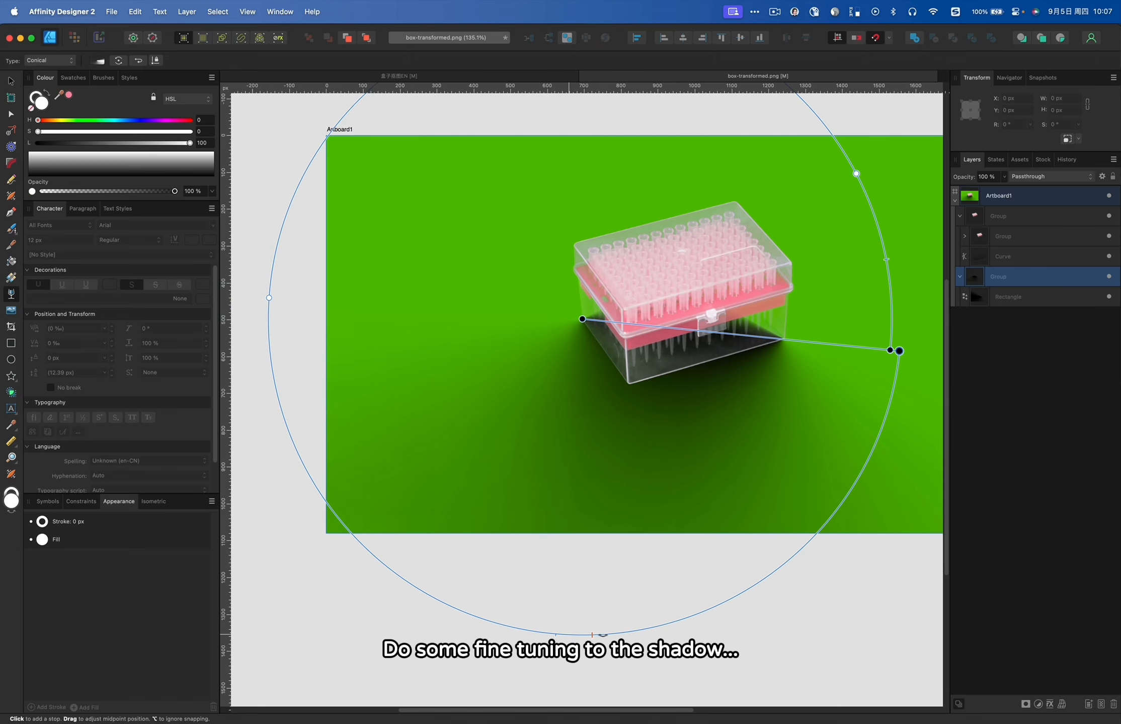
- Fine-tune the lower midpoint of the group's conical transparency, rotate its handle back toward the lower right, and deselect the group
{"action": "left_click", "coordinate": [601, 635]}
{"action": "left_click", "coordinate": [658, 560]}
{"action": "left_click_drag", "start_coordinate": [899, 351], "coordinate": [895, 434]}
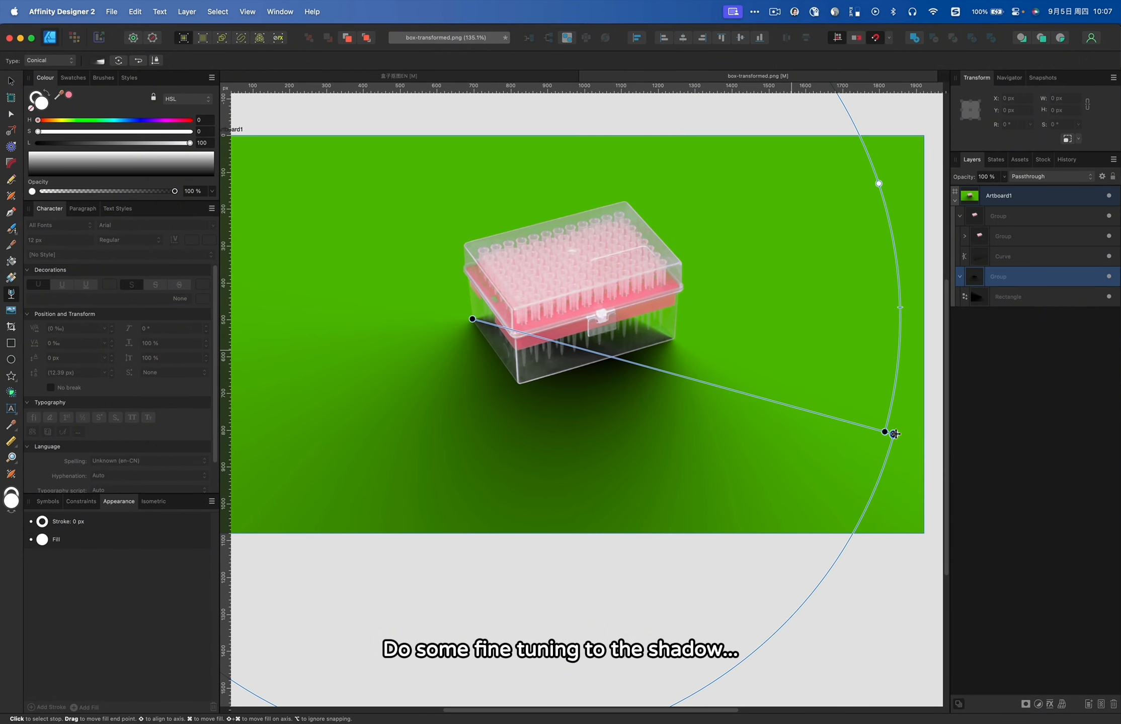
{"action": "left_click", "coordinate": [876, 594]}
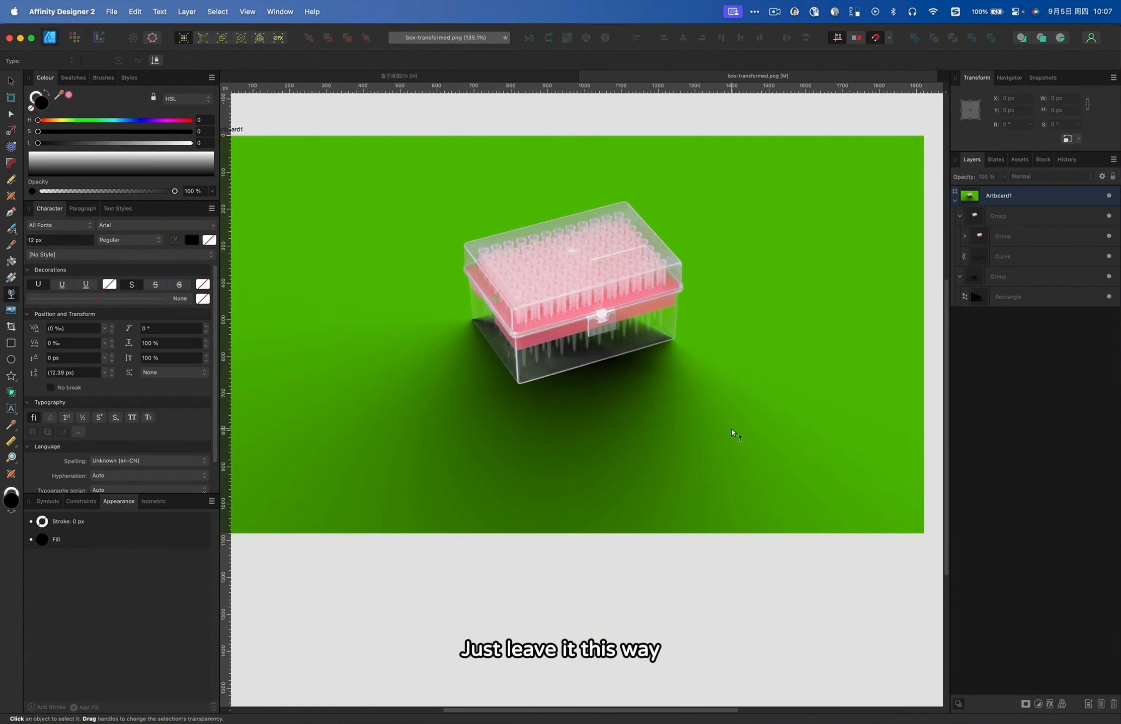
- Nest the shadow group inside another new group
{"action": "left_click", "coordinate": [1006, 278]}
{"action": "right_click", "coordinate": [723, 251]}
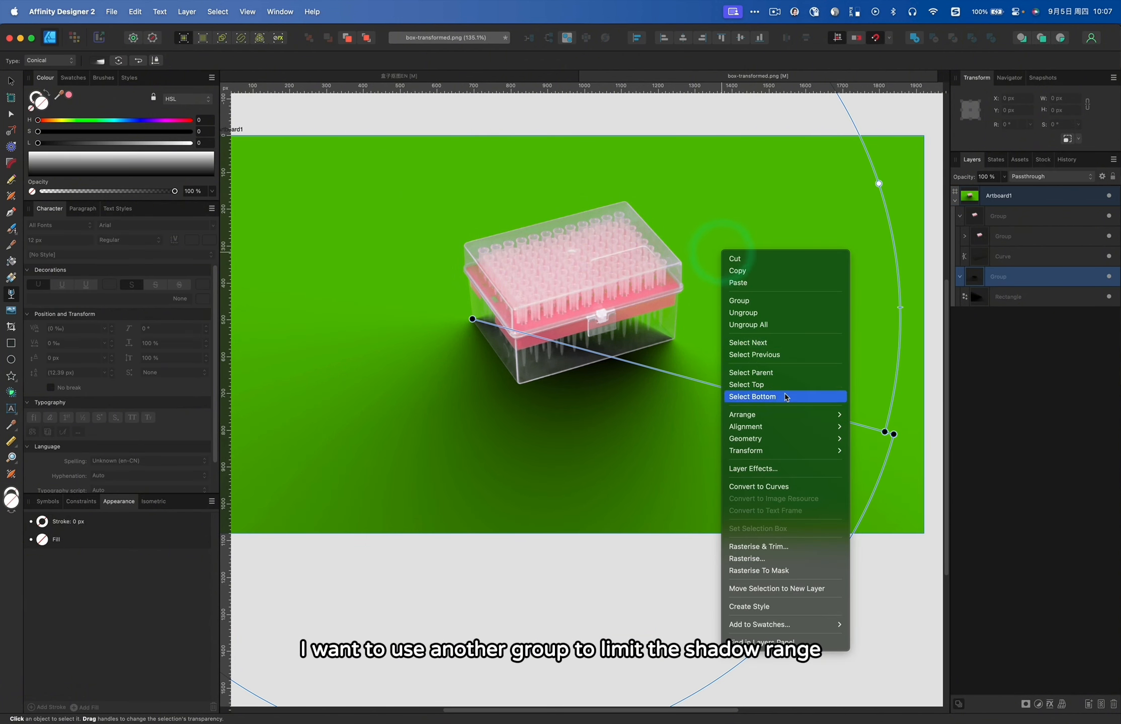
{"action": "left_click", "coordinate": [788, 304]}
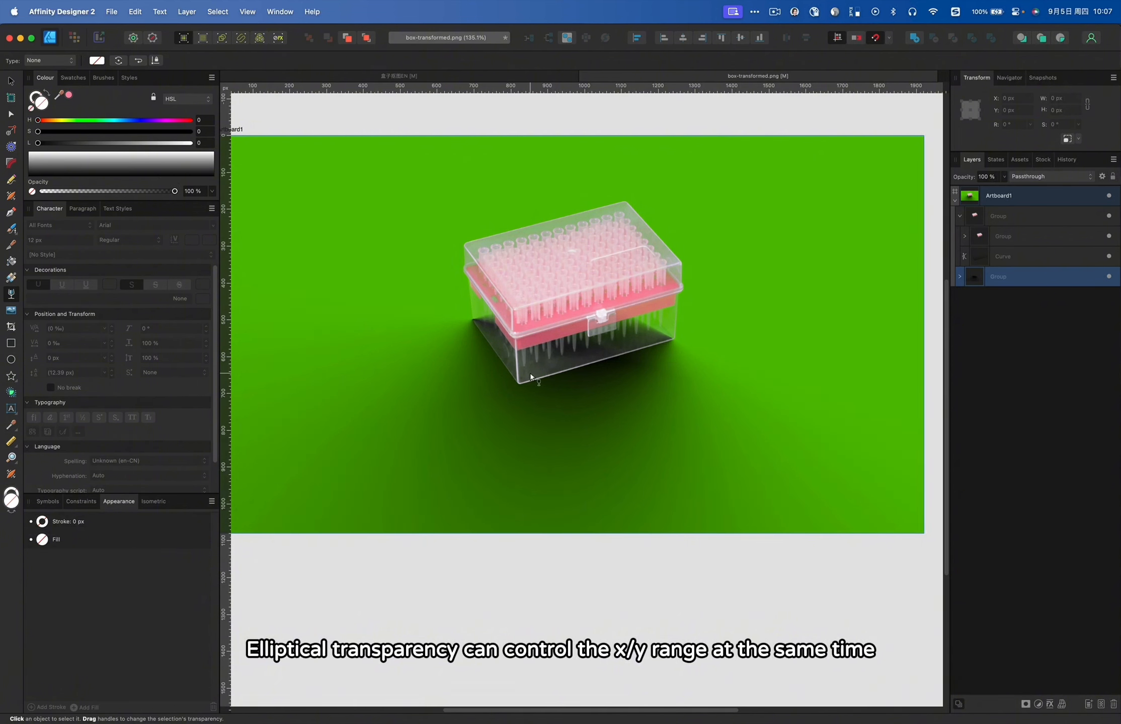
- Apply an elliptical transparency to the new outer group, centred on the box's front bottom corner
{"action": "left_click_drag", "start_coordinate": [516, 374], "coordinate": [583, 374]}
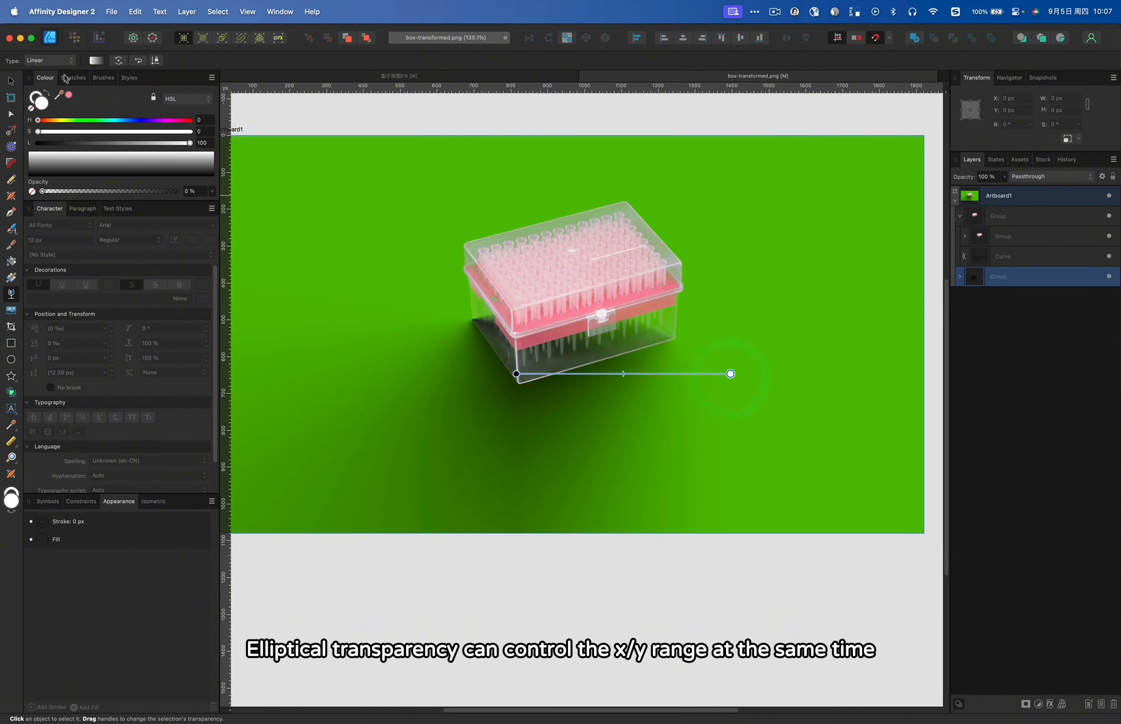
{"action": "left_click", "coordinate": [49, 60]}
{"action": "left_click", "coordinate": [45, 71]}
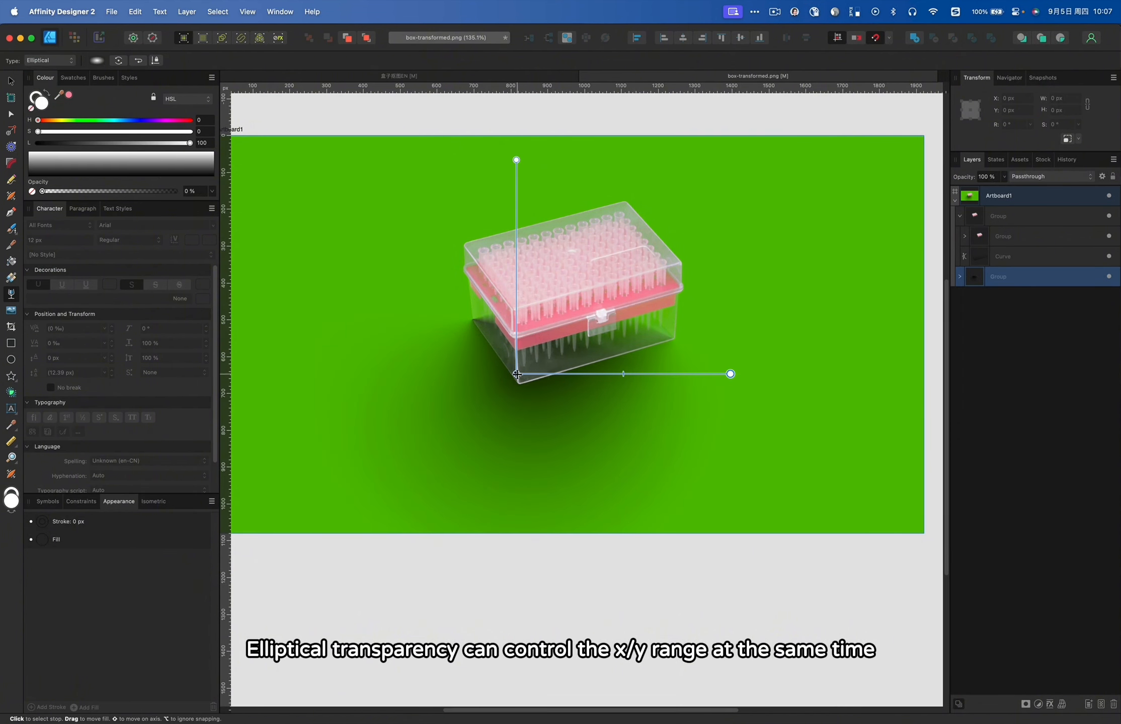
{"action": "mouse_move", "coordinate": [516, 374]}
{"action": "left_mouse_down"}
{"action": "mouse_move", "coordinate": [512, 405]}
{"action": "mouse_move", "coordinate": [518, 385]}
{"action": "left_mouse_up"}
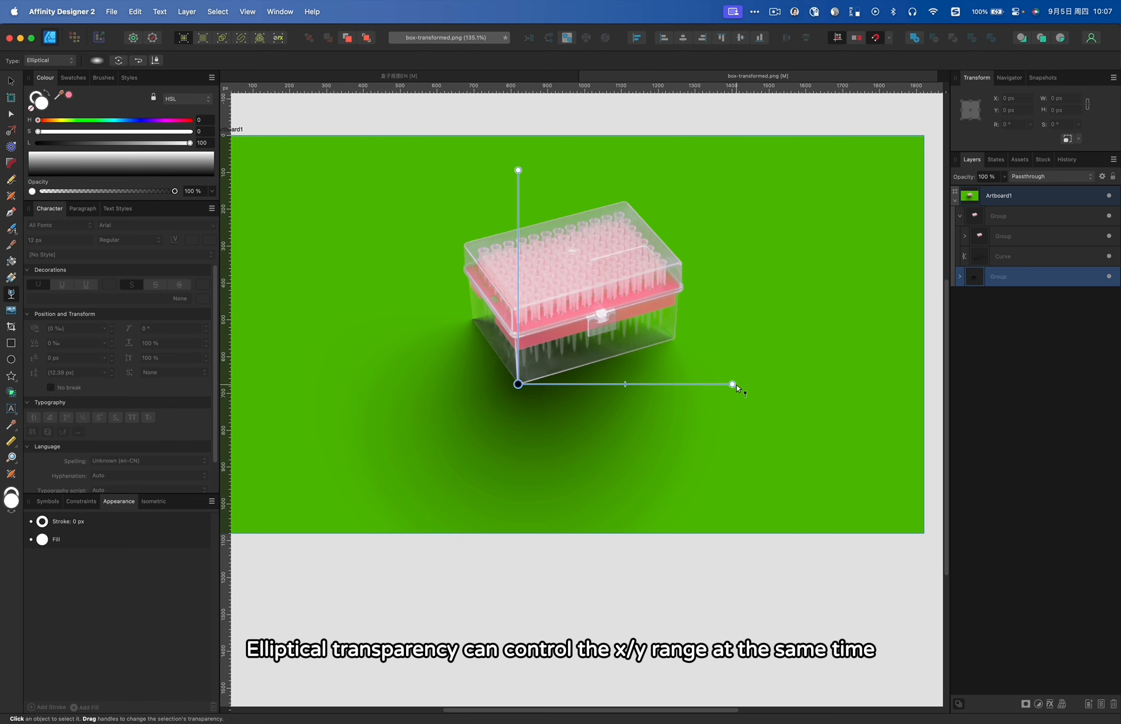
- Stretch the elliptical transparency along the box's front bottom edge, extend its other axis past the artboard's lower edge, and deselect the group
{"action": "left_click_drag", "start_coordinate": [735, 385], "coordinate": [538, 533]}
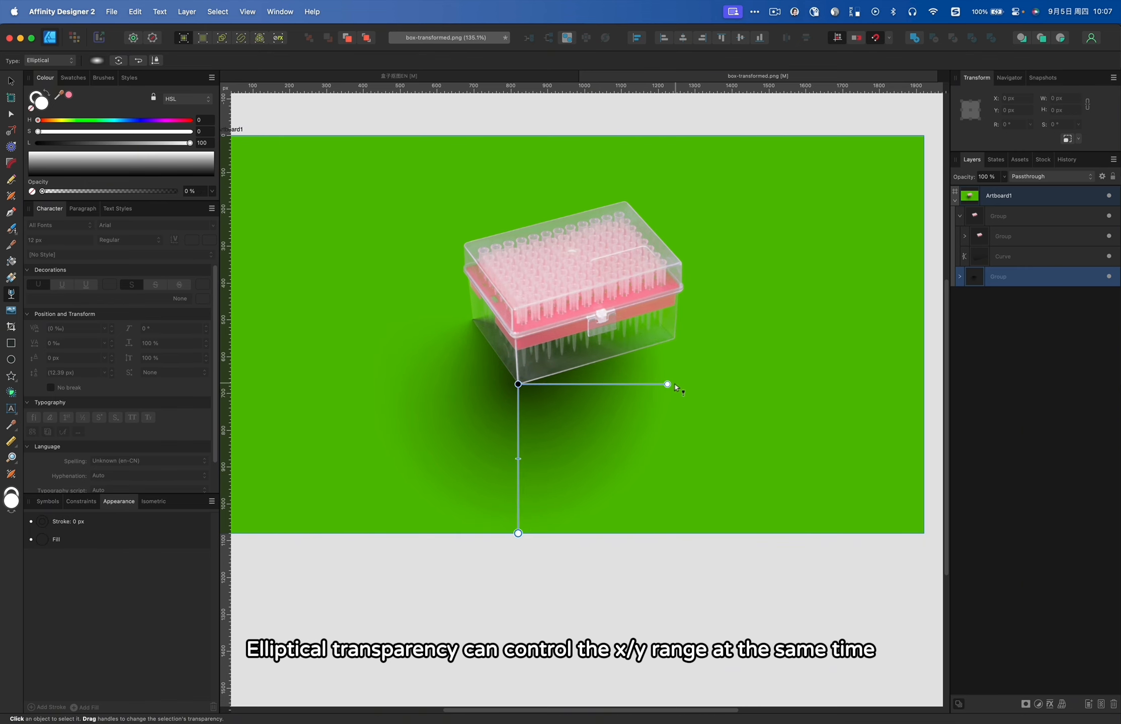
{"action": "left_click_drag", "start_coordinate": [668, 384], "coordinate": [824, 303]}
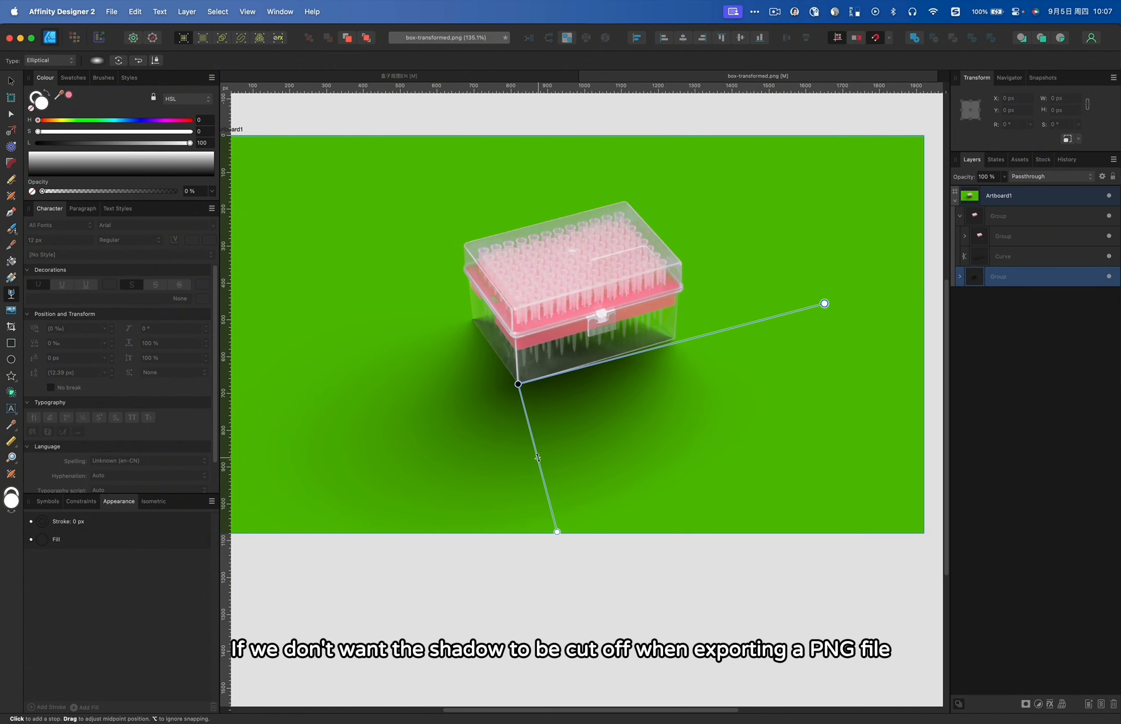
{"action": "left_click_drag", "start_coordinate": [534, 445], "coordinate": [532, 445]}
{"action": "left_click_drag", "start_coordinate": [558, 532], "coordinate": [570, 571]}
{"action": "key", "text": "v"}
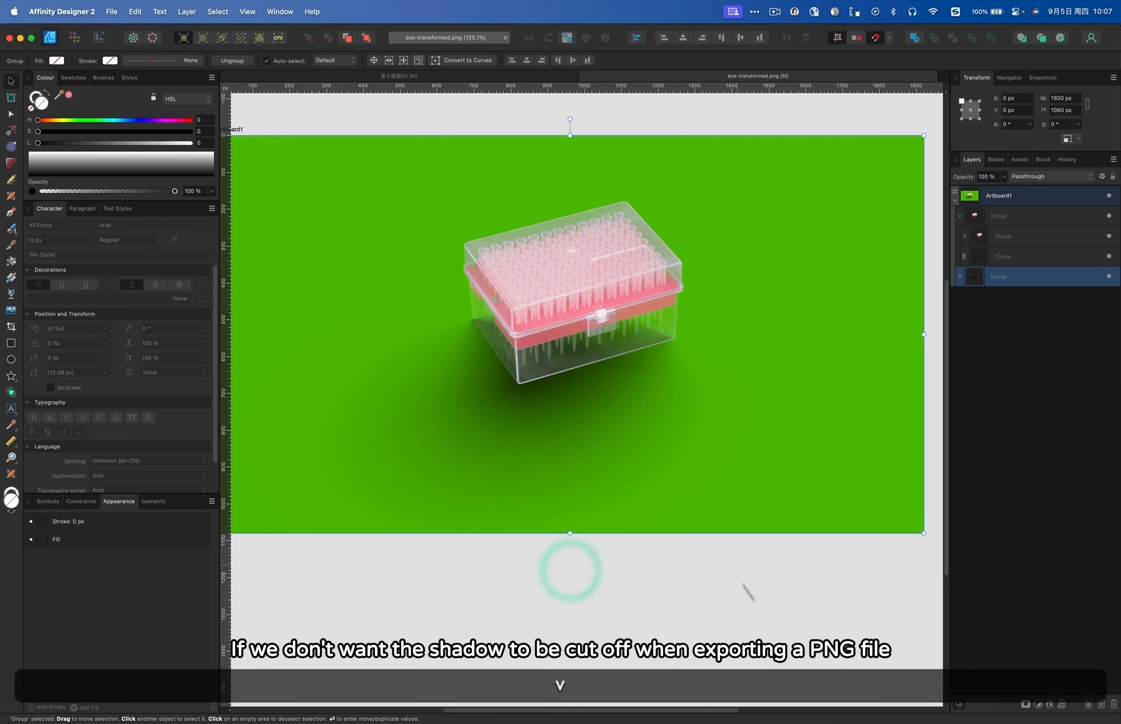
{"action": "left_click", "coordinate": [757, 608]}
- Straighten the elliptical transparency's axes, end the vertical one at the artboard's lower edge, and set its midpoint slightly beyond halfway
{"action": "left_click", "coordinate": [583, 411]}
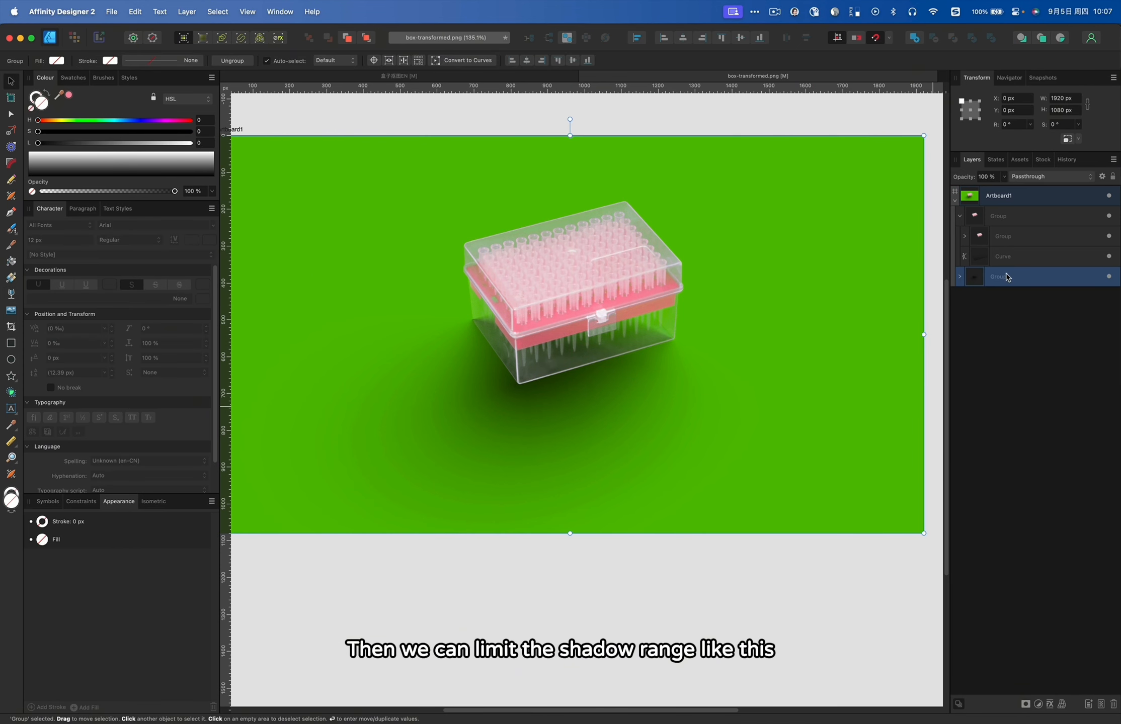
{"action": "key", "text": "y"}
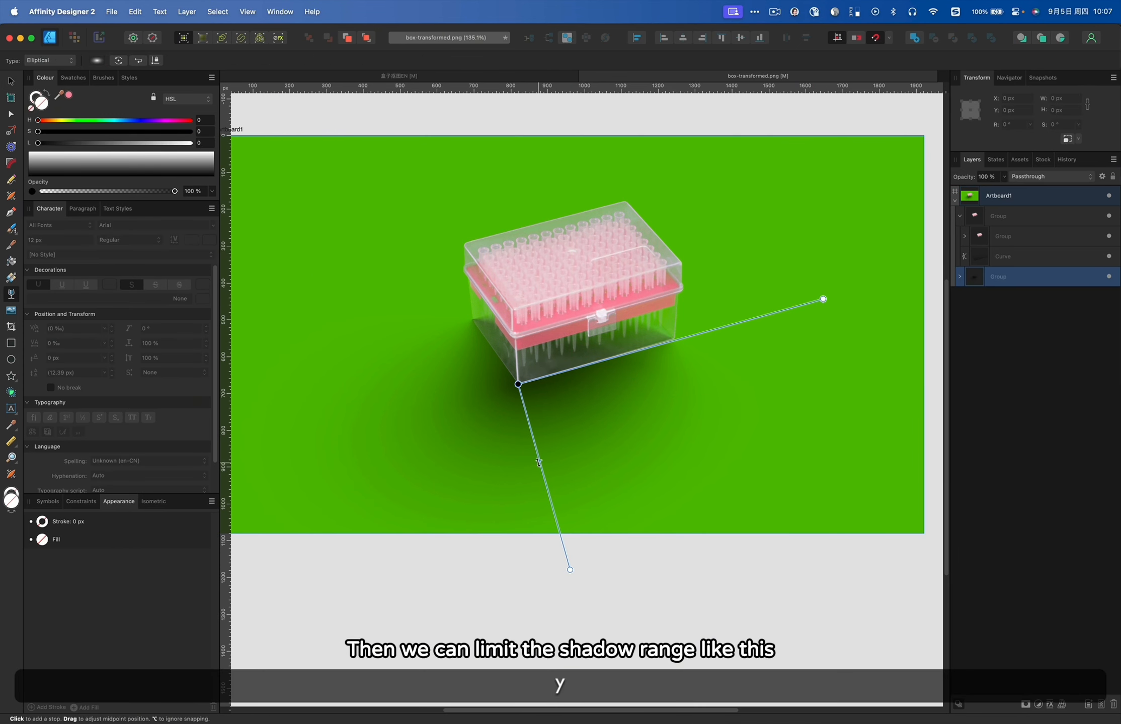
{"action": "left_click_drag", "start_coordinate": [538, 461], "coordinate": [548, 486]}
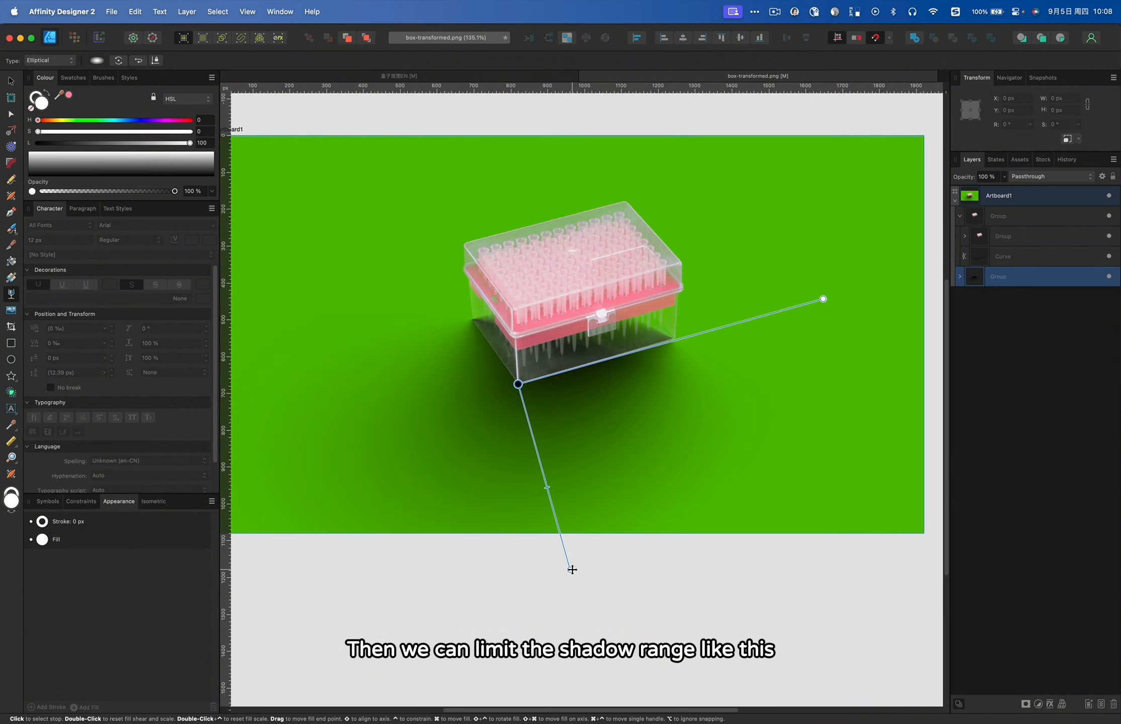
{"action": "left_click_drag", "start_coordinate": [572, 570], "coordinate": [566, 530]}
{"action": "left_click", "coordinate": [518, 494]}
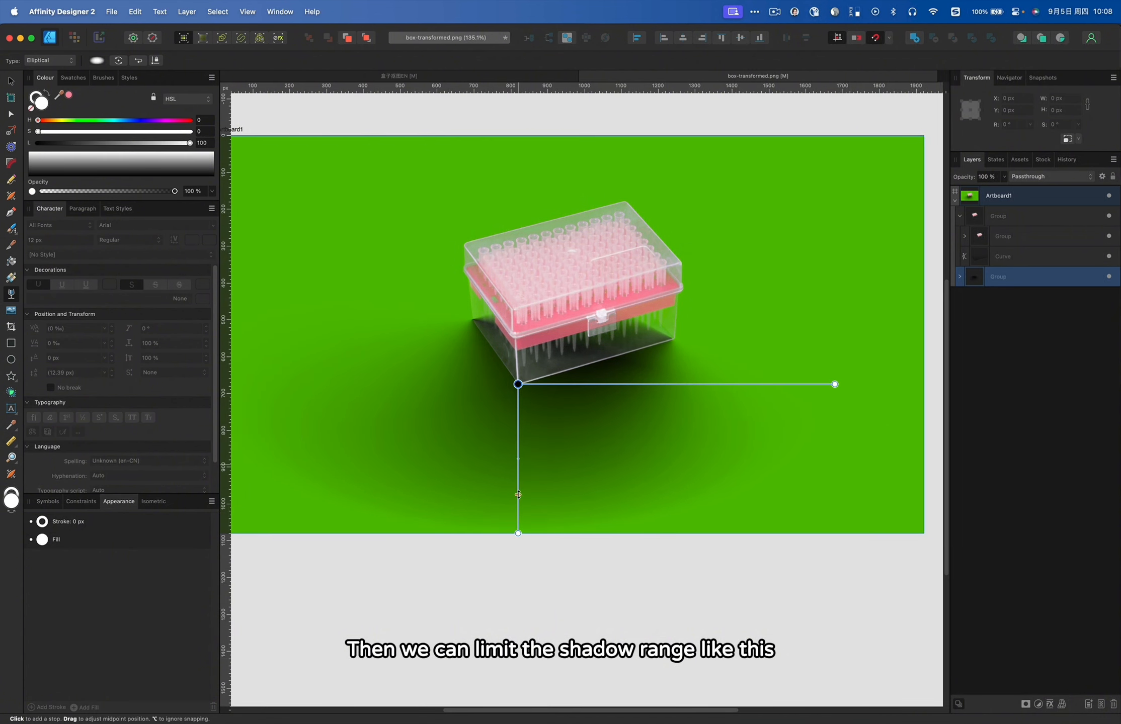
{"action": "left_click_drag", "start_coordinate": [518, 483], "coordinate": [519, 468]}
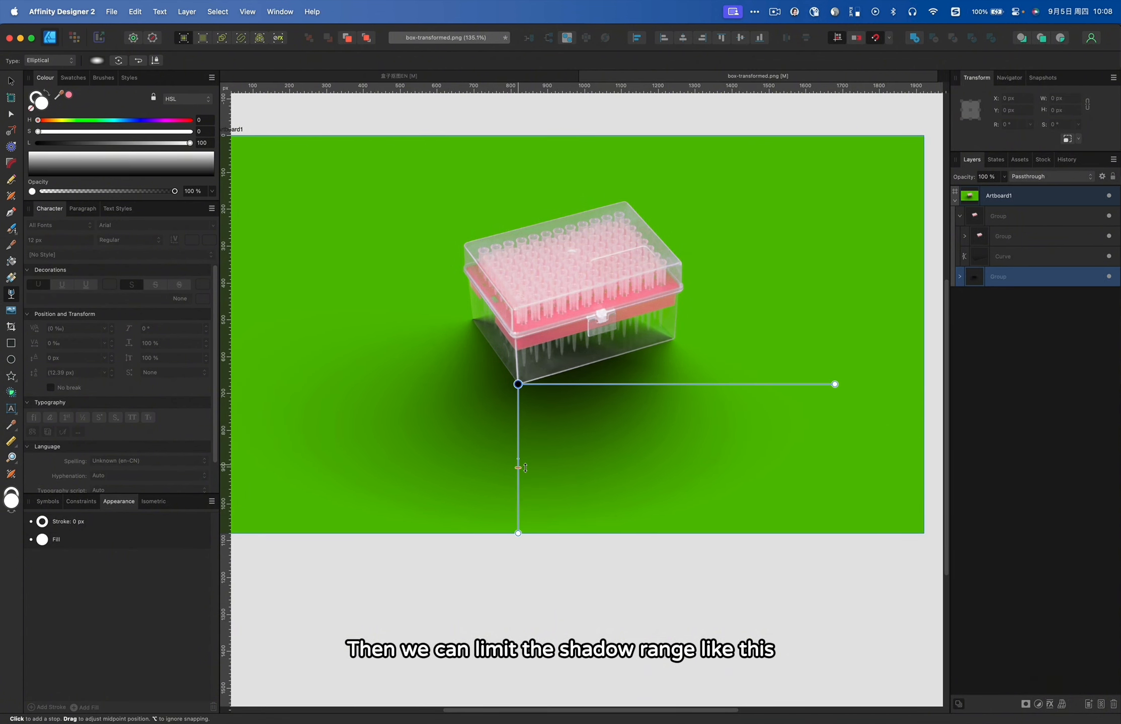
{"action": "scroll", "coordinate": [536, 404], "scroll_direction": "down", "scroll_amount": 3}
{"action": "key", "text": "v"}
{"action": "left_click", "coordinate": [865, 353]}
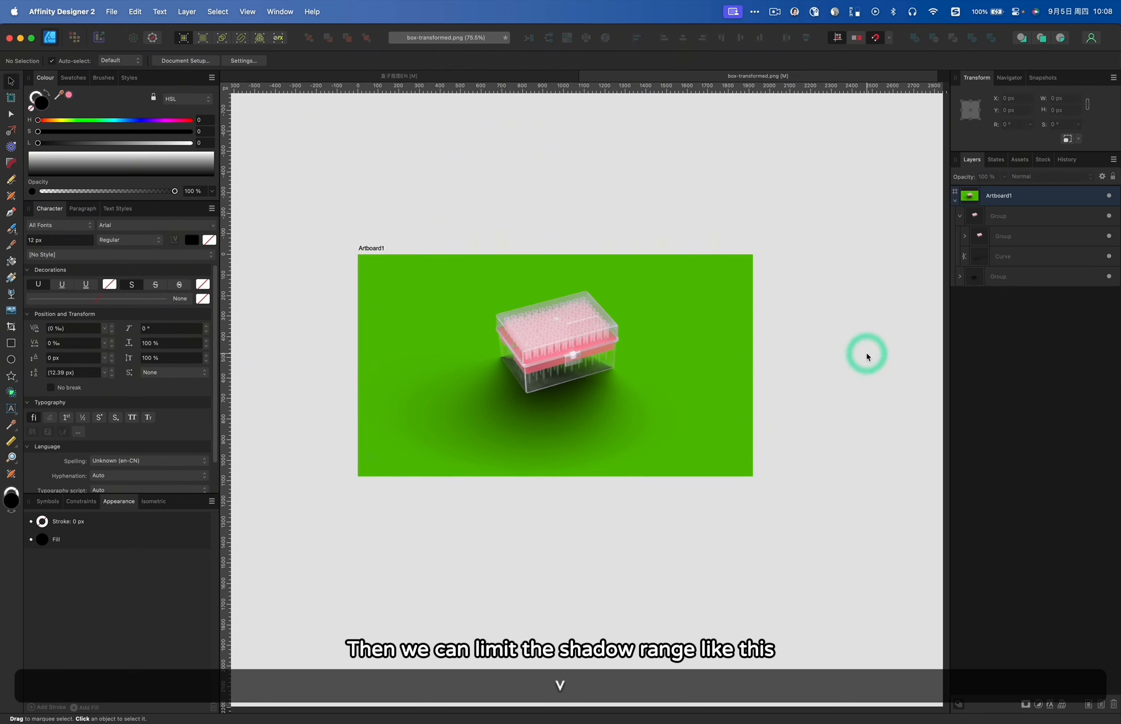
- Rename the outermost shadow group as "Shadow"
{"action": "left_click", "coordinate": [616, 398]}
{"action": "left_click", "coordinate": [653, 440]}
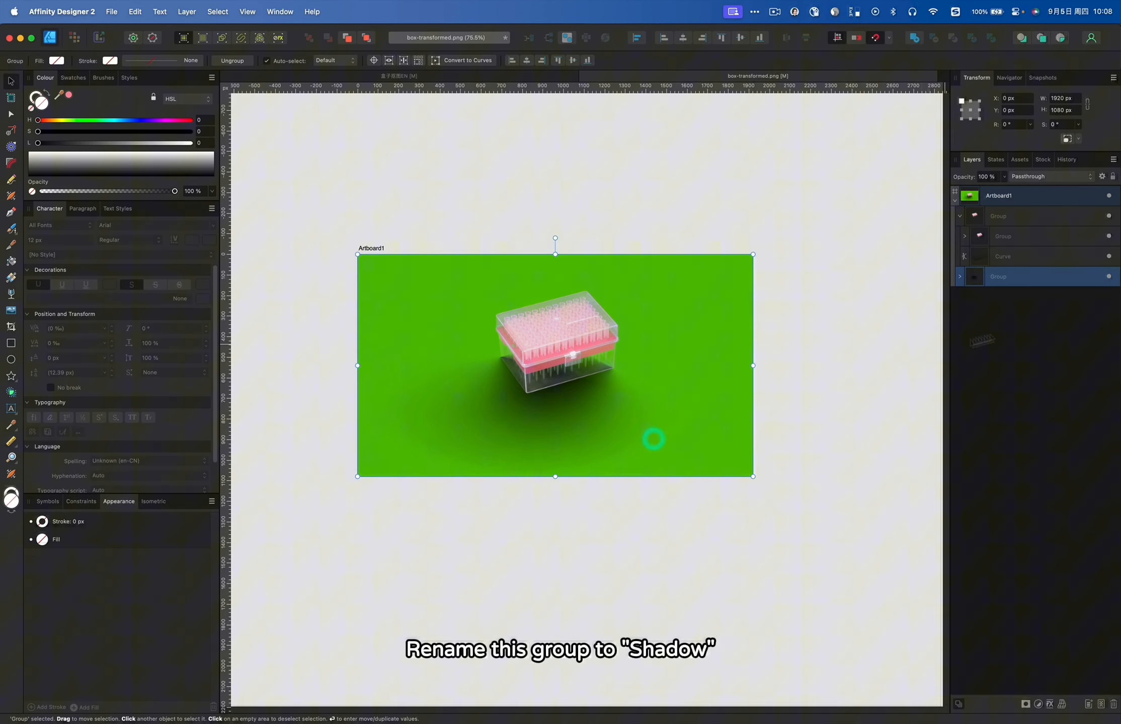
{"action": "double_click", "coordinate": [999, 277]}
{"action": "key", "text": "BackSpace"}
{"action": "type", "text": "Shadow"}
{"action": "key", "text": "Return"}
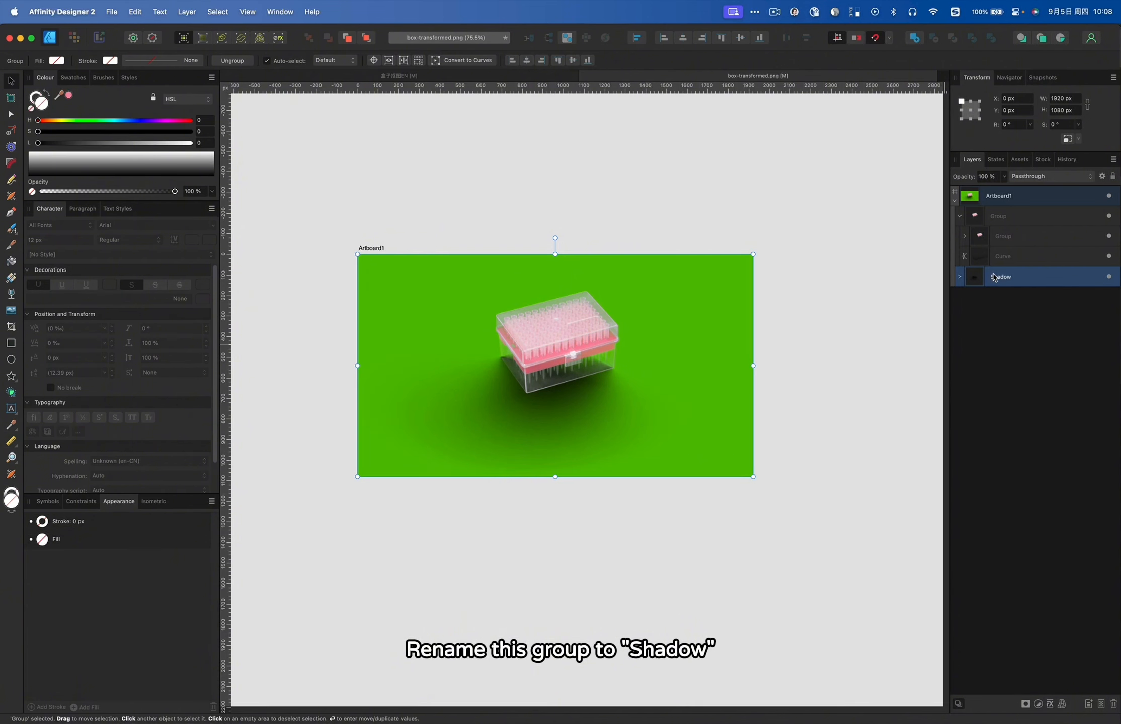
- Set the Shadow group's blend mode to Overlay and deselect it
{"action": "left_click", "coordinate": [1035, 179]}
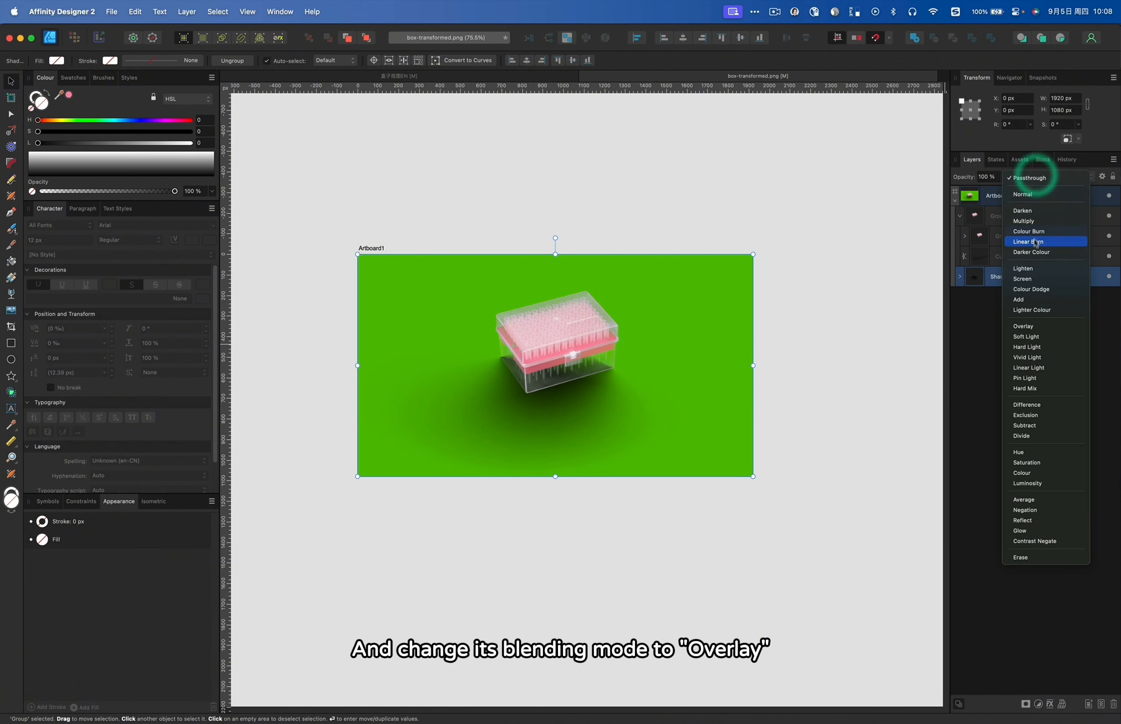
{"action": "left_click", "coordinate": [1028, 328]}
{"action": "scroll", "coordinate": [530, 427], "scroll_direction": "up", "scroll_amount": 5}
{"action": "scroll", "coordinate": [530, 427], "scroll_direction": "down", "scroll_amount": 3}
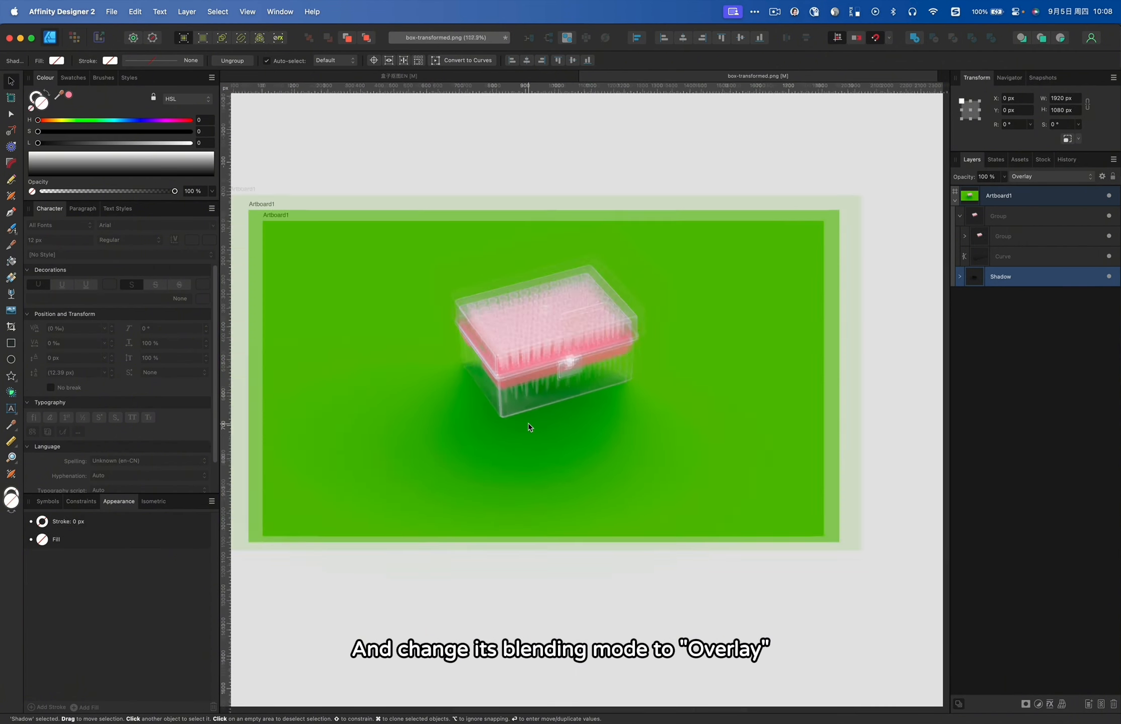
{"action": "left_click", "coordinate": [822, 377]}
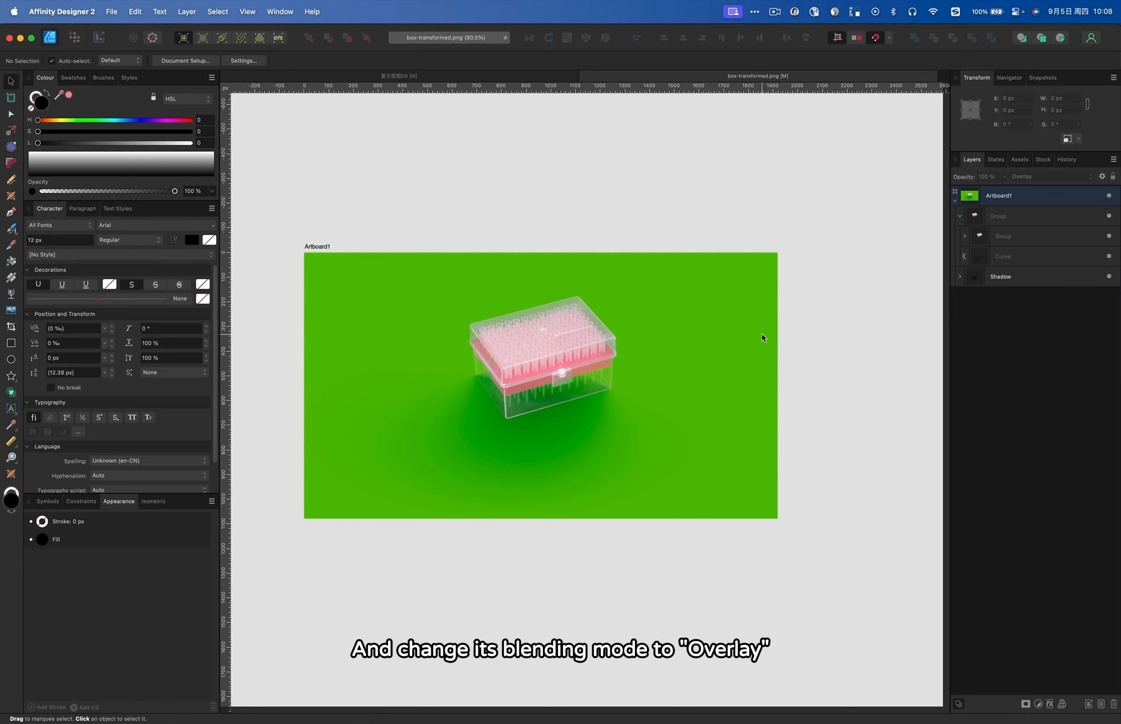
- Cover the artboard's right half with a 960 × 1080 px rectangle and apply the FakeTrans style to it
{"action": "key", "text": "m"}
{"action": "mouse_move", "coordinate": [778, 253]}
{"action": "left_mouse_down"}
{"action": "mouse_move", "coordinate": [565, 529]}
{"action": "mouse_move", "coordinate": [530, 525]}
{"action": "mouse_move", "coordinate": [541, 519]}
{"action": "left_mouse_up"}
{"action": "key", "text": "v"}
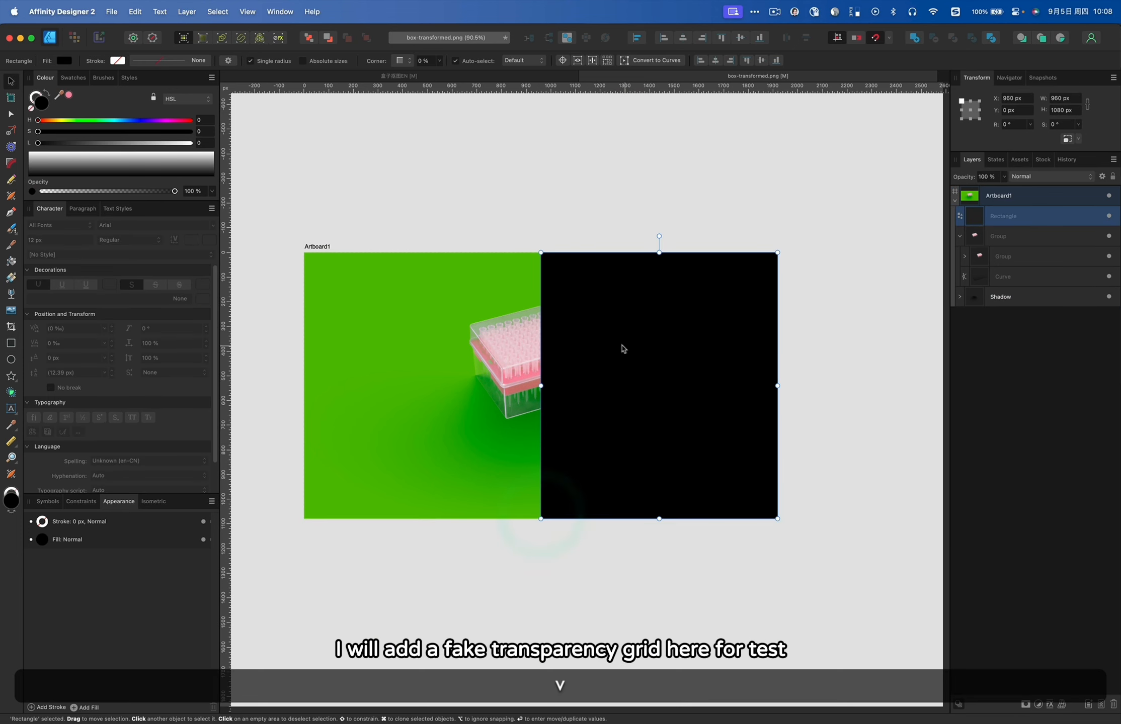
{"action": "left_click", "coordinate": [129, 78]}
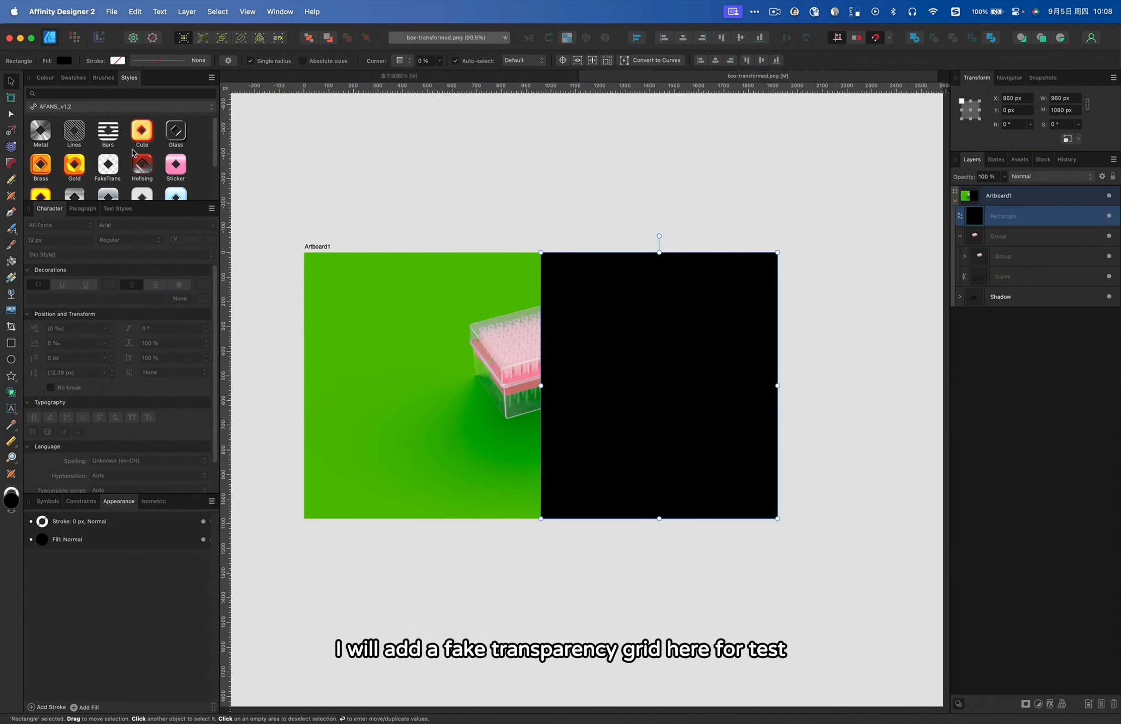
{"action": "left_click", "coordinate": [107, 169]}
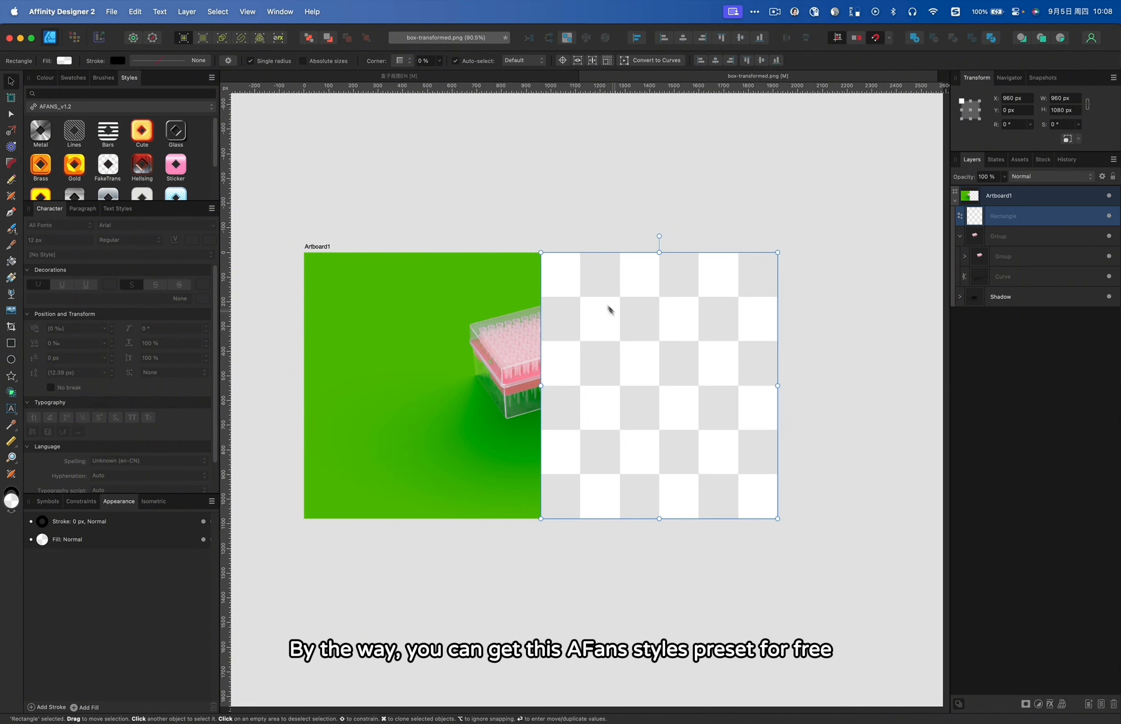
- Shrink the rectangle's checkerboard fill to small squares and place the rectangle beneath the Shadow group in the layer order
{"action": "key", "text": "g"}
{"action": "left_click_drag", "start_coordinate": [541, 275], "coordinate": [547, 275]}
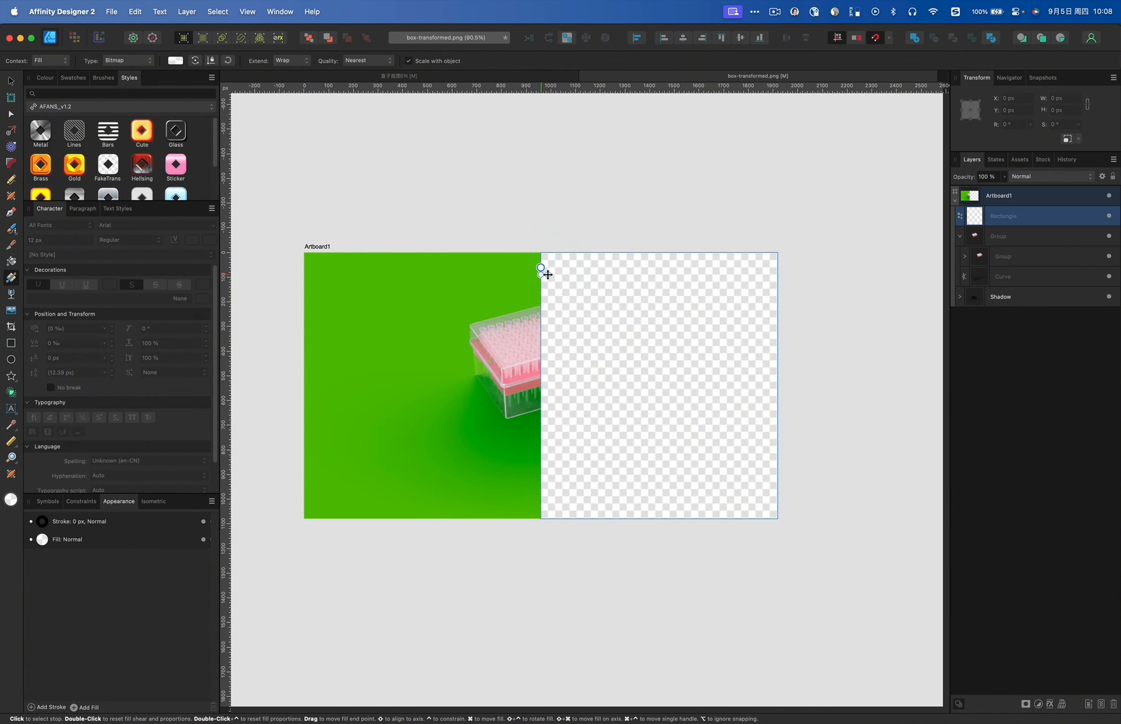
{"action": "key", "text": "v"}
{"action": "left_click_drag", "start_coordinate": [992, 219], "coordinate": [1027, 308]}
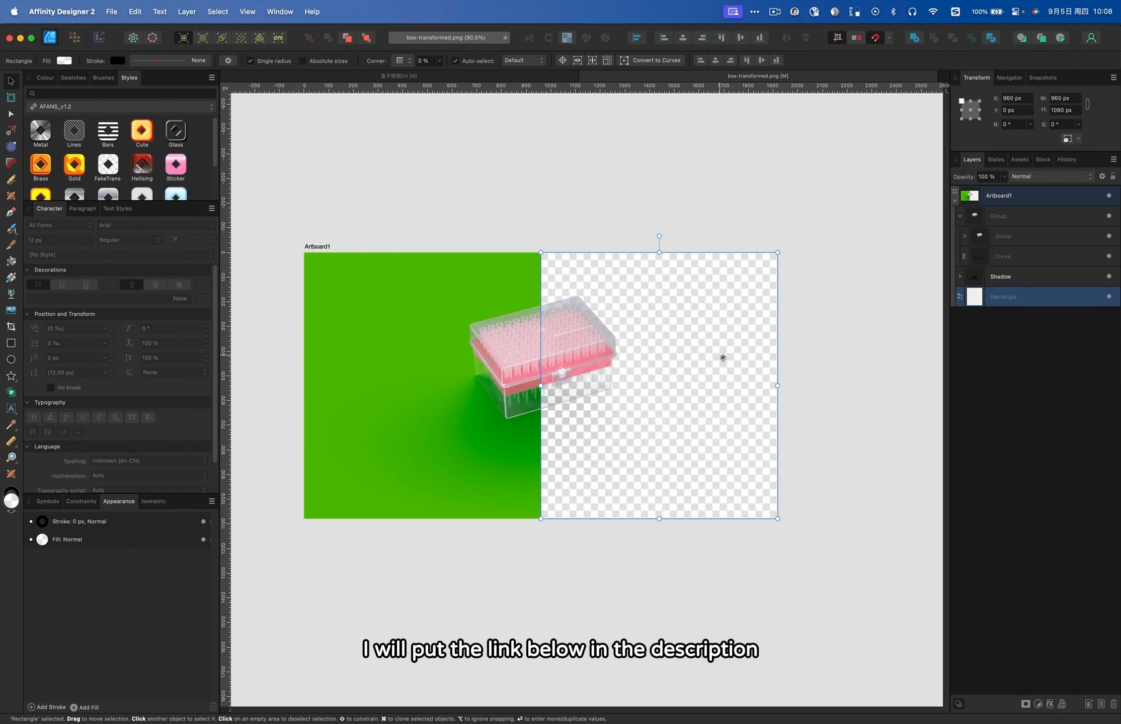
- Set the checkerboard rectangle's opacity to 25% and lock it
{"action": "left_click_drag", "start_coordinate": [1003, 178], "coordinate": [939, 198]}
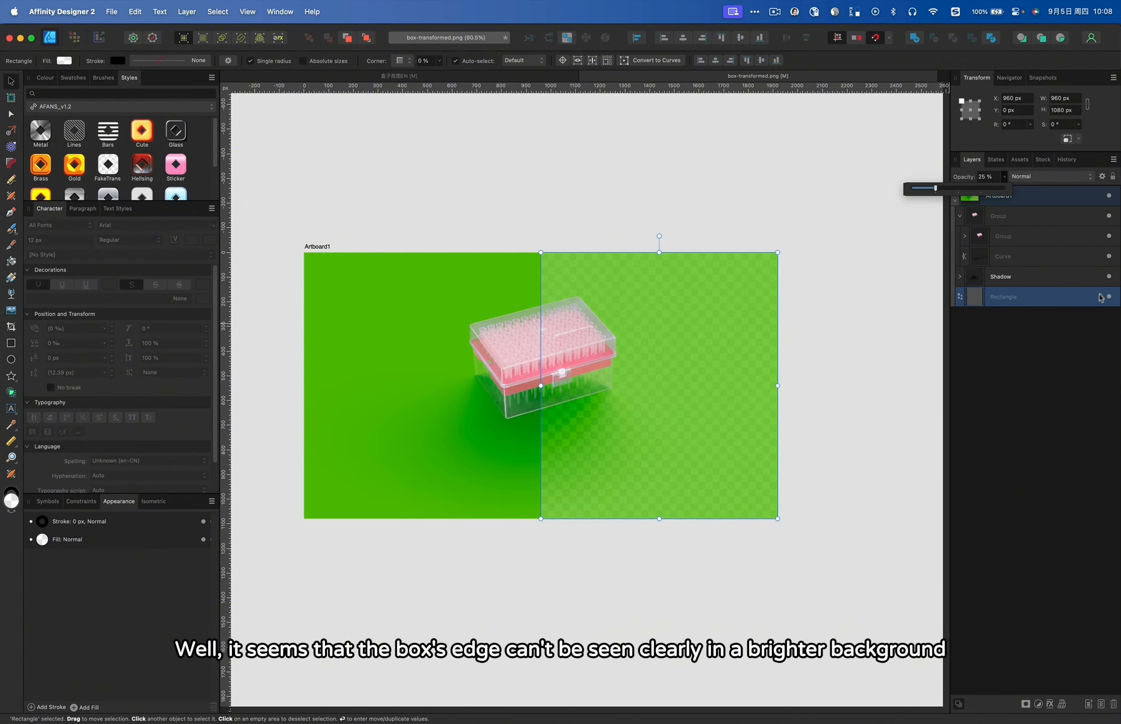
{"action": "left_click", "coordinate": [1101, 297]}
- In the box's Curves adjustment, move the white point to X 0.921, Y 1 and the middle point to X 0.72, Y 0.615
{"action": "scroll", "coordinate": [826, 350], "scroll_direction": "up", "scroll_amount": 5}
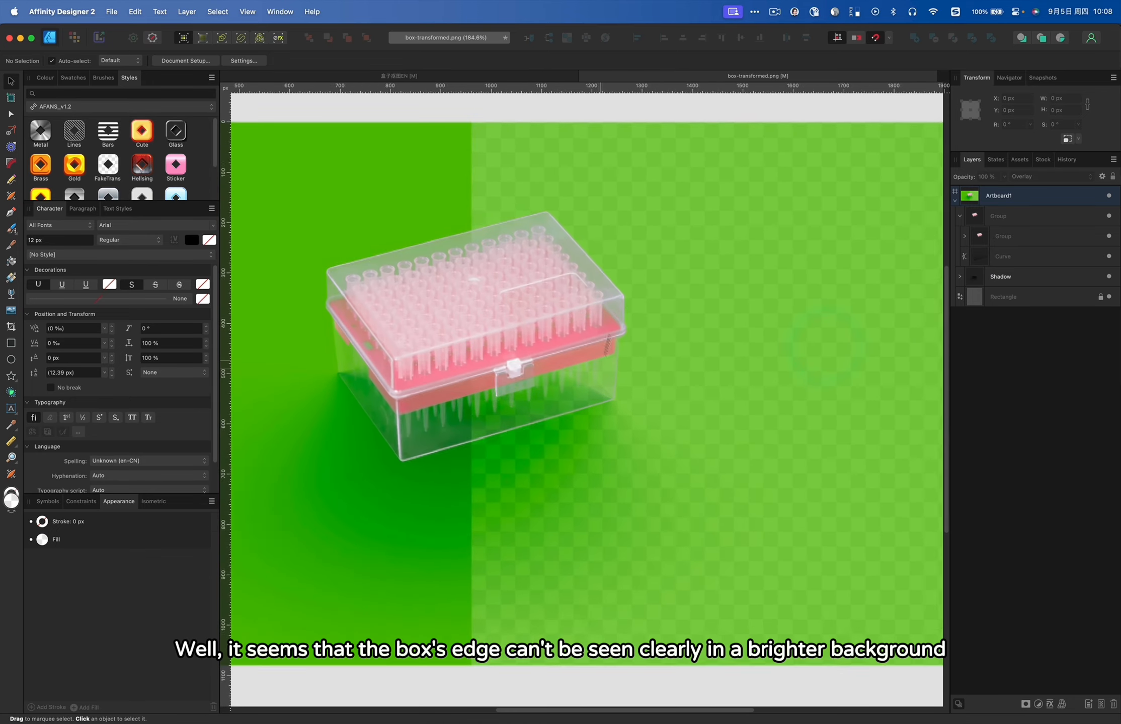
{"action": "left_click", "coordinate": [534, 300]}
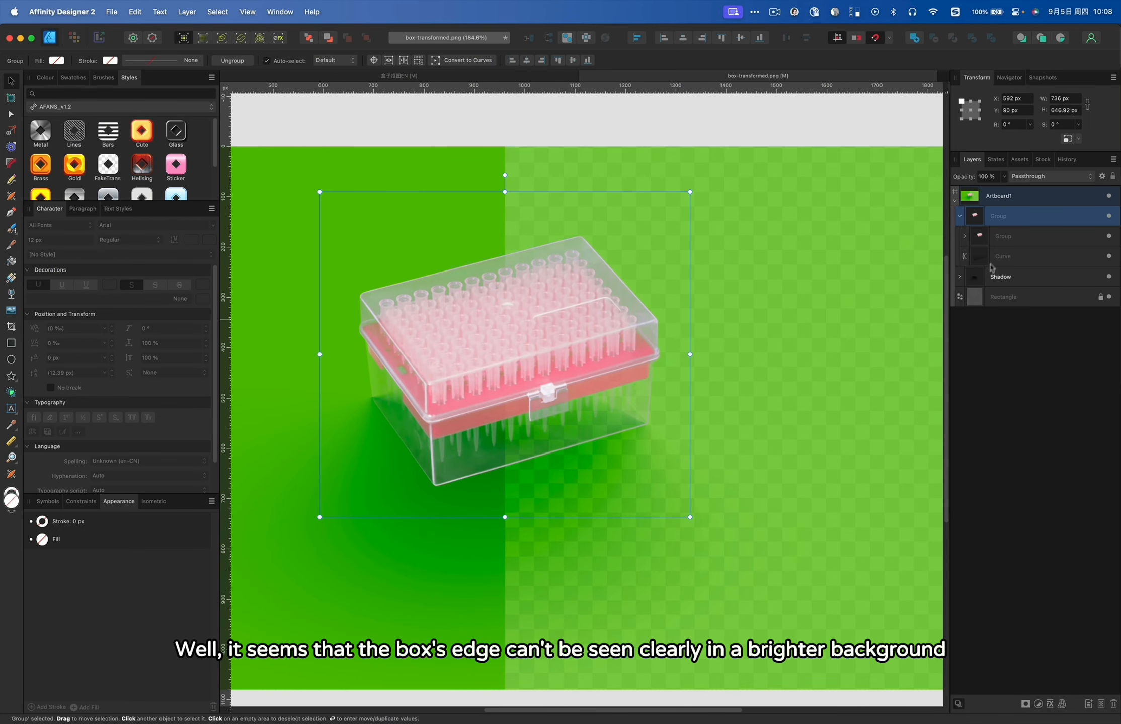
{"action": "left_click", "coordinate": [960, 277]}
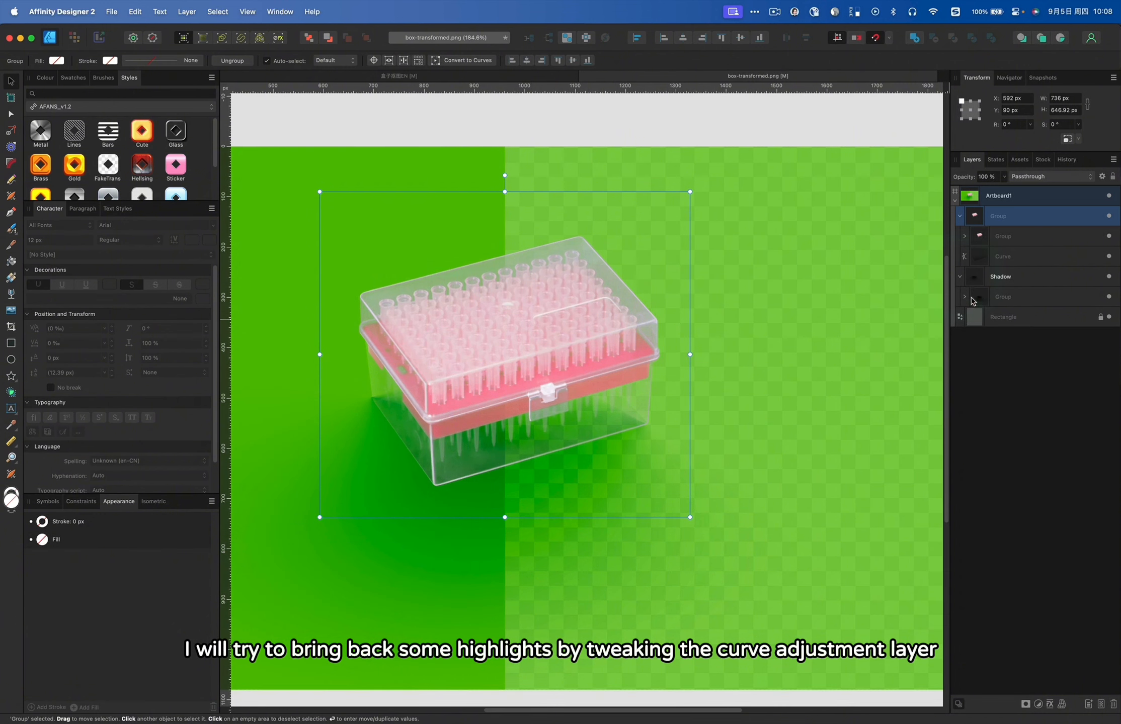
{"action": "left_click", "coordinate": [964, 236]}
{"action": "left_click", "coordinate": [1003, 236]}
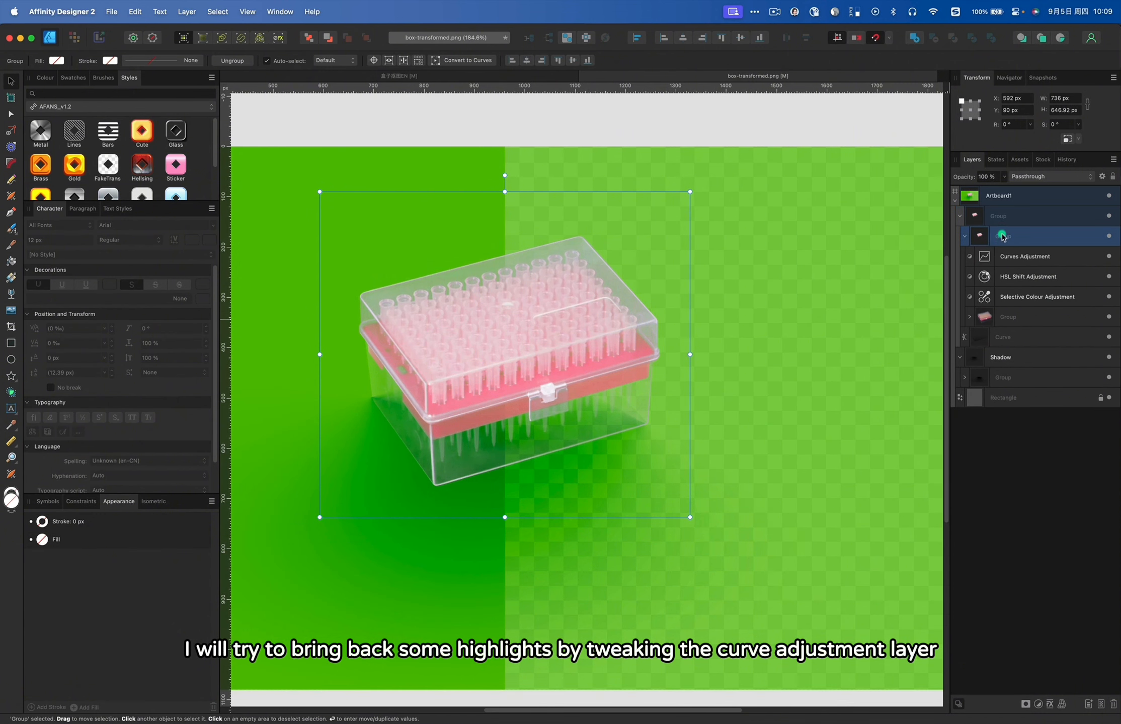
{"action": "left_click", "coordinate": [970, 317]}
{"action": "left_click", "coordinate": [1011, 358]}
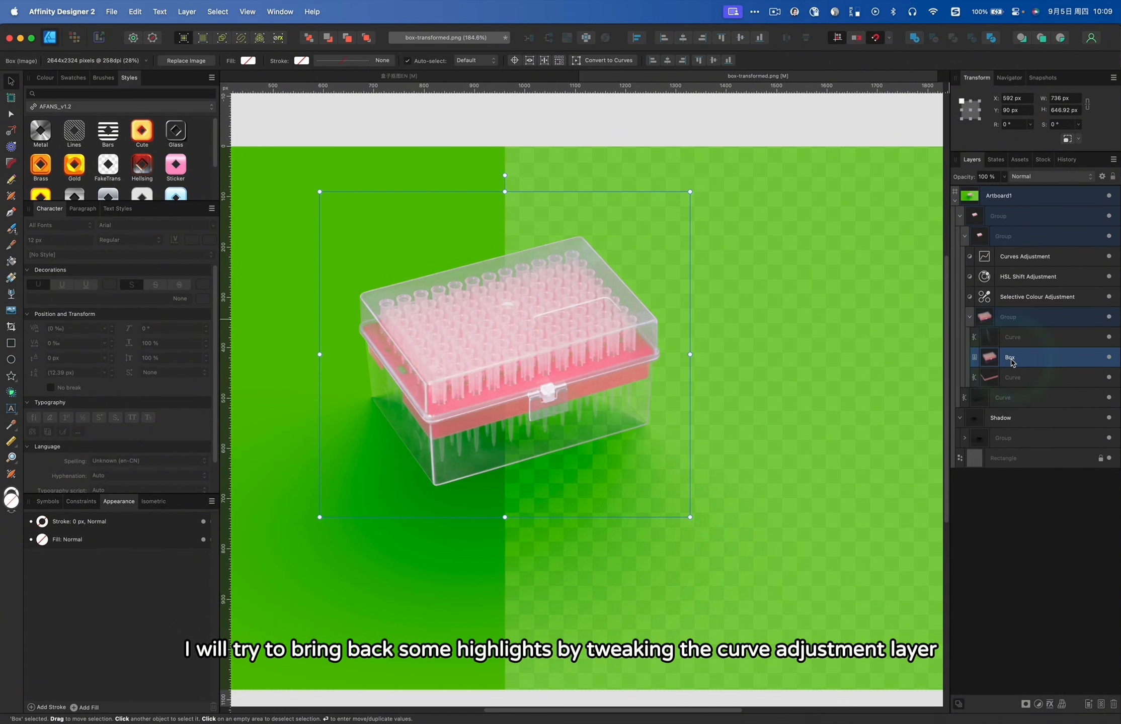
{"action": "left_click", "coordinate": [984, 257]}
{"action": "left_click_drag", "start_coordinate": [943, 145], "coordinate": [929, 144]}
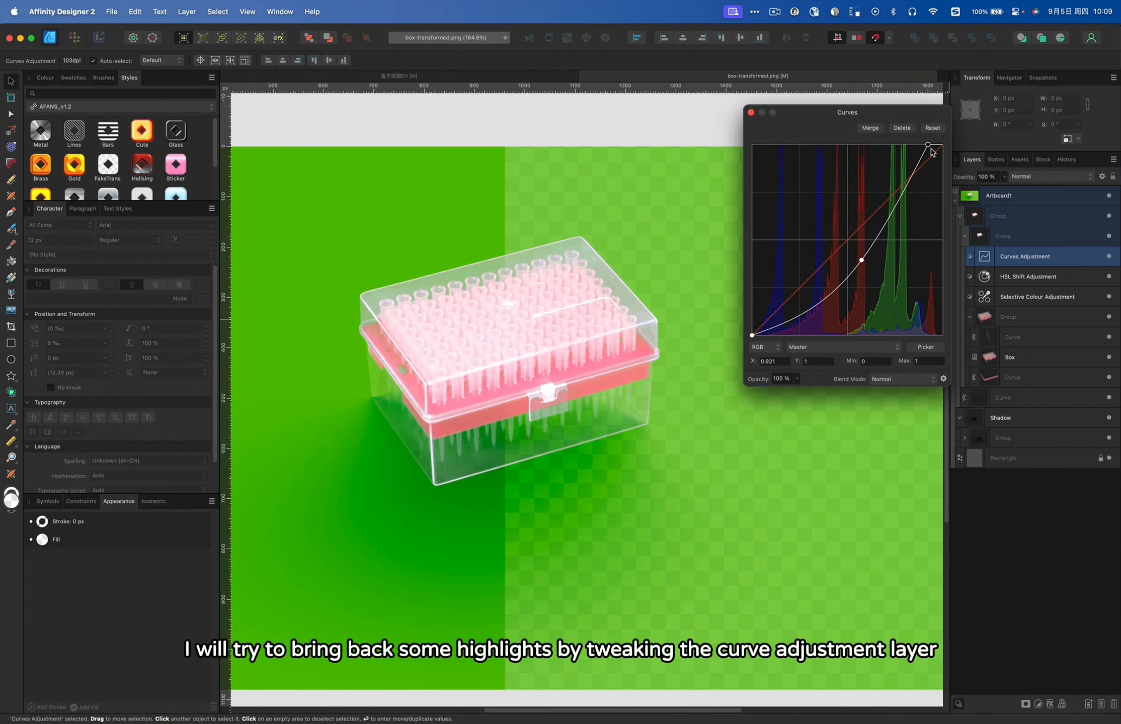
{"action": "left_click_drag", "start_coordinate": [861, 261], "coordinate": [890, 221]}
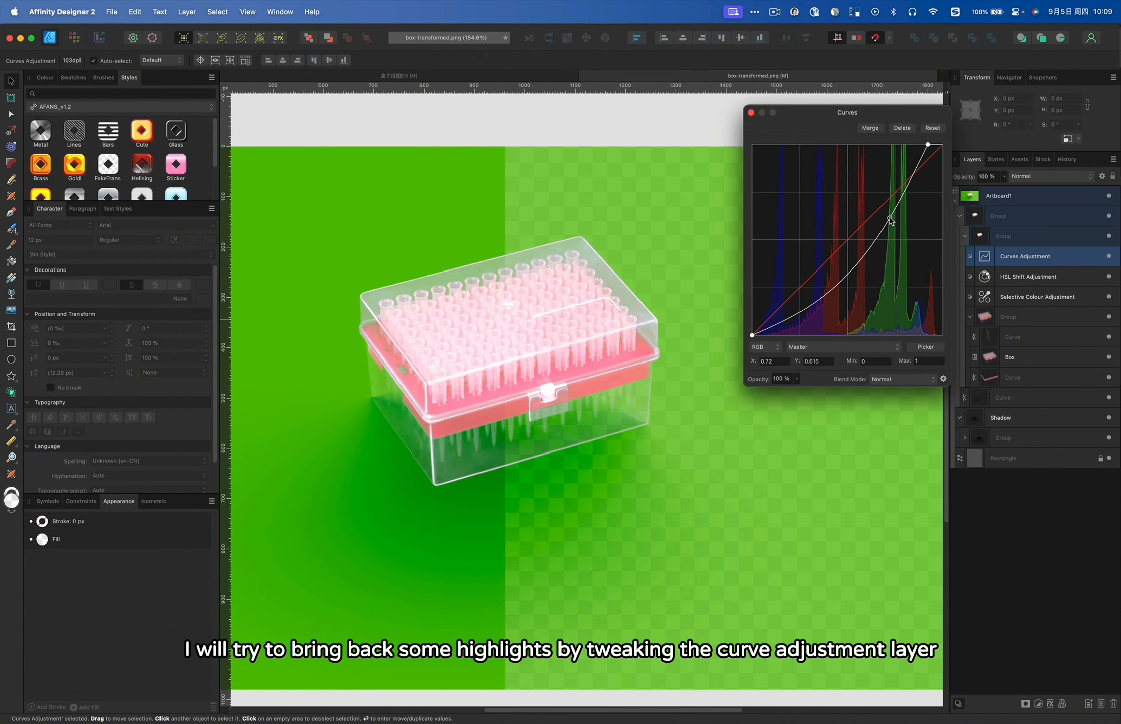
{"action": "left_click", "coordinate": [750, 112]}
- Select the artboard and change its fill from green to red by setting the hue to 0
{"action": "left_click", "coordinate": [459, 385]}
{"action": "scroll", "coordinate": [459, 385], "scroll_direction": "down", "scroll_amount": 5}
{"action": "left_click_drag", "start_coordinate": [534, 351], "coordinate": [641, 298]}
{"action": "left_click", "coordinate": [778, 130]}
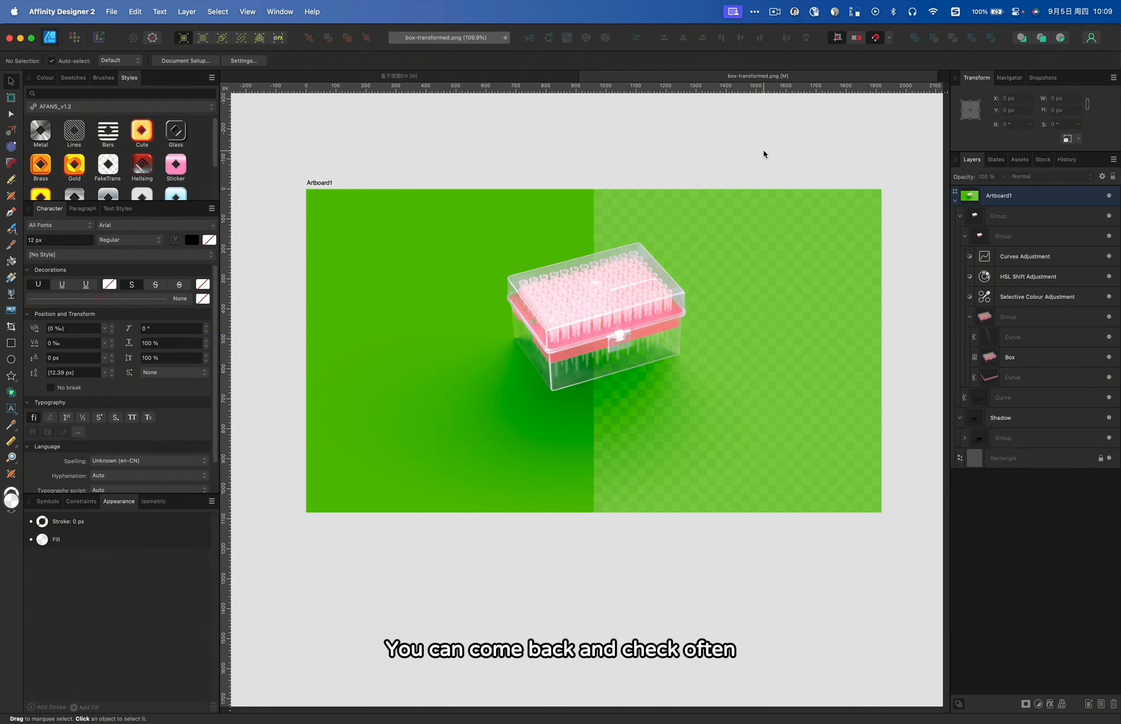
{"action": "left_click", "coordinate": [322, 183]}
{"action": "left_click", "coordinate": [45, 77]}
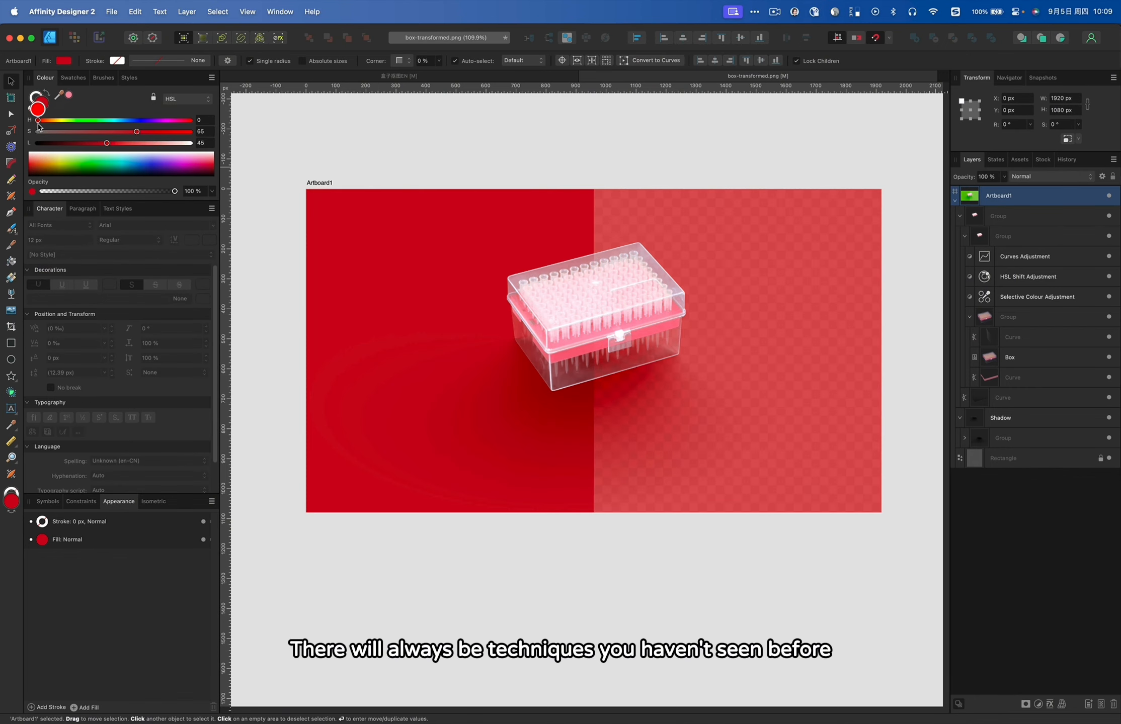